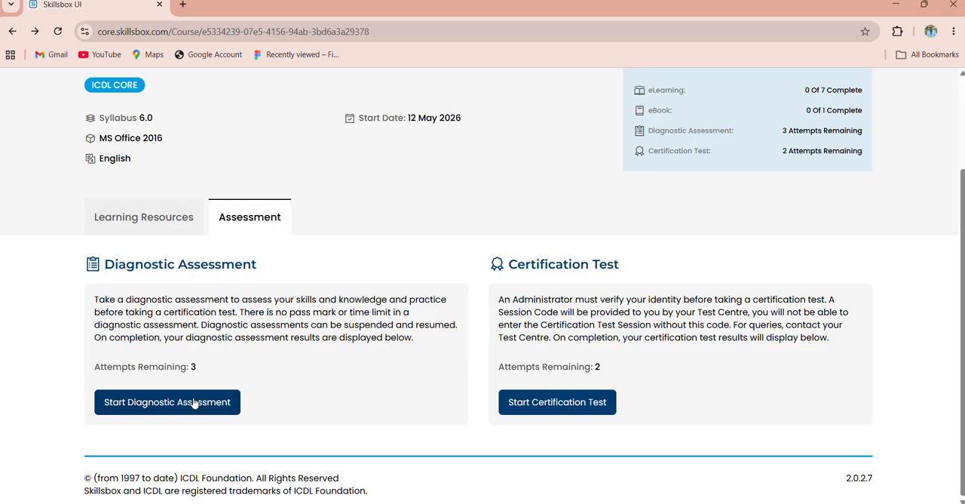
- Launch the diagnostic assessment, continue past the system requirements check, and start the ICDL Spreadsheets 6.0 MS Excel 2016 test
left_click(194, 404)
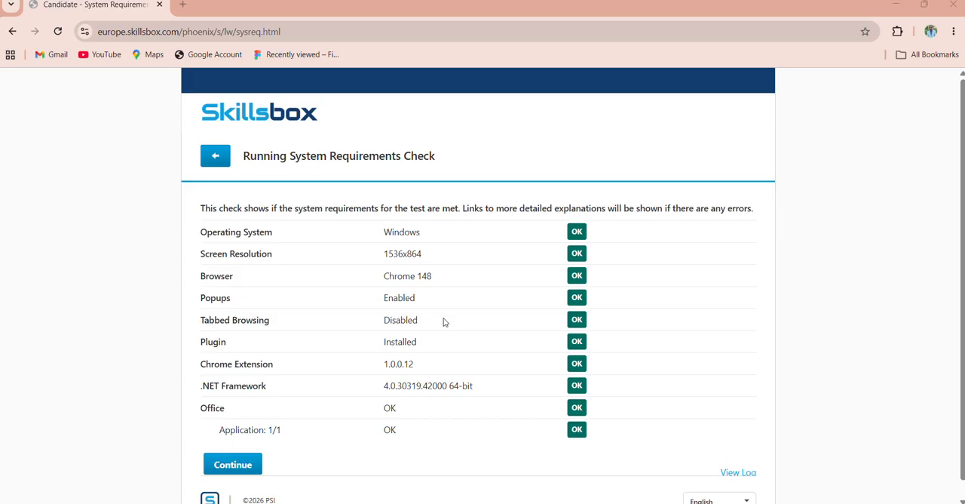
left_click(242, 465)
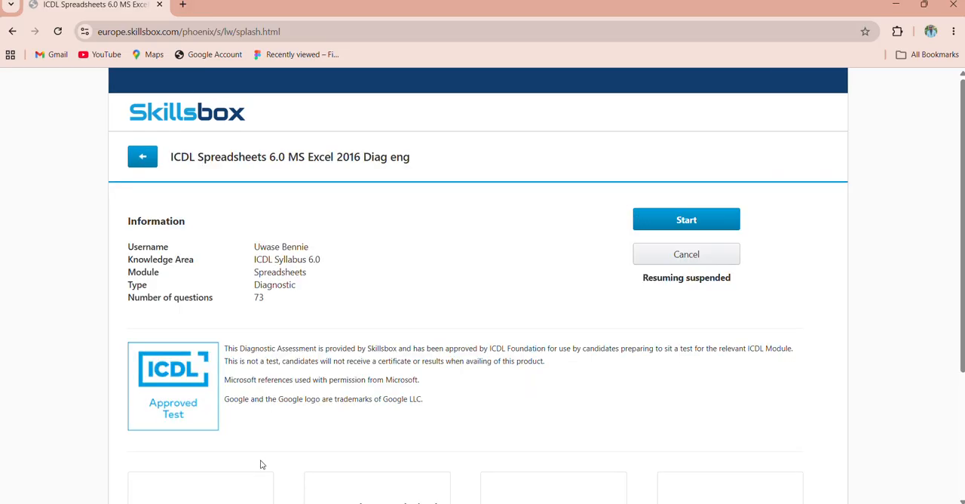
left_click(674, 217)
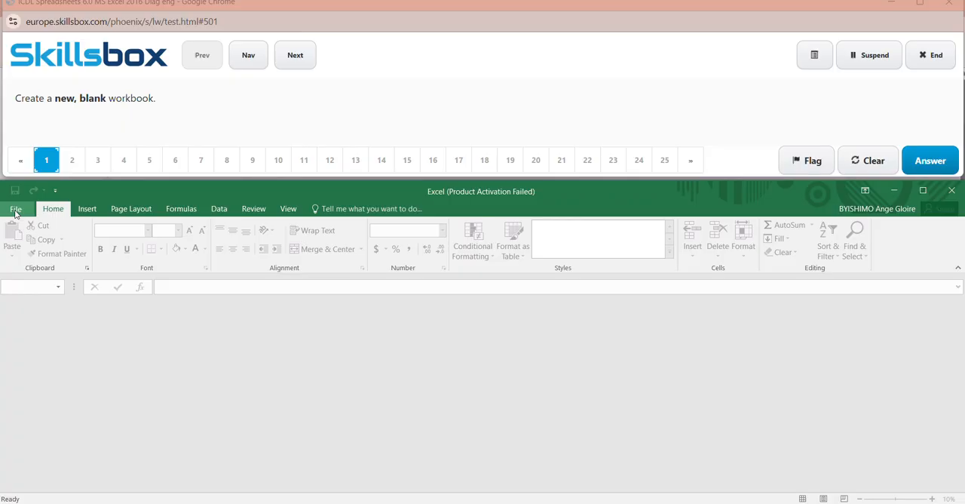
- Create a new blank workbook and submit it as the answer to question 1
left_click(15, 210)
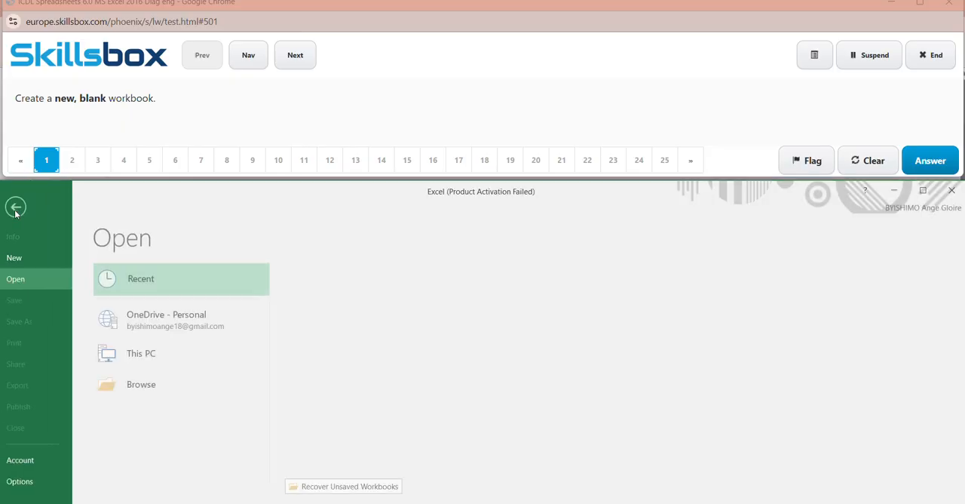
left_click(21, 261)
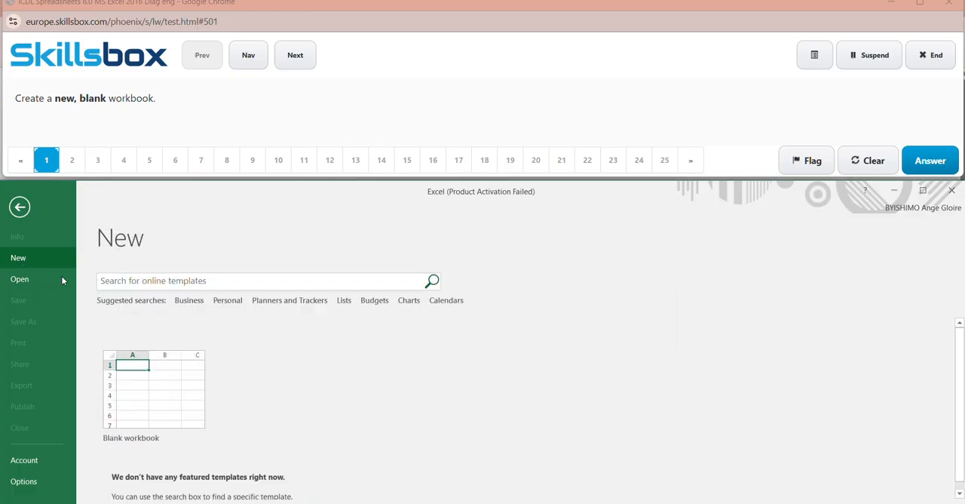
left_click(150, 370)
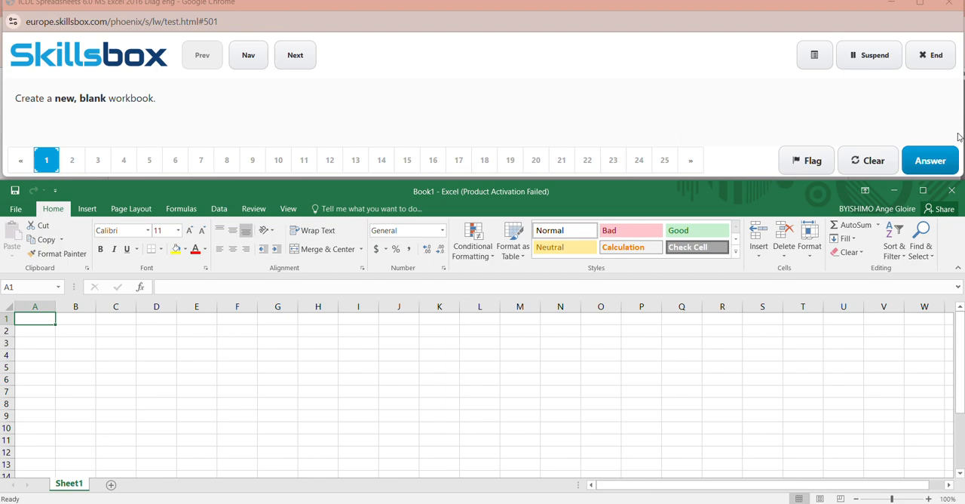
left_click(935, 158)
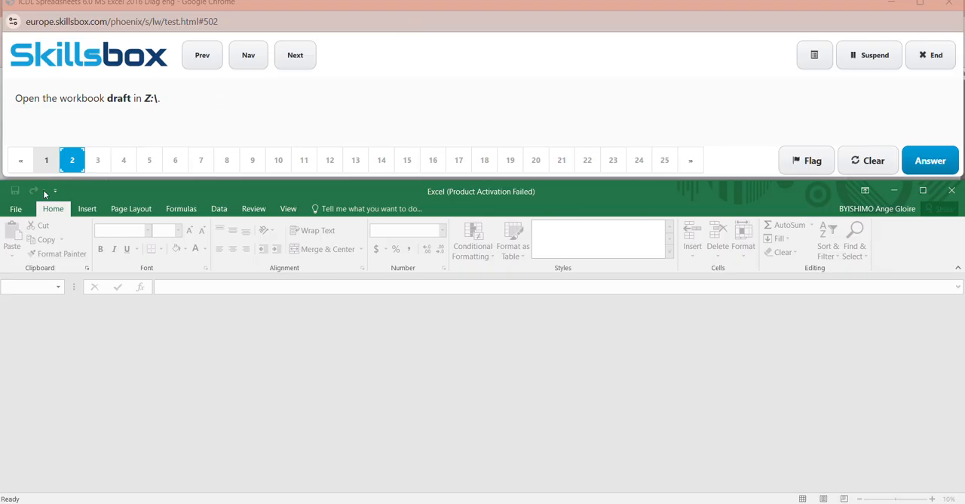
- Dismiss the activation notice, open the workbook draft from the Z: drive, and submit the answer to question 2
left_click(15, 209)
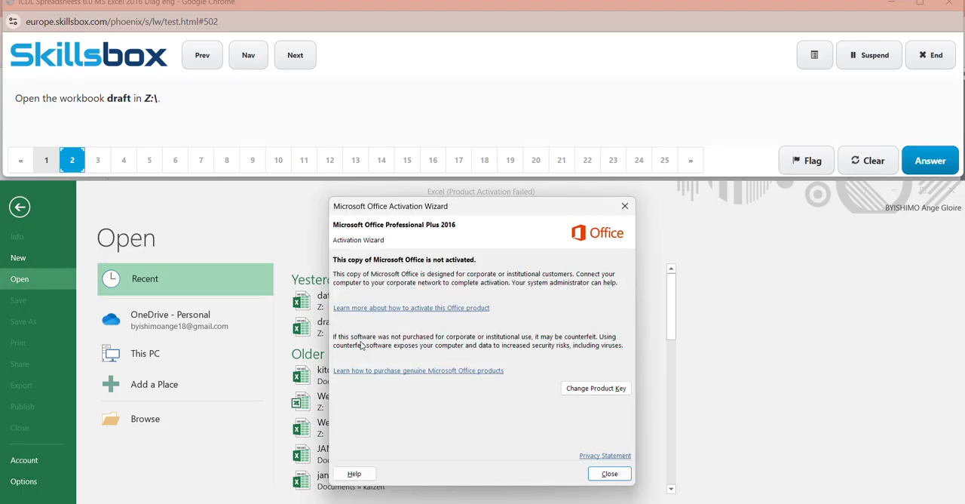
left_click(621, 210)
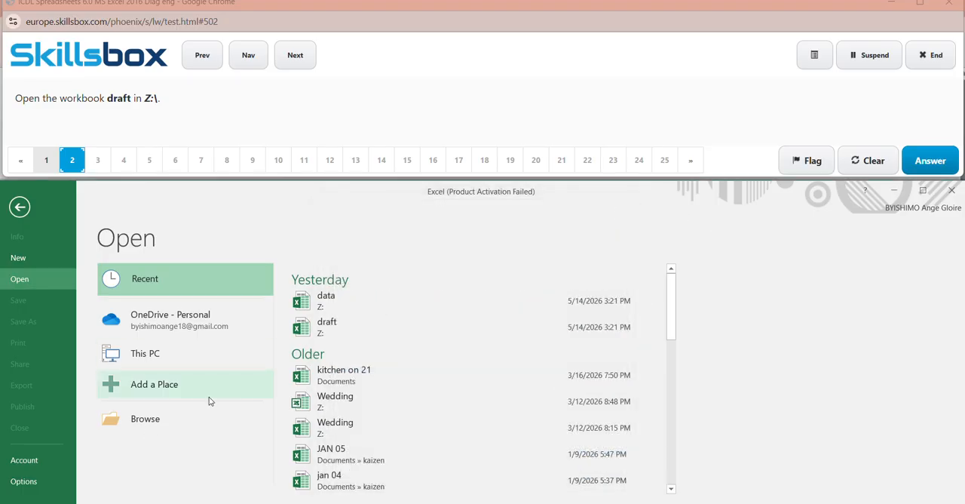
left_click(159, 417)
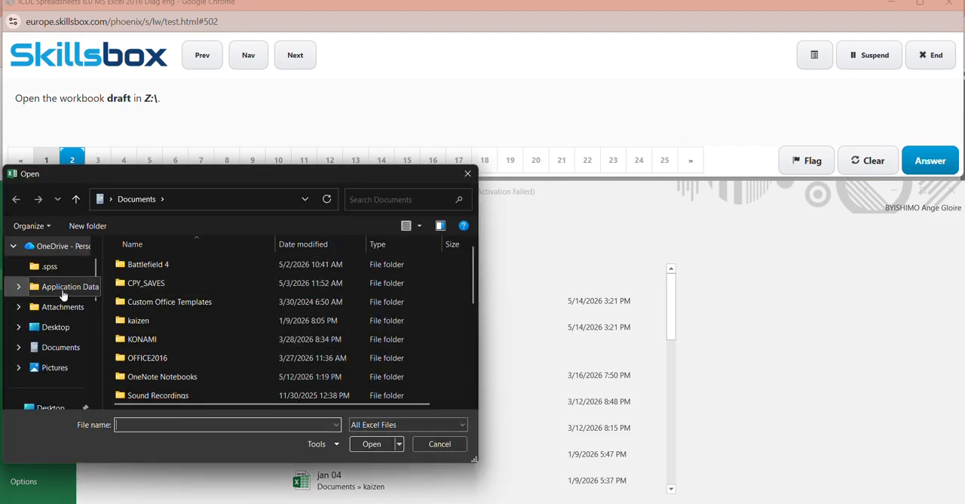
scroll(91, 310, "down", 8)
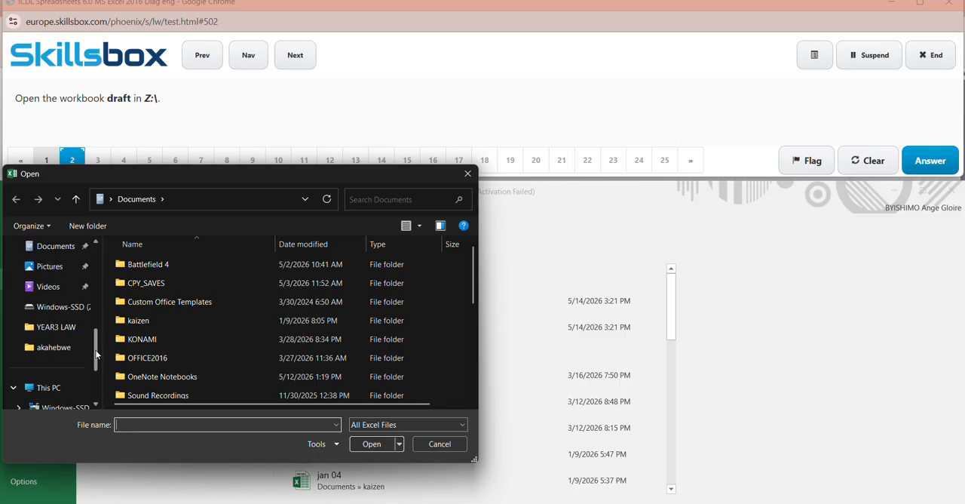
left_click(78, 329)
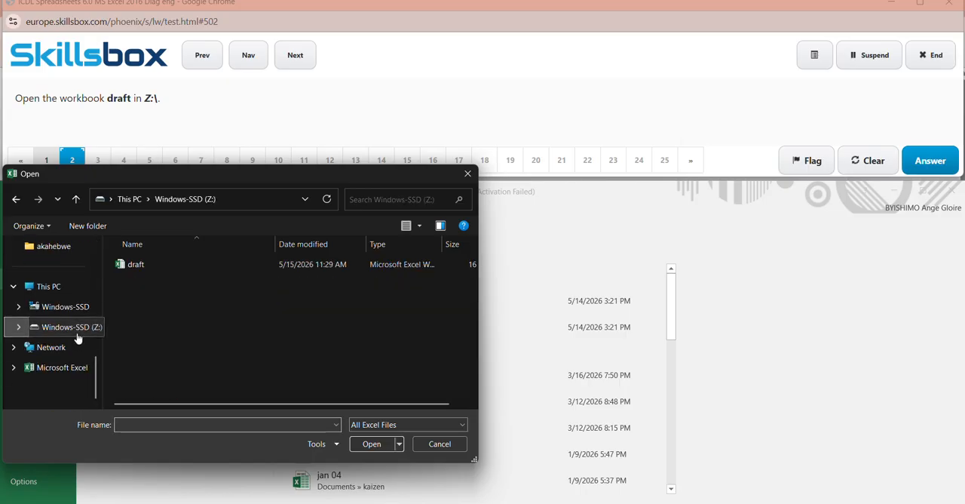
left_click(149, 265)
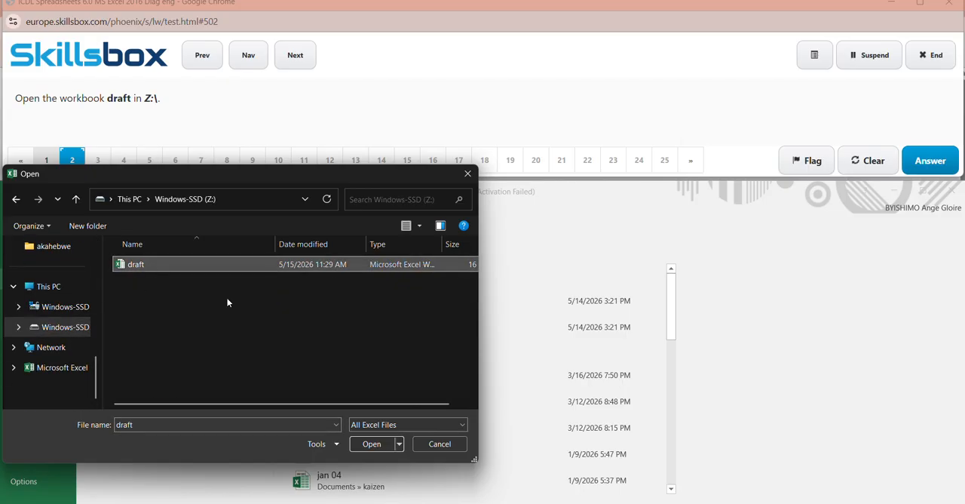
left_click(371, 443)
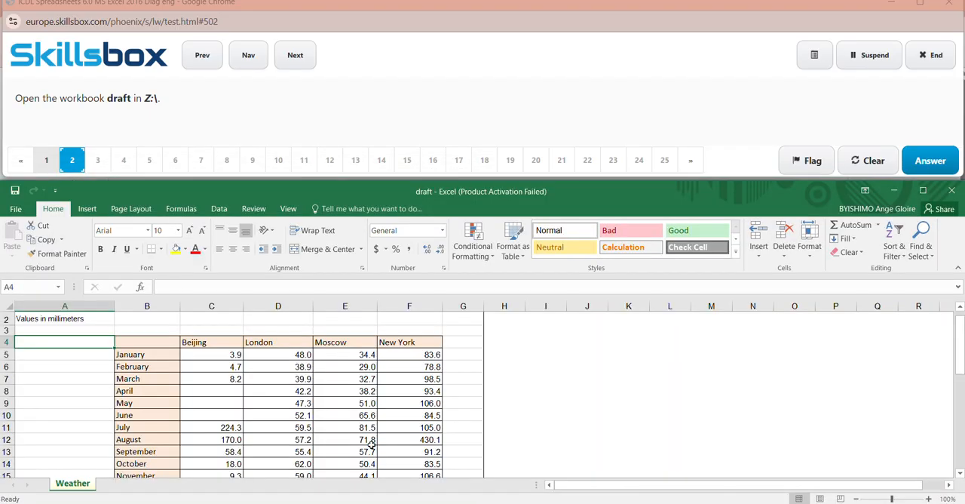
left_click(935, 167)
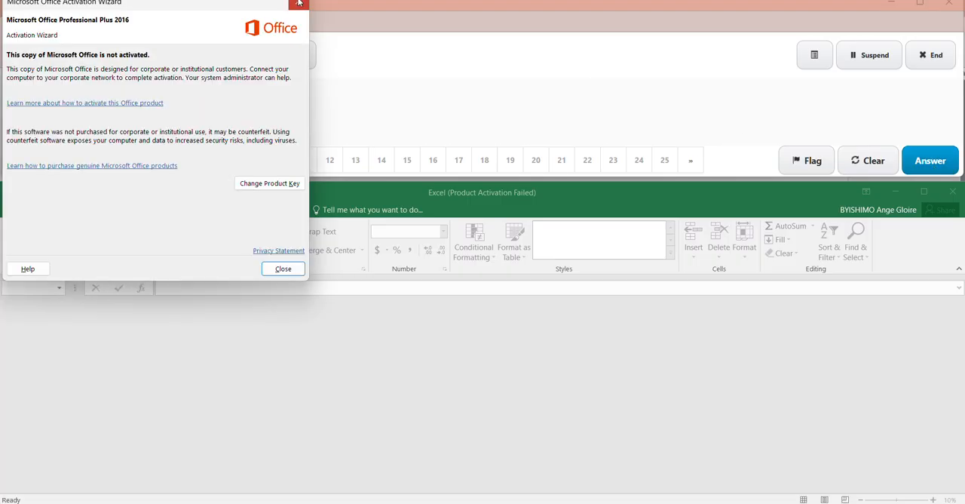
- Dismiss the activation notice, save the workbook to Z:\ under the file name data, and submit the answer to question 3
left_click(298, 3)
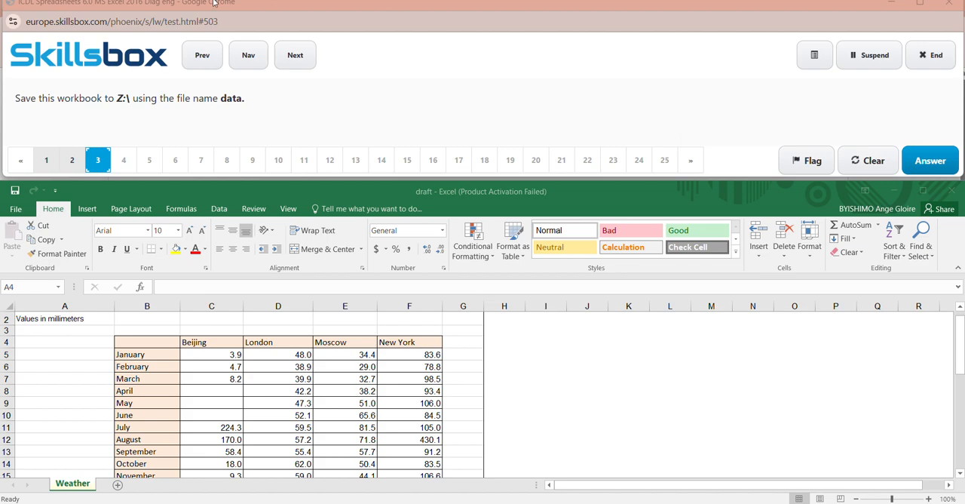
left_click(17, 209)
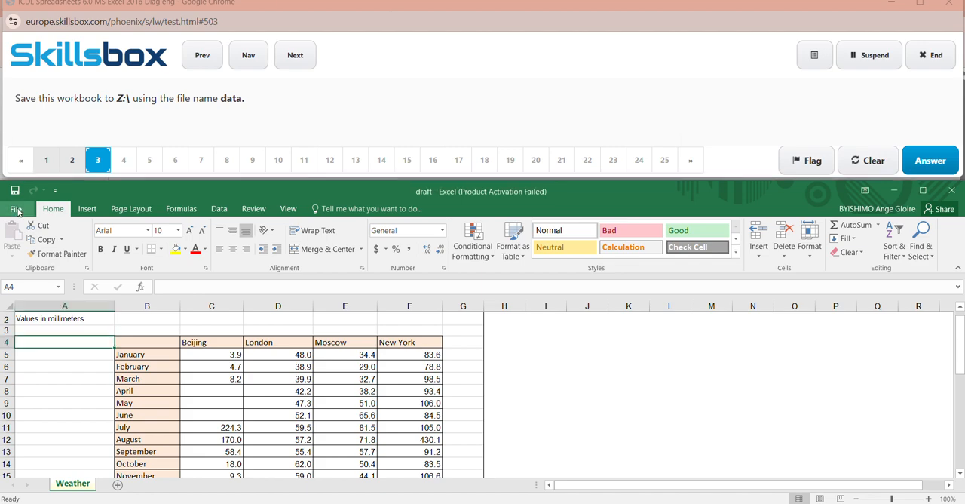
left_click(16, 210)
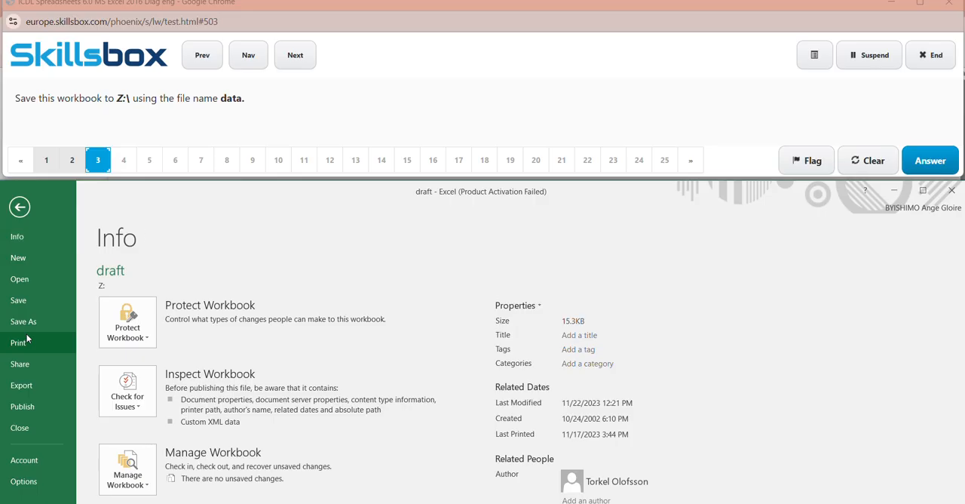
left_click(26, 341)
left_click(29, 324)
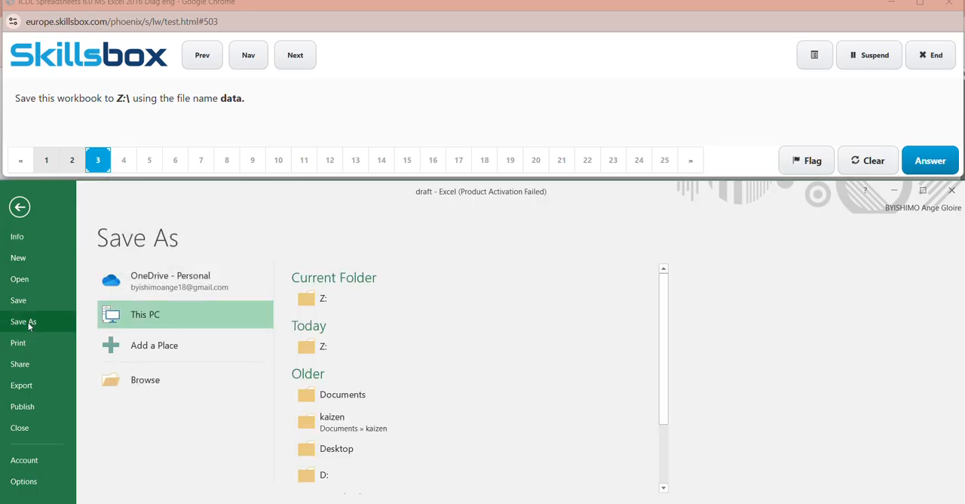
left_click(150, 387)
left_click(150, 385)
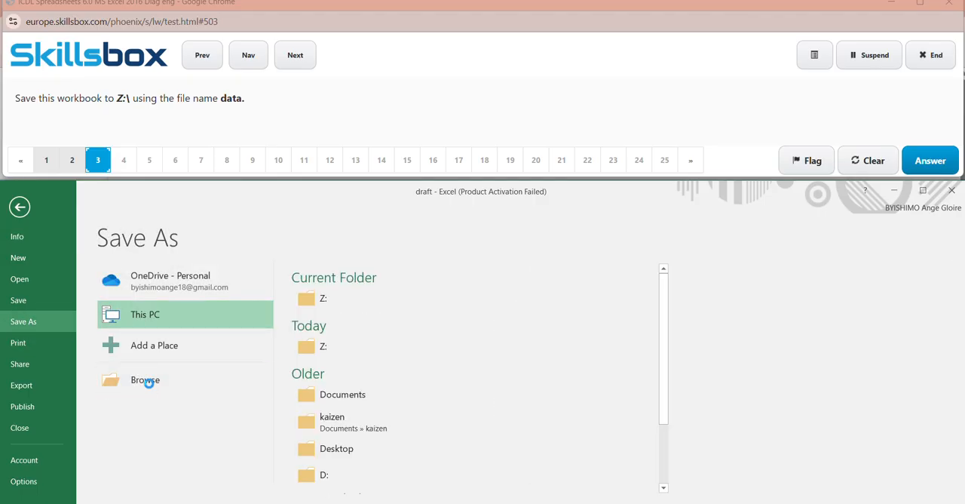
key("BackSpace")
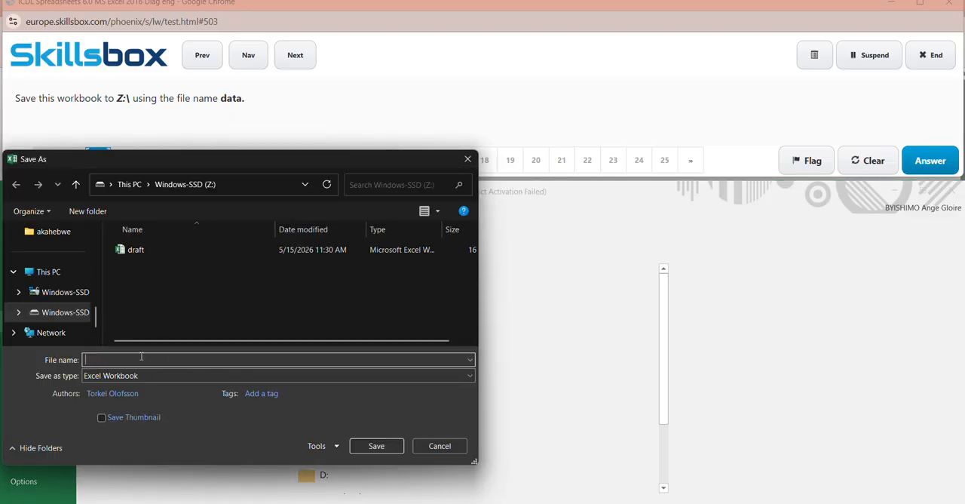
type("data")
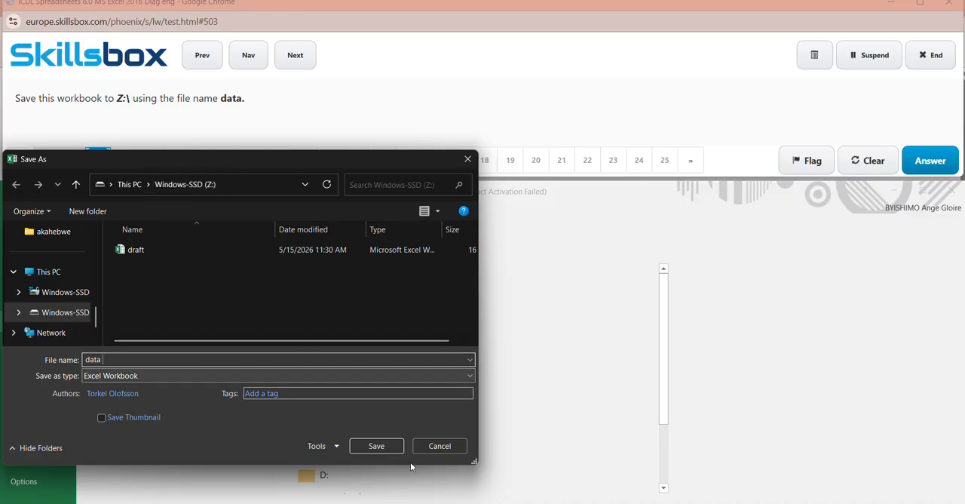
left_click(378, 449)
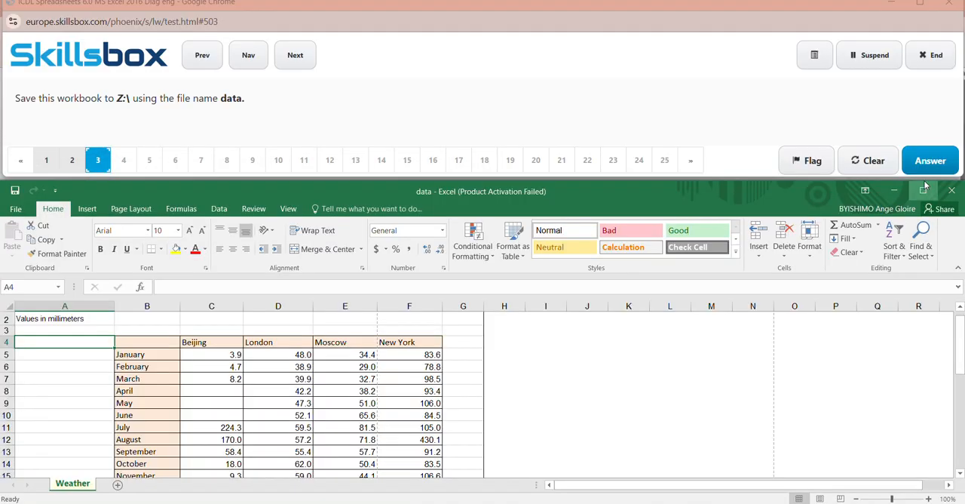
left_click(929, 173)
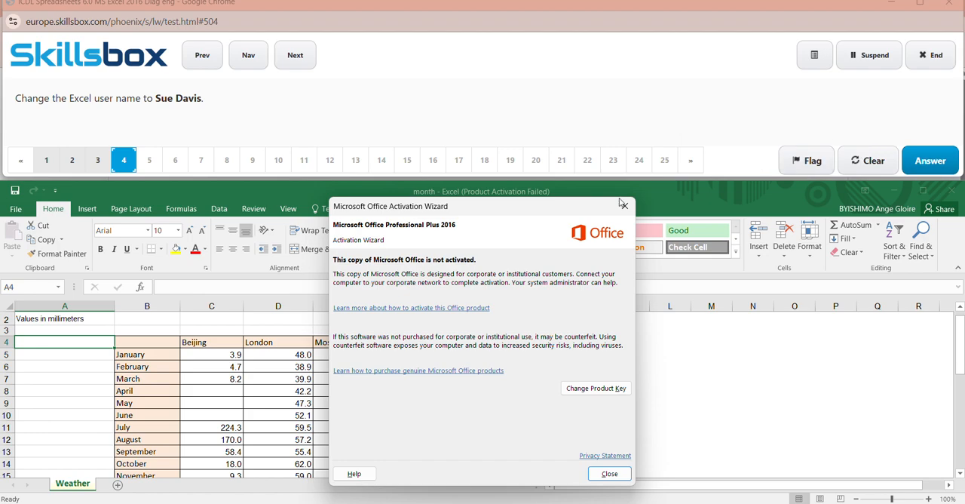
- Dismiss the activation notice, replace the Excel user name with the name requested in question 4, and submit the answer
left_click(627, 206)
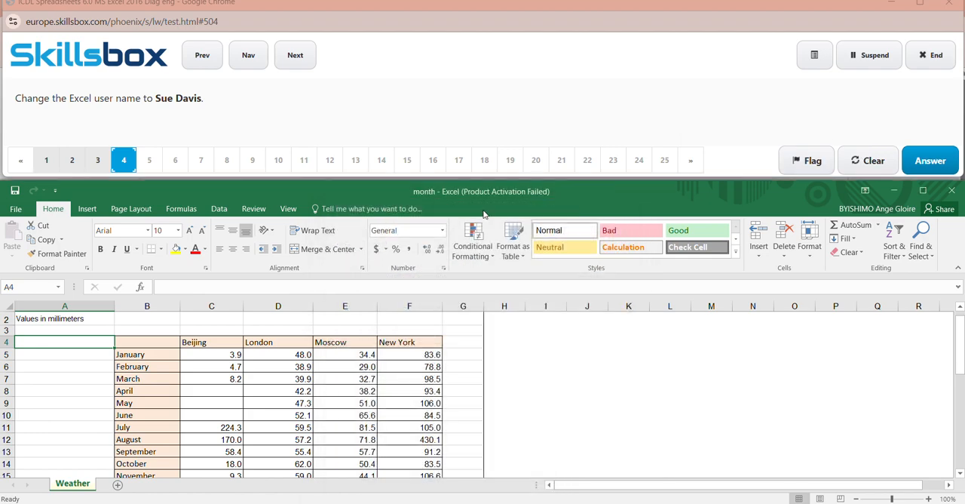
left_click(12, 211)
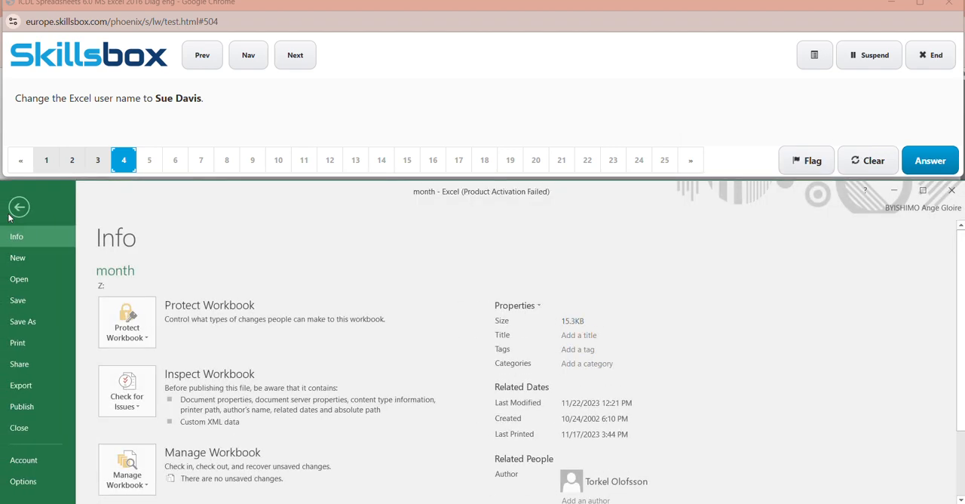
left_click(55, 487)
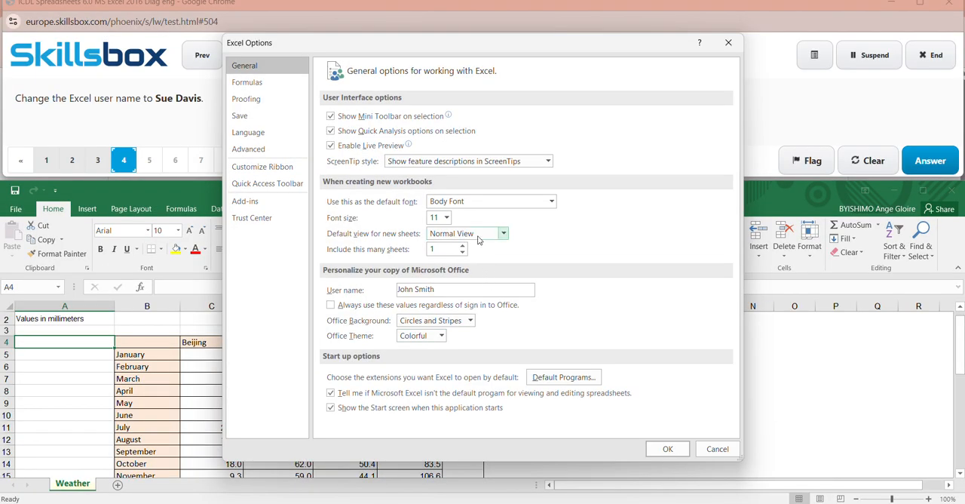
left_click(448, 291)
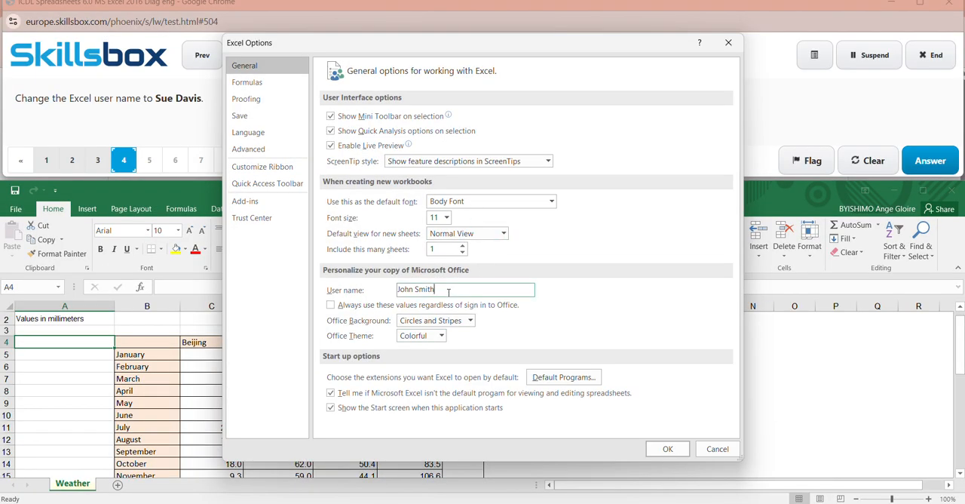
key("BackSpace")
key("BackSpace")
key("BackSpace")
key("BackSpace")
key("BackSpace")
key("BackSpace")
key("BackSpace")
key("BackSpace")
key("BackSpace")
key("Caps_Lock")
type("S")
key("Caps_Lock")
type("u")
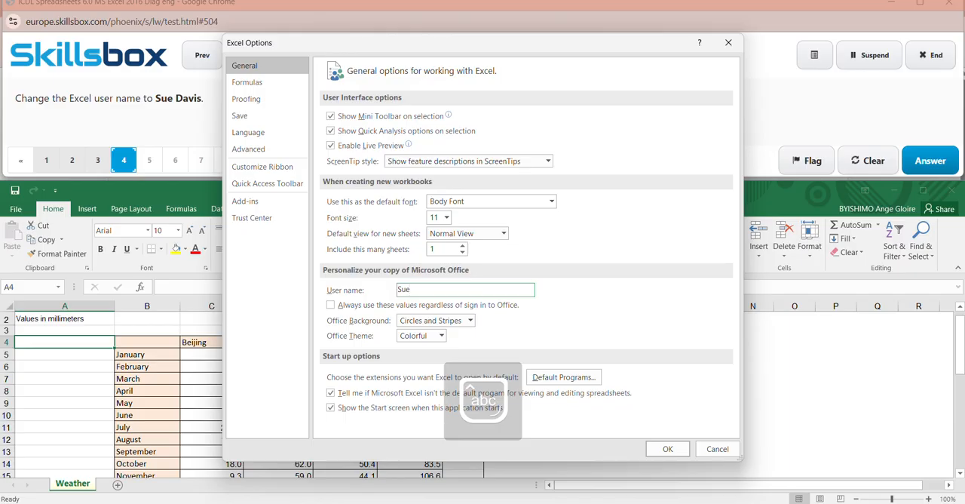
type("e")
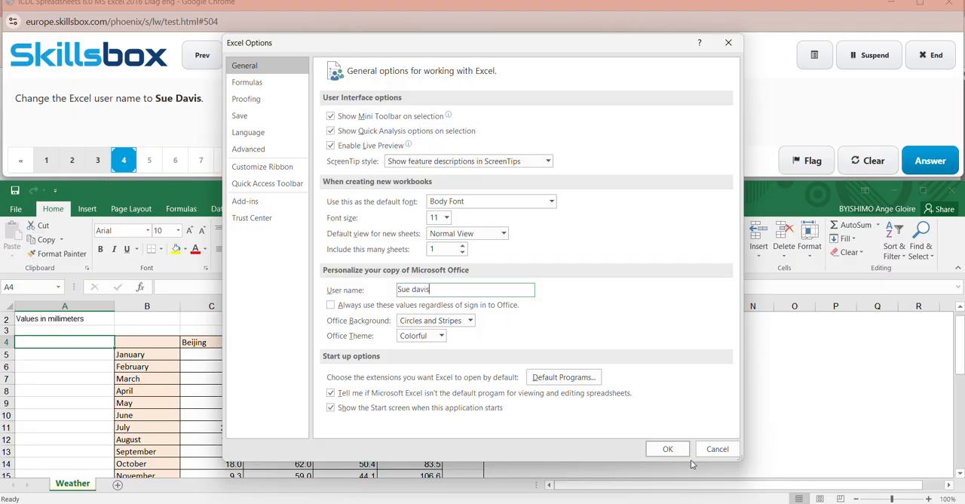
left_click(669, 450)
left_click(929, 158)
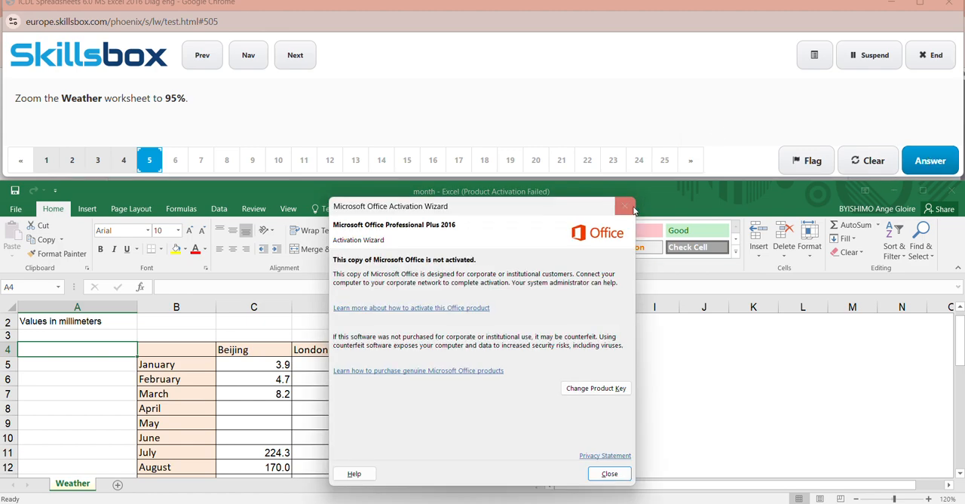
- Dismiss the activation notice and set the Weather worksheet's zoom to a custom 95%
left_click(628, 207)
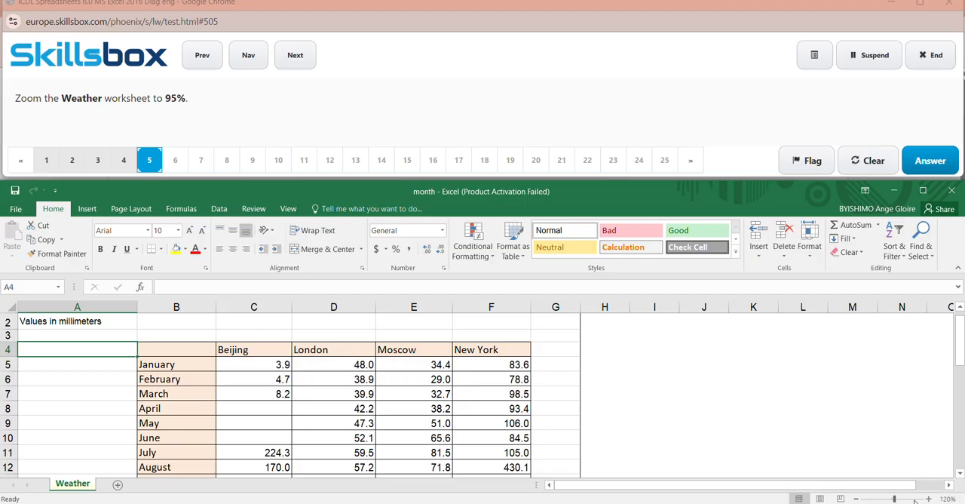
mouse_move(891, 498)
left_mouse_down()
mouse_move(910, 500)
mouse_move(867, 499)
mouse_move(884, 499)
left_mouse_up()
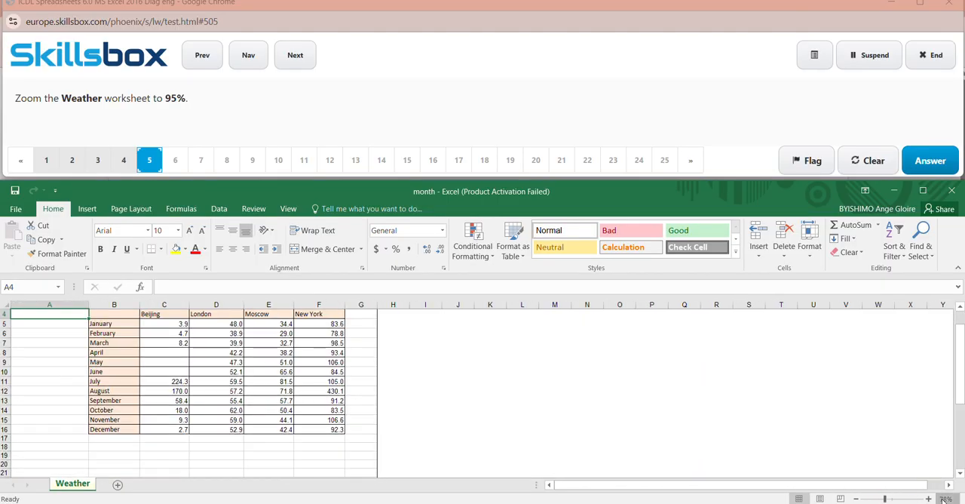
left_click(942, 500)
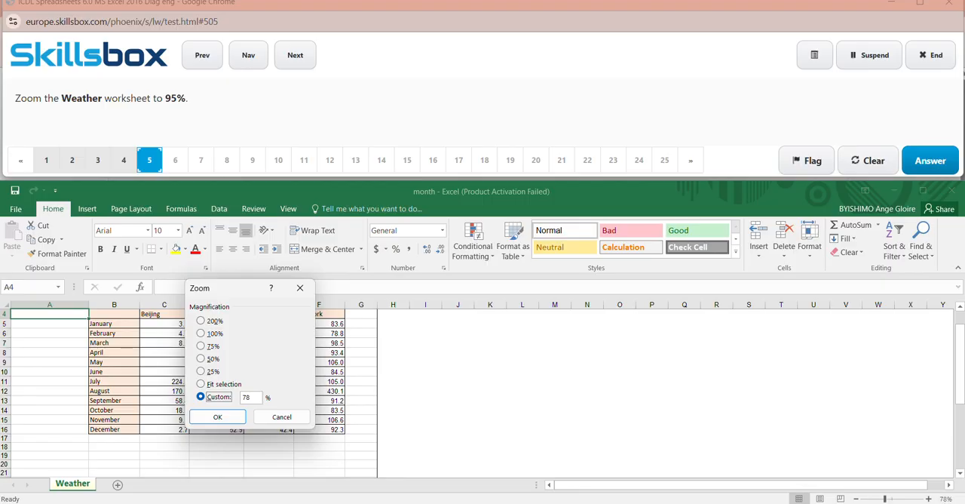
left_click(254, 396)
left_click(240, 418)
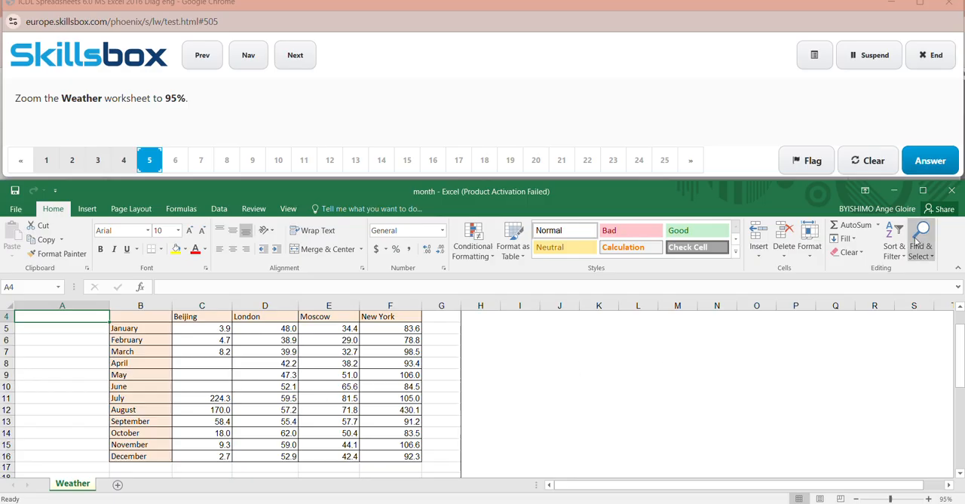
- Submit the answer to question 5, and answer question 6 by marking Ribbon Display Options in the pictured Excel window as the place to collapse the ribbon
left_click(939, 163)
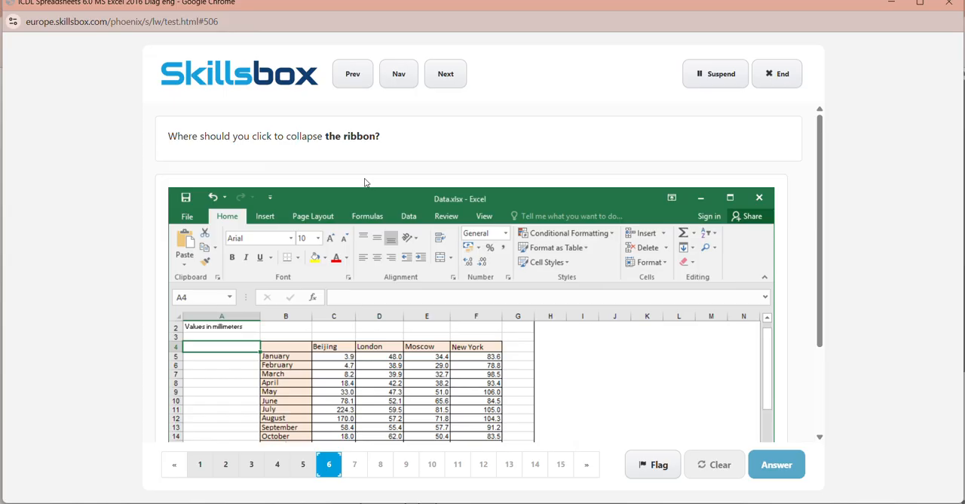
left_click(671, 197)
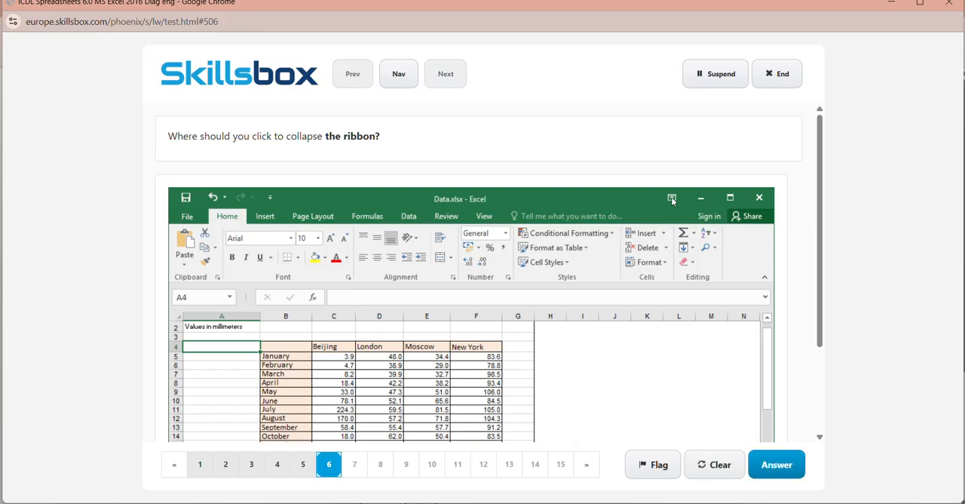
left_click(787, 464)
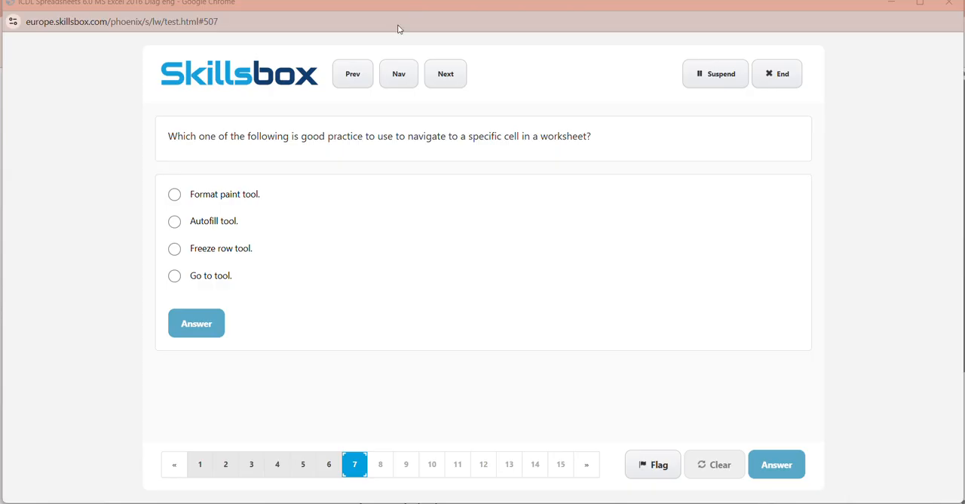
- Answer question 7 with "Go to tool." and question 8 by marking Find & Select in the pictured Excel window, submitting both answers
left_click(209, 278)
left_click(207, 323)
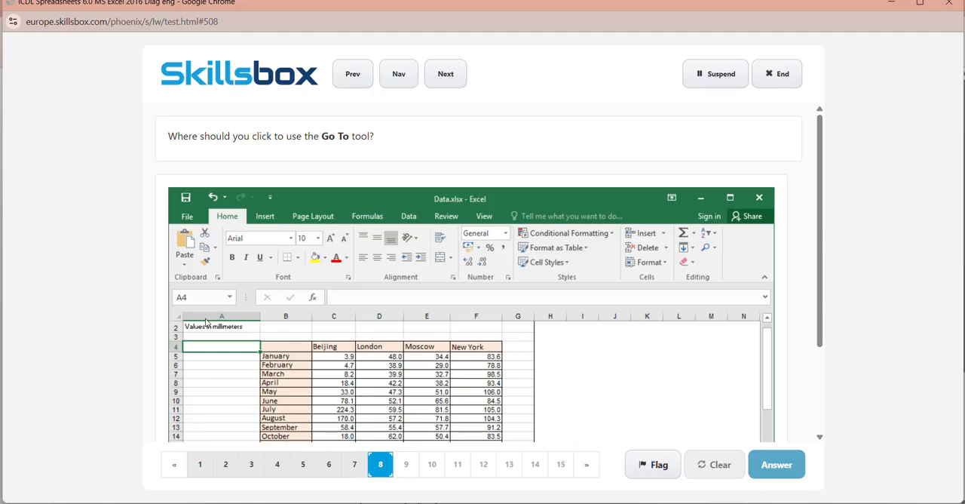
left_click(714, 251)
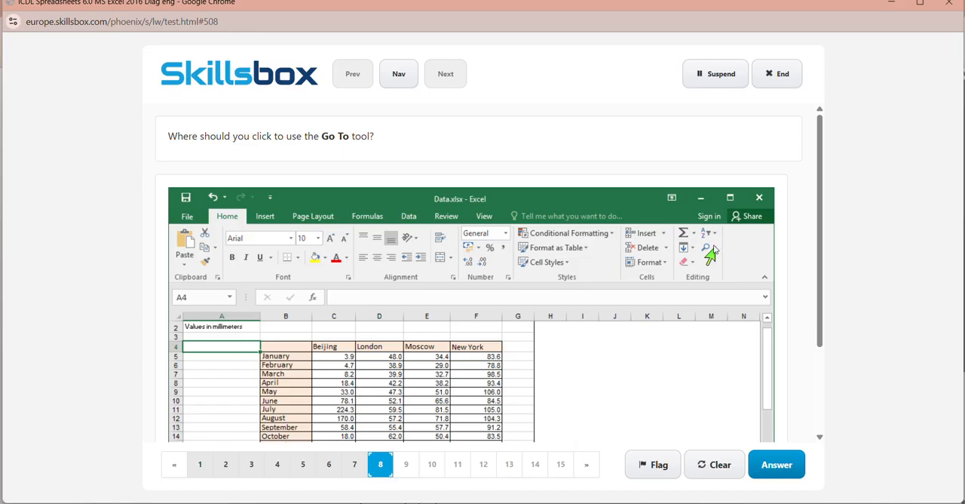
left_click(777, 465)
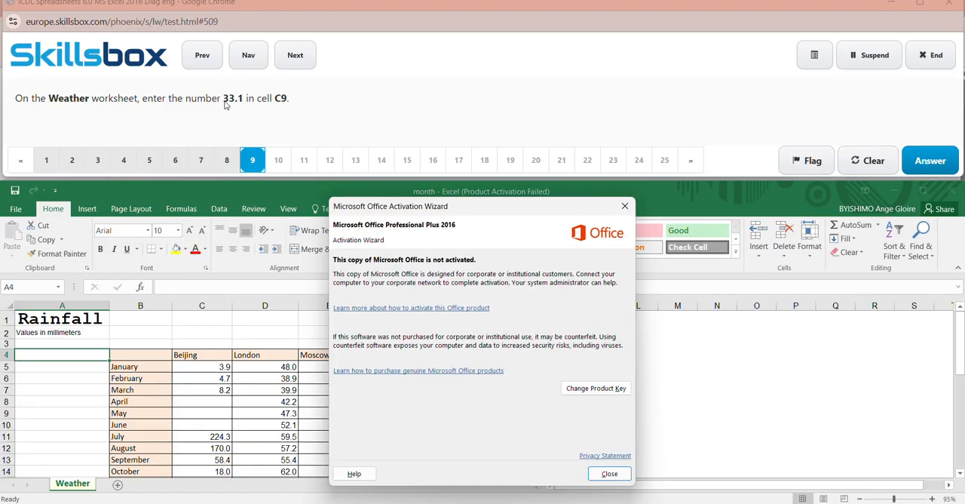
- Dismiss the activation notice, enter 33.1 in cell C9 of the Weather worksheet, and submit the answer to question 9
left_click(623, 207)
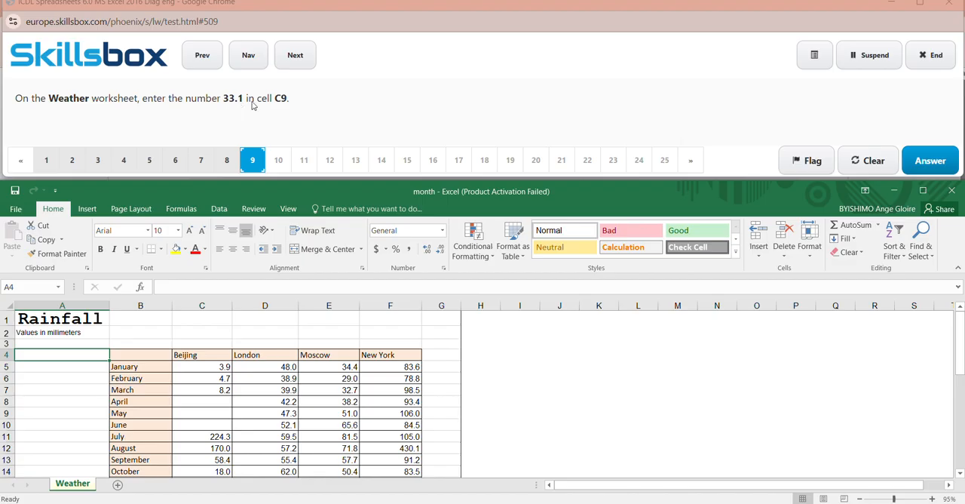
left_click(37, 289)
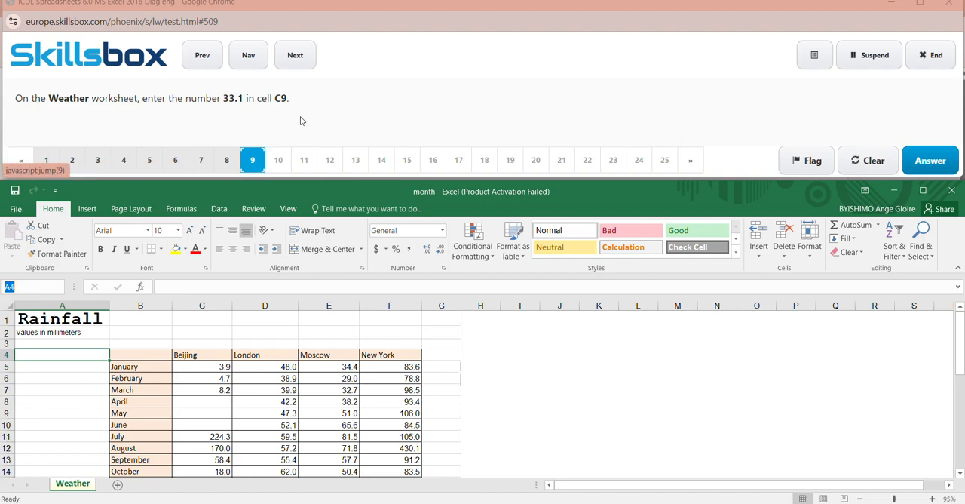
left_click(32, 290)
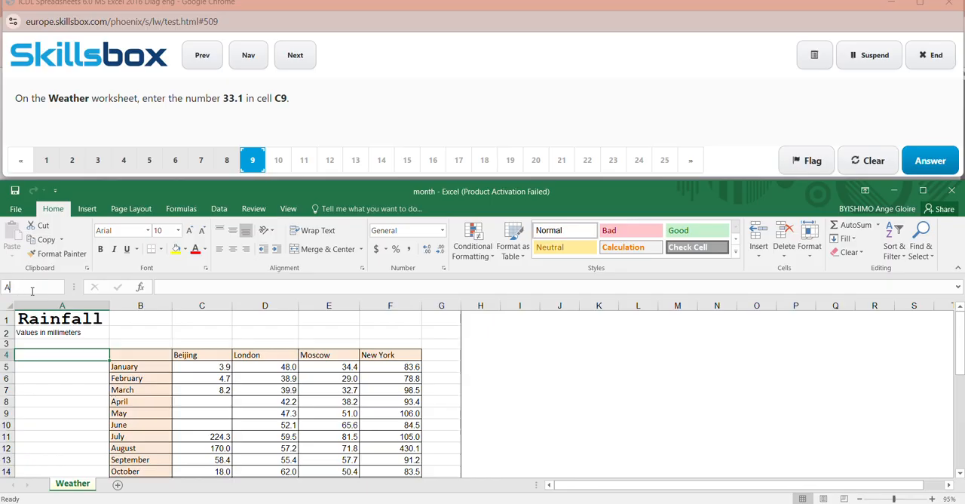
key("Caps_Lock")
type("C9")
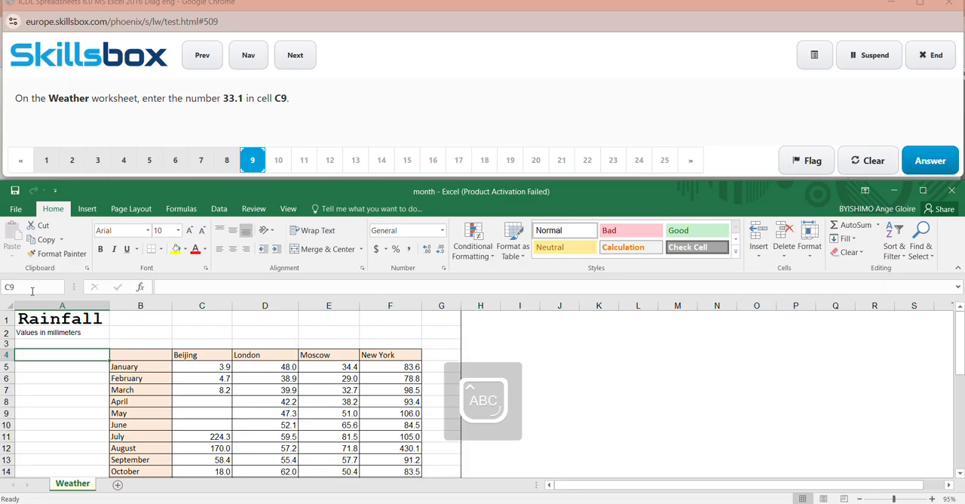
key("Return")
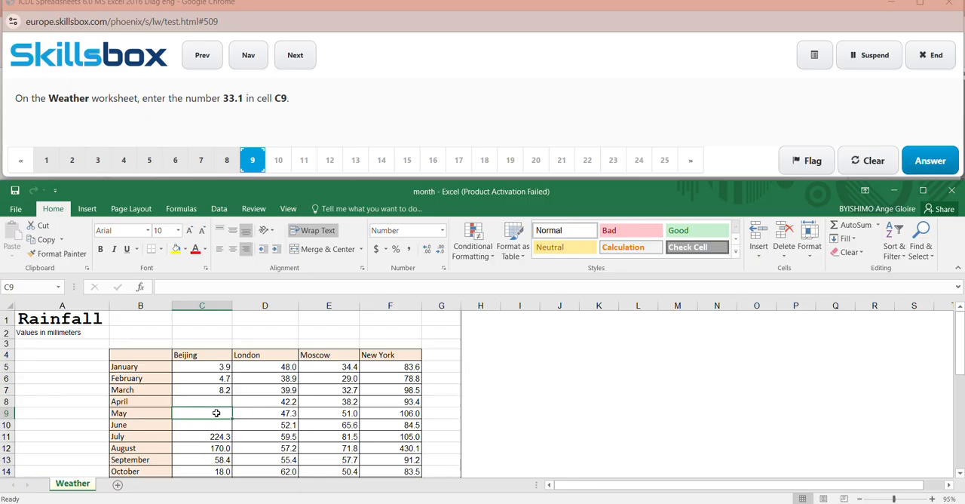
type("33.1")
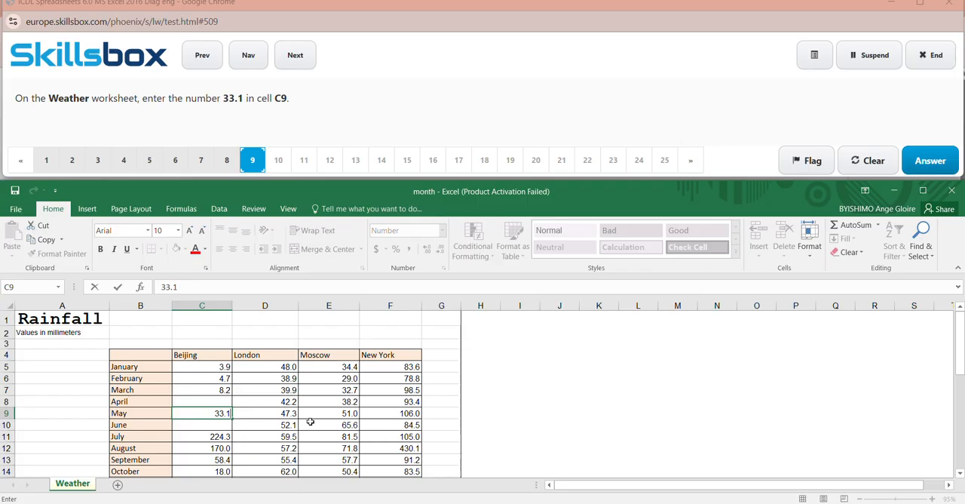
left_click(623, 386)
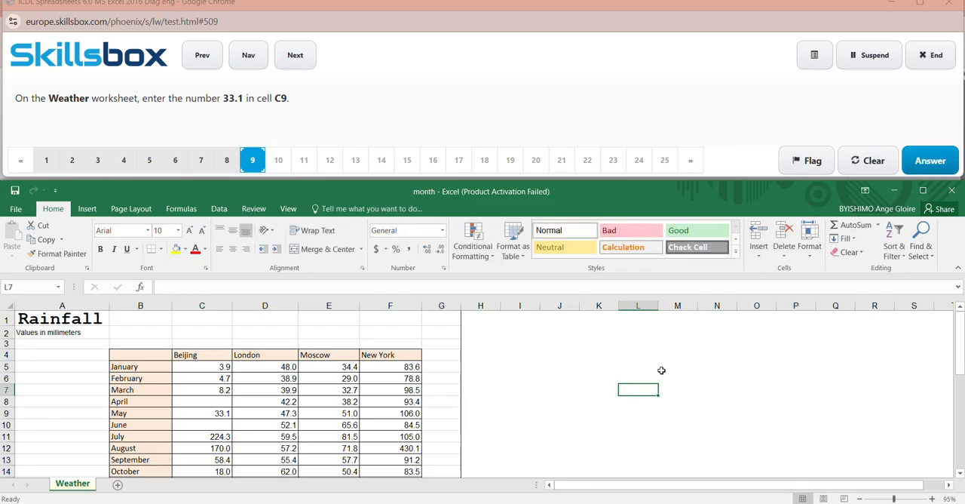
left_click(710, 356)
left_click(930, 160)
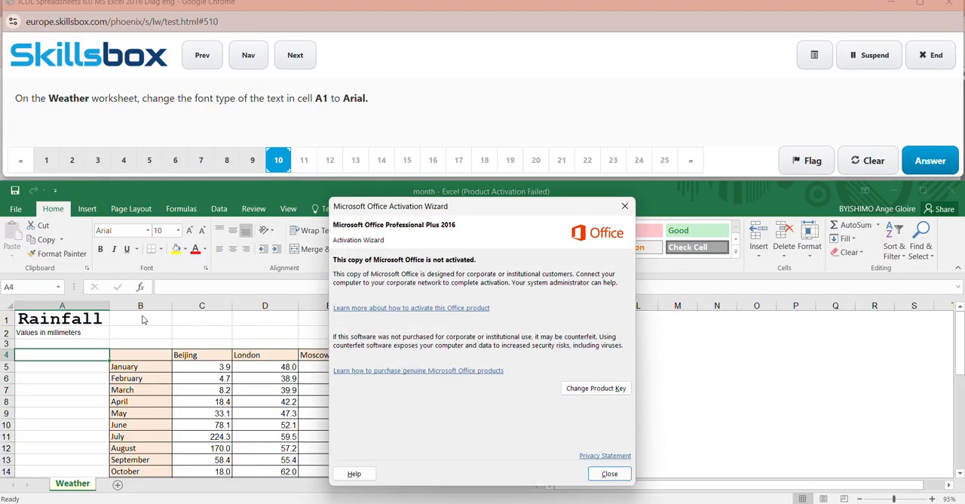
- Dismiss the activation notice, change the font of cell A1 on the Weather worksheet to Arial, and submit the answer to question 10
left_click(624, 206)
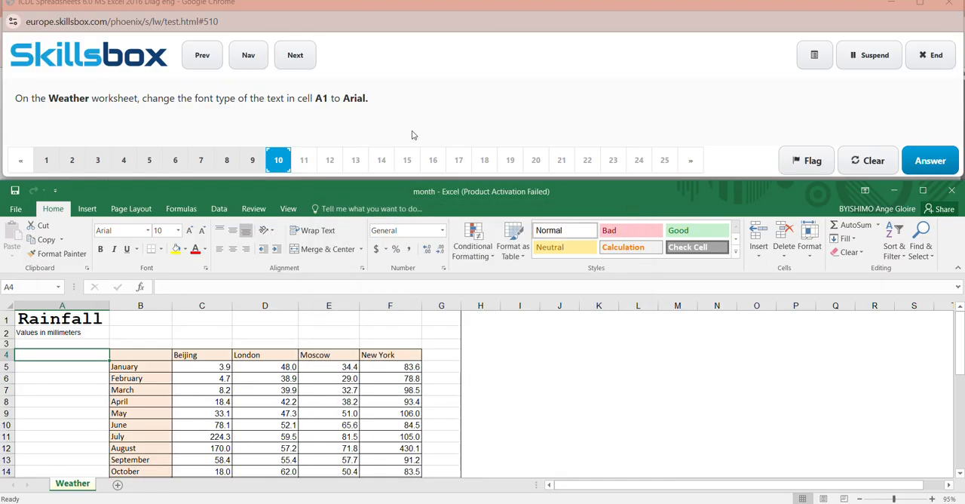
left_click(37, 290)
key("BackSpace")
key("Return")
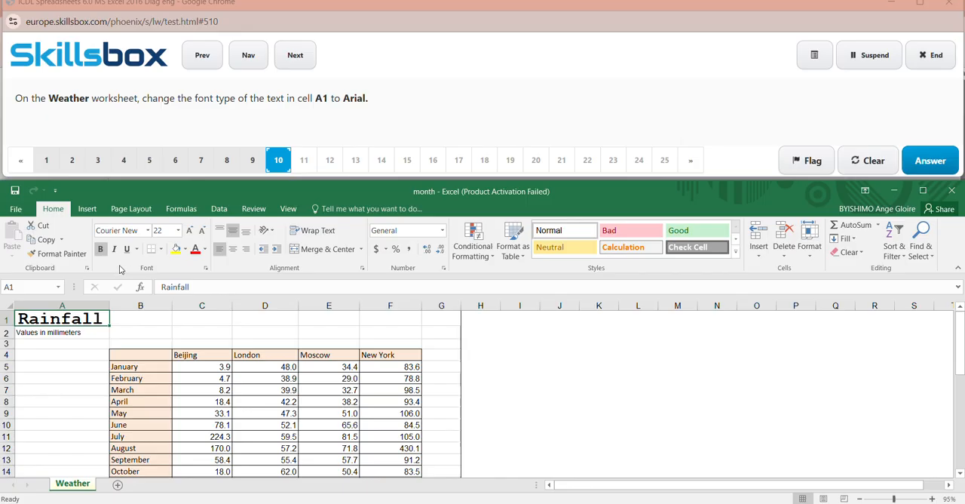
left_click(148, 231)
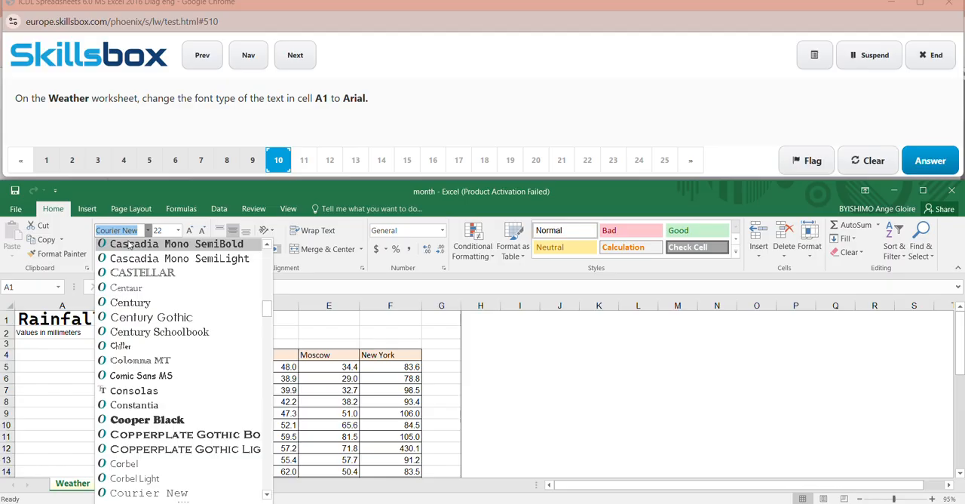
key("BackSpace")
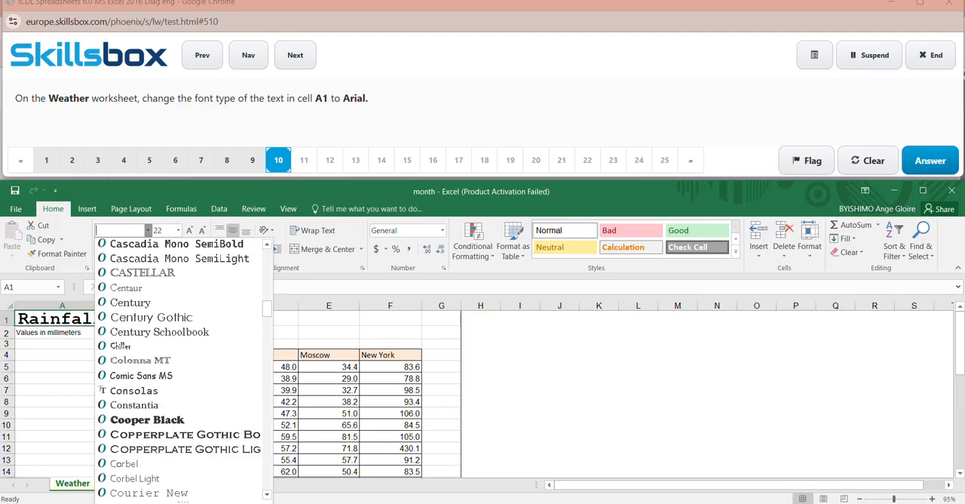
type("Arial")
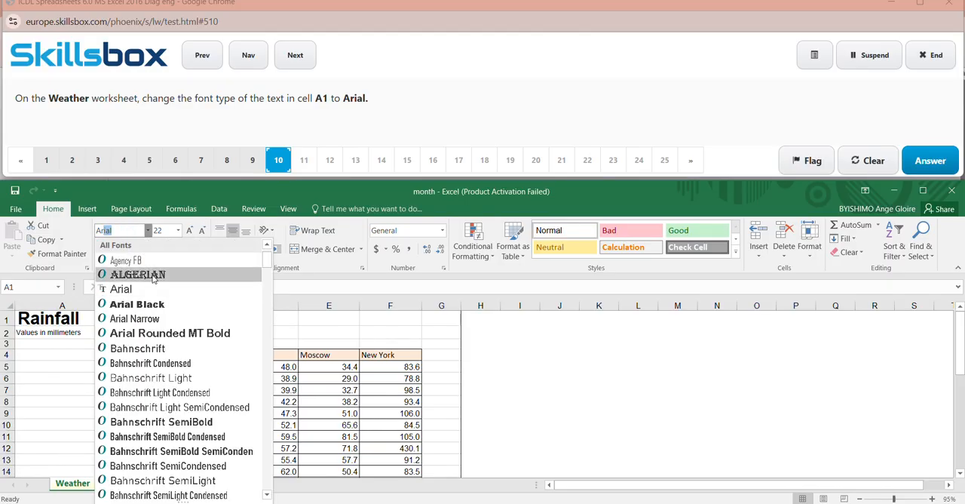
left_click(148, 292)
left_click(571, 400)
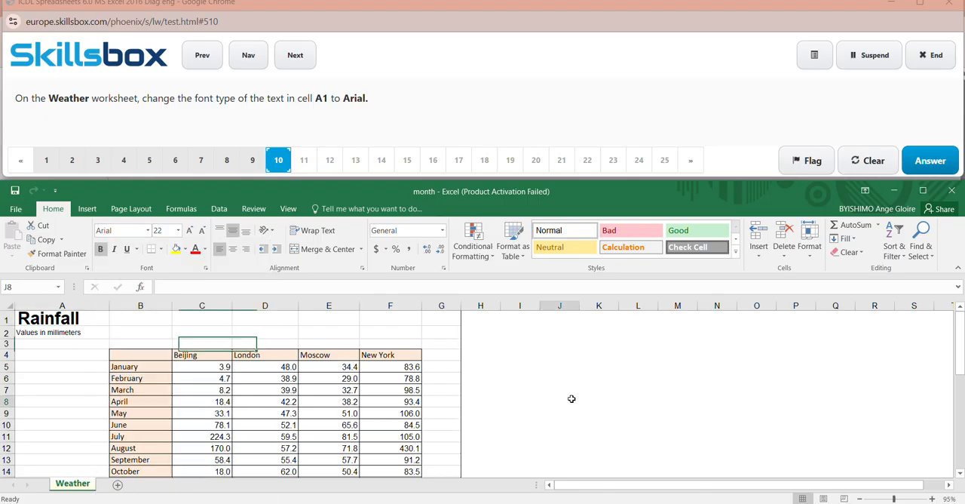
left_click(932, 163)
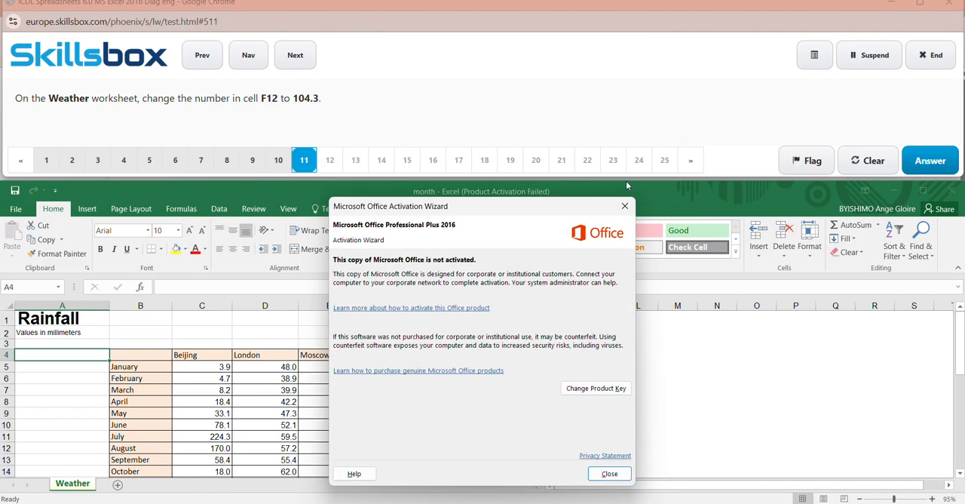
- Dismiss the activation notice, change the number in cell F12 of the Weather worksheet to 104.3, and submit the answer to question 11
left_click(623, 207)
left_click(34, 283)
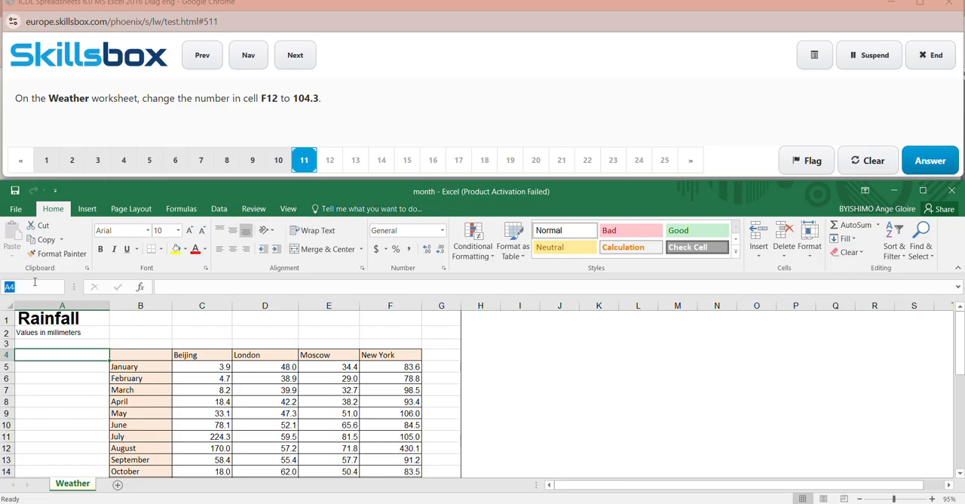
key("BackSpace")
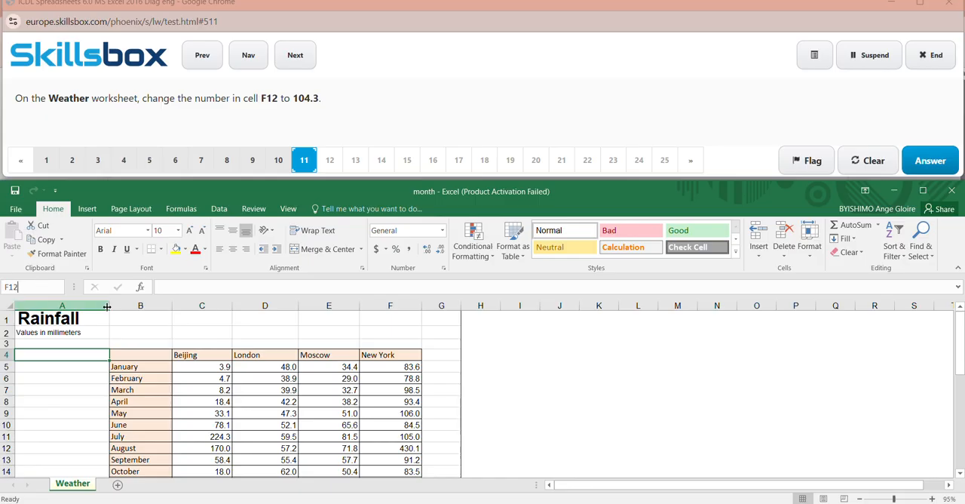
key("Return")
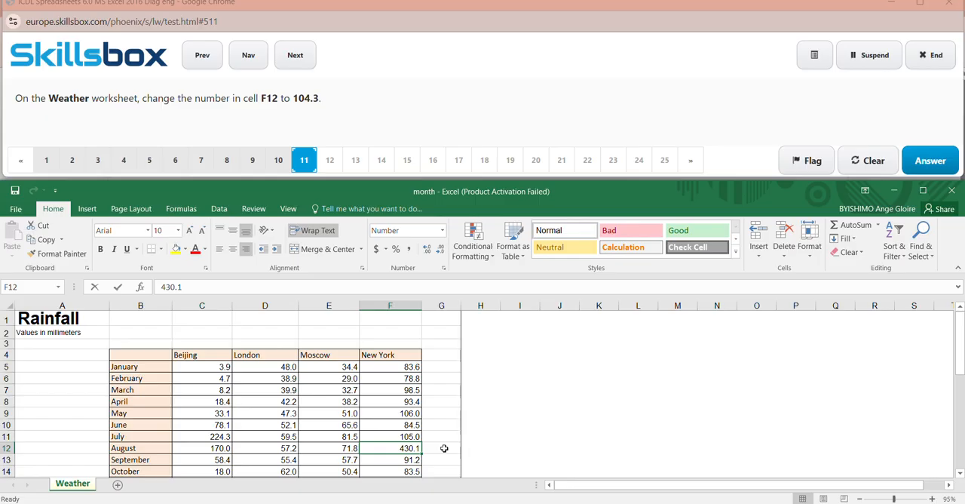
key("BackSpace")
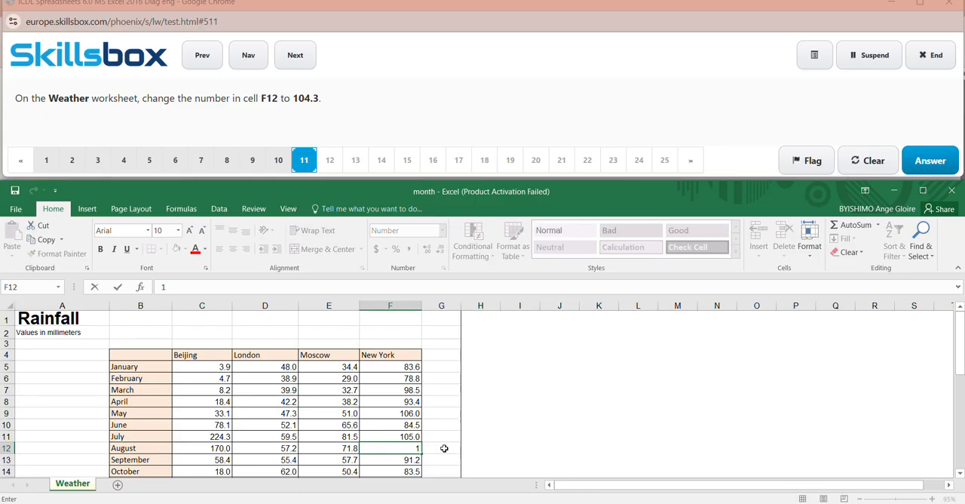
type("104.3")
left_click(667, 413)
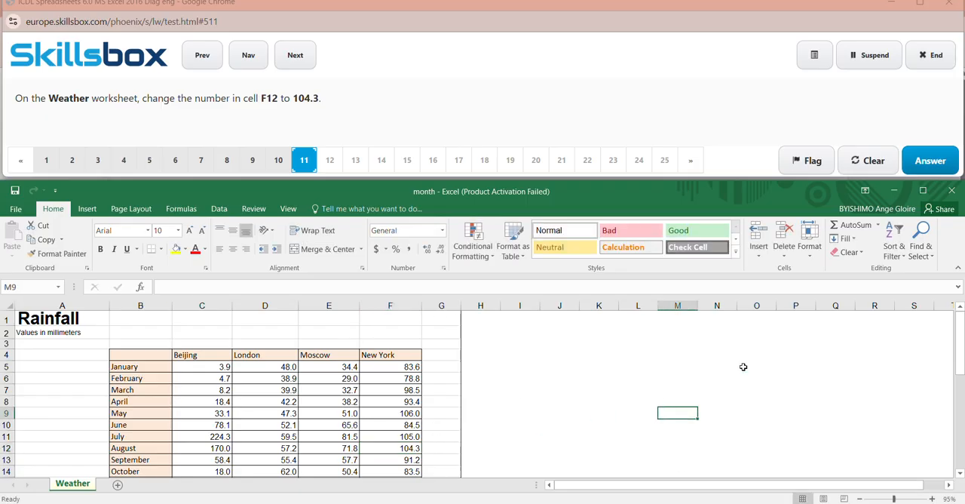
left_click(921, 166)
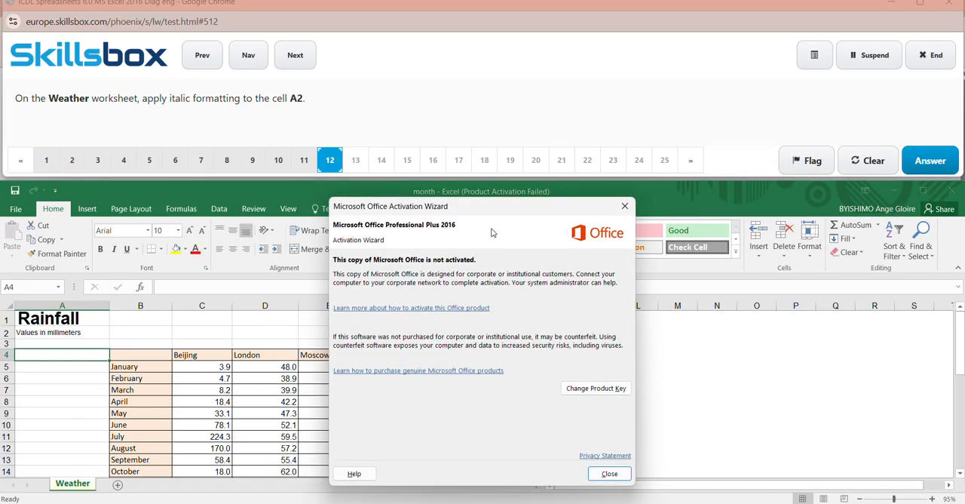
- Dismiss the activation notice, apply italic formatting to cell A2 on the Weather worksheet, and submit the answer to question 12
left_click(623, 206)
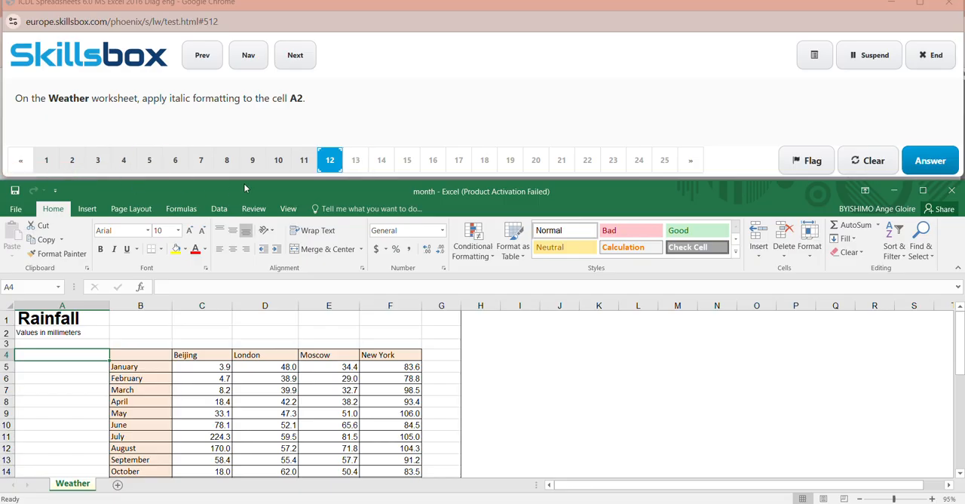
left_click(31, 286)
key("BackSpace")
key("Return")
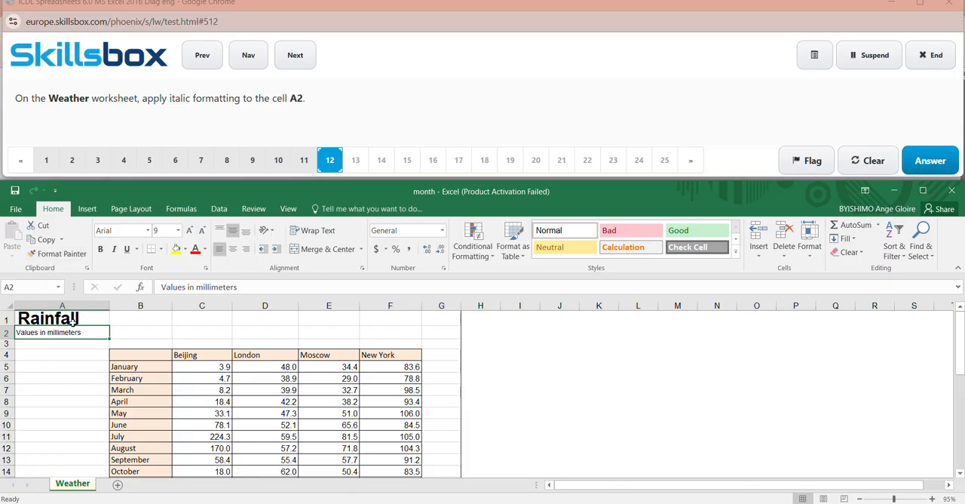
left_click(115, 250)
left_click(664, 378)
left_click(931, 161)
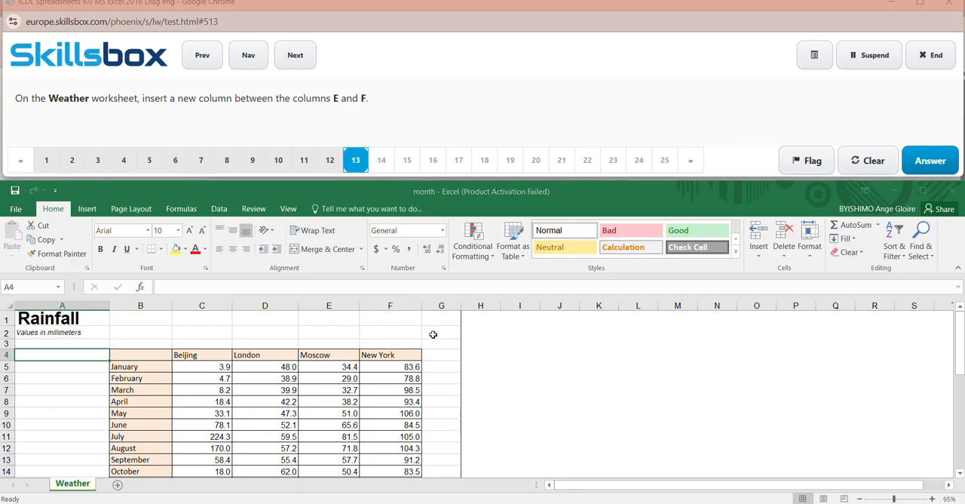
- Dismiss the activation notice, insert a new sheet column between columns E and F of the Weather worksheet, and submit the answer to question 13
left_click(625, 206)
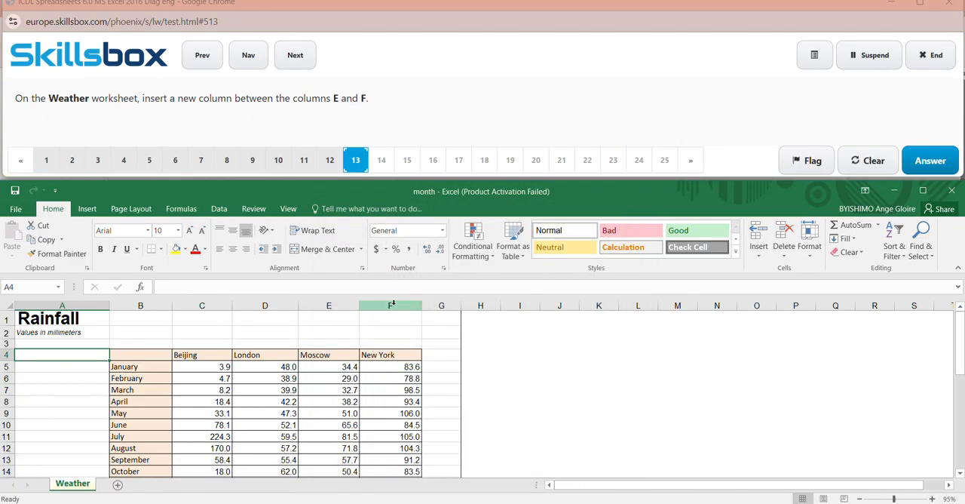
left_click(393, 305)
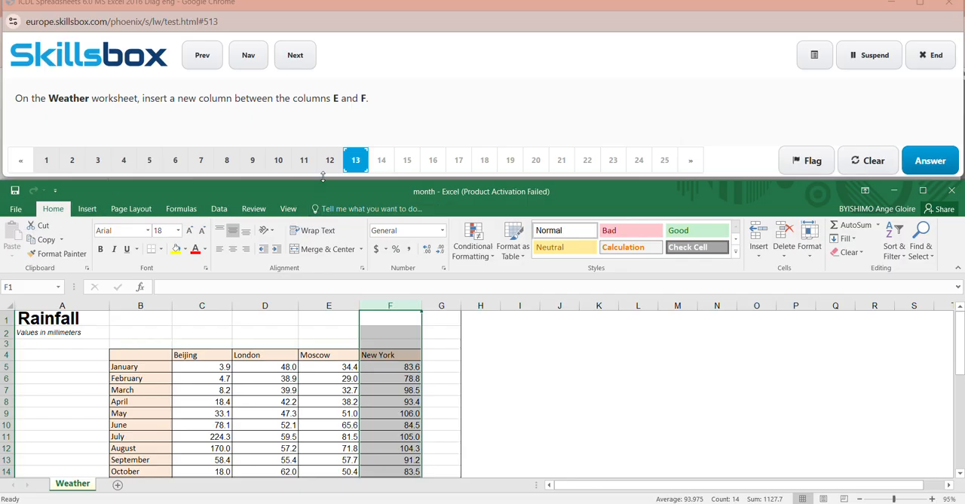
left_click(760, 252)
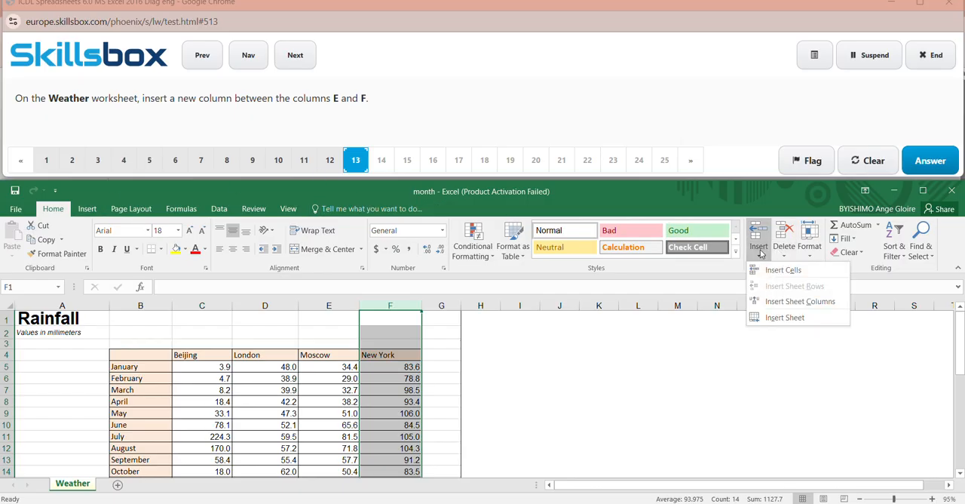
left_click(786, 304)
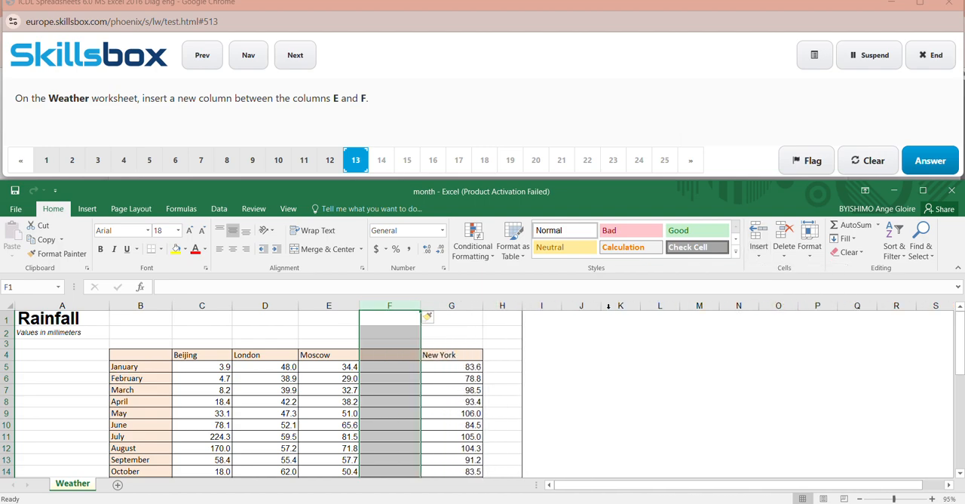
left_click(684, 412)
left_click(933, 161)
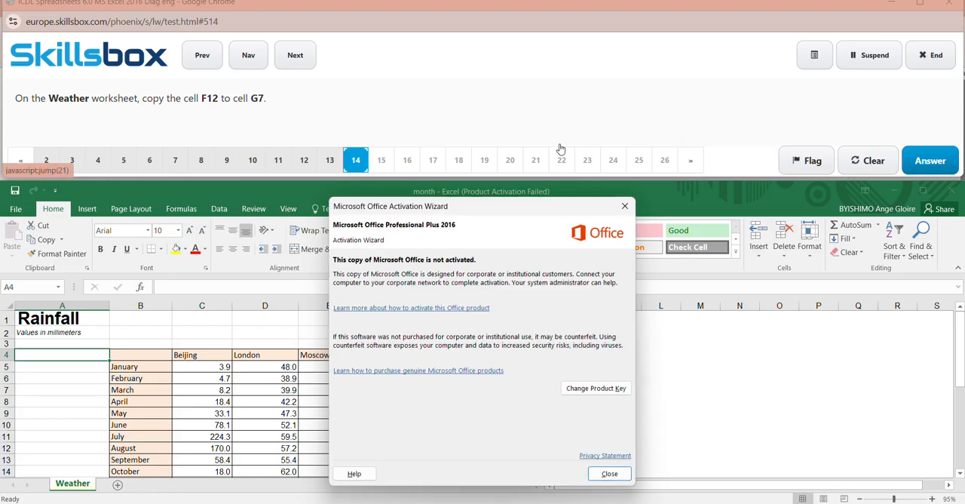
- Dismiss the activation notice and copy cell F12 on the Weather worksheet
left_click(625, 206)
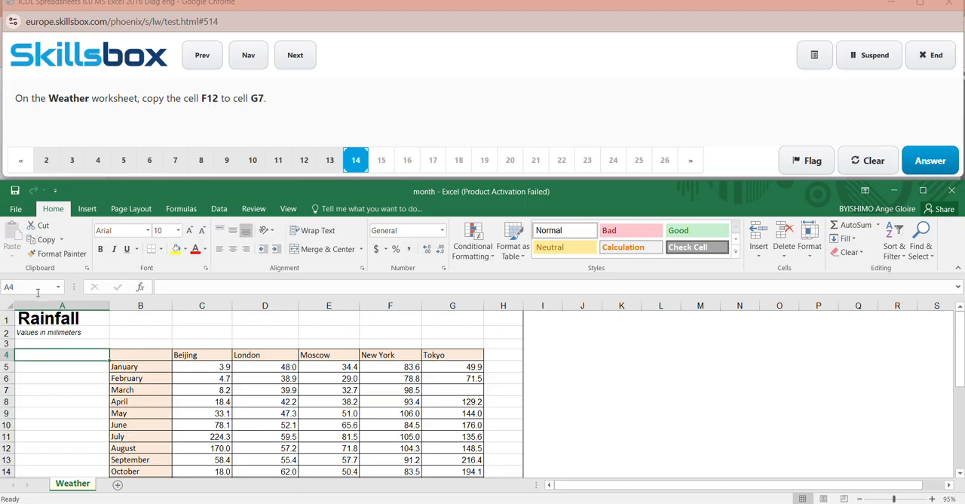
left_click(413, 15)
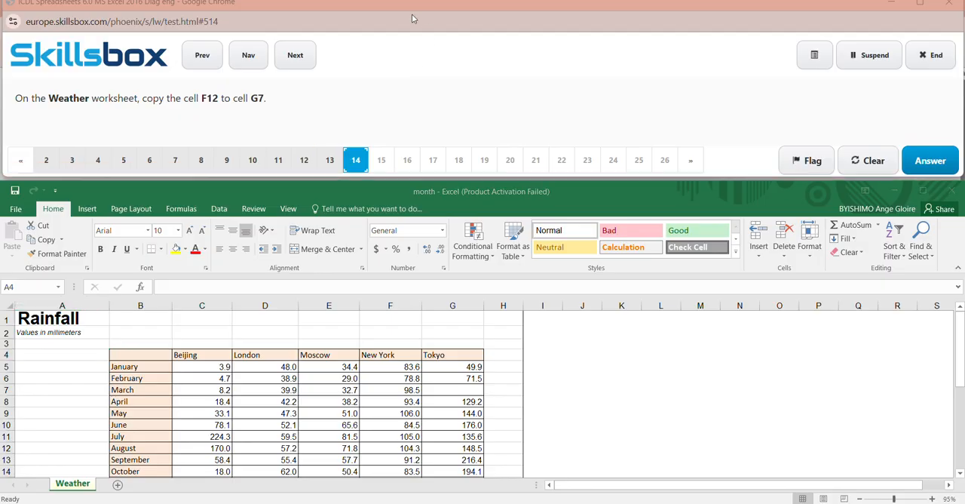
left_click(38, 282)
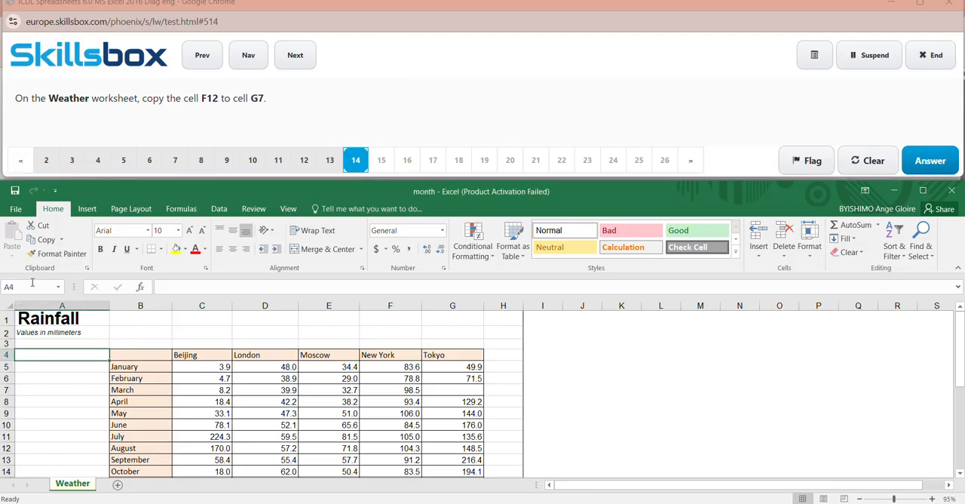
left_click(33, 282)
key("BackSpace")
type("F12")
key("Return")
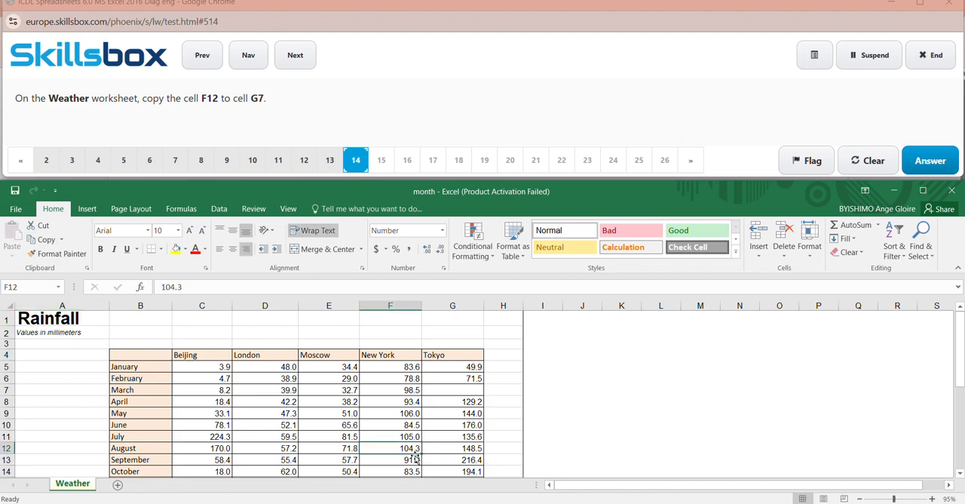
left_click(46, 240)
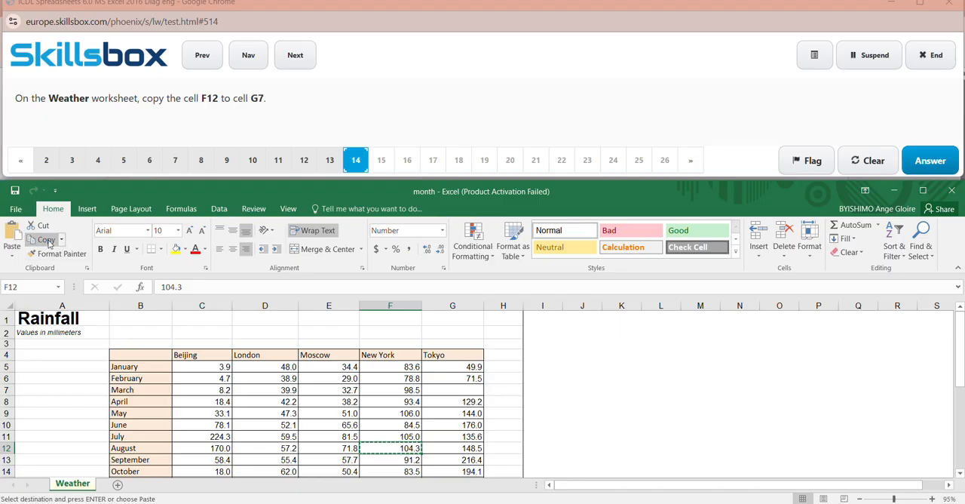
- Paste the copied cell into G7 on the Weather worksheet and submit the answer to question 14
left_click(34, 289)
key("BackSpace")
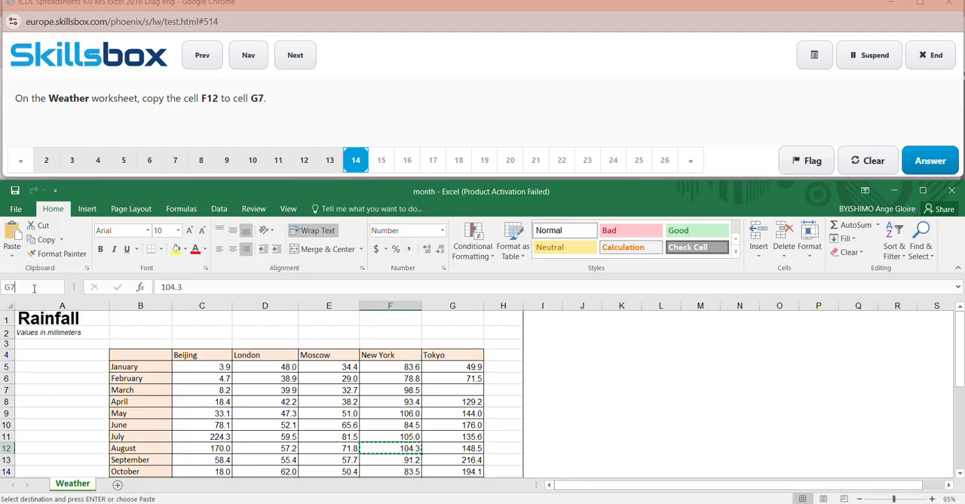
type("G7")
key("Return")
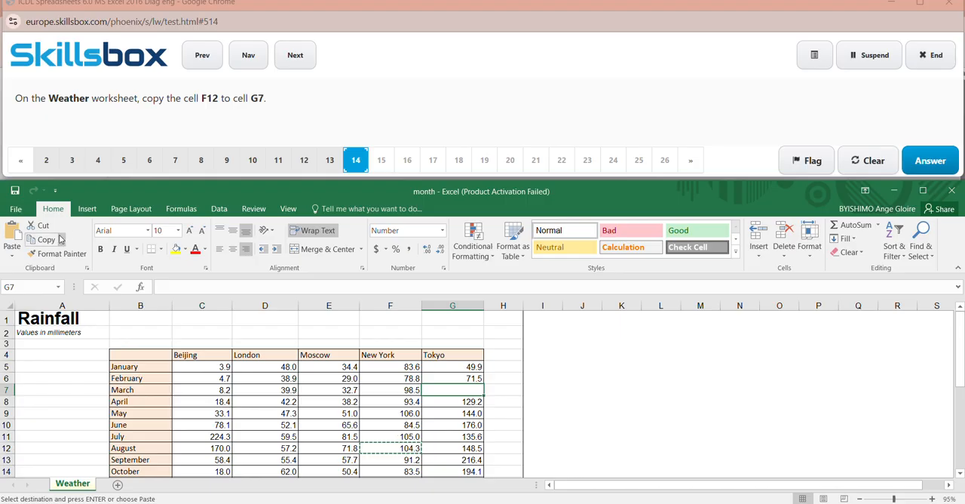
left_click(15, 247)
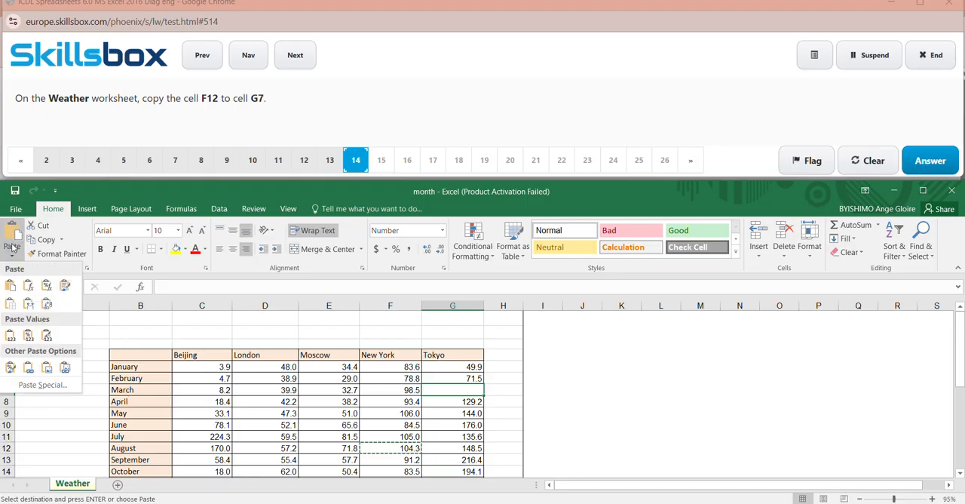
left_click(11, 287)
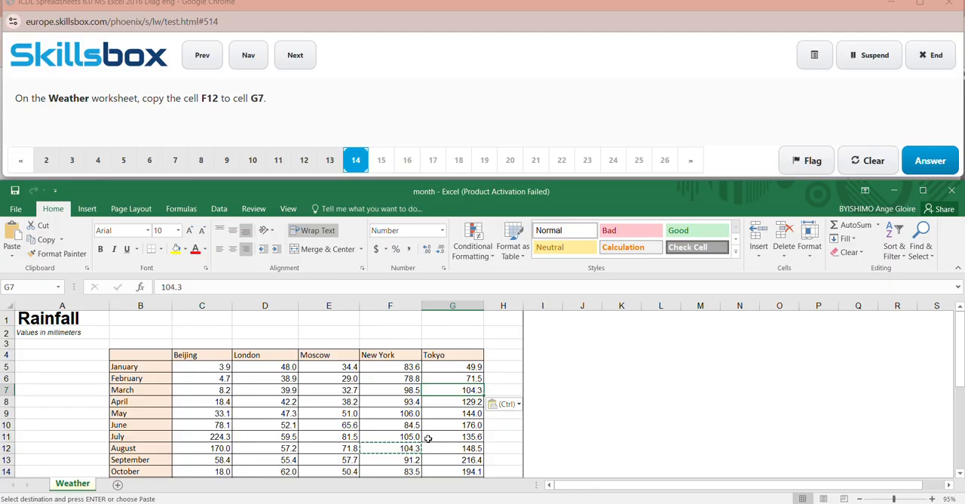
left_click(654, 402)
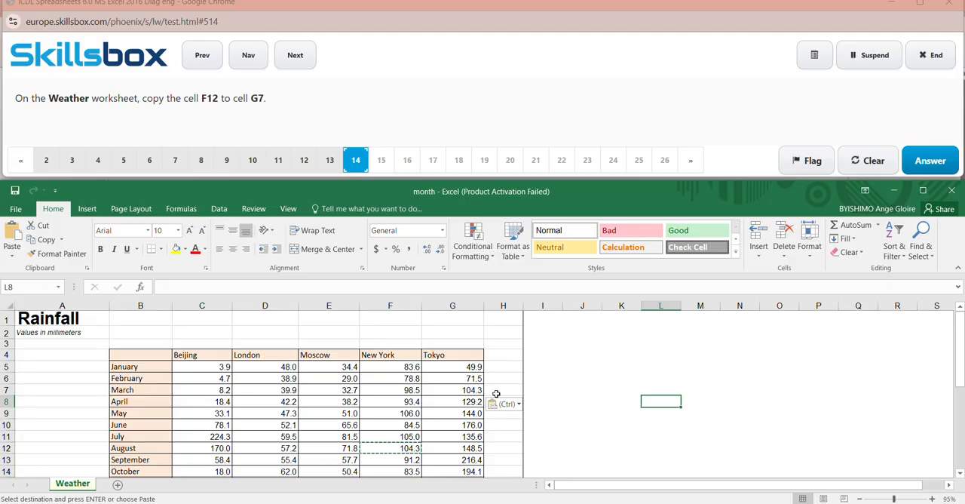
left_click(930, 160)
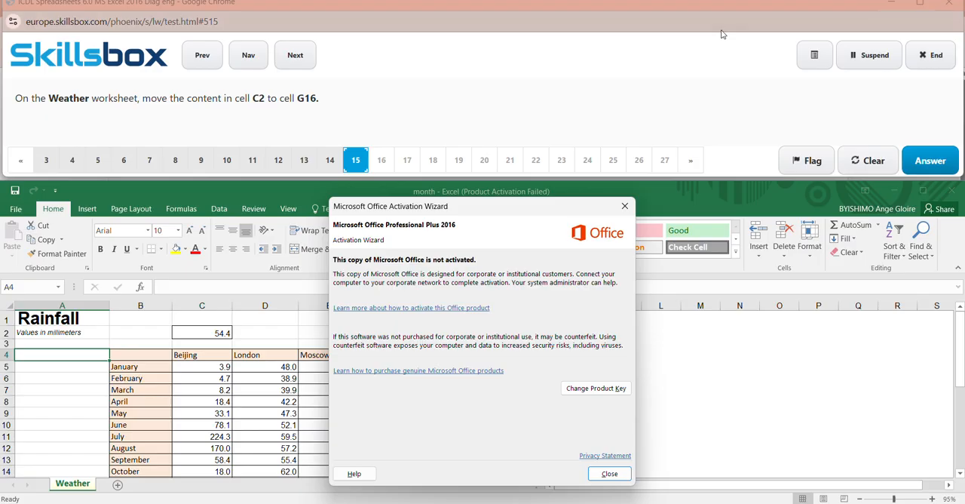
- Dismiss the activation notice and cut the content of cell C2 on the Weather worksheet
left_click(626, 201)
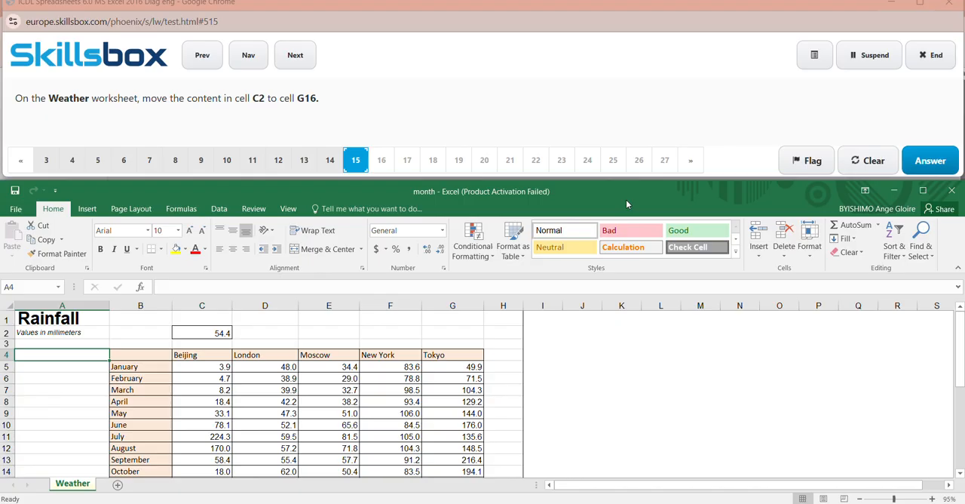
left_click(48, 287)
key("BackSpace")
key("Return")
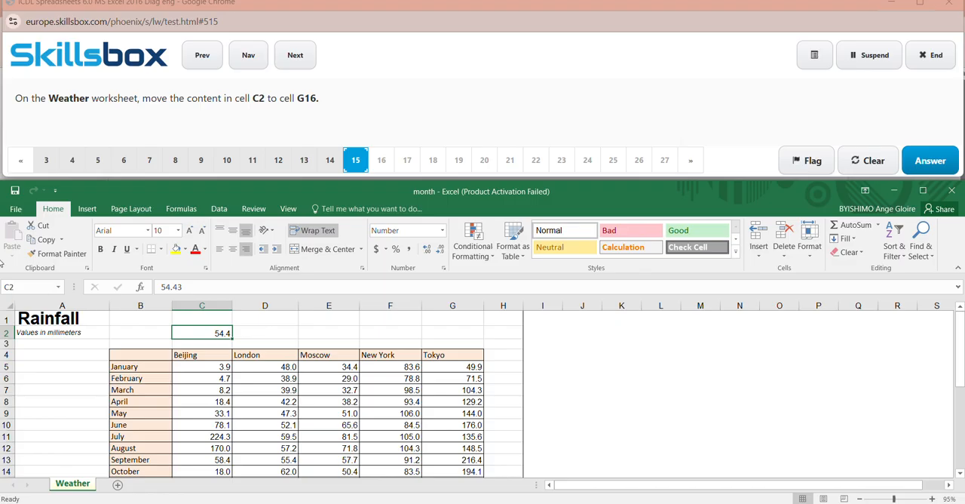
left_click(43, 227)
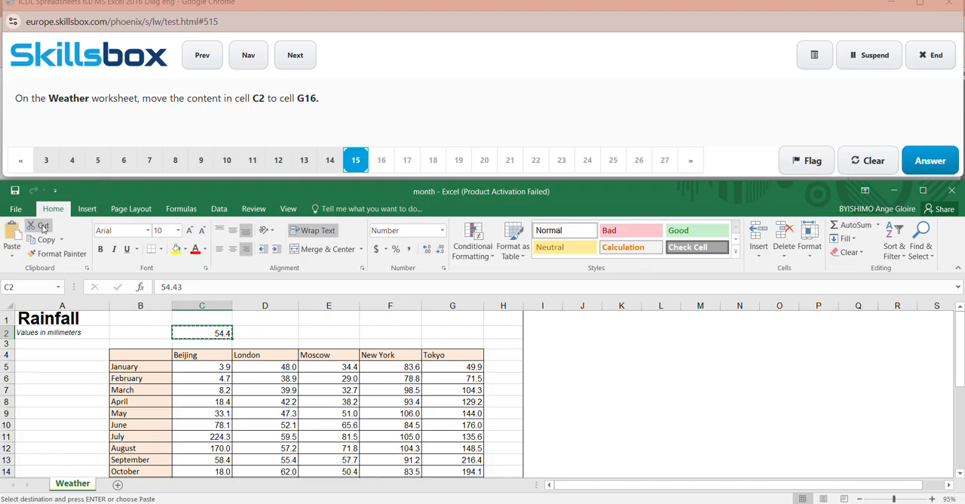
- Paste the cut content into cell G16 on the Weather worksheet and submit the answer to question 15
left_click(30, 286)
key("BackSpace")
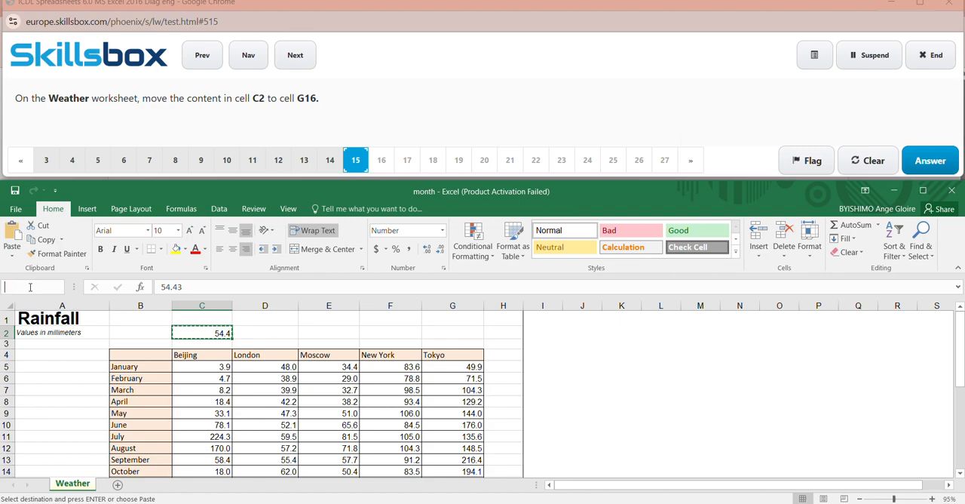
type("G16")
key("Return")
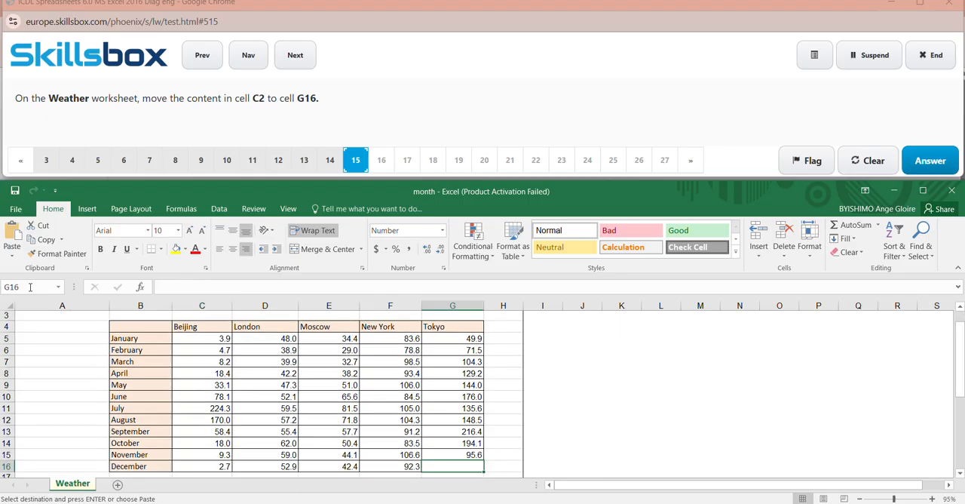
left_click(14, 252)
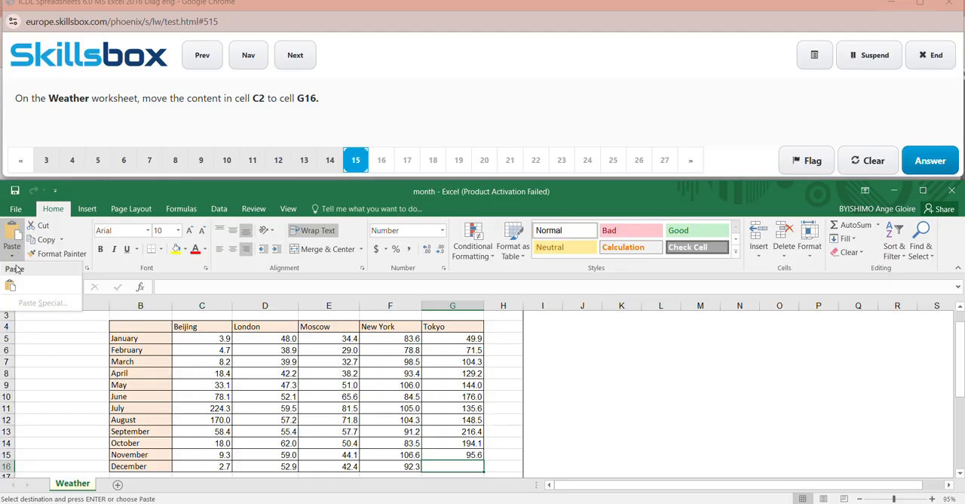
left_click(13, 286)
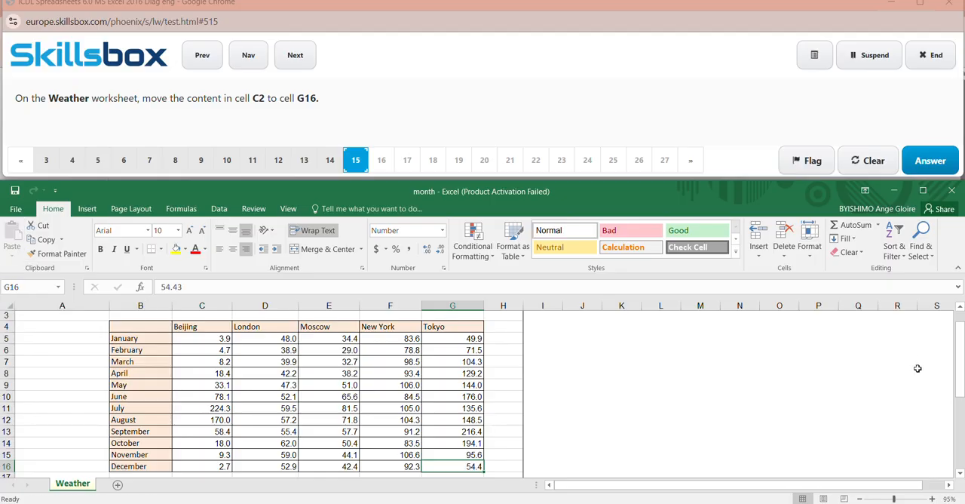
left_click_drag(961, 375, 962, 360)
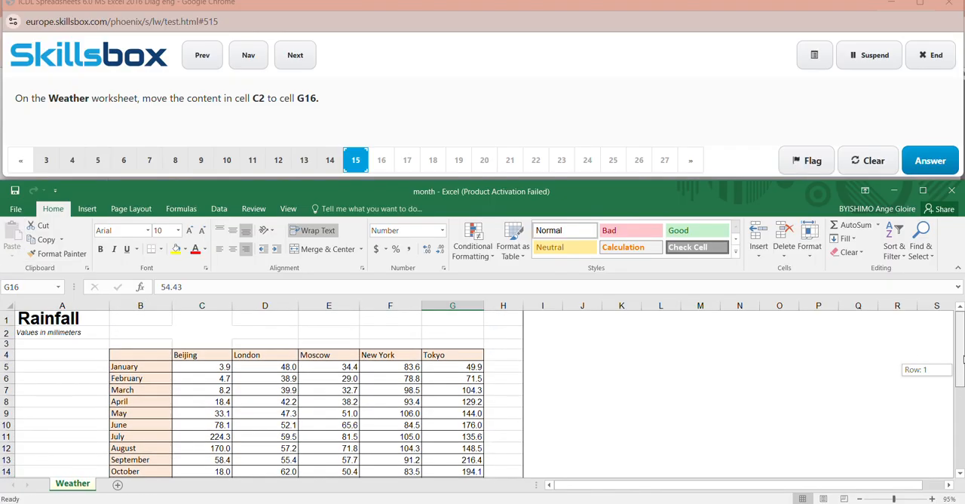
left_click(823, 411)
left_click(933, 172)
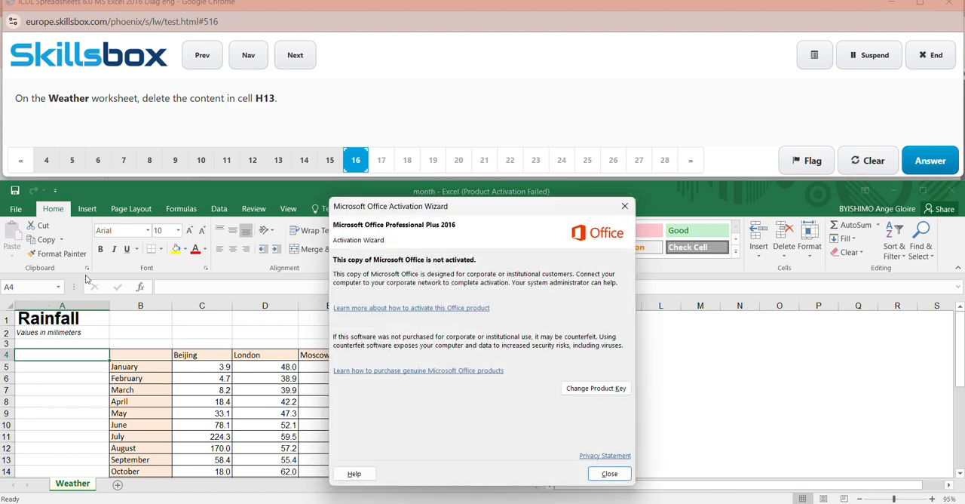
- Dismiss the activation notice, delete the content of cell H13 on the Weather worksheet, and submit the answer to question 16
left_click(624, 206)
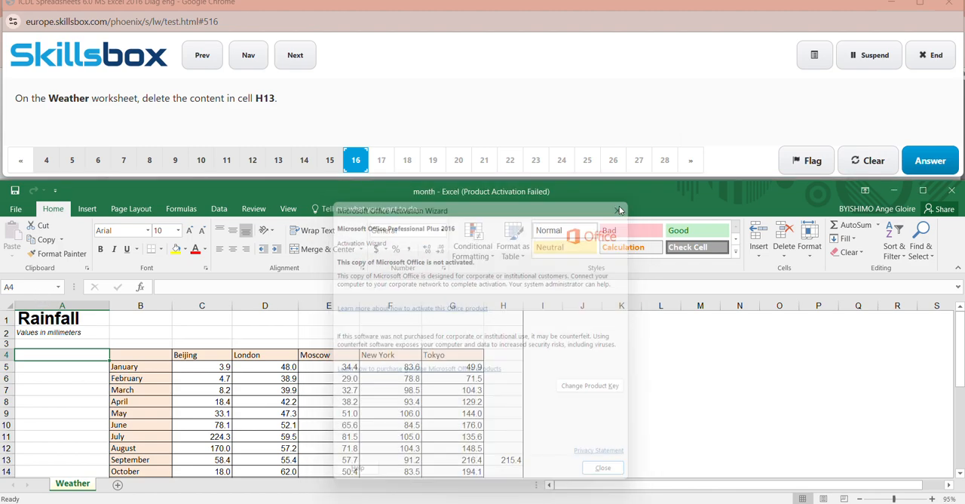
left_click(31, 287)
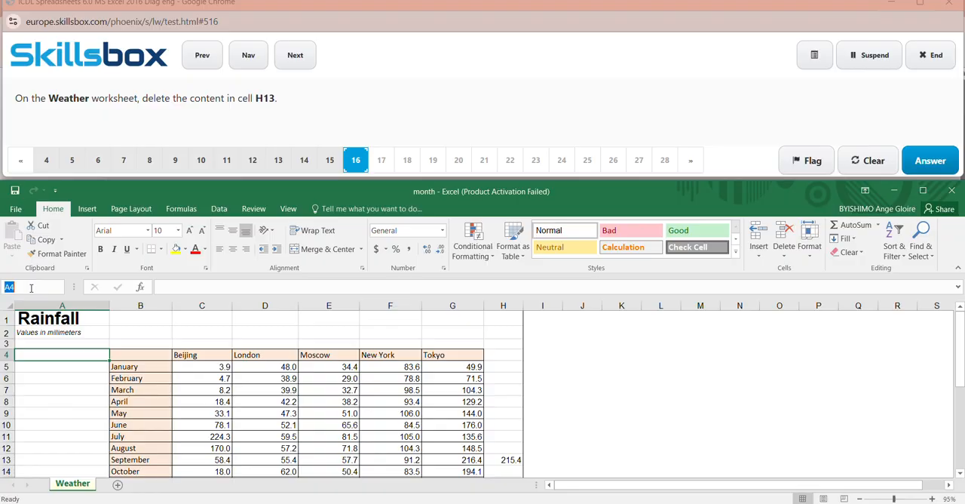
key("BackSpace")
type("H13")
key("Return")
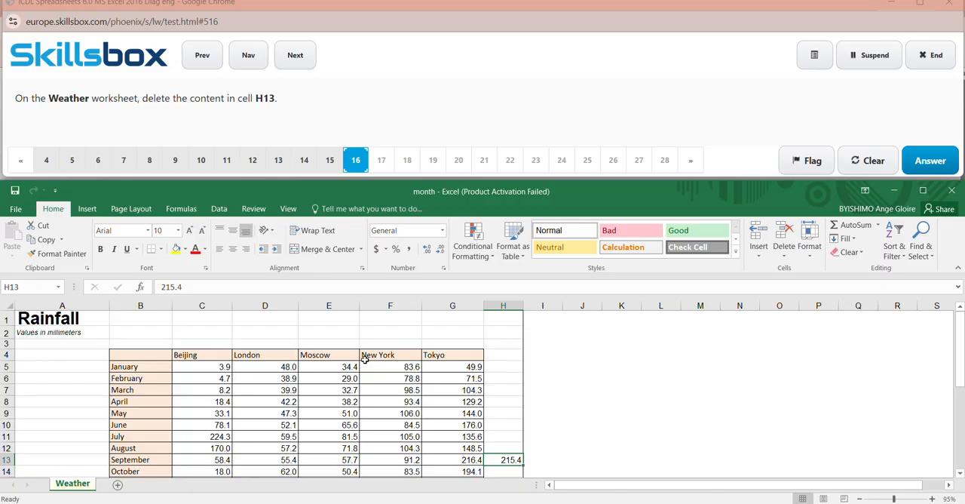
key("BackSpace")
left_click(638, 390)
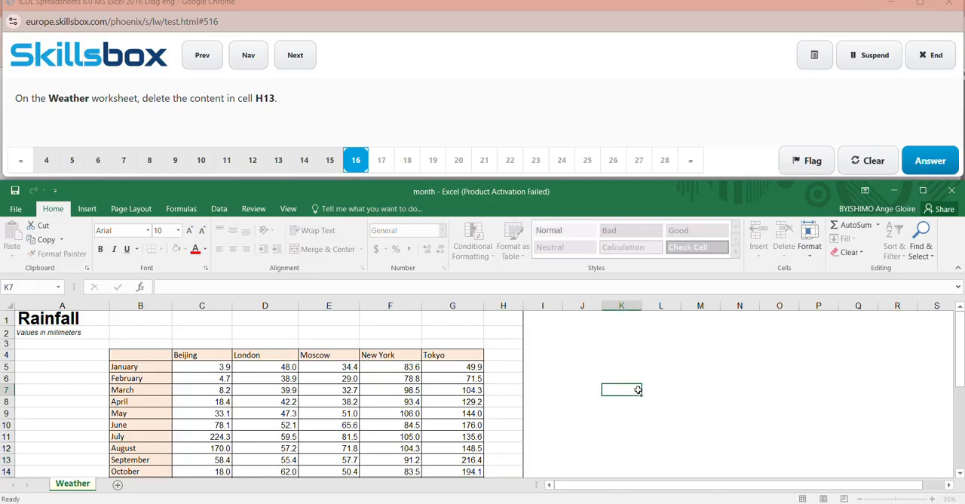
left_click(928, 162)
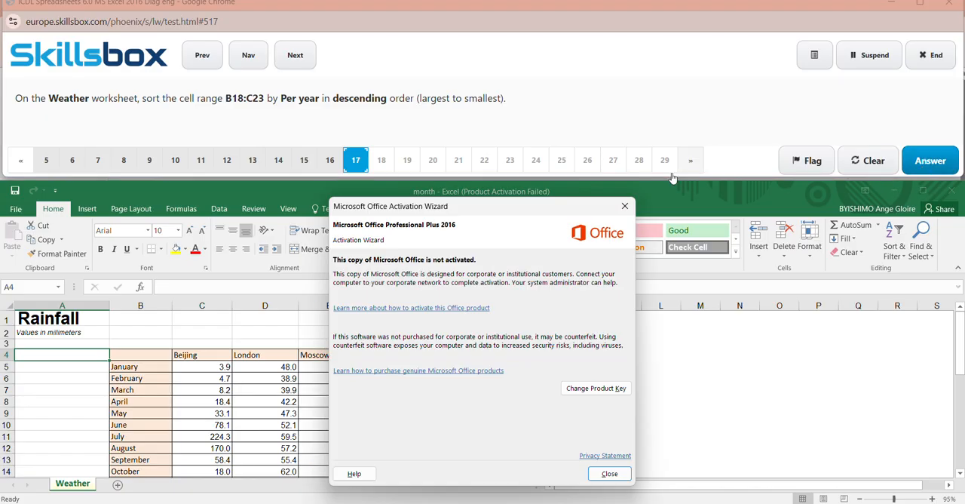
- Dismiss the activation notice and select the cell range B18:C23 on the Weather worksheet
left_click(626, 206)
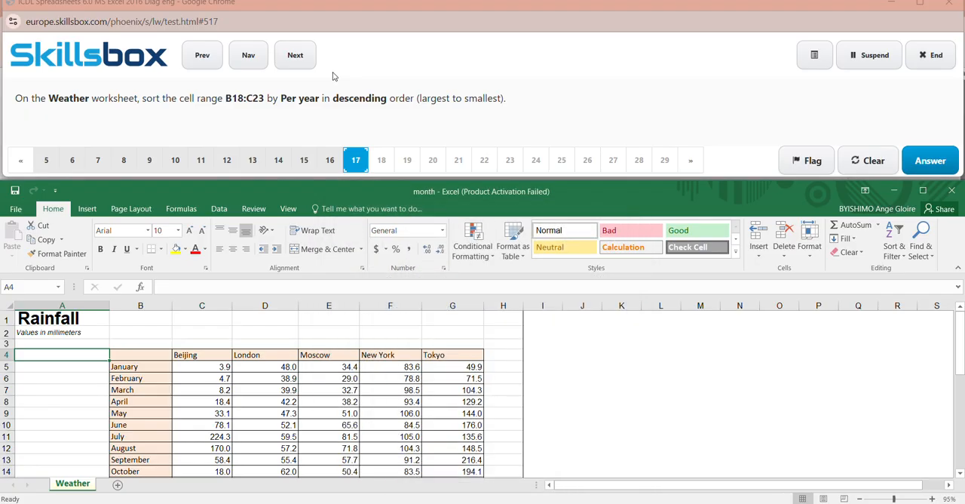
left_click(421, 15)
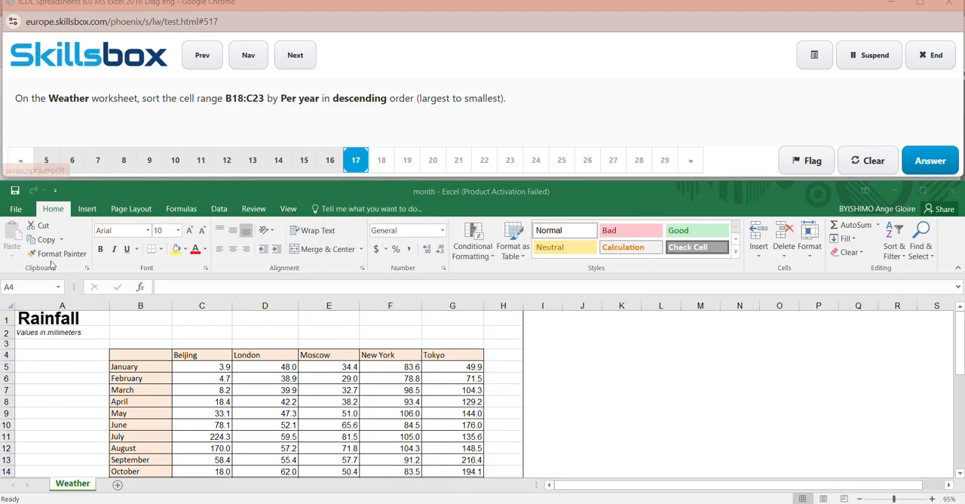
left_click(39, 287)
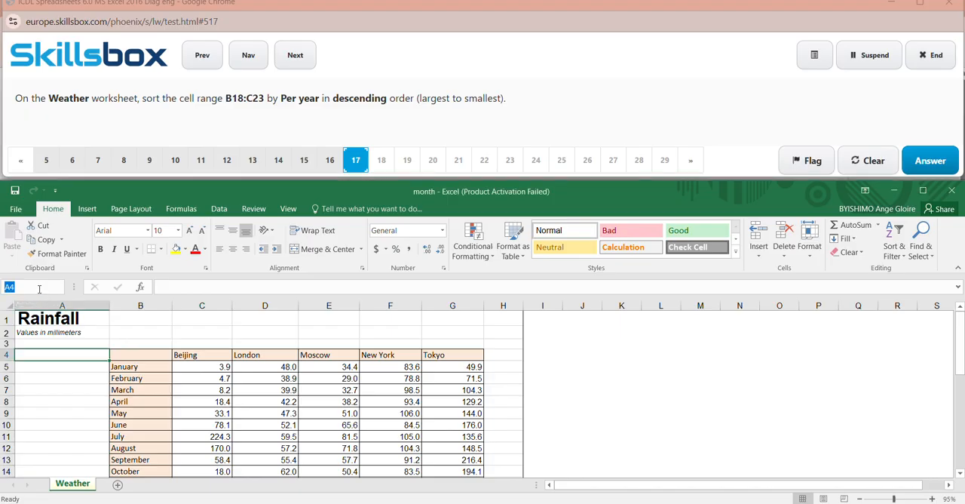
key("BackSpace")
type("C23")
key("Return")
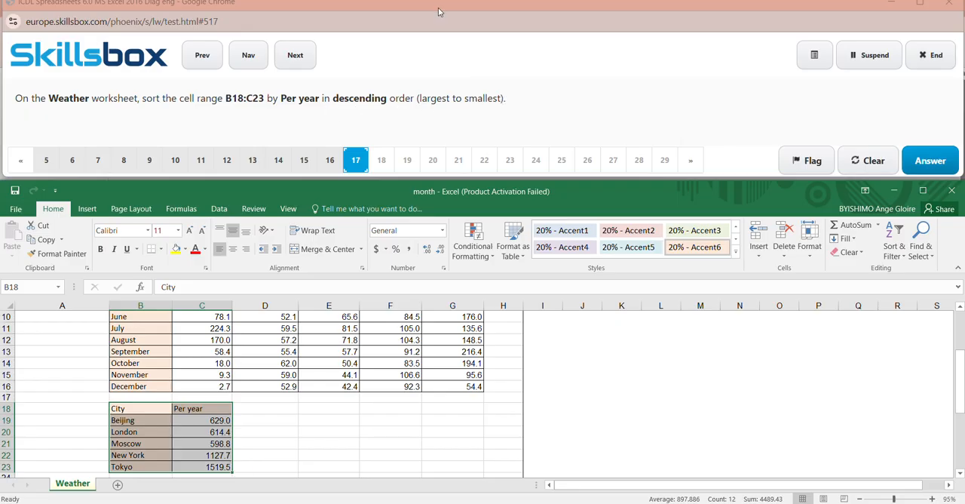
left_click(417, 14)
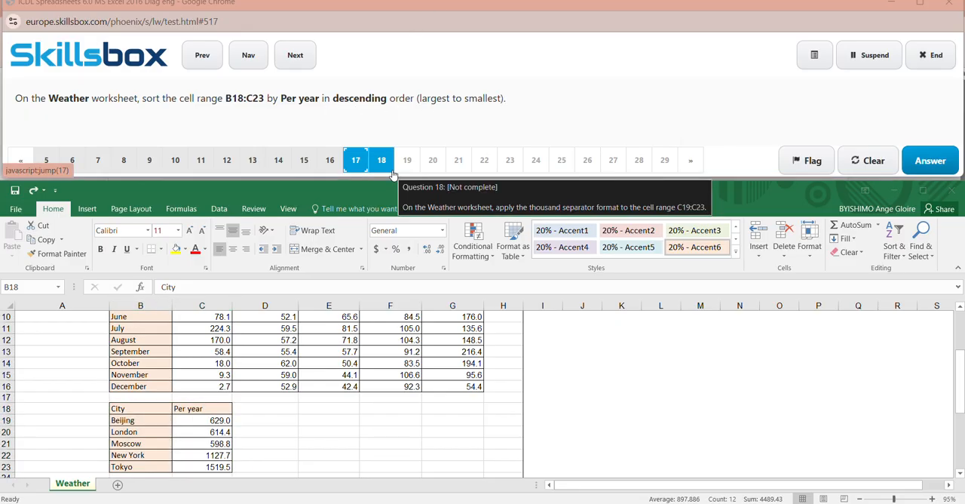
left_click(38, 287)
left_click(38, 287)
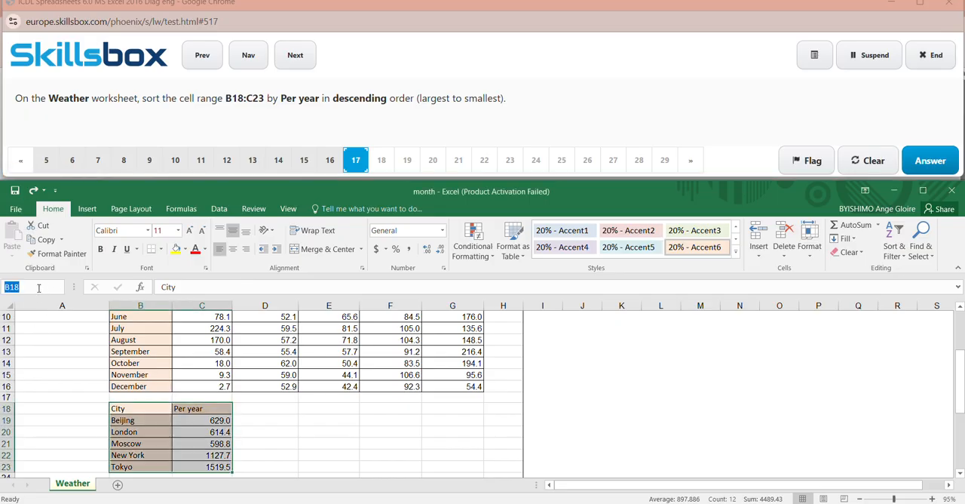
left_click(38, 287)
key("Return")
- Start a custom sort on the selected range B18:C23 and set the sort column to Per year
left_click(902, 258)
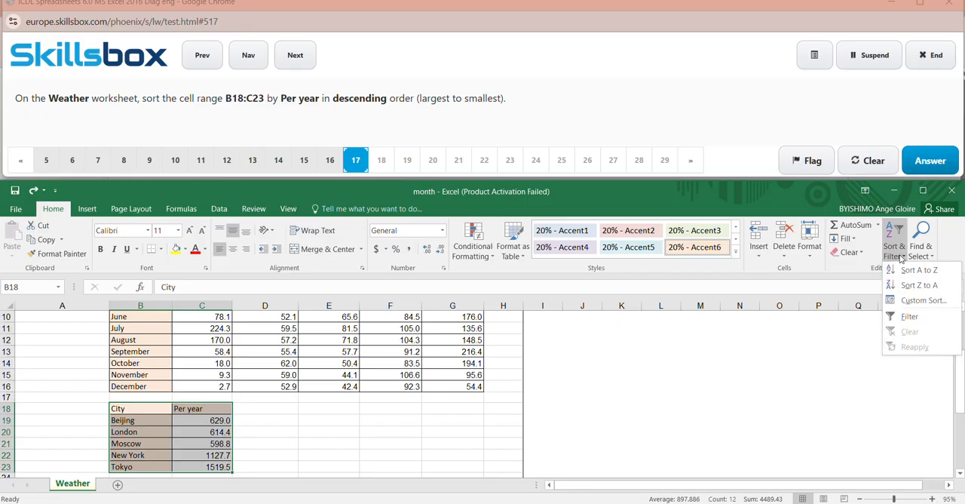
left_click(920, 300)
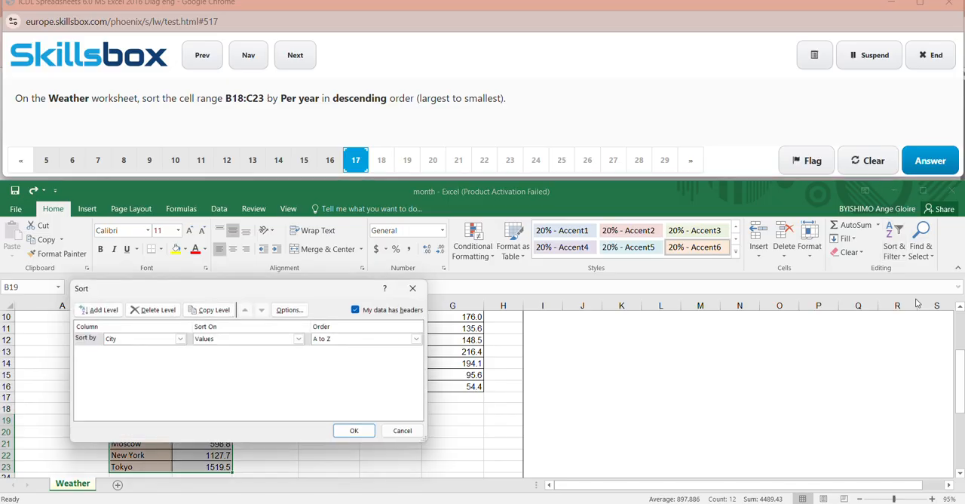
left_click(301, 339)
left_click(188, 348)
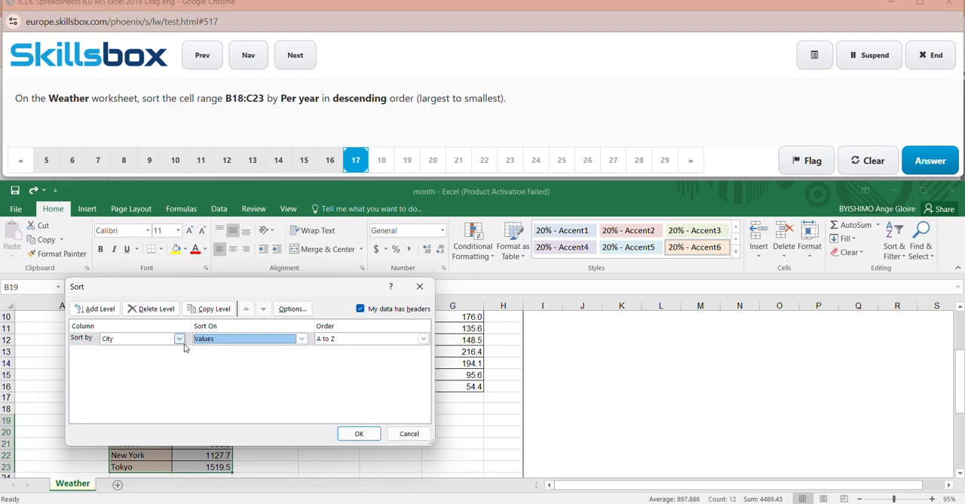
left_click(179, 339)
left_click(157, 360)
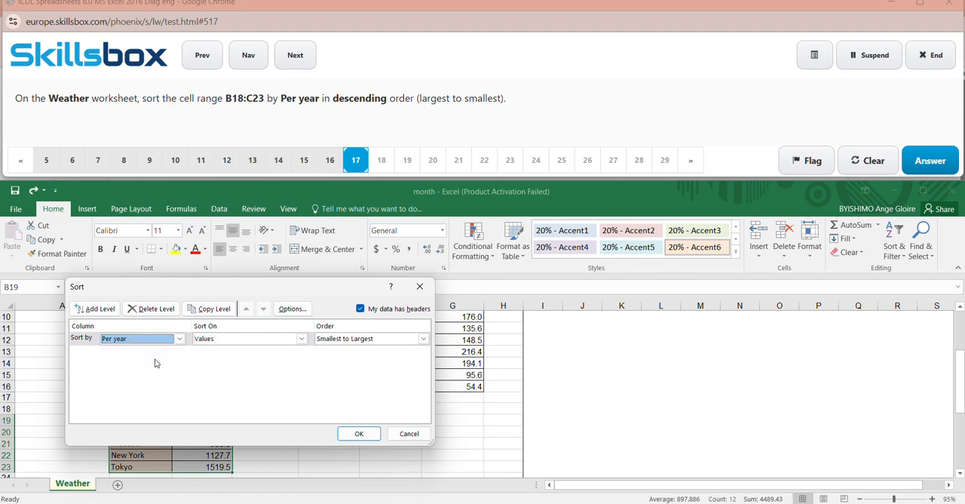
- Set the sort order to Largest to Smallest, apply the sort, and submit the answer to question 17
left_click(303, 339)
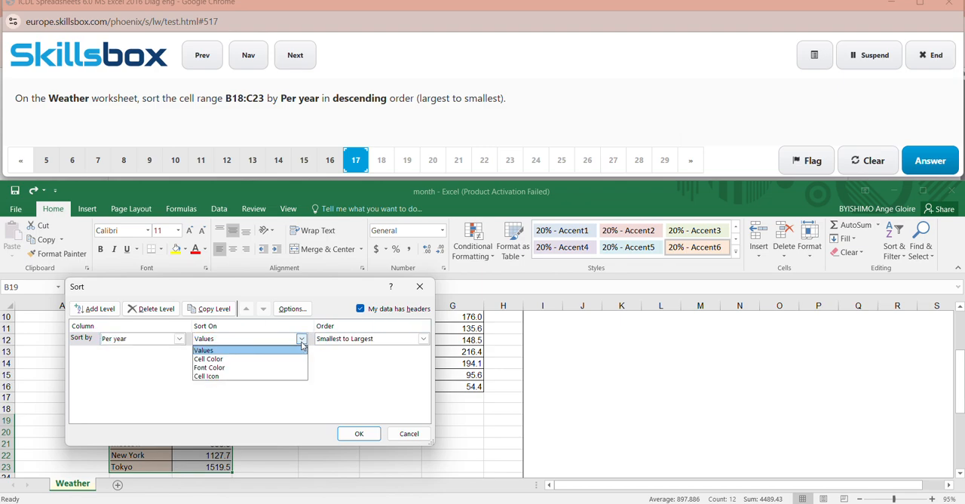
left_click(424, 341)
left_click(425, 341)
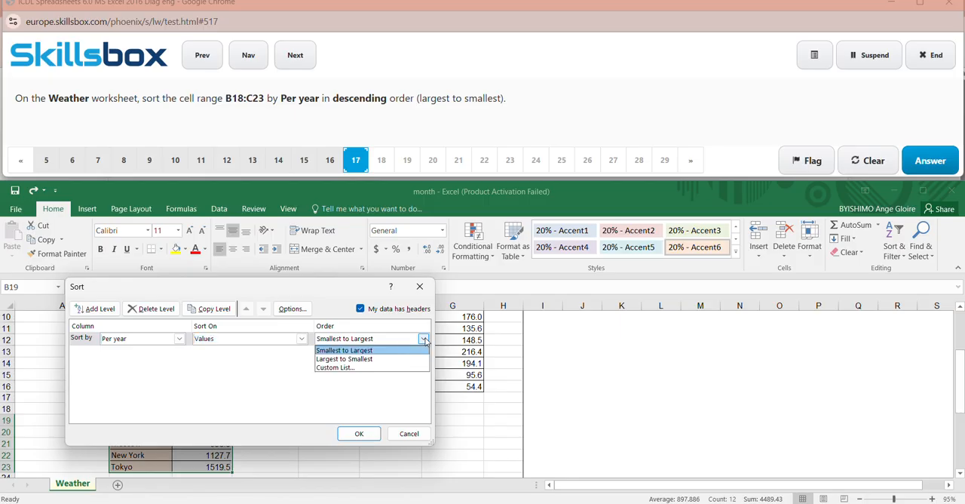
left_click(366, 359)
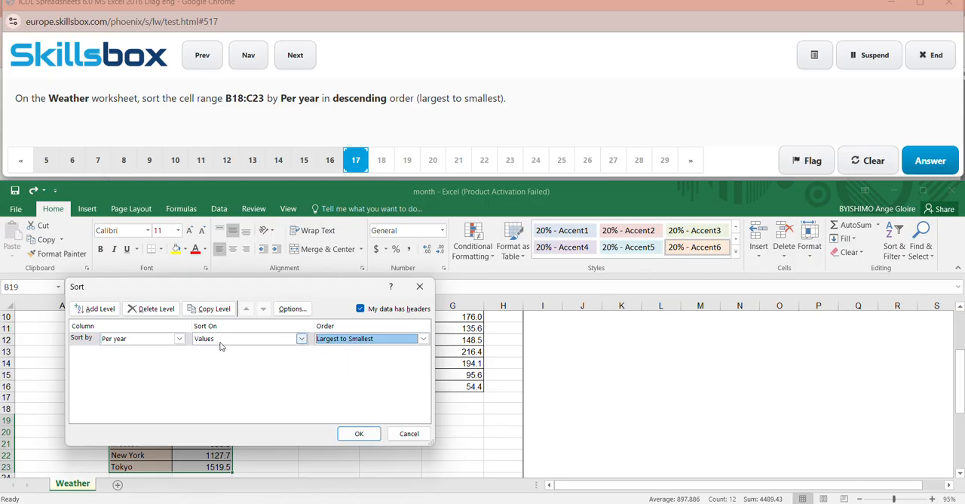
left_click(359, 434)
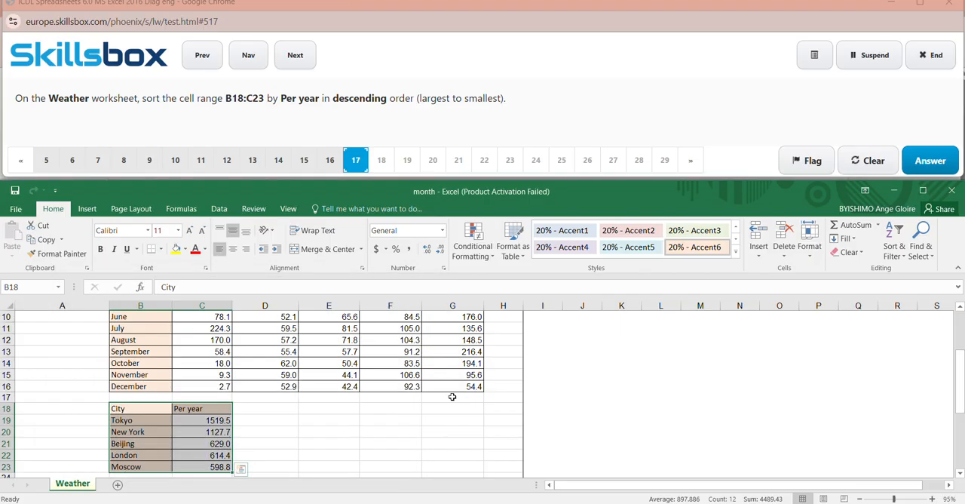
left_click(700, 352)
left_click(932, 161)
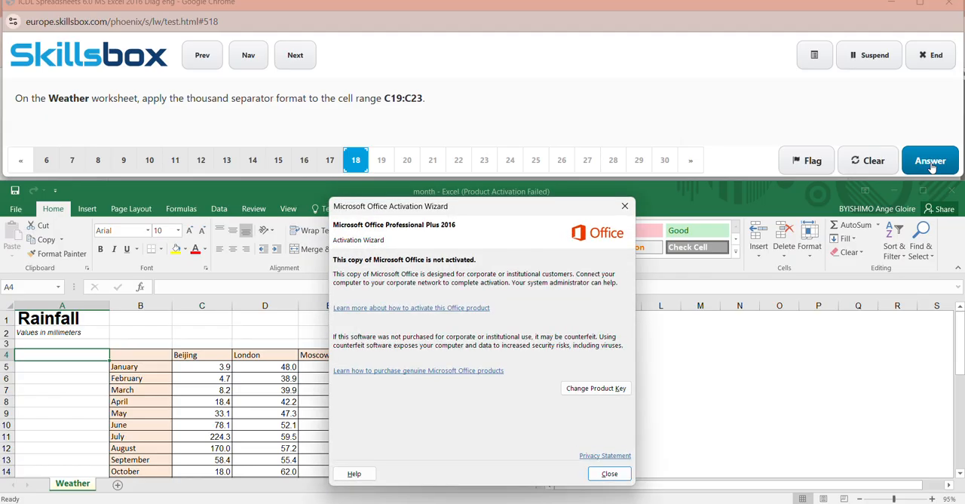
- Dismiss the activation notice and select the cell range C19:C23 on the Weather worksheet
left_click(623, 206)
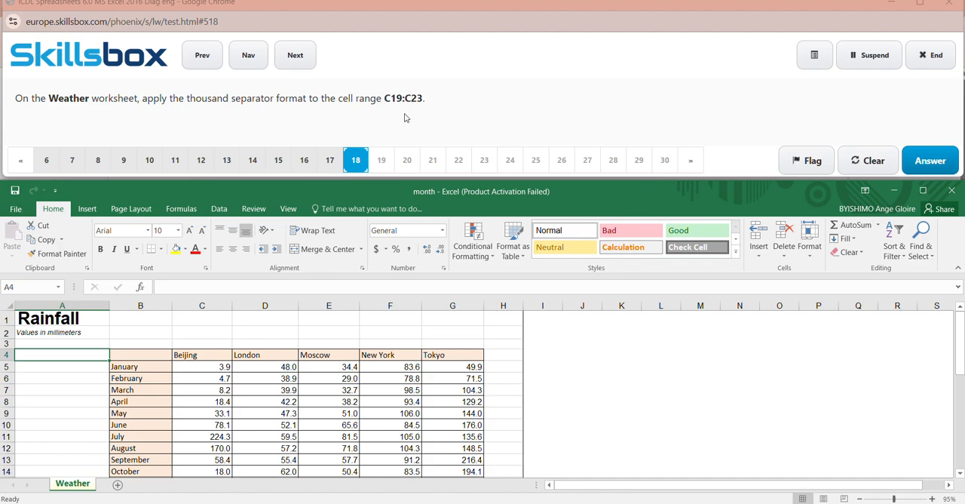
left_click(30, 288)
key("BackSpace")
type("C19:C23")
key("Return")
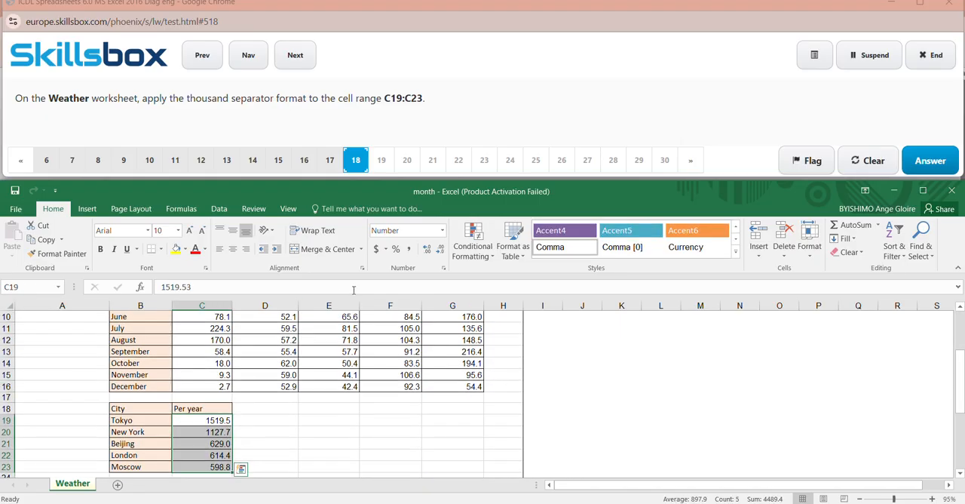
- Apply the thousand separator format to the selected range C19:C23 and submit the answer to question 18
left_click(408, 251)
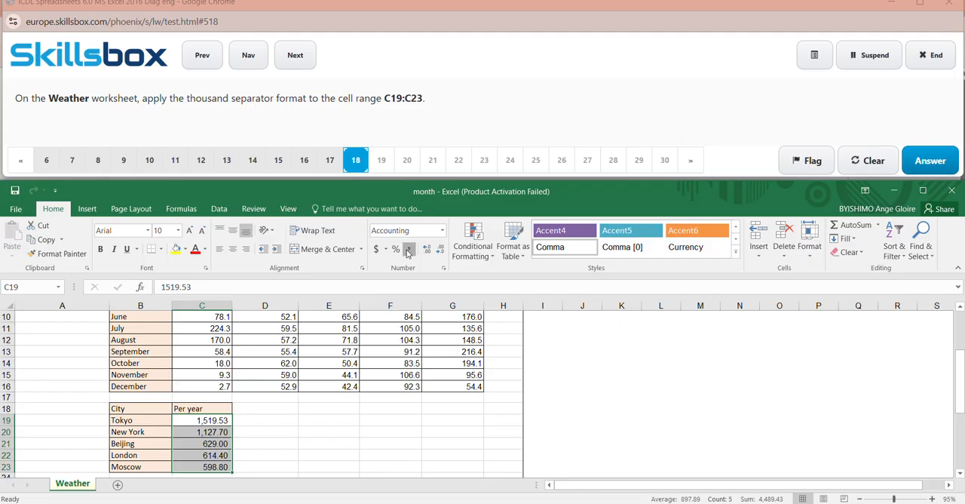
left_click(526, 411)
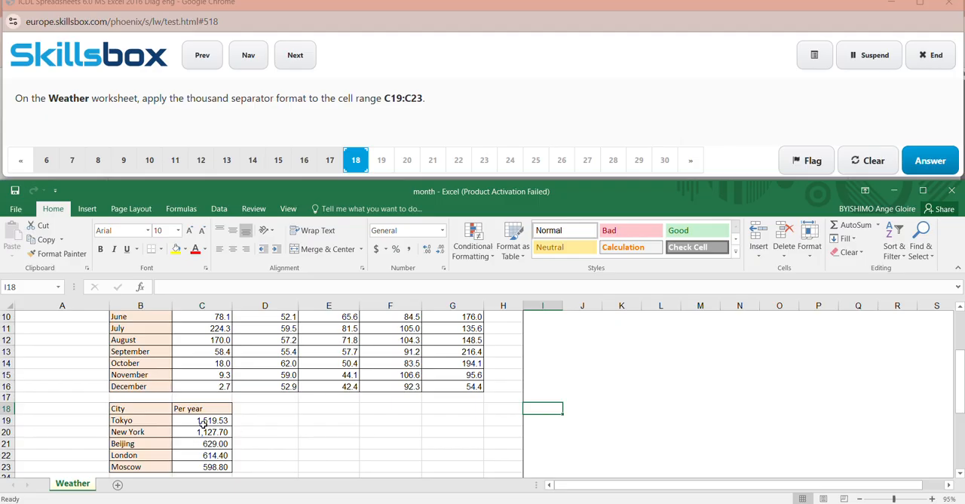
left_click(935, 159)
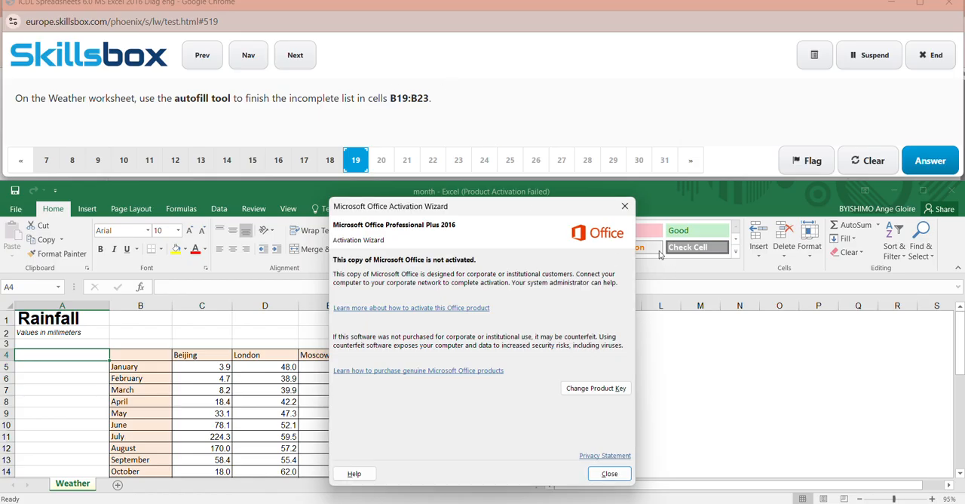
- Dismiss the activation notice and select the cell range B19:B23 on the Weather worksheet
left_click(624, 206)
left_click(37, 289)
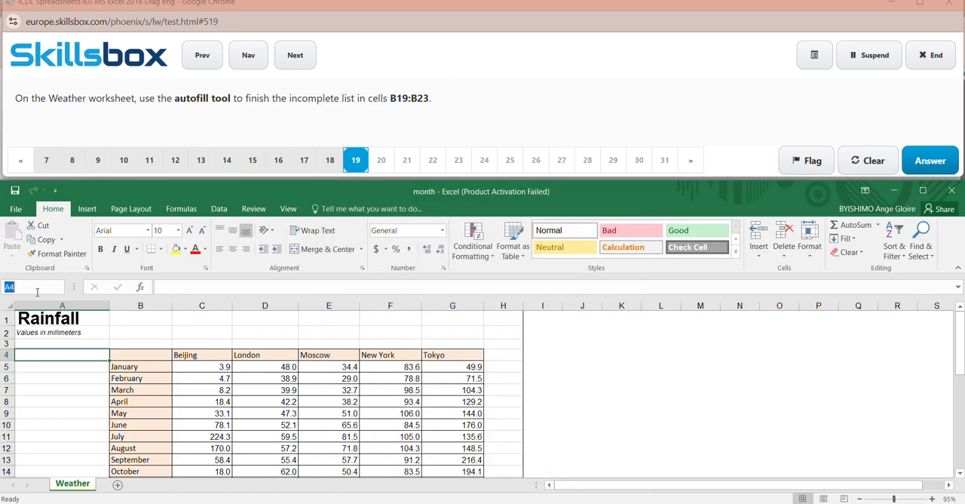
key("BackSpace")
type("B19")
type(":B23")
key("Return")
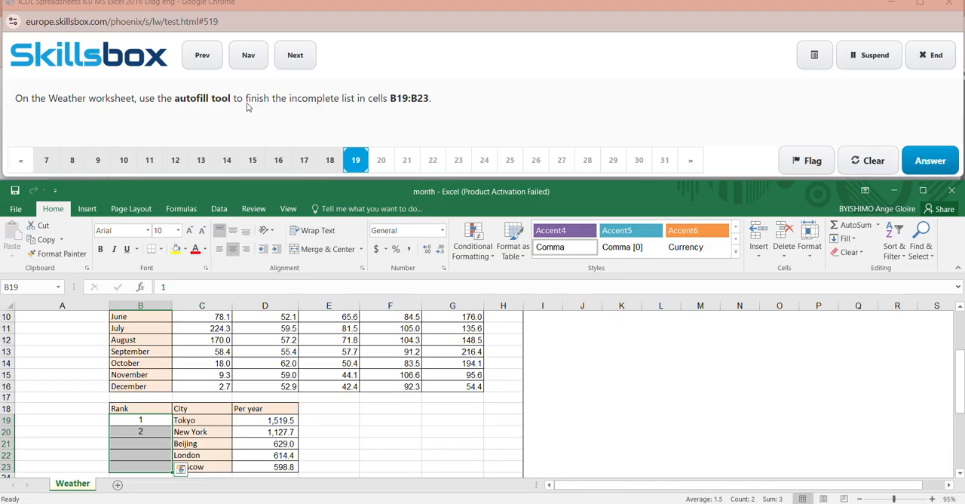
- Complete the Rank list in B19:B23 with an AutoFill series in columns and submit the answer to question 19
left_click(856, 240)
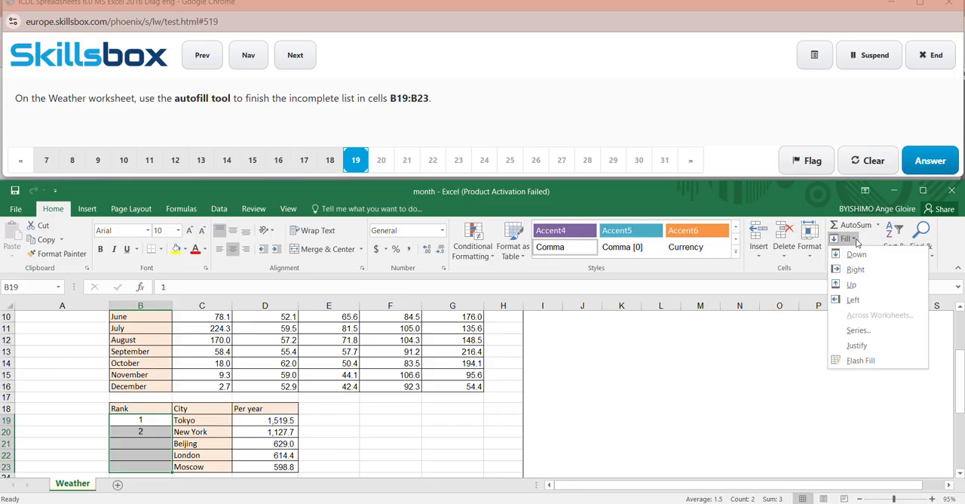
left_click(858, 330)
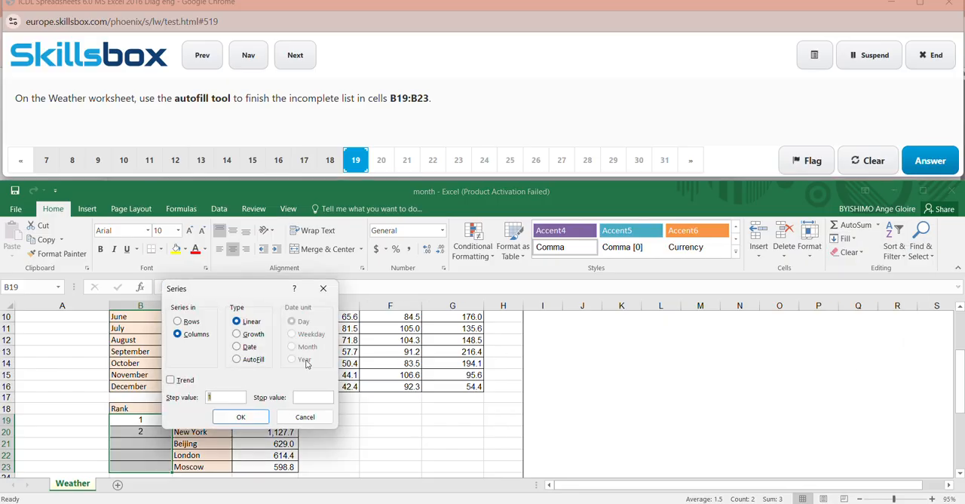
left_click(238, 361)
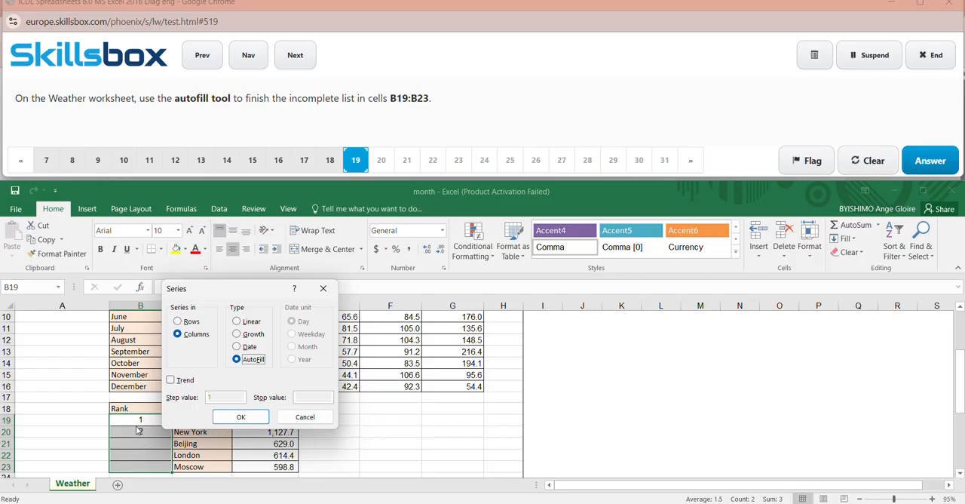
left_click(240, 418)
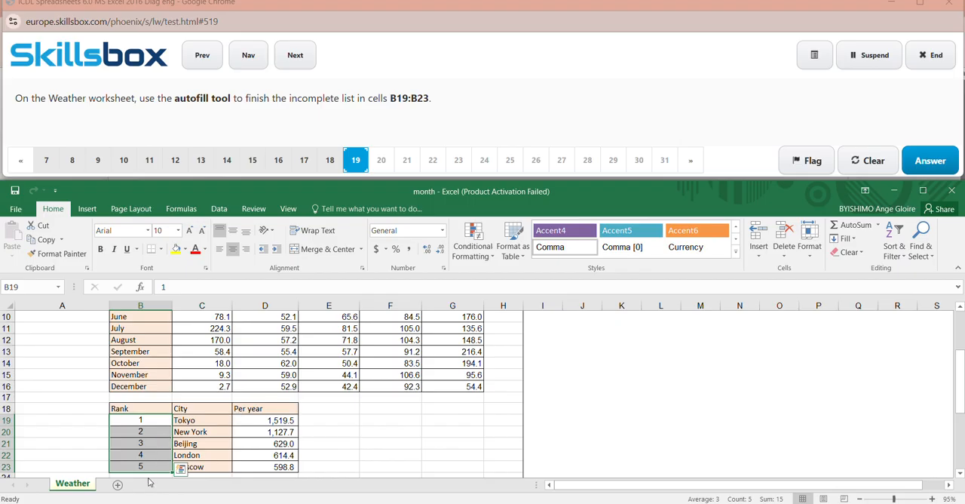
left_click(571, 435)
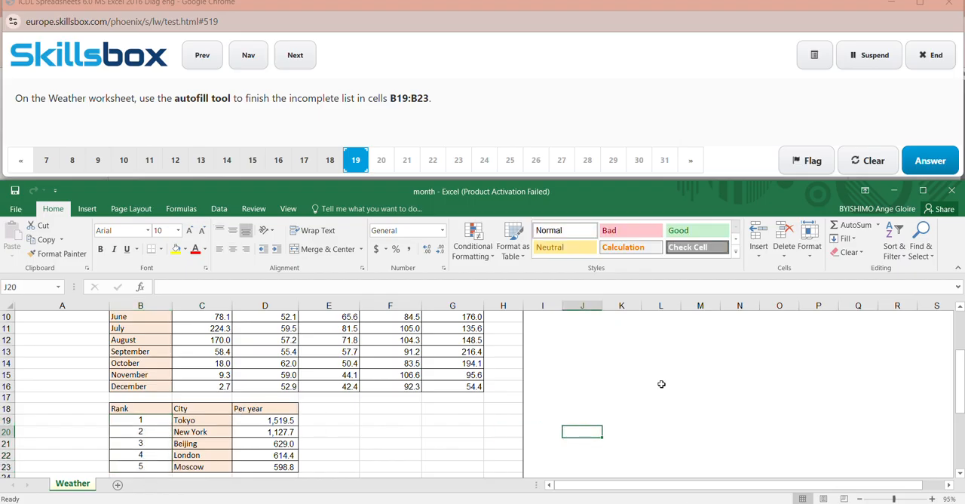
left_click(933, 161)
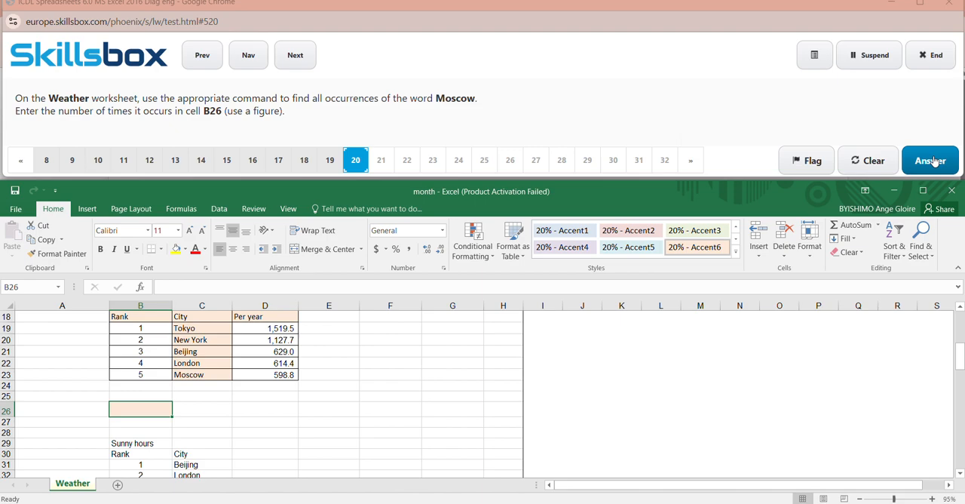
- Find all occurrences of the word Moscow on the Weather worksheet, check how many there are, and close the search
left_click(421, 15)
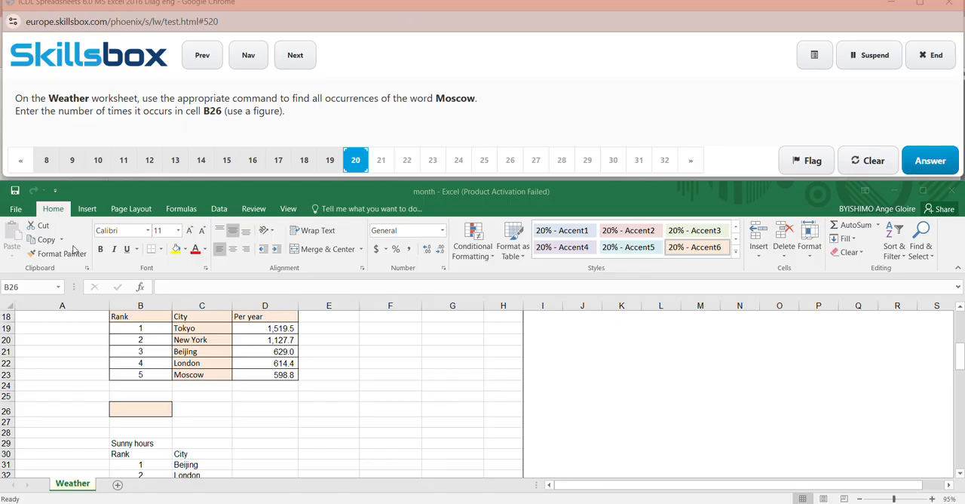
left_click(38, 287)
left_click(38, 286)
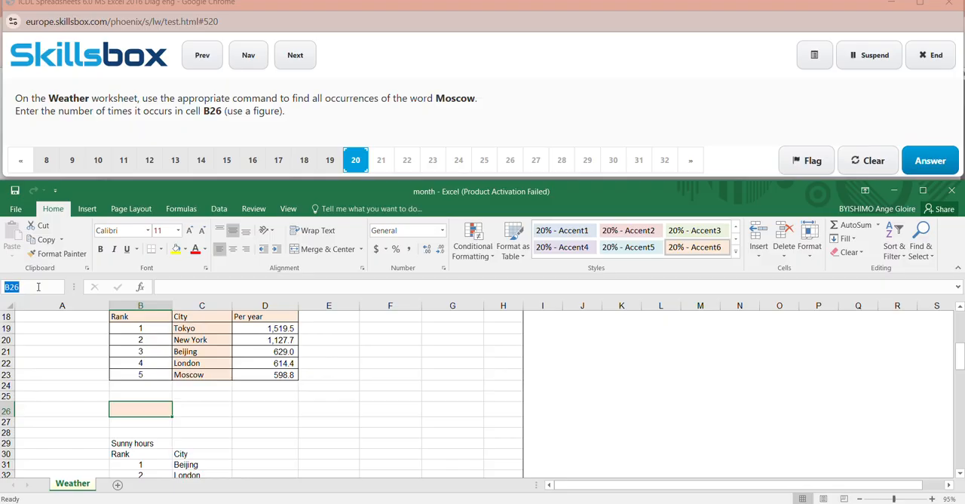
key("Return")
left_click(929, 260)
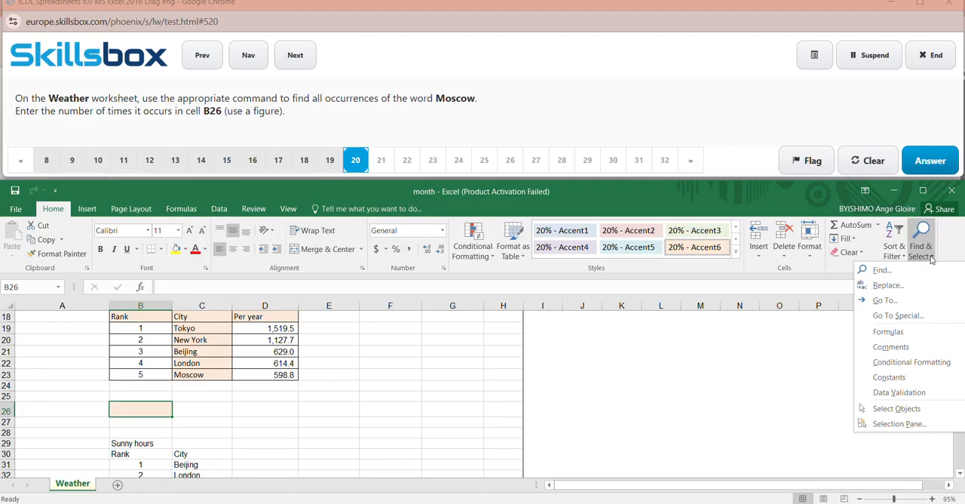
left_click(908, 286)
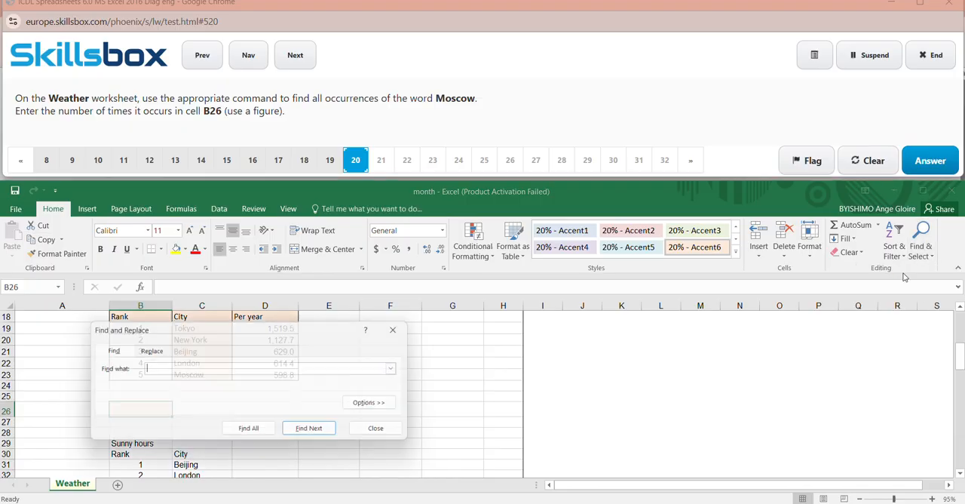
key("ctrl+f")
key("Caps_Lock")
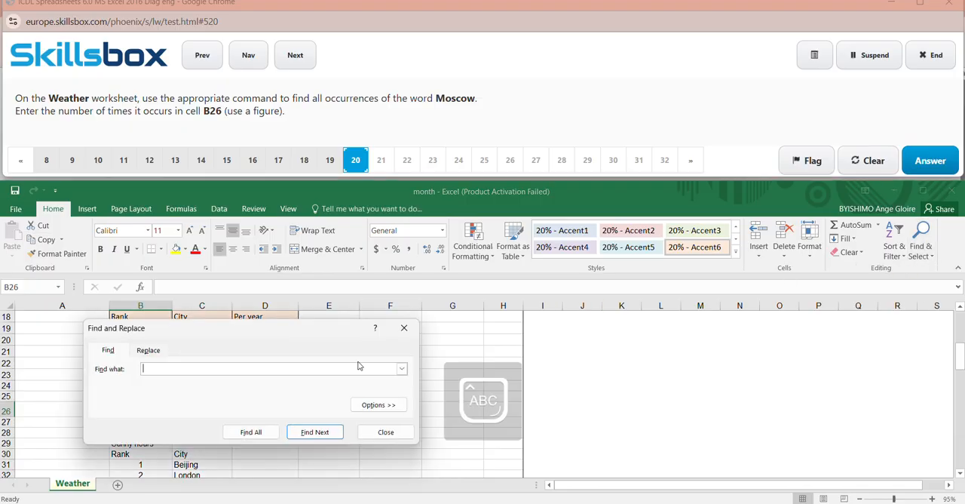
type("M")
key("Caps_Lock")
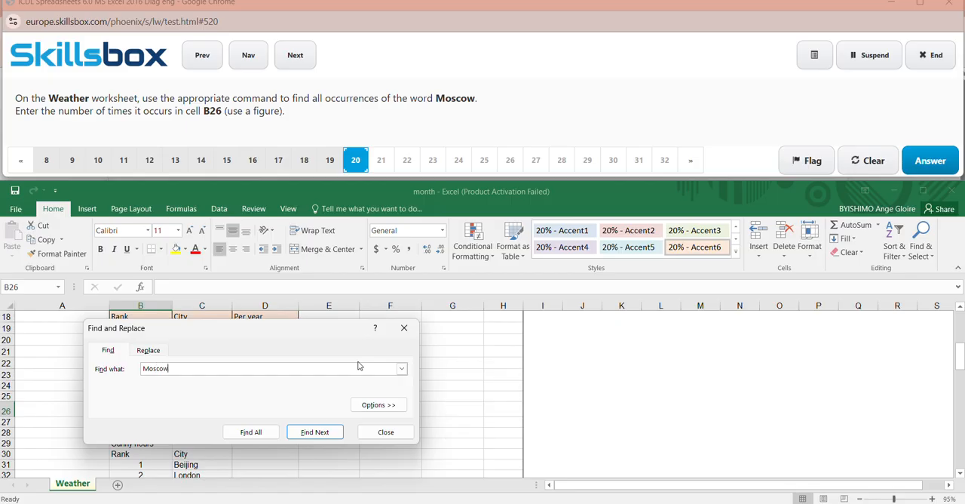
left_click(252, 432)
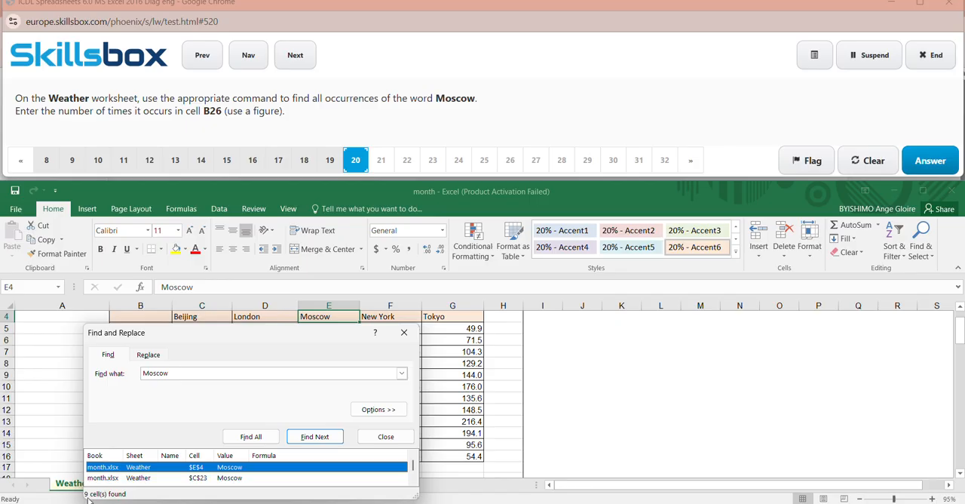
left_click(404, 332)
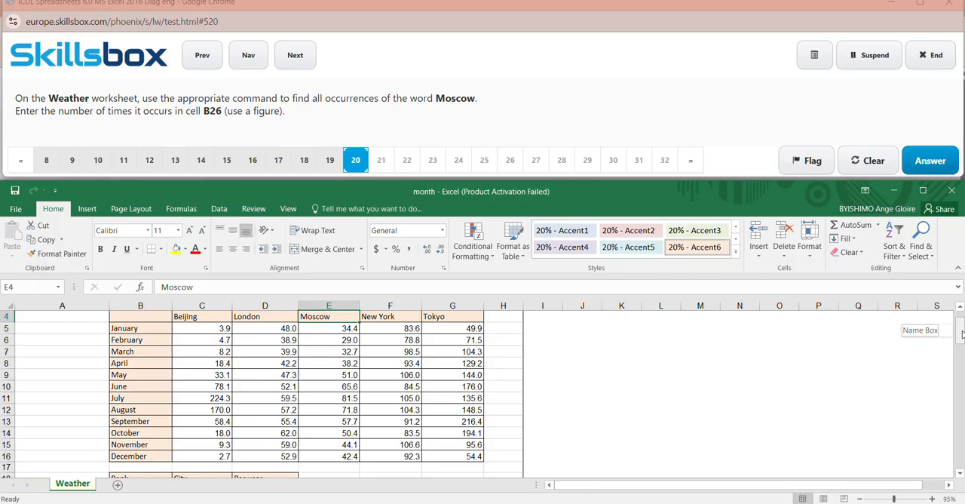
- Enter 9 in cell B26 on the Weather worksheet and submit the answer to question 20
left_click_drag(960, 334, 961, 357)
left_click(146, 409)
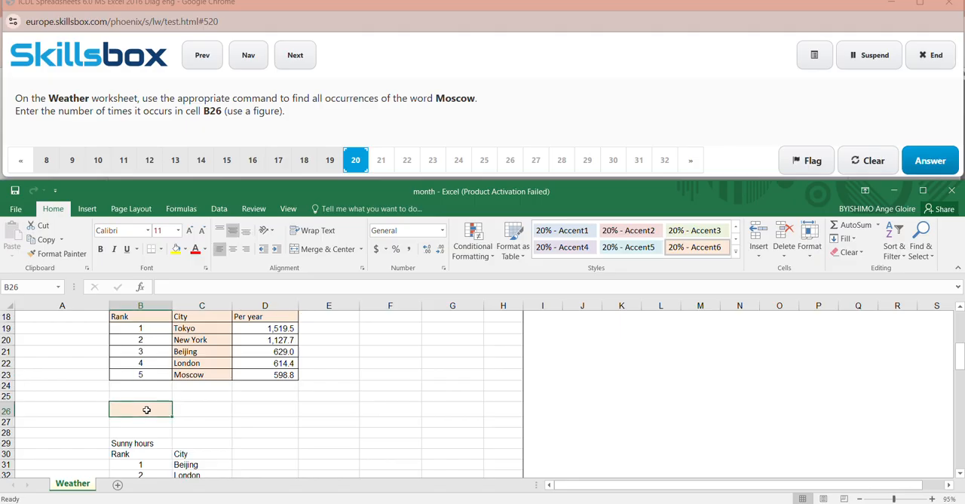
type("9")
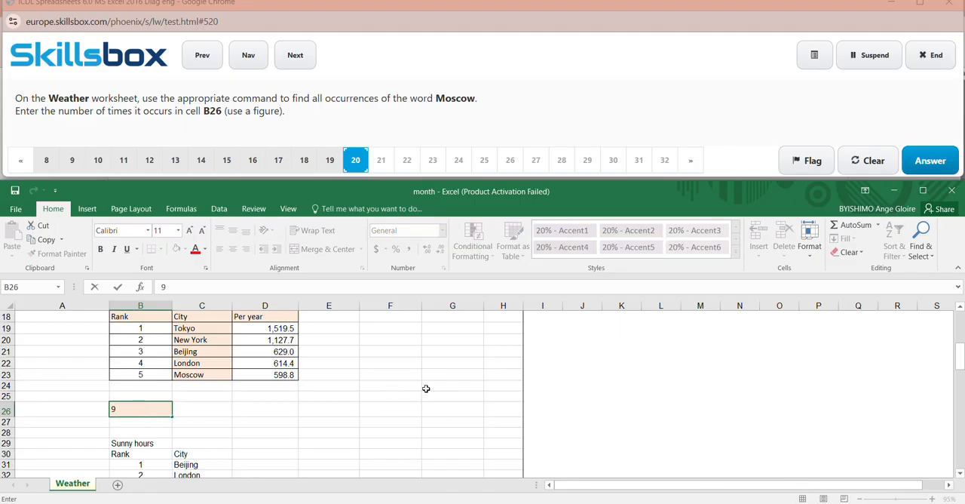
left_click(669, 386)
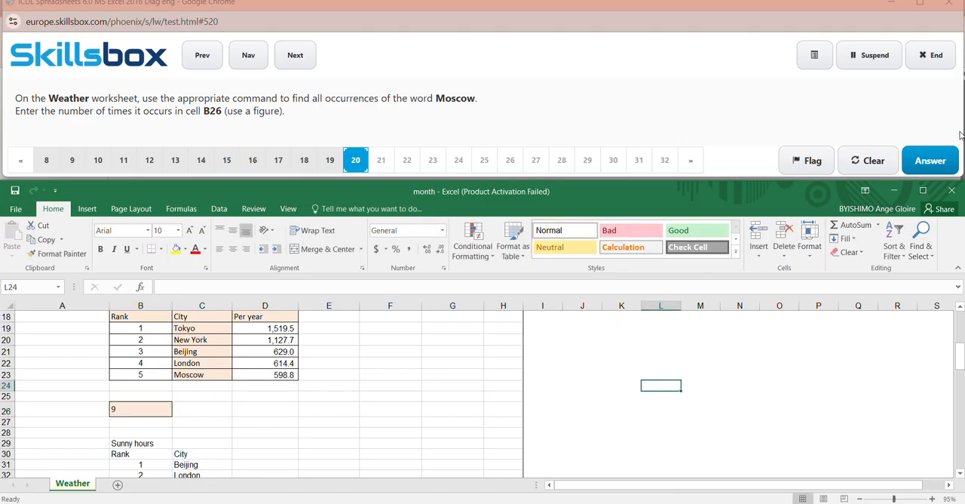
left_click(935, 157)
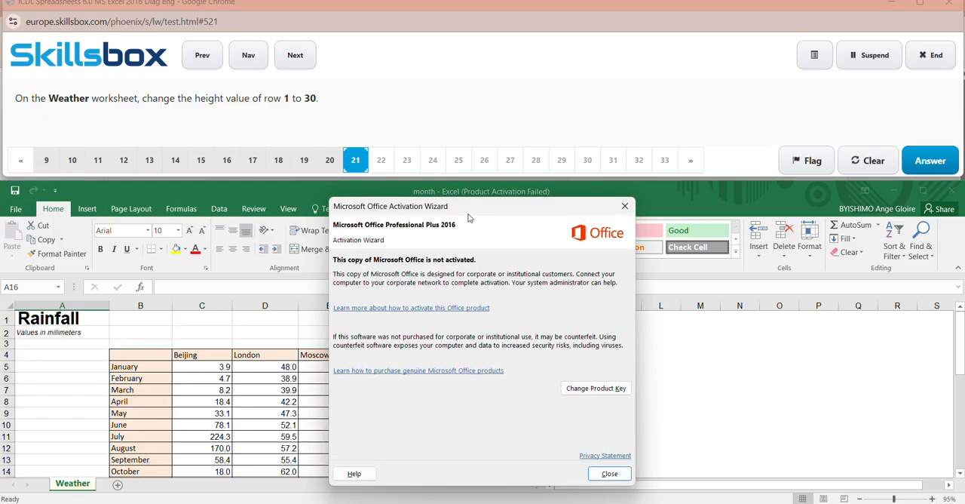
- Dismiss the activation notice, set the height of row 1 on the Weather worksheet to 30, and submit the answer to question 21
left_click(624, 206)
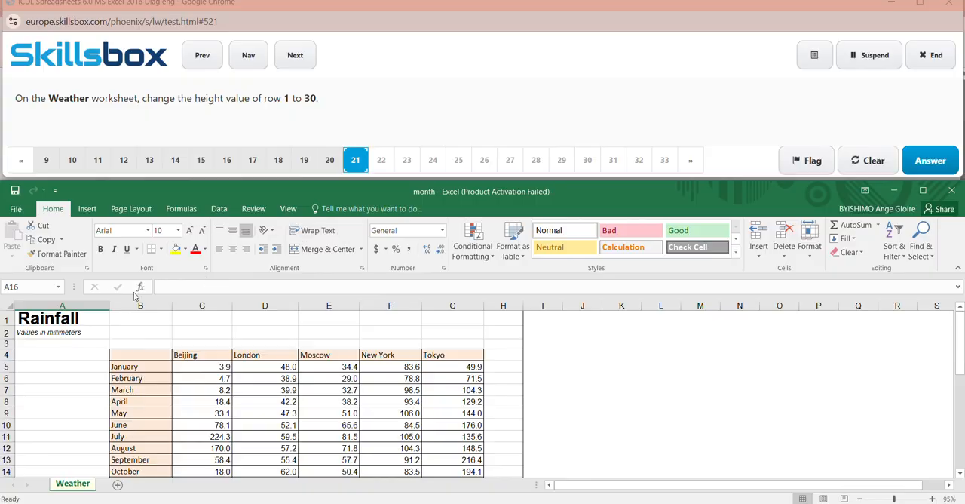
left_click(34, 287)
left_click(7, 319)
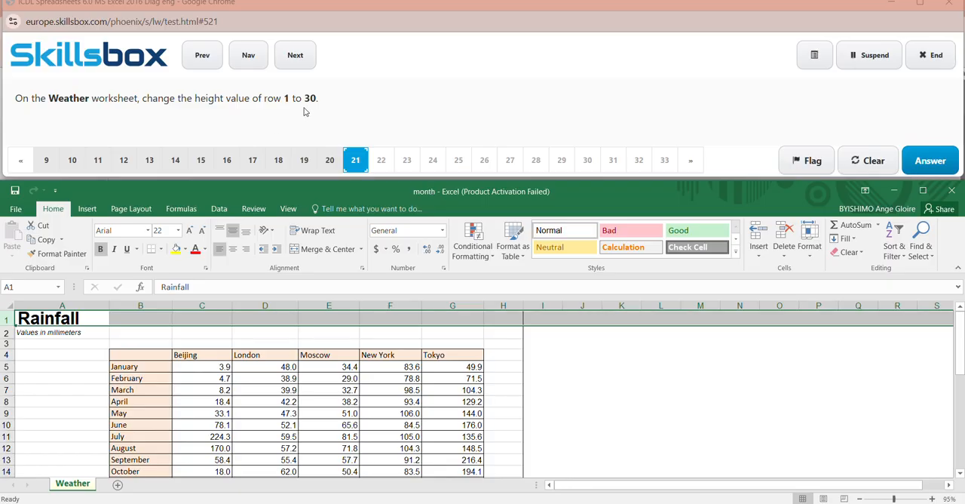
left_click(810, 256)
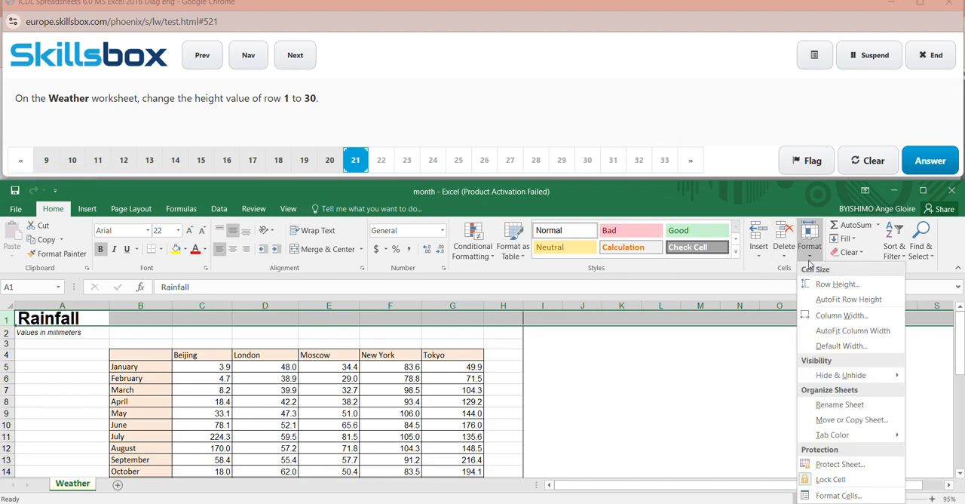
left_click(820, 285)
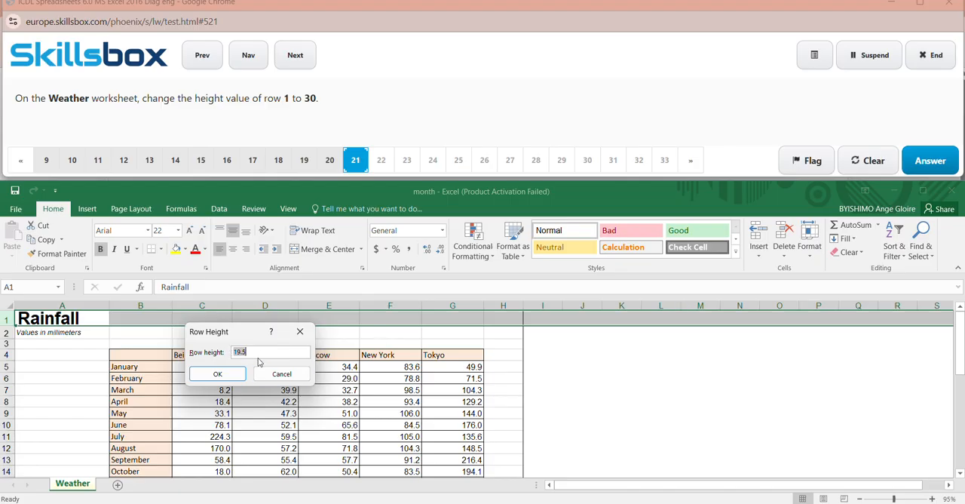
key("BackSpace")
left_click(218, 374)
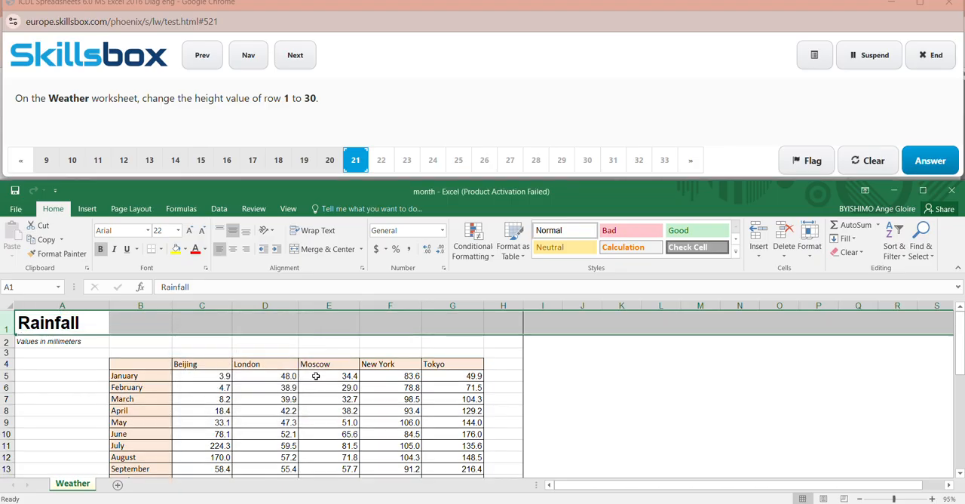
left_click(676, 411)
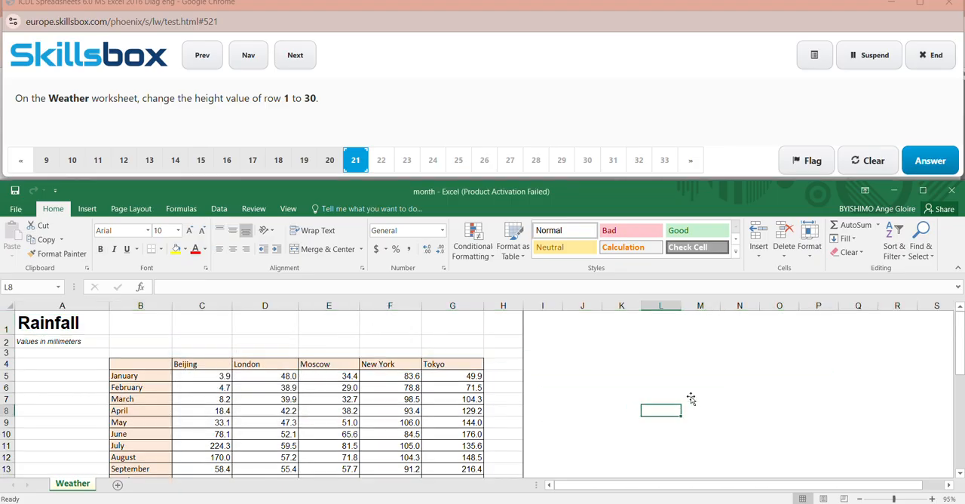
left_click(937, 161)
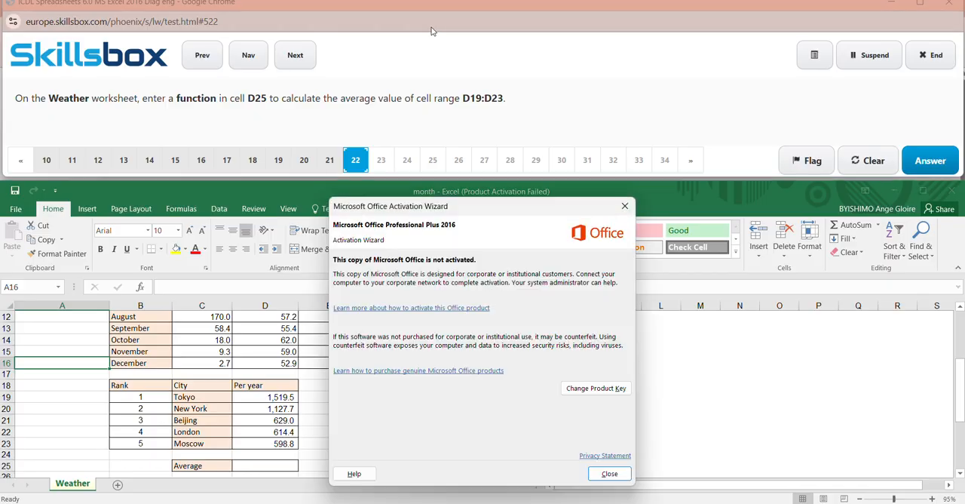
- Dismiss the activation notice and select the cell range D19:D23 on the Weather worksheet
left_click(622, 204)
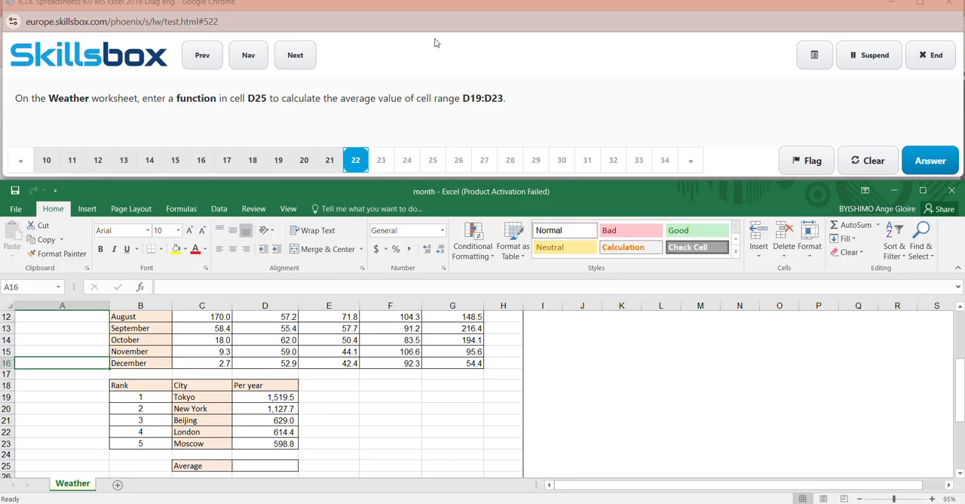
left_click(414, 20)
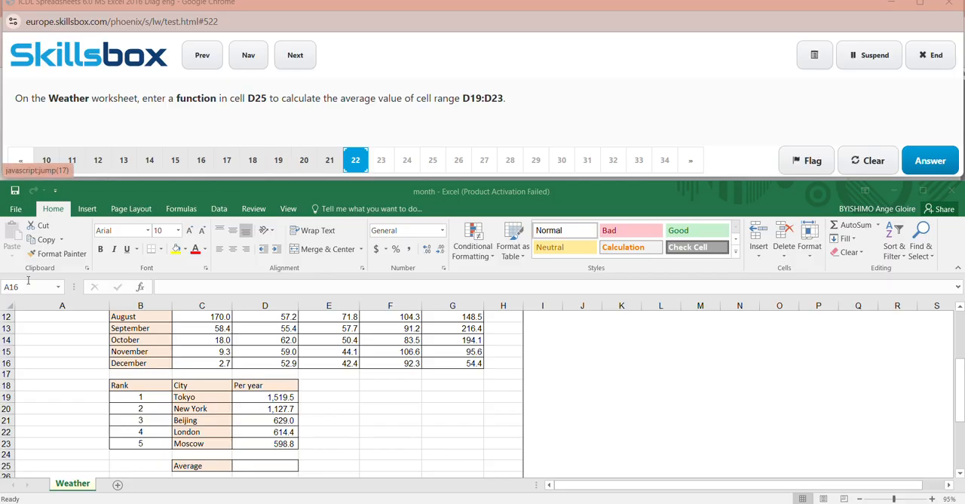
left_click(71, 273)
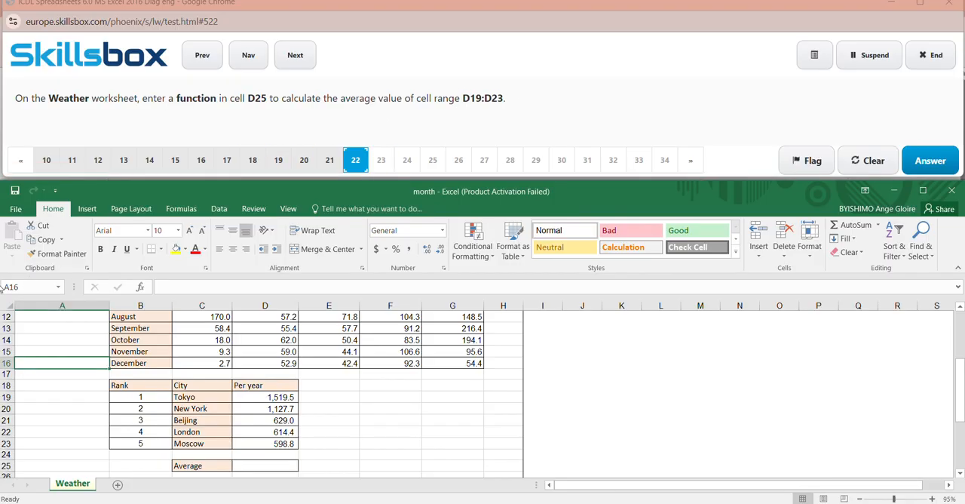
left_click(31, 287)
key("BackSpace")
key("Return")
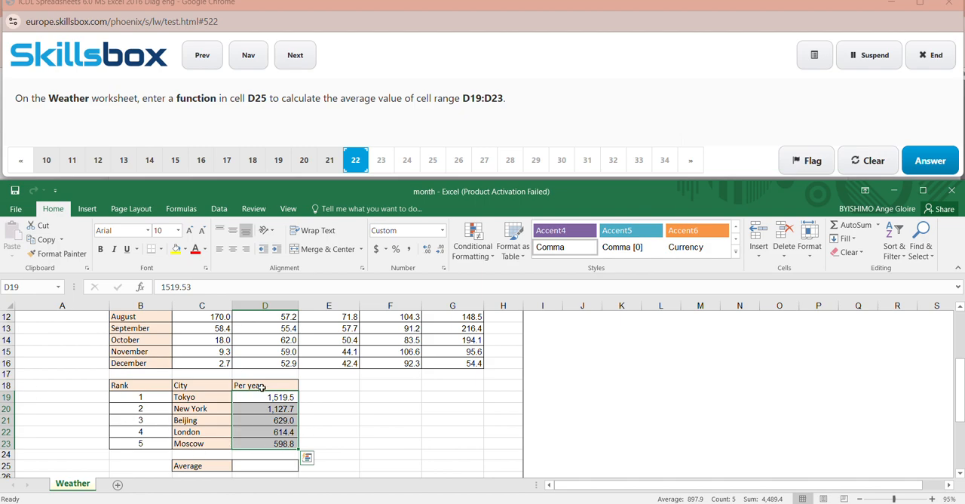
- Insert the AVERAGE function into cell D25 on the Weather worksheet
left_click(259, 466)
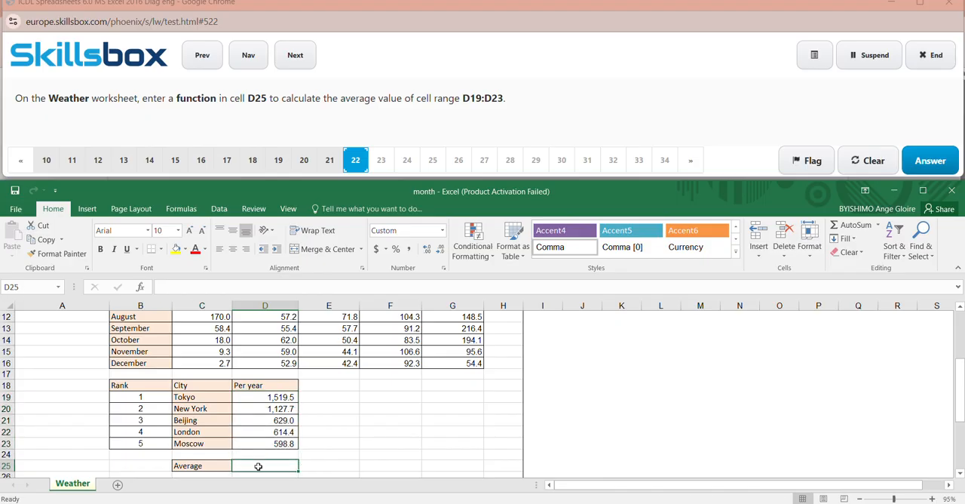
left_click(184, 212)
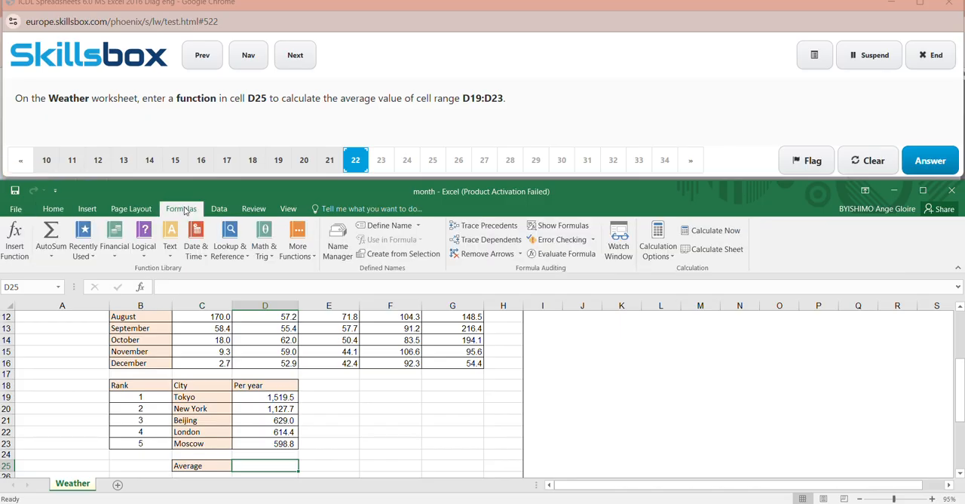
left_click(17, 245)
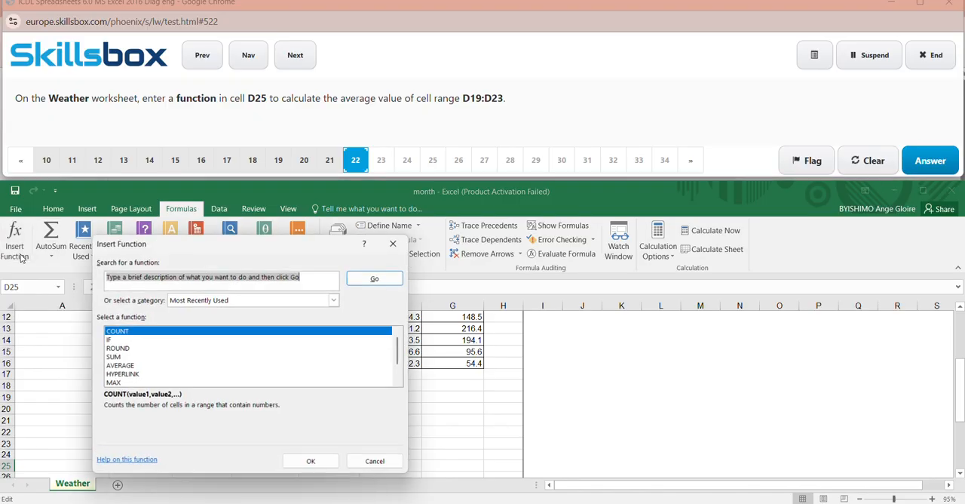
left_click(130, 365)
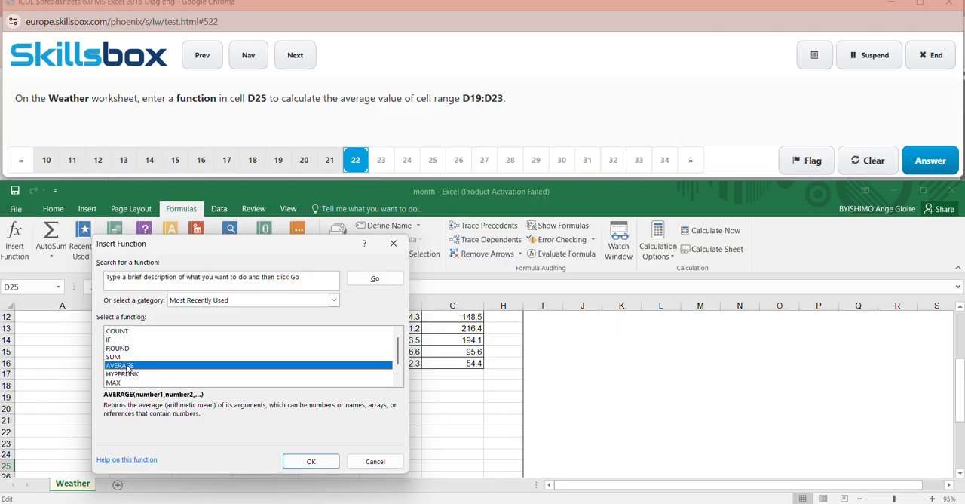
left_click(325, 459)
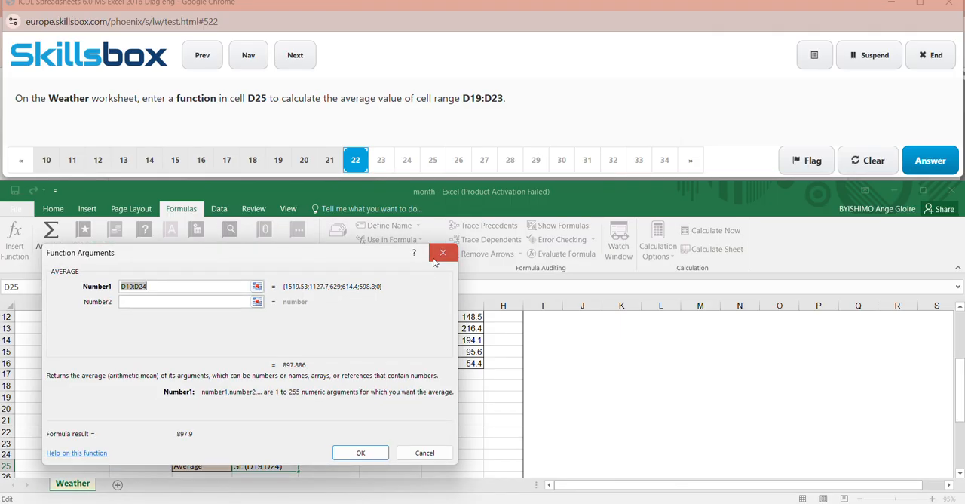
- Set the AVERAGE function's first argument to D19:D23, confirm the function, and submit the answer to question 22
left_click(158, 287)
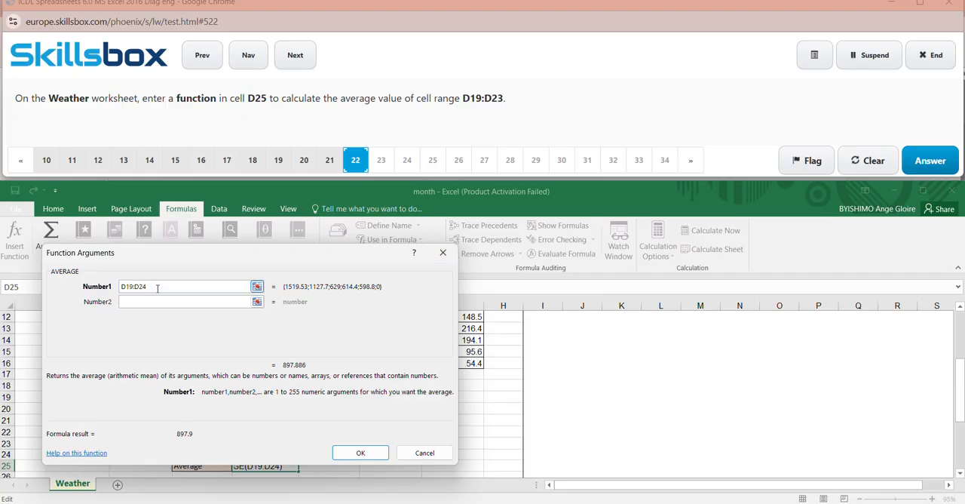
key("BackSpace")
key("BackSpace")
key("BackSpace")
key("BackSpace")
key("BackSpace")
key("BackSpace")
key("BackSpace")
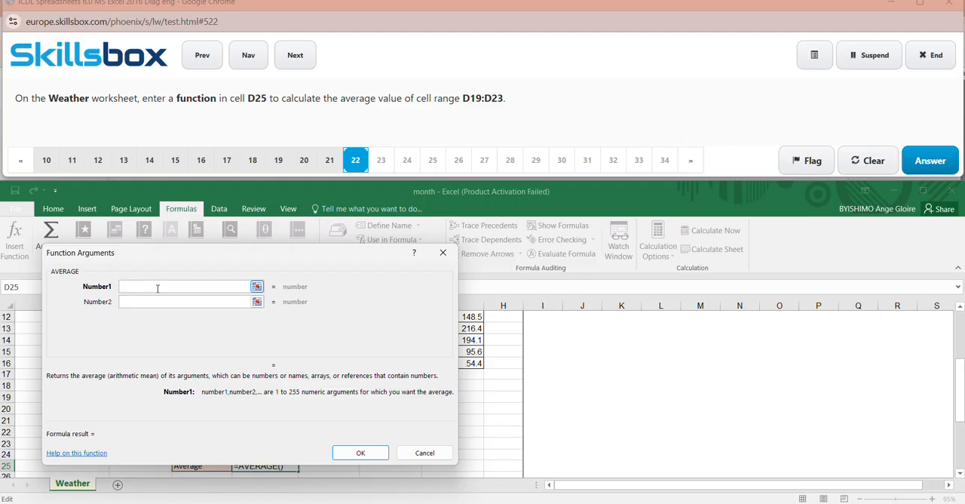
type("d19")
key("BackSpace")
key("BackSpace")
key("BackSpace")
key("Caps_Lock")
type("D1")
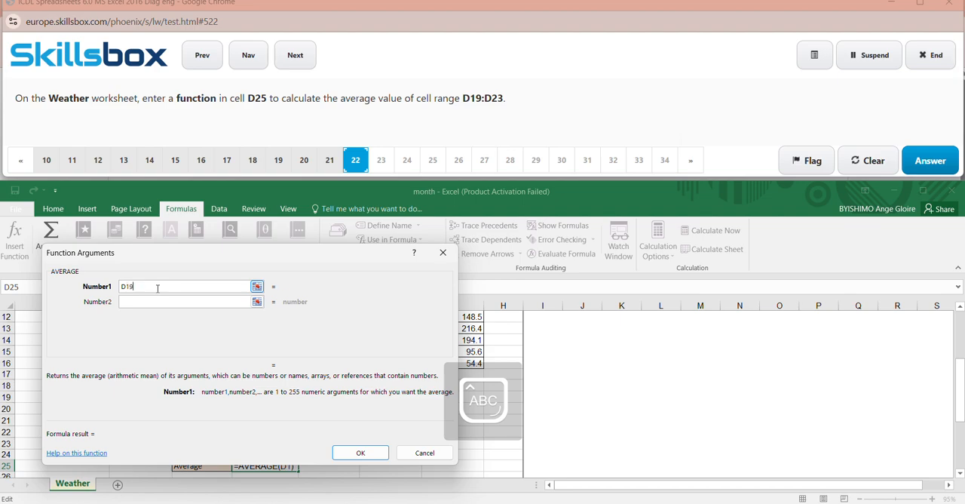
type("9")
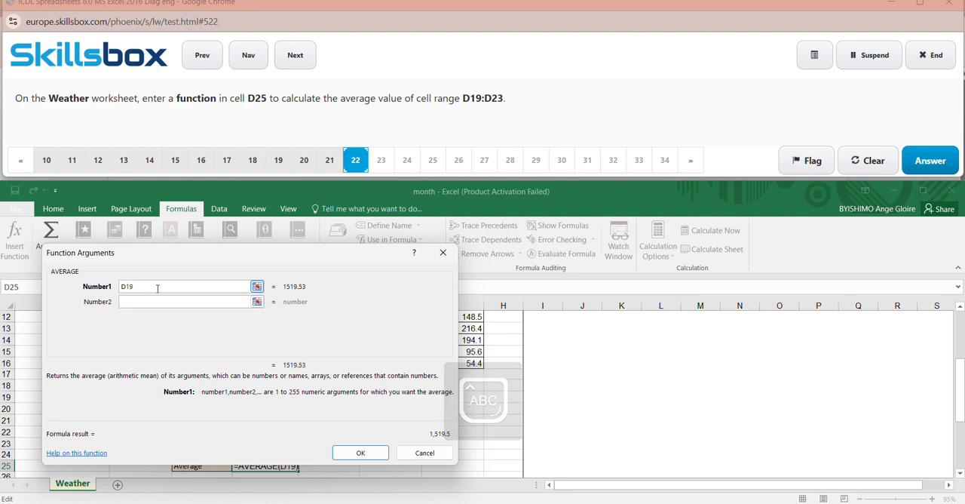
type(":D23")
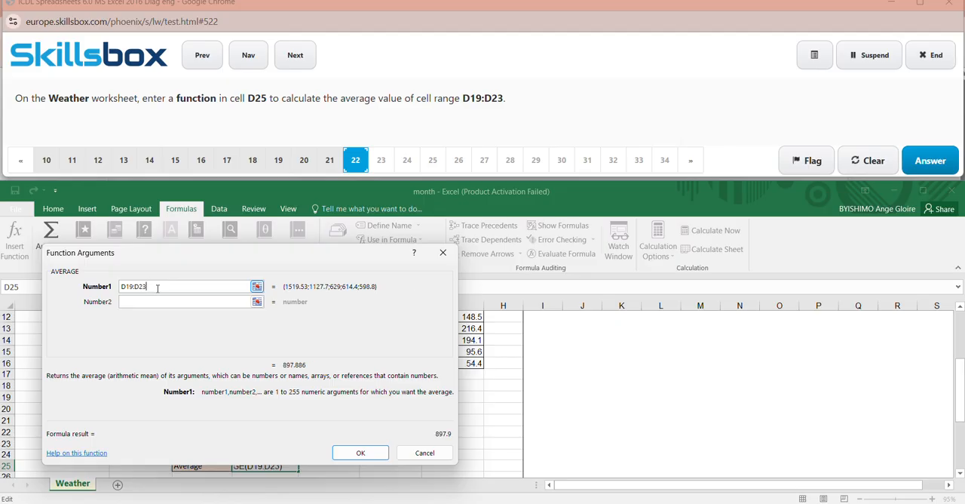
key("Return")
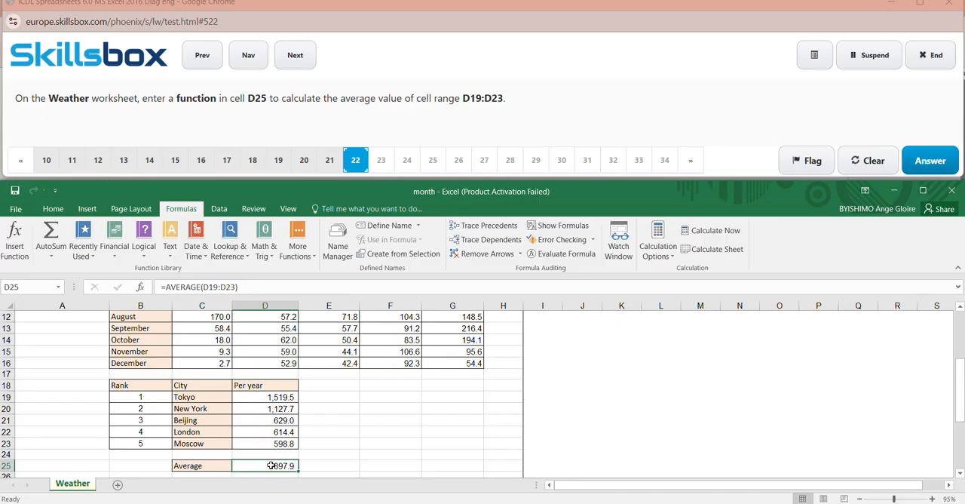
left_click(645, 408)
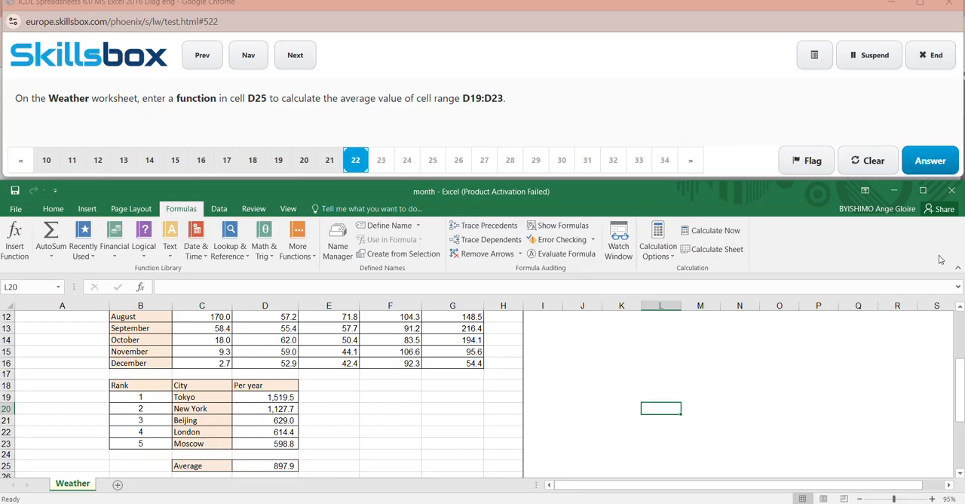
left_click(945, 157)
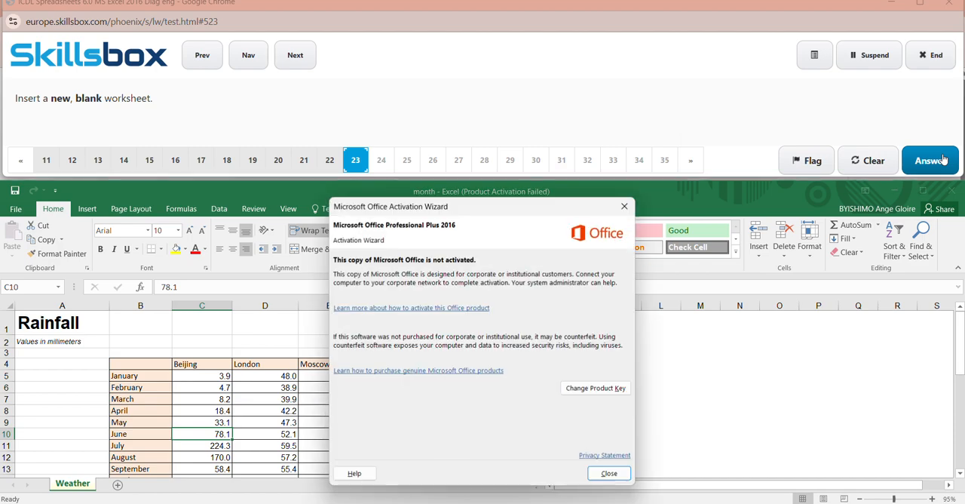
- Dismiss the activation notice, insert a new blank worksheet, and submit the answer to question 23
left_click(624, 206)
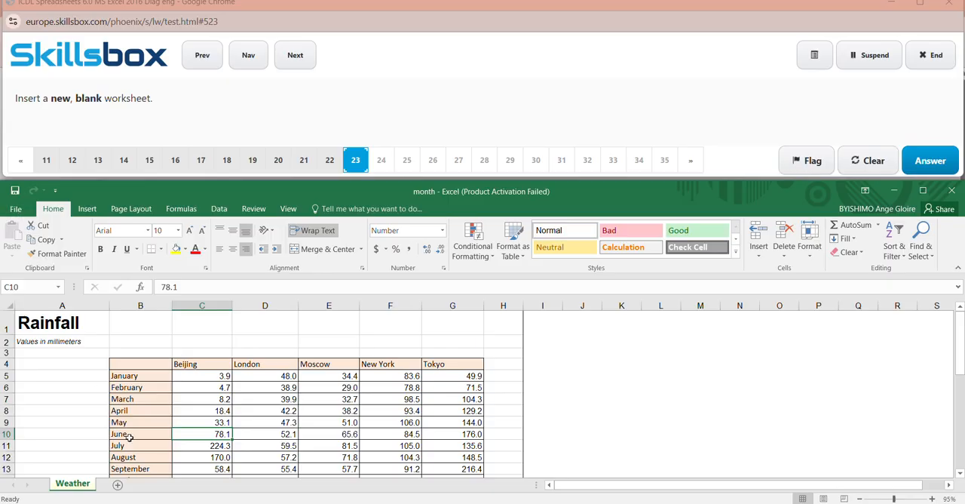
left_click(117, 486)
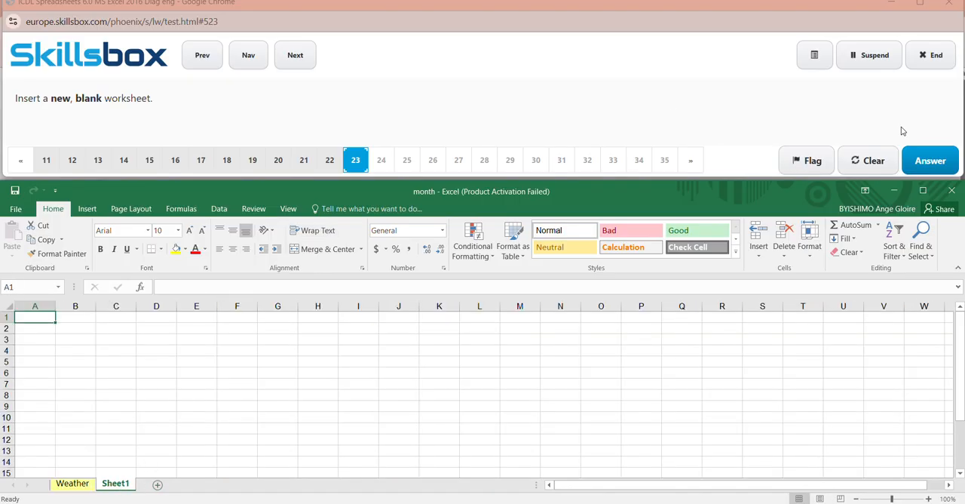
left_click(931, 161)
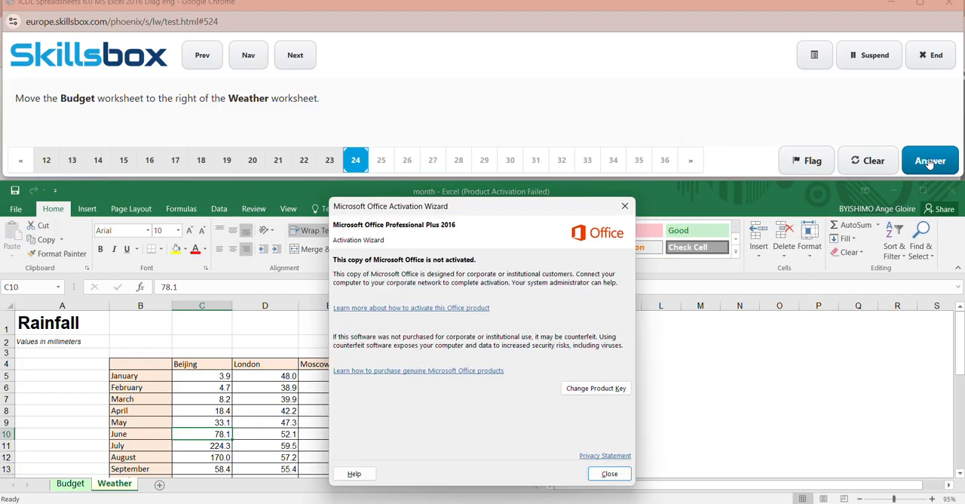
- Dismiss the activation notice, move the Budget worksheet to the right of the Weather worksheet, and submit the answer to question 24
left_click(624, 206)
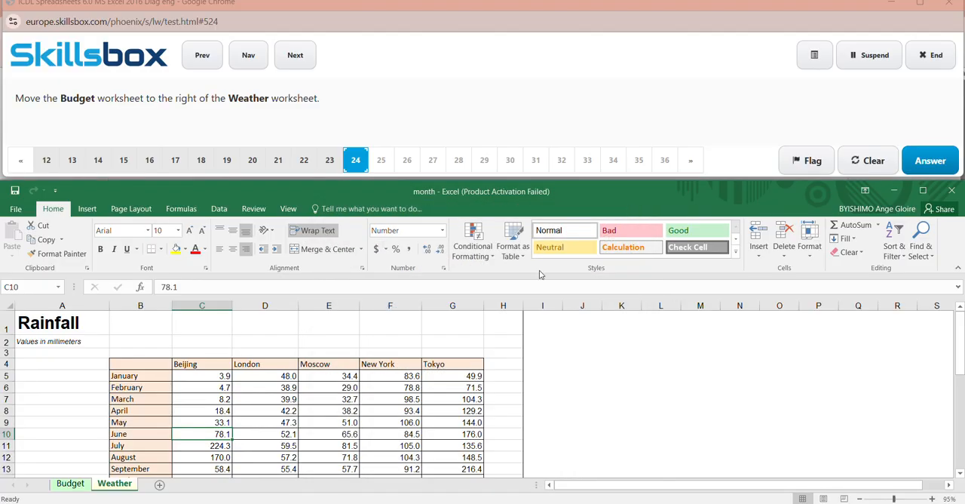
left_click(71, 485)
left_click_drag(70, 485, 148, 484)
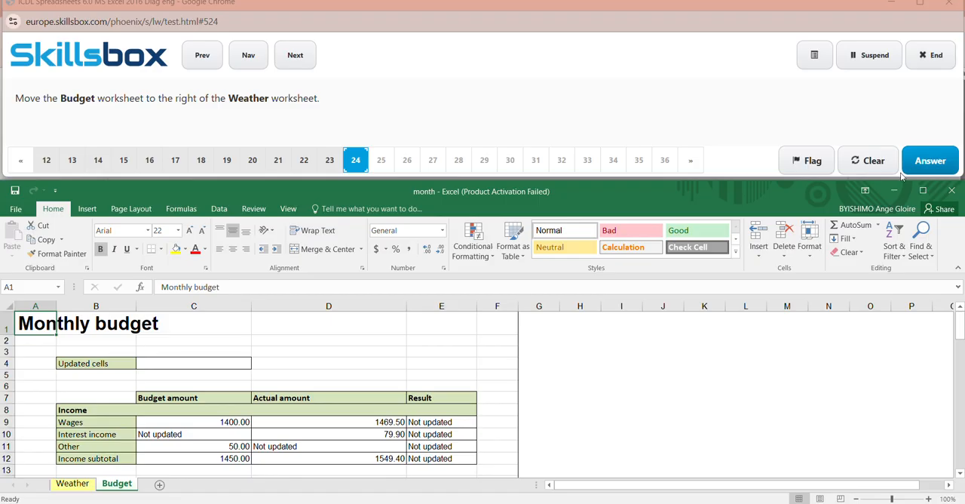
left_click(938, 160)
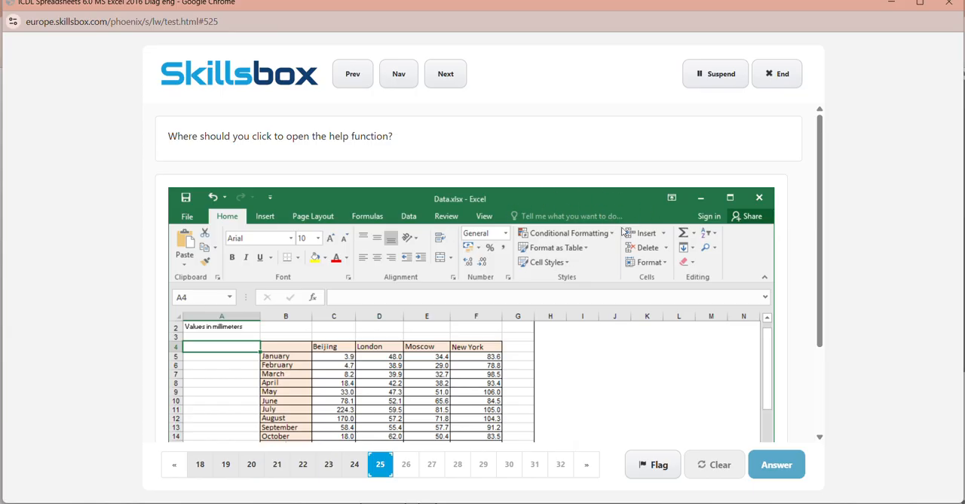
- Mark the "Tell me what you want to do" box as the help function's location and submit the answer to question 25
left_click(571, 219)
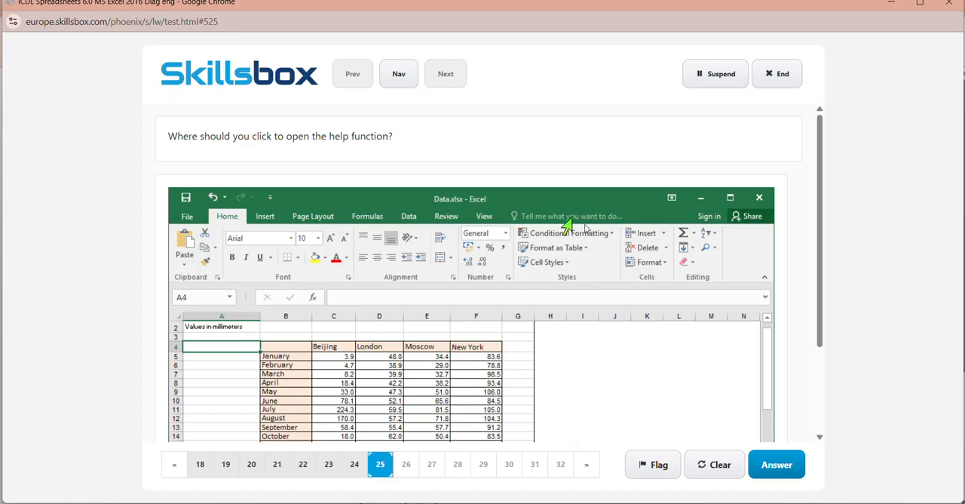
left_click(781, 468)
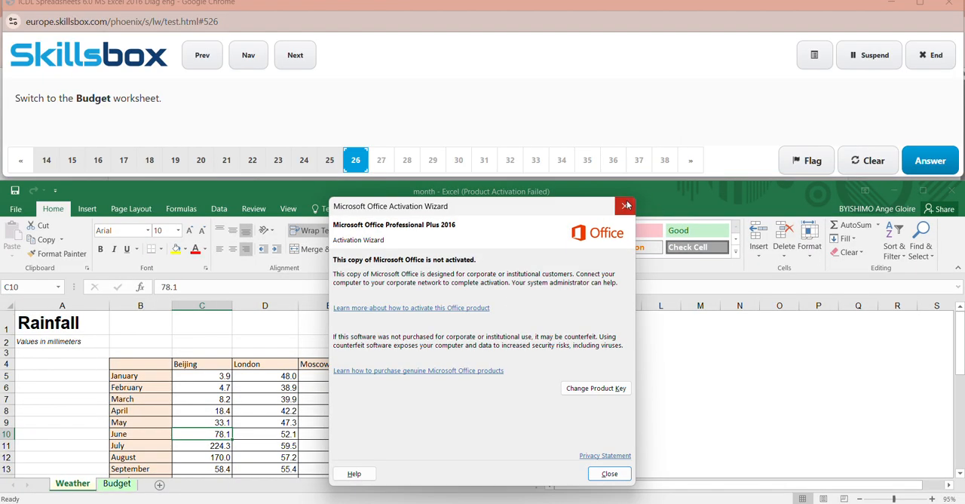
- Dismiss the activation notice, switch to the Budget worksheet, and submit the answer to question 26
left_click(626, 204)
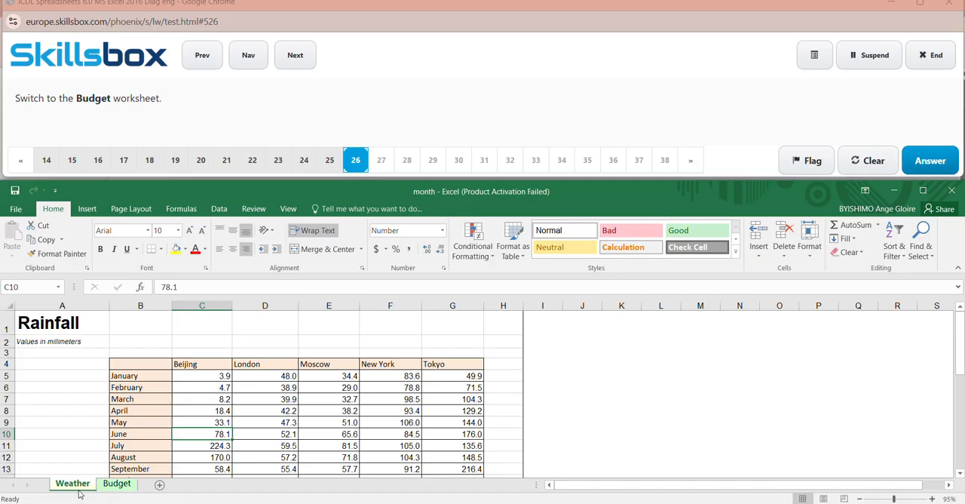
left_click(117, 484)
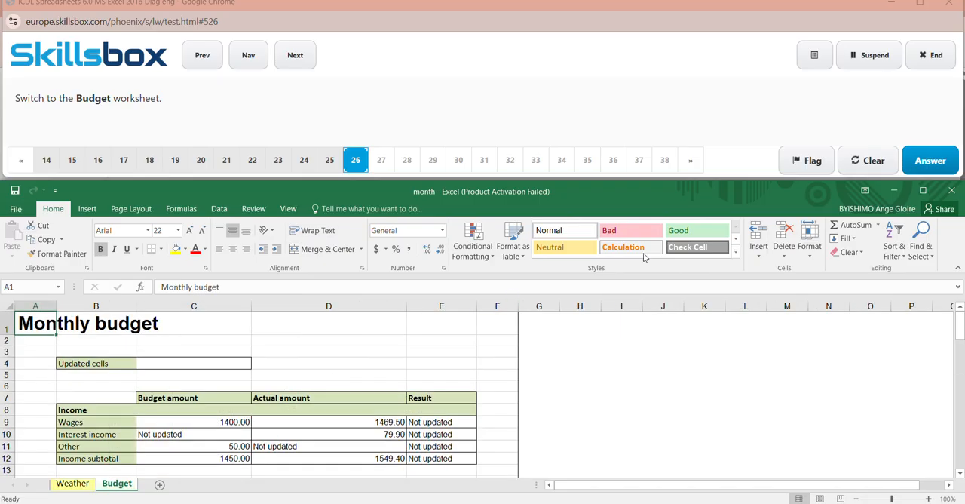
left_click(931, 162)
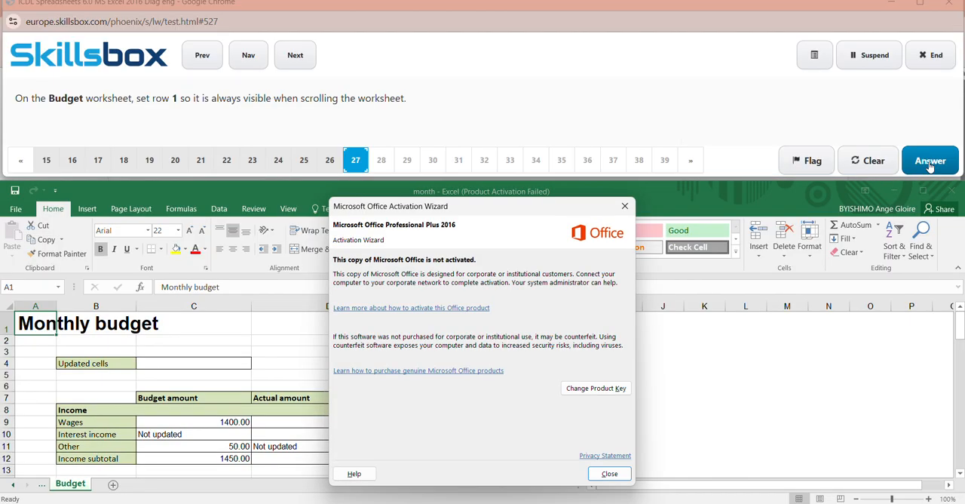
- Dismiss the activation notice and freeze the top row of the Budget worksheet
left_click(626, 207)
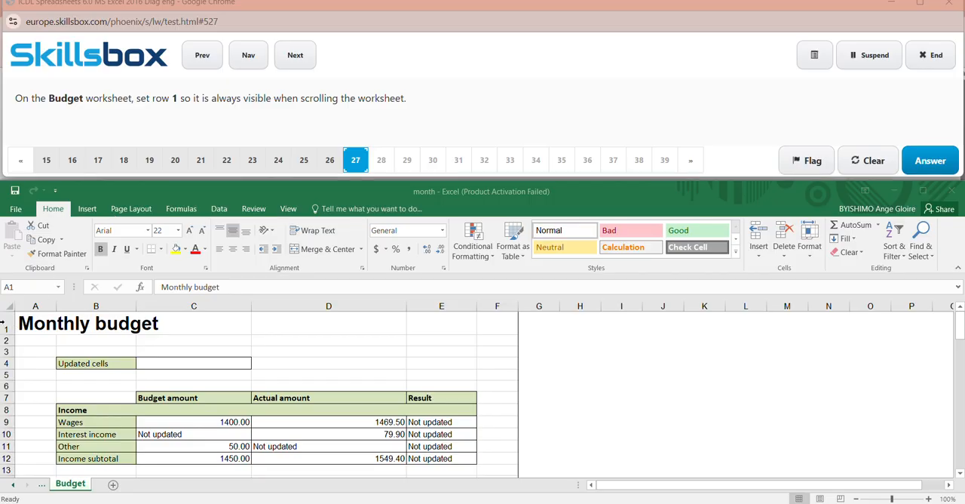
left_click(29, 322)
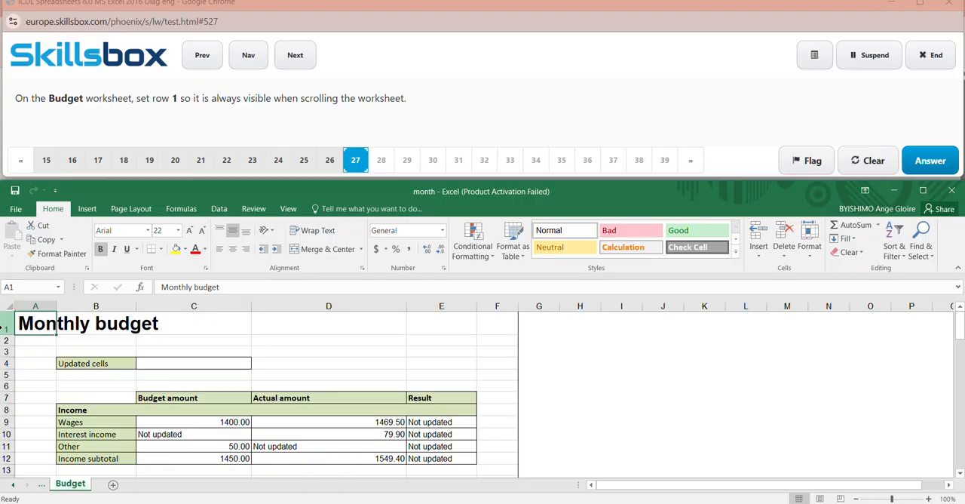
left_click(4, 327)
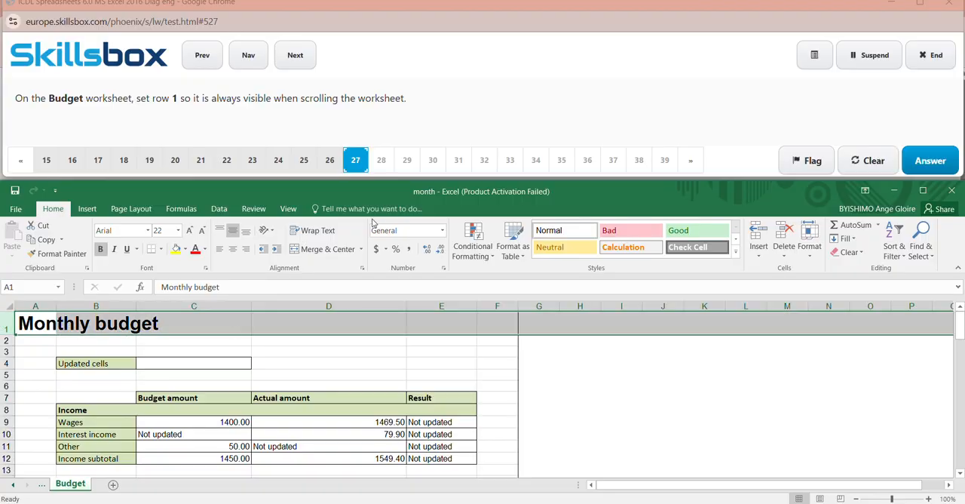
left_click(254, 209)
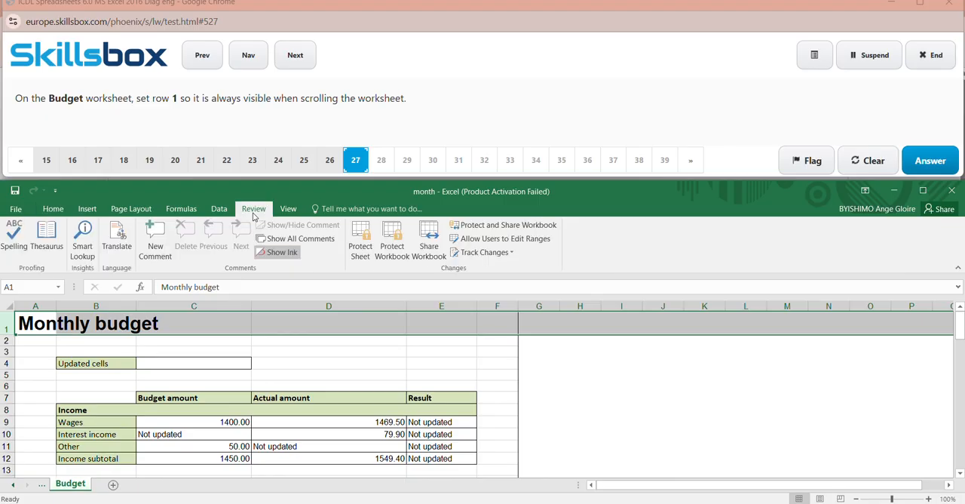
left_click(289, 209)
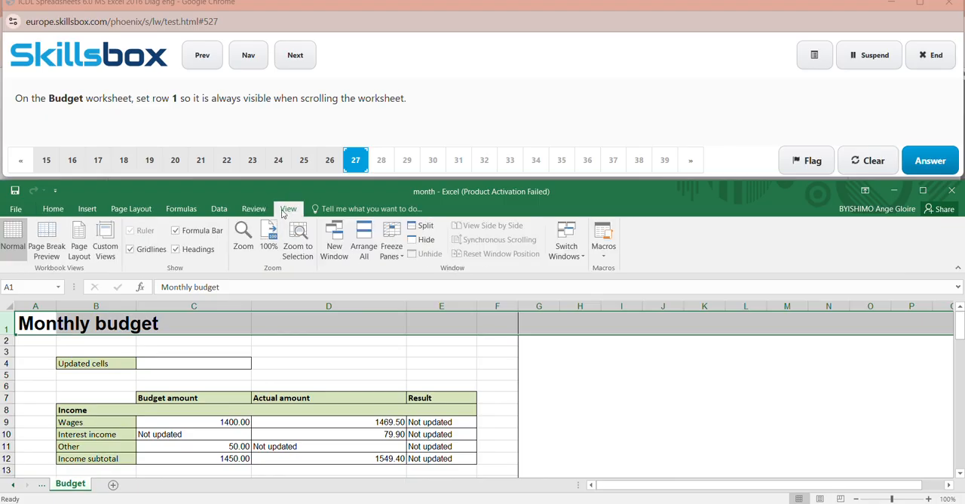
left_click(399, 257)
left_click(436, 310)
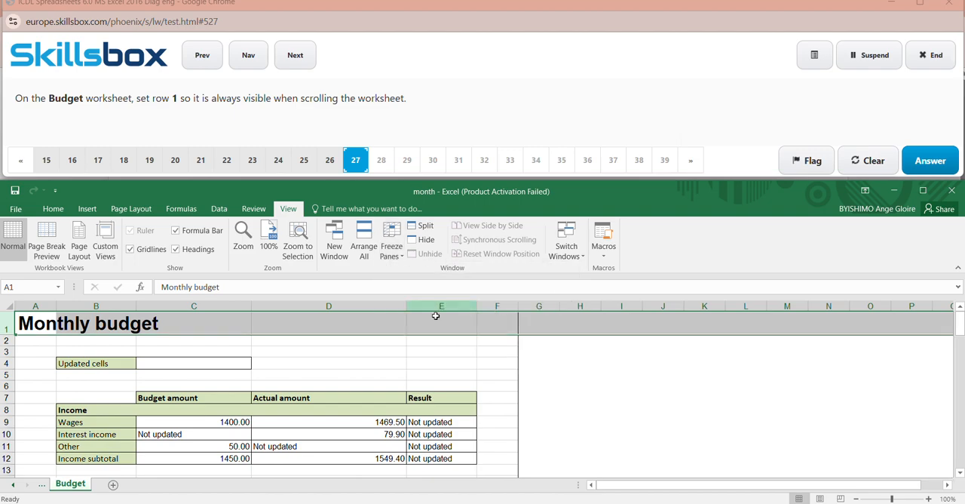
- Move down and up through the Budget worksheet to check the frozen row 1, and submit the answer to question 27
key("Down")
key("Down")
key("Down")
key("Down")
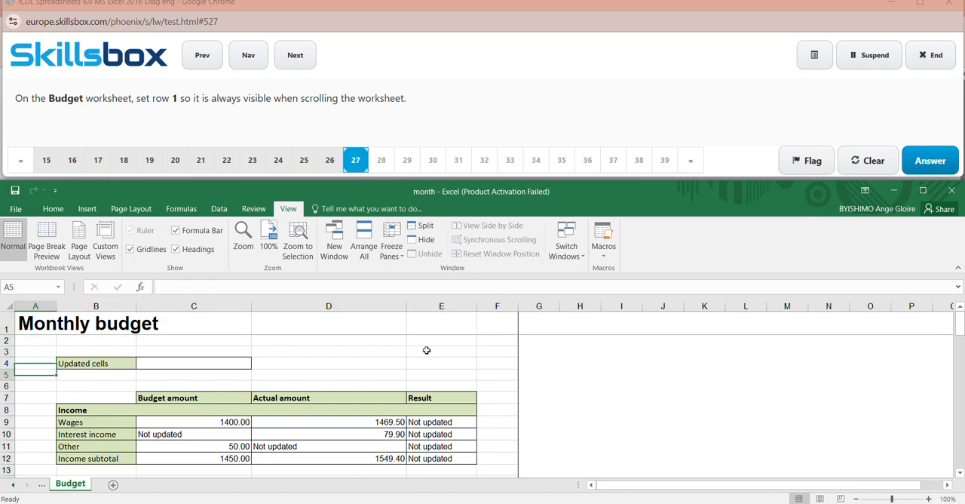
key("Down")
key("Down")
key("Down")
key("Down")
key("Down")
key("Down")
key("Down")
key("Down")
key("Down")
key("Down")
key("Down")
key("Down")
key("Down")
key("Down")
key("Down")
key("Down")
key("Down")
key("Down")
key("Down")
key("Down")
key("Up")
key("Up")
key("Up")
key("Up")
key("Up")
key("Up")
key("Up")
key("Up")
key("Up")
key("Up")
key("Up")
key("Up")
key("Up")
key("Up")
key("Up")
key("Up")
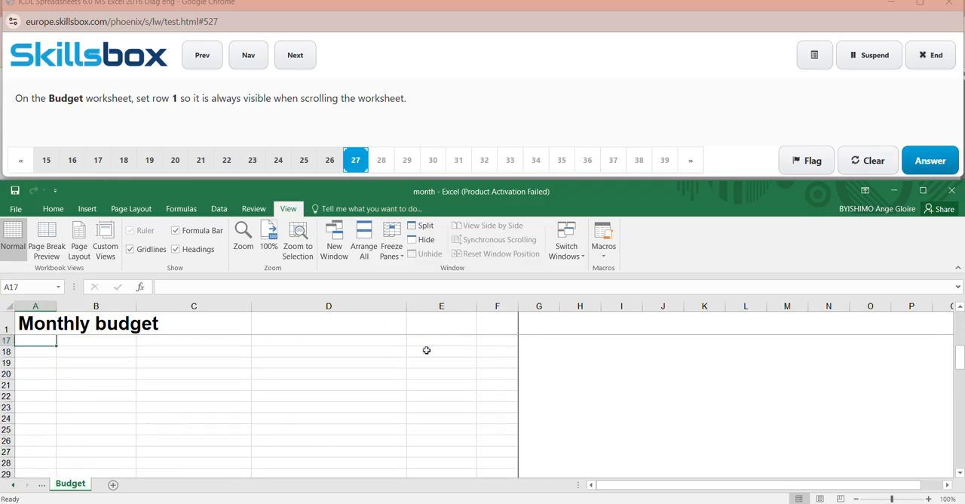
key("Up")
key("Up")
key("Up")
key("Up")
key("Up")
key("Up")
key("Up")
key("Up")
key("Up")
key("Up")
key("Up")
key("Up")
key("Up")
key("Up")
key("Up")
key("Up")
key("Down")
key("Down")
key("Down")
key("Down")
key("Down")
key("Down")
key("Down")
key("Down")
key("Down")
key("Down")
key("Down")
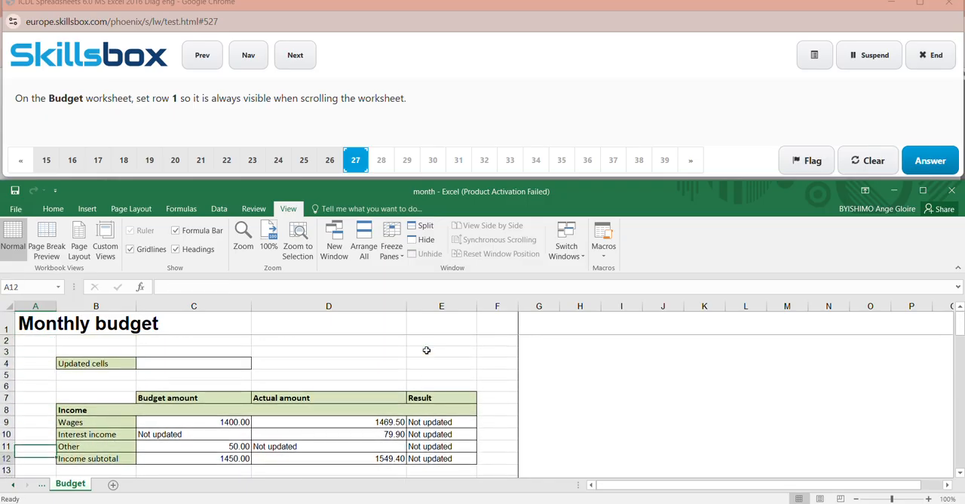
key("Down")
key("Down")
key("Down")
key("Down")
key("Down")
key("Down")
key("Down")
key("Down")
key("Down")
key("Down")
key("Down")
key("Down")
key("Down")
key("Down")
key("Down")
key("Down")
key("Up")
key("Up")
key("Up")
key("Up")
key("Up")
key("Up")
key("Up")
key("Up")
key("Up")
key("Up")
key("Up")
key("Up")
key("Up")
key("Up")
key("Up")
key("Up")
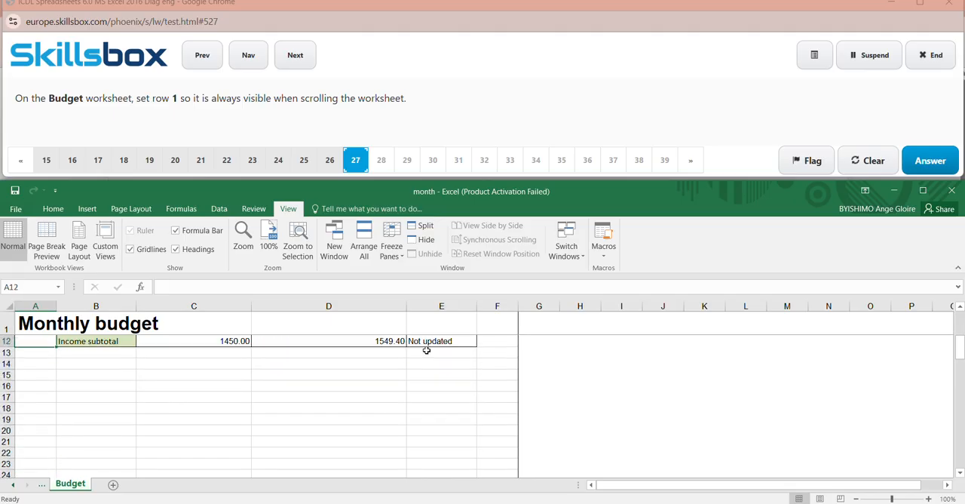
key("Up")
key("Up")
key("Up")
key("Up")
key("Down")
key("Down")
key("Down")
key("Down")
key("Down")
key("Down")
key("Down")
key("Down")
key("Down")
key("Down")
key("Down")
key("Down")
key("Down")
key("Down")
key("Down")
key("Down")
key("Down")
key("Down")
key("Down")
key("Down")
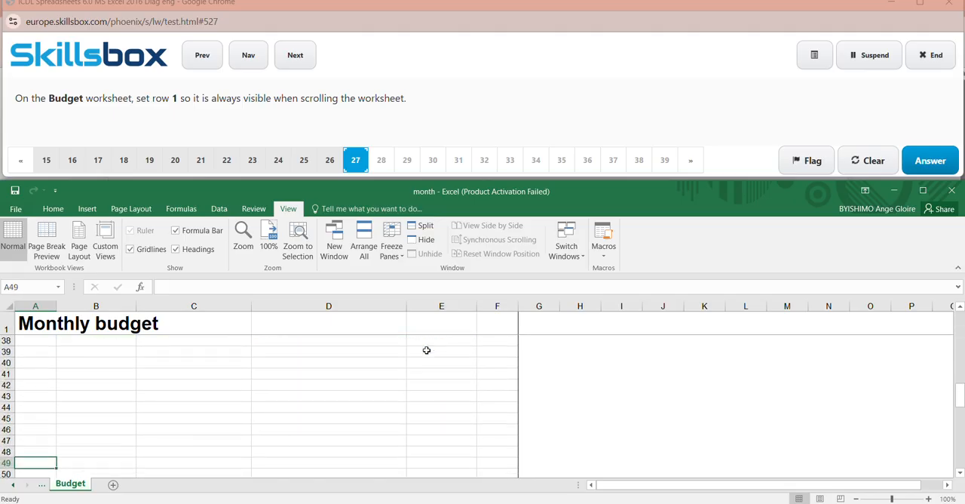
key("Up")
key("Up")
key("Up")
key("Up")
key("Up")
key("Up")
key("Up")
key("Up")
key("Up")
key("Up")
key("Up")
key("Up")
key("Up")
key("Up")
key("Up")
key("Up")
key("Up")
key("Up")
key("Up")
key("Up")
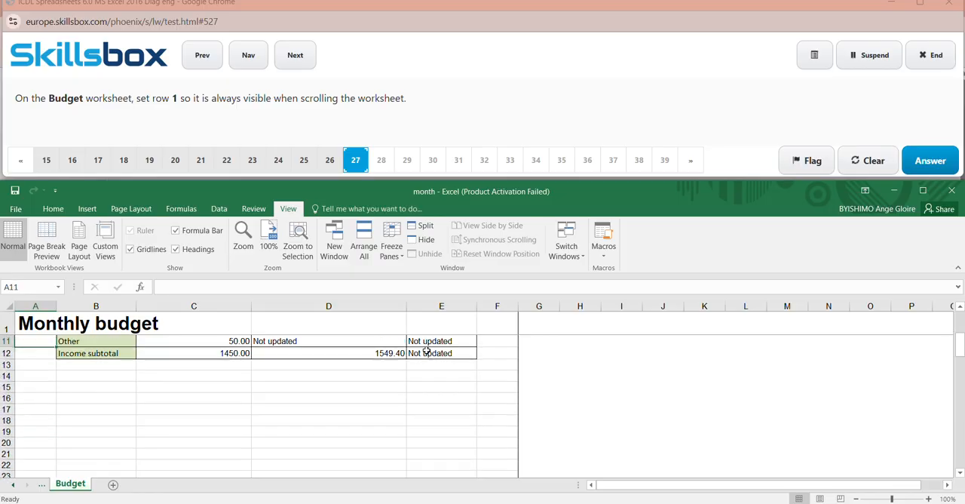
key("Up")
key("Up")
key("Up")
key("Up")
key("Up")
key("Up")
key("Up")
key("Up")
key("Up")
key("Up")
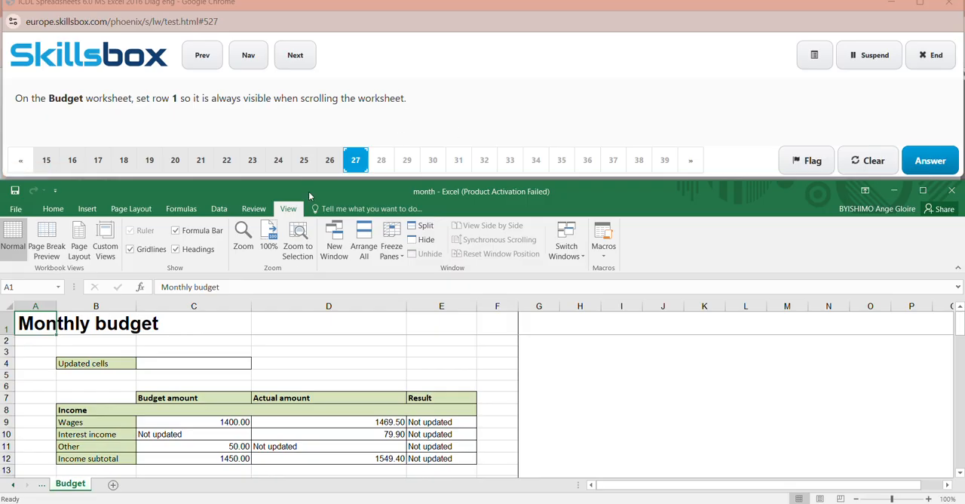
left_click(933, 160)
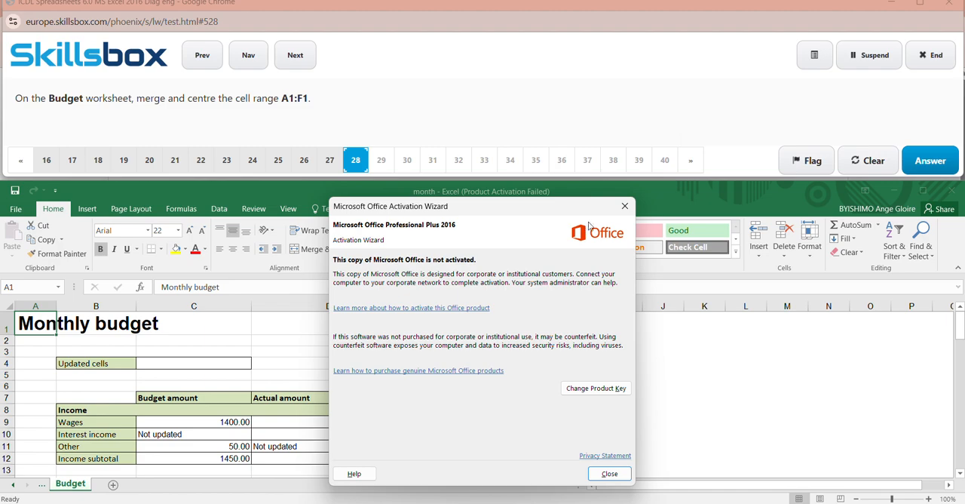
- Dismiss the activation notice, merge and centre the cell range A1:F1 on the Budget worksheet, and submit the answer to question 28
left_click(625, 206)
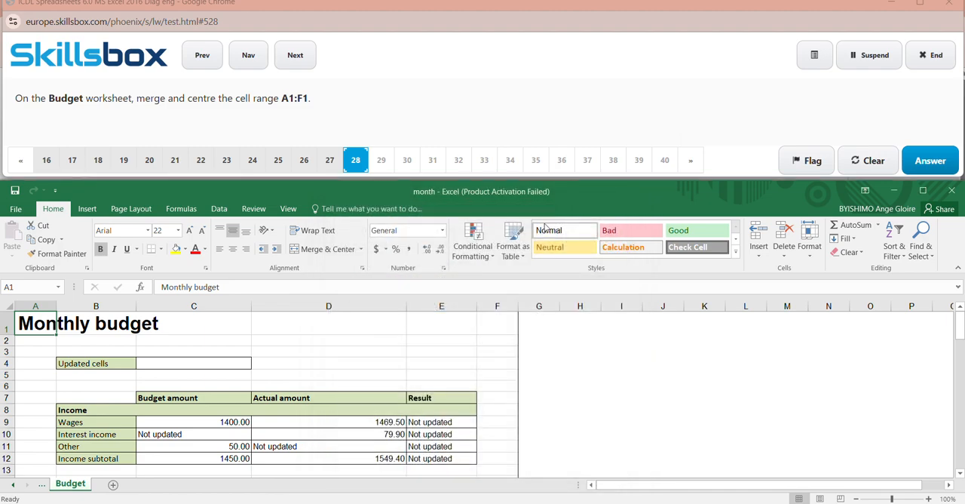
left_click(24, 285)
left_click(28, 286)
type(":F1")
key("Return")
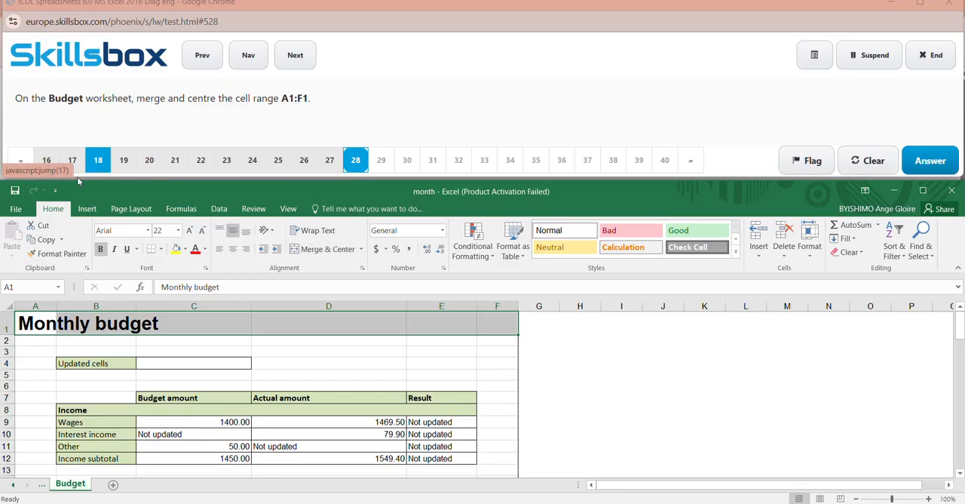
left_click(330, 251)
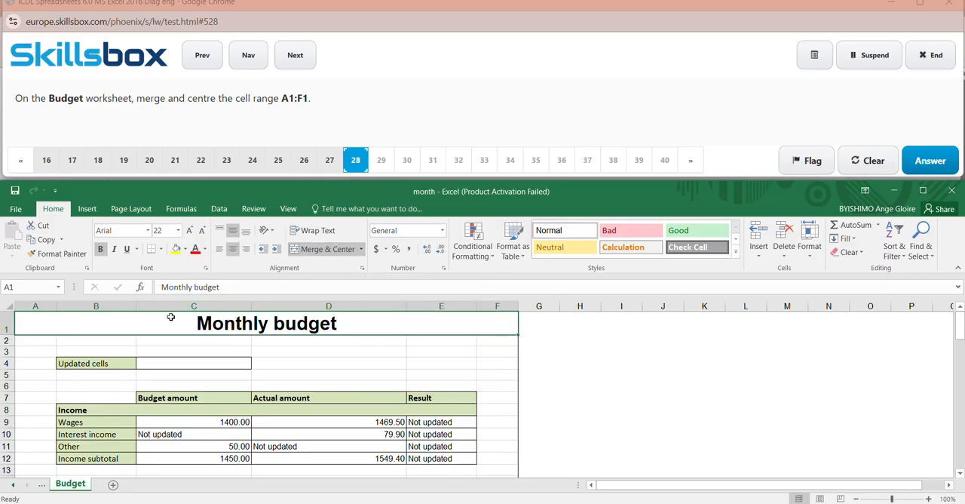
left_click(685, 362)
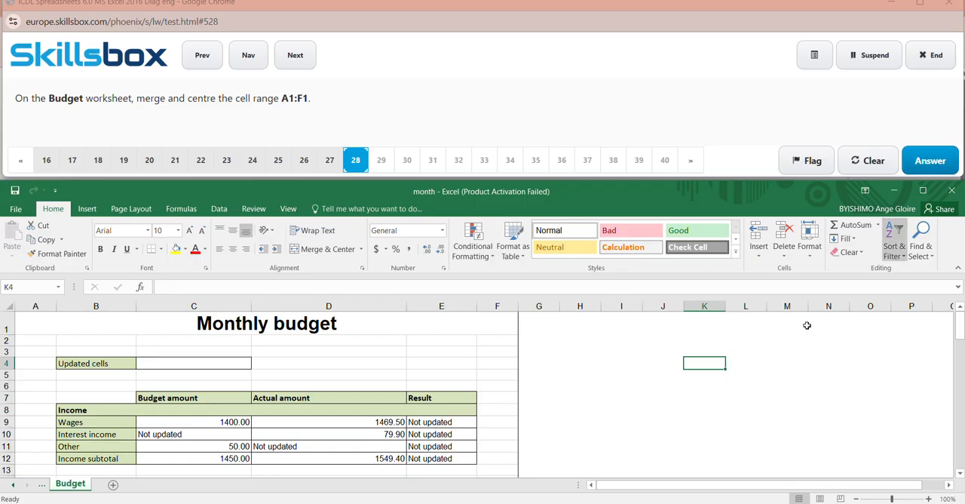
left_click(929, 161)
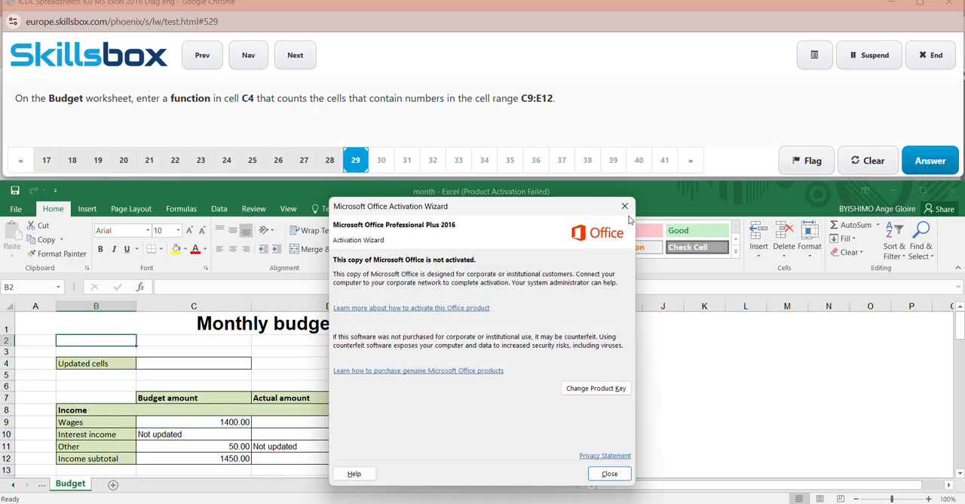
- Dismiss the activation notice, enter a COUNT function for the range C9:E12 in cell C4, and submit the answer to question 29
left_click(625, 206)
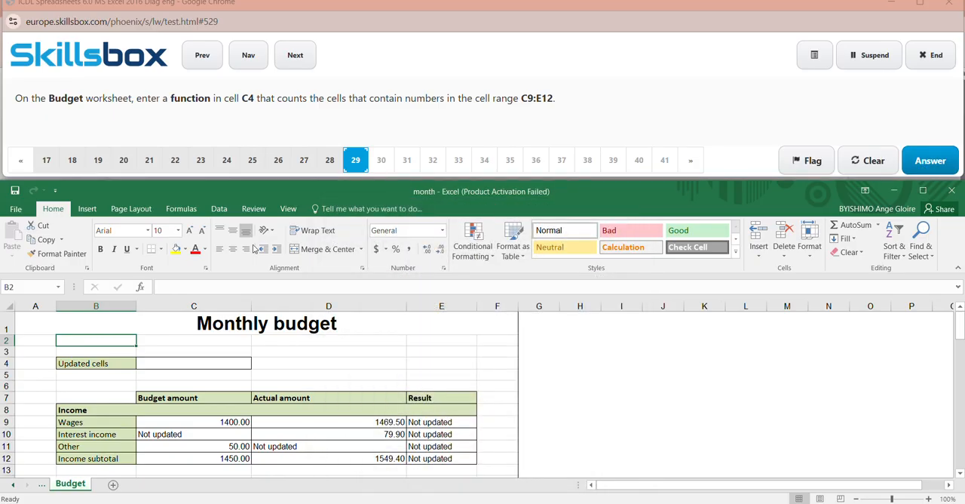
left_click(31, 287)
key("BackSpace")
type("C4")
key("Return")
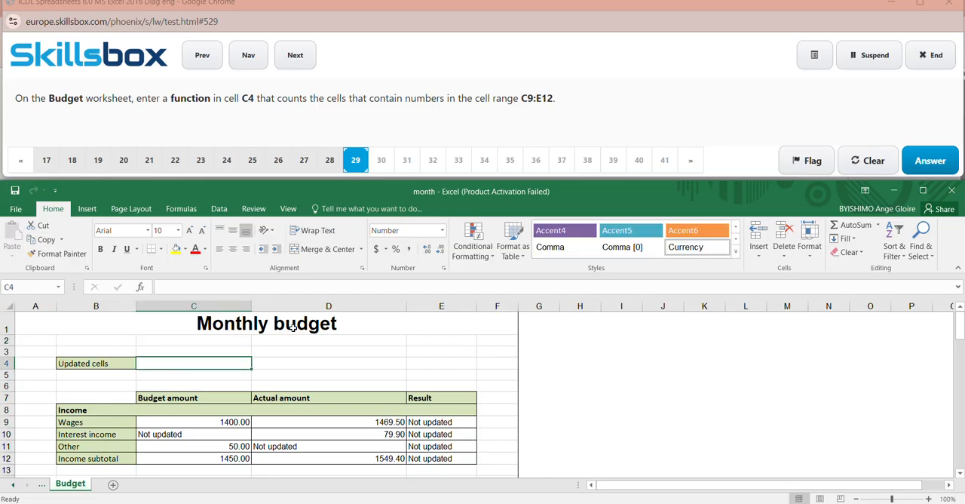
left_click(181, 210)
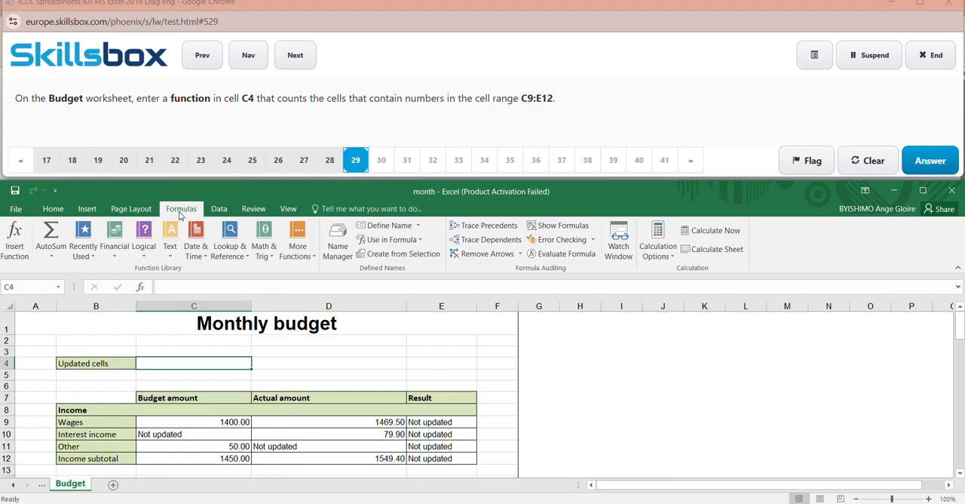
left_click(17, 255)
left_click(124, 341)
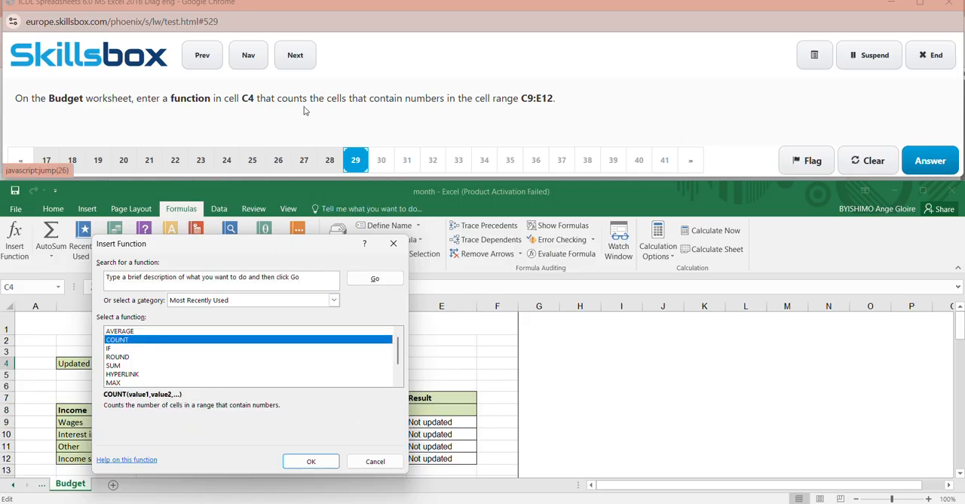
left_click(312, 461)
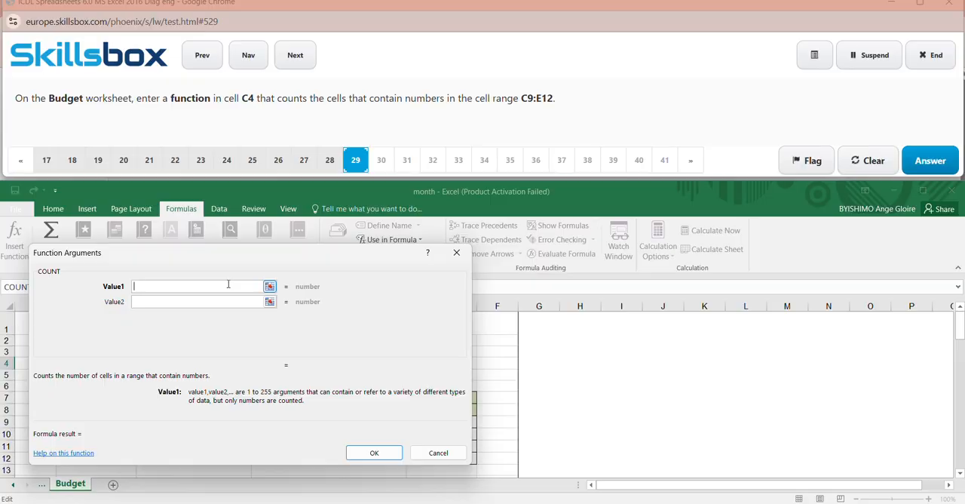
type("C")
type("9:E12")
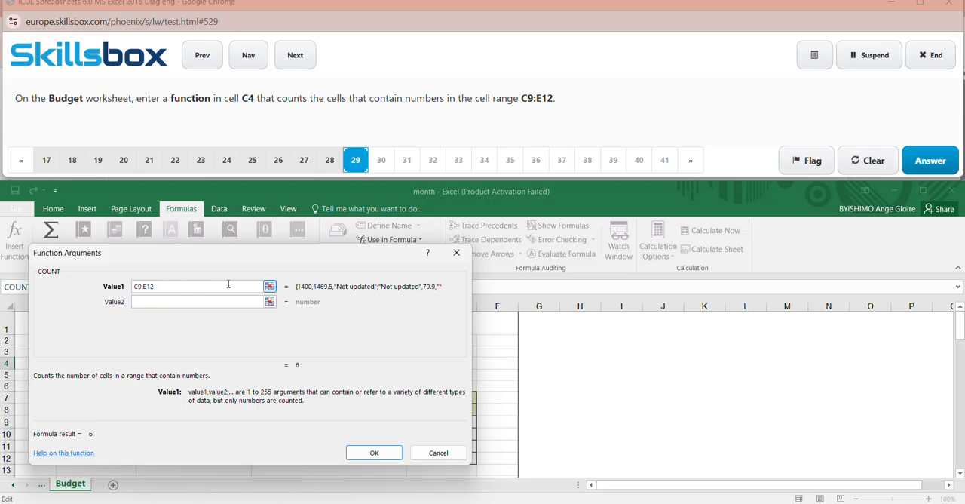
left_click(374, 453)
left_click(747, 396)
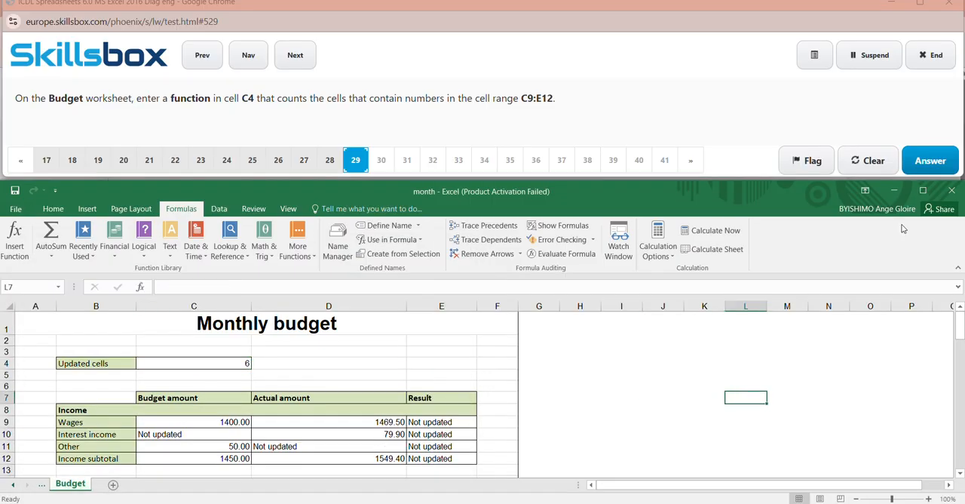
left_click(931, 160)
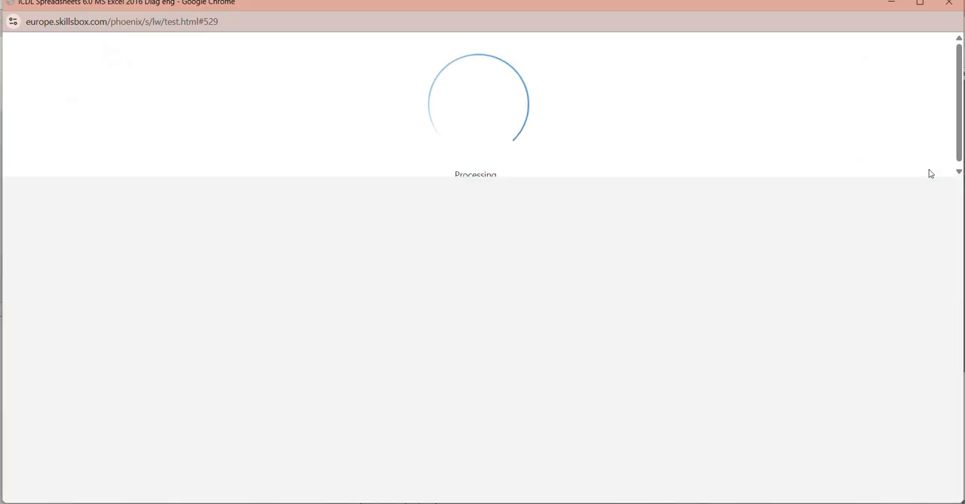
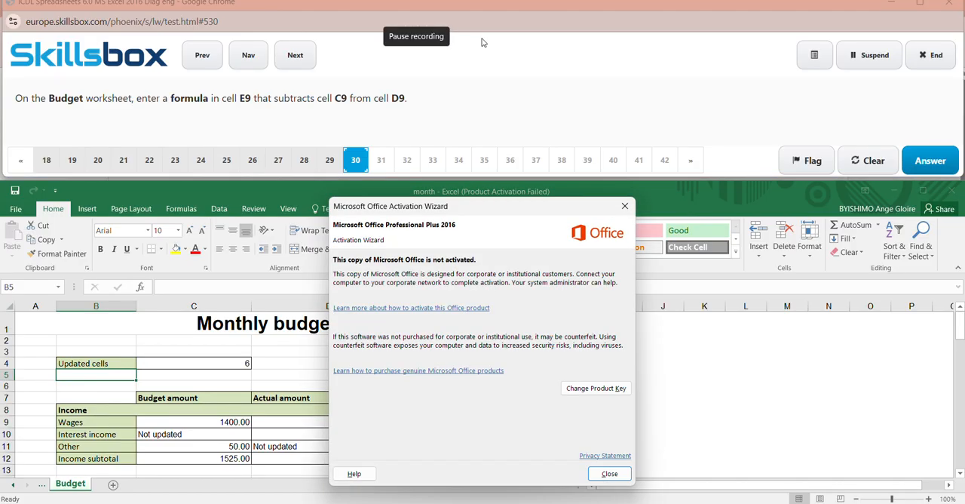
- Dismiss the activation notice and enter the formula =C9-D9 in cell E9 of the Budget worksheet
left_click(624, 205)
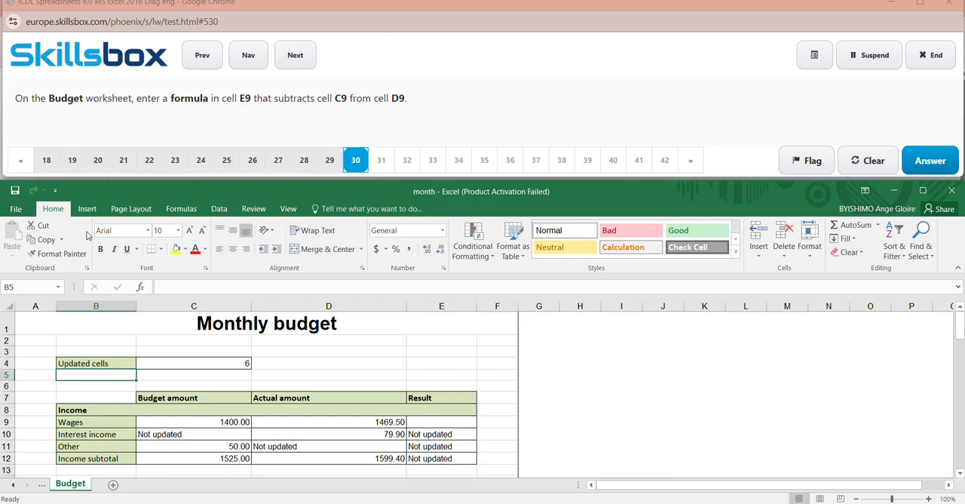
left_click(34, 288)
key("BackSpace")
type("E9")
key("Return")
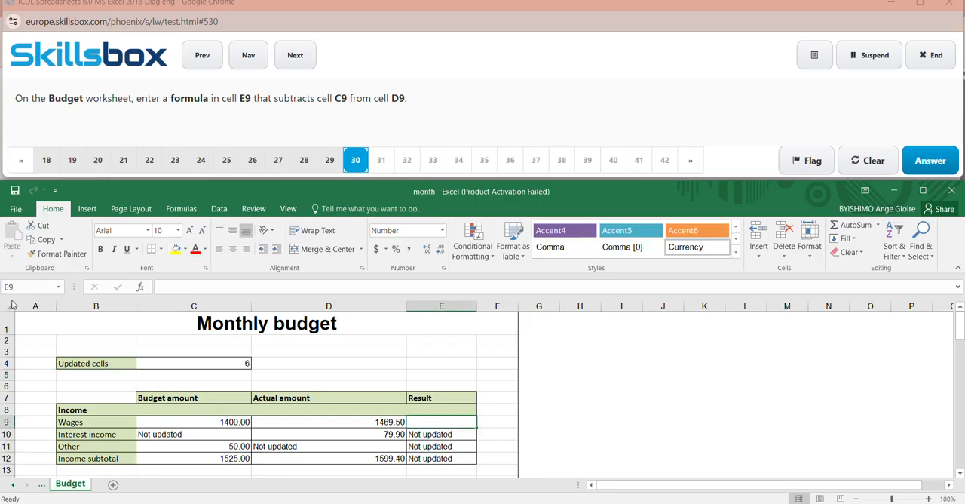
left_click(421, 18)
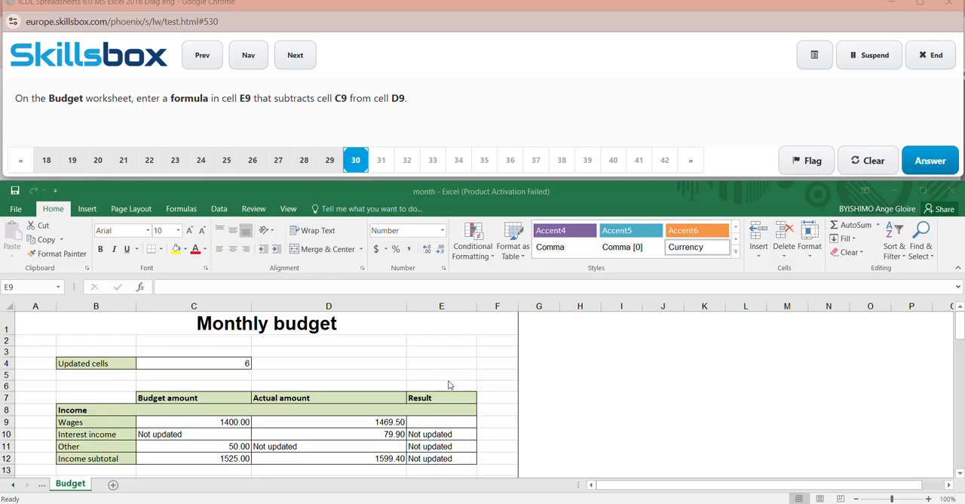
left_click(439, 424)
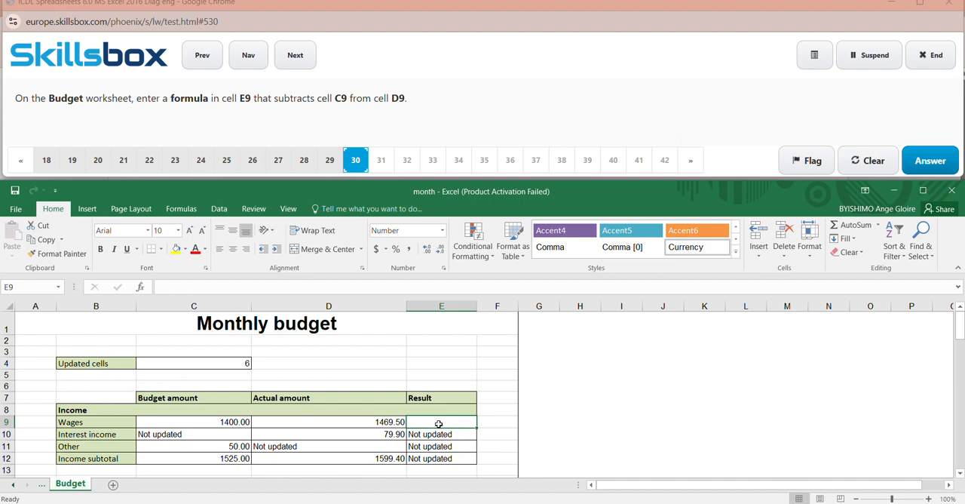
double_click(438, 424)
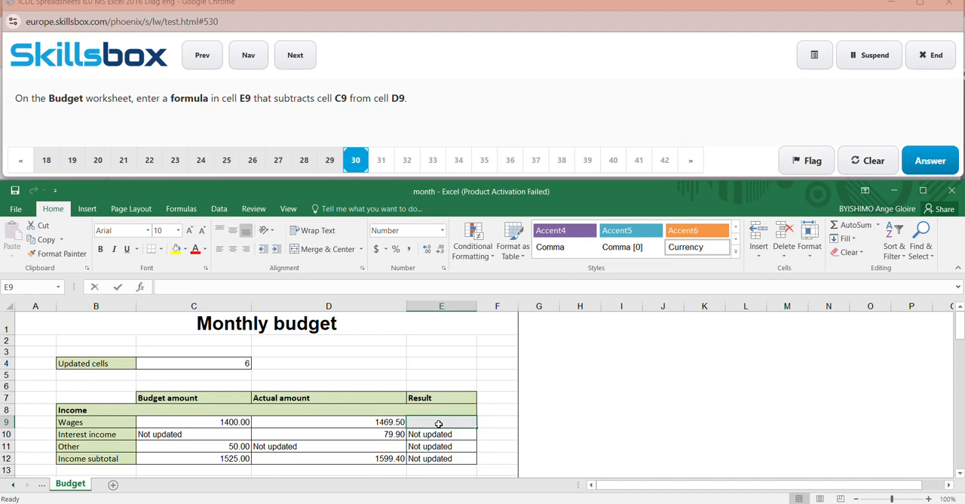
type("=")
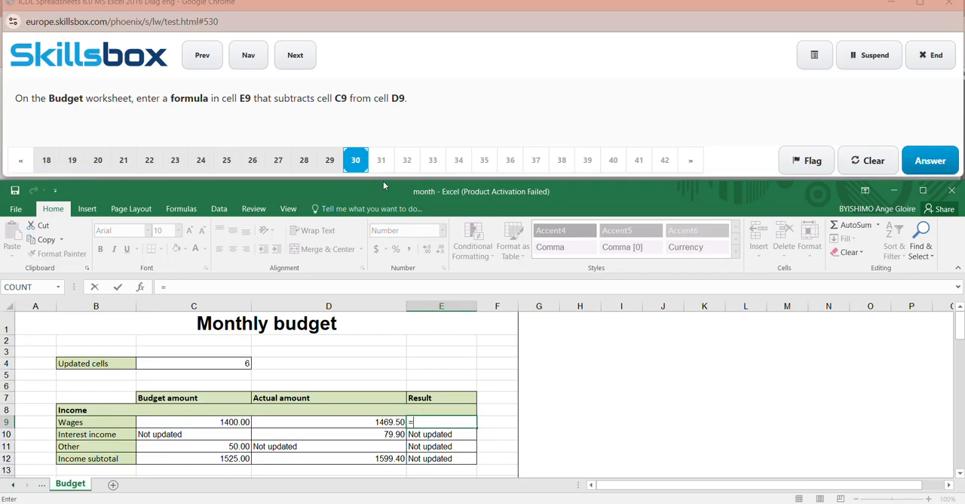
type("C9")
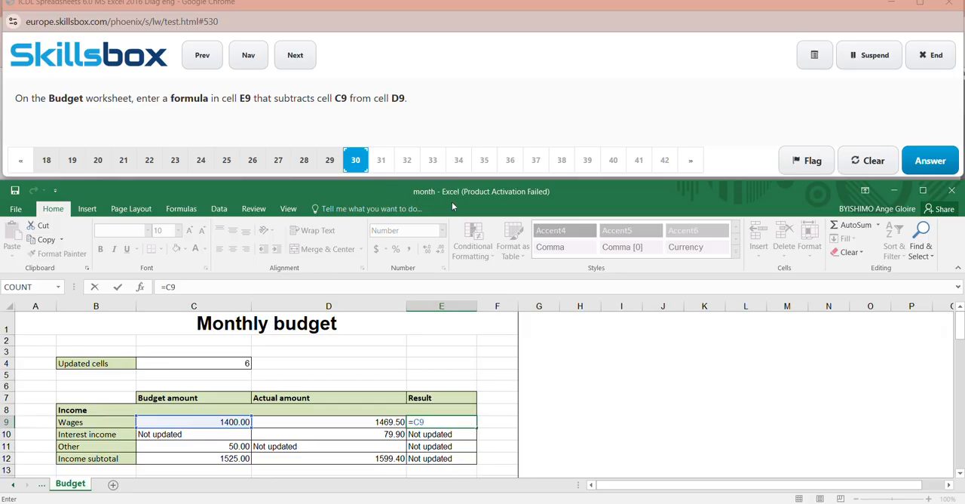
type("-D9")
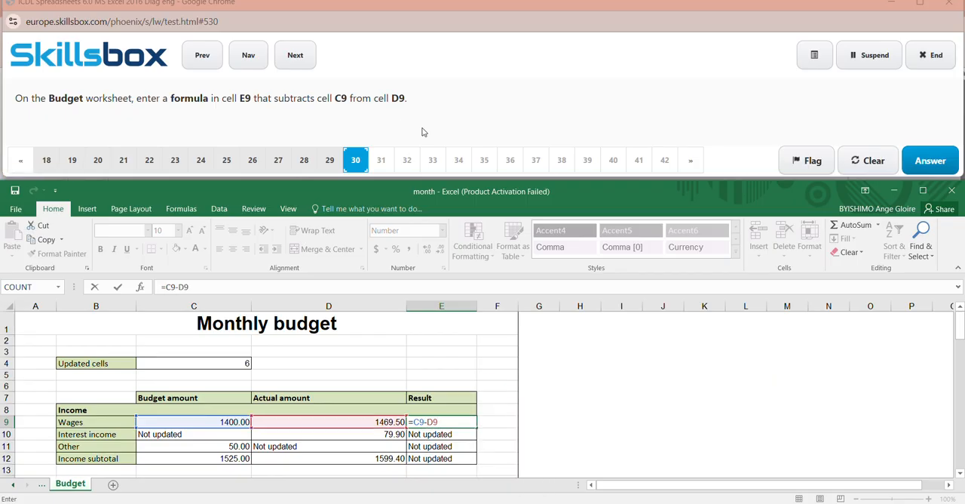
- Enclose the subtraction in cell E9 in parentheses as =(C9-D9) and commit the formula
left_click(413, 422)
type("9")
type("-")
key("BackSpace")
key("BackSpace")
type("(")
key("Return")
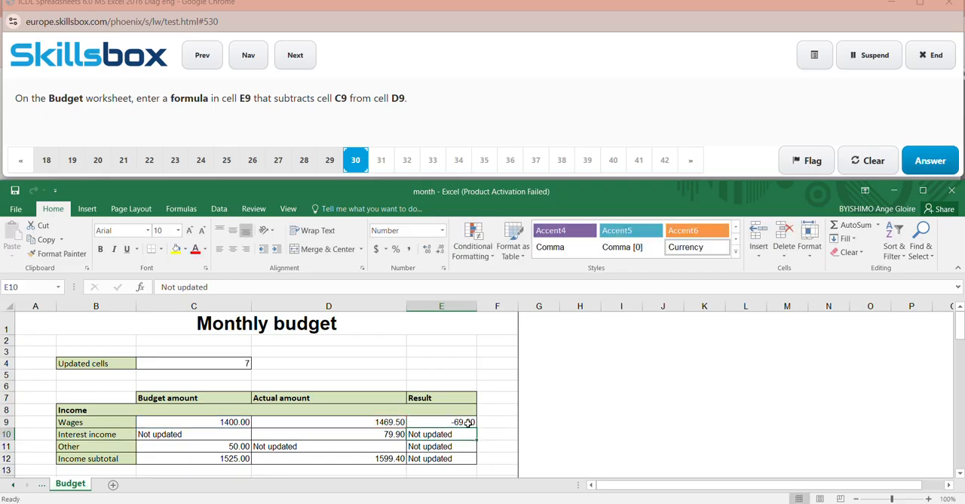
- Clear the content of cell E10, check the formula in cell E9, and submit the answer to question 30
key("BackSpace")
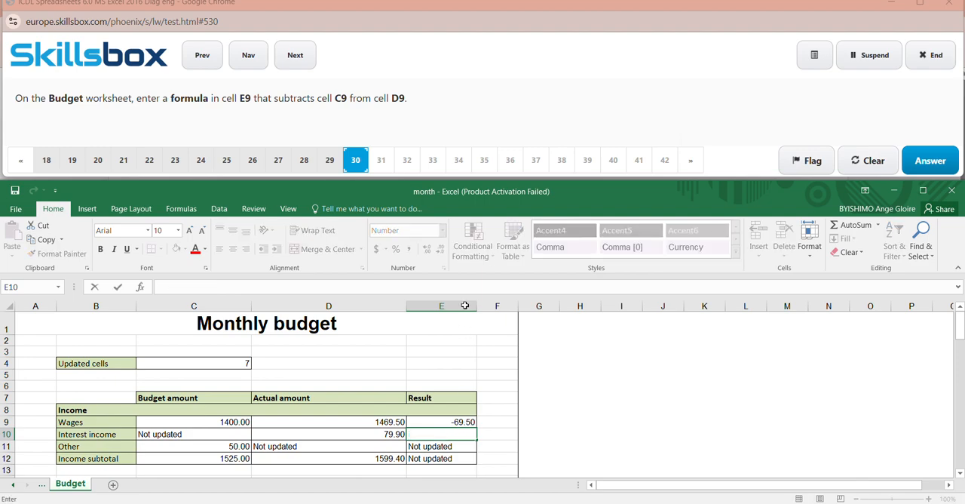
left_click(535, 401)
left_click(474, 423)
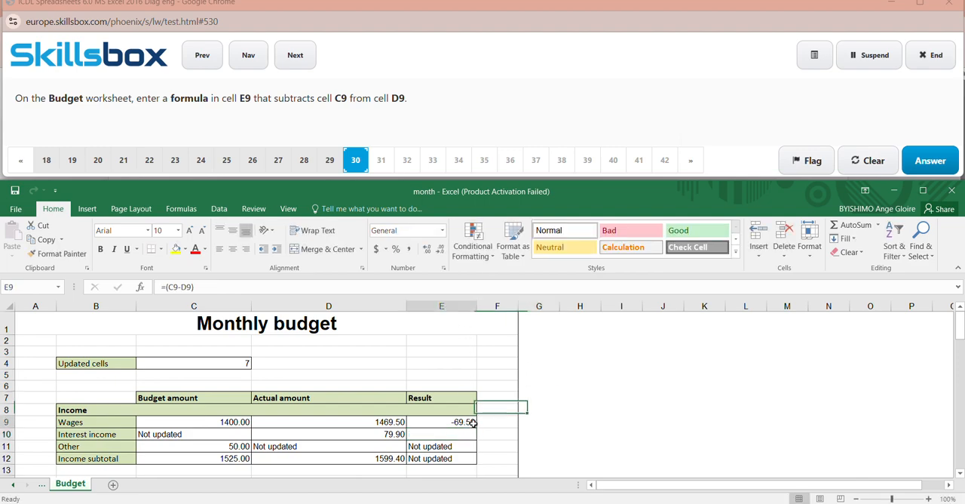
left_click(420, 25)
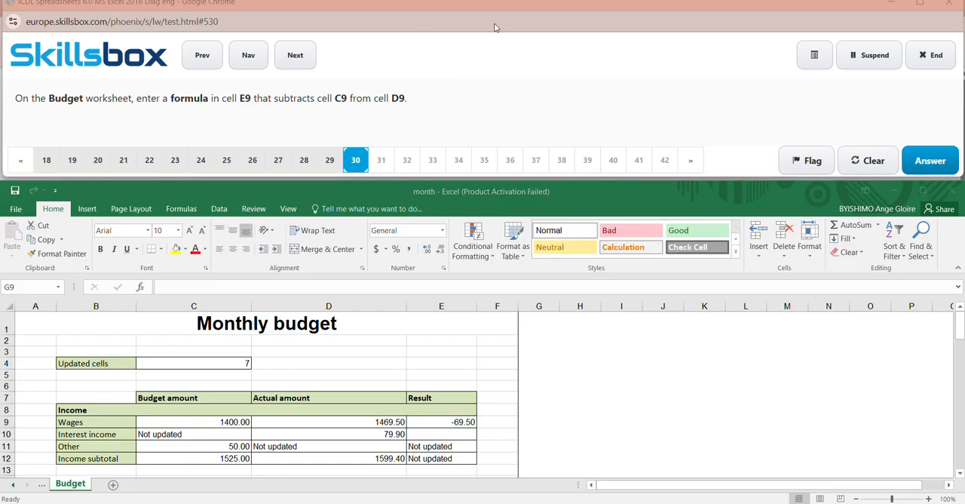
left_click(932, 157)
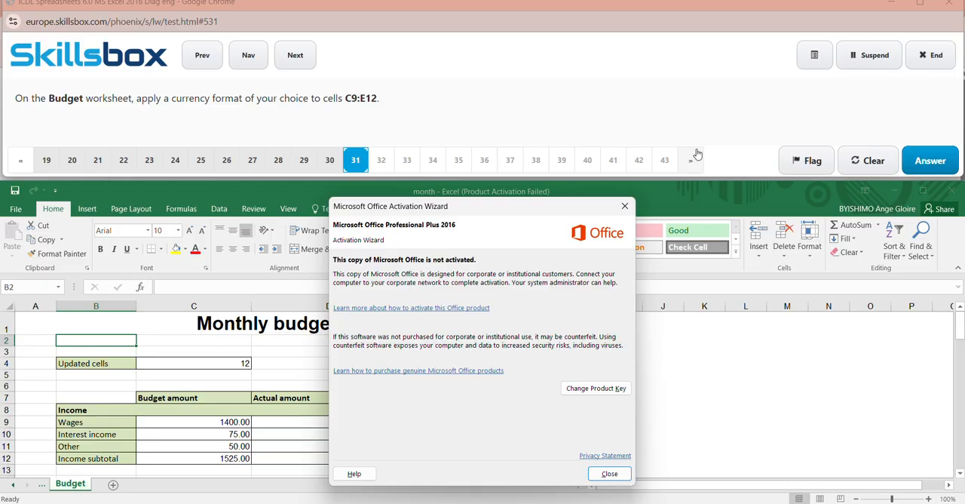
- Dismiss the activation notice, apply a pound (£) currency format to cells C9:E12, and submit the answer to question 31
left_click(626, 205)
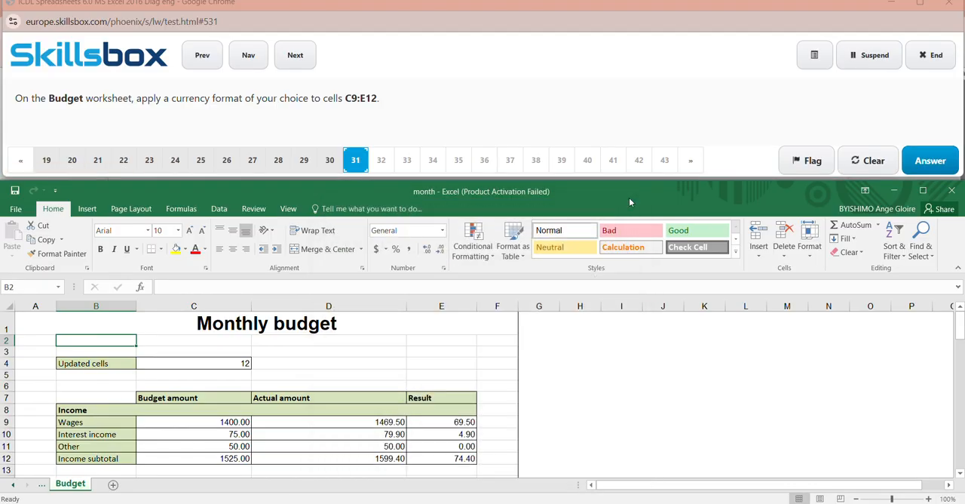
left_click(40, 289)
key("BackSpace")
type("C9:E12")
key("Return")
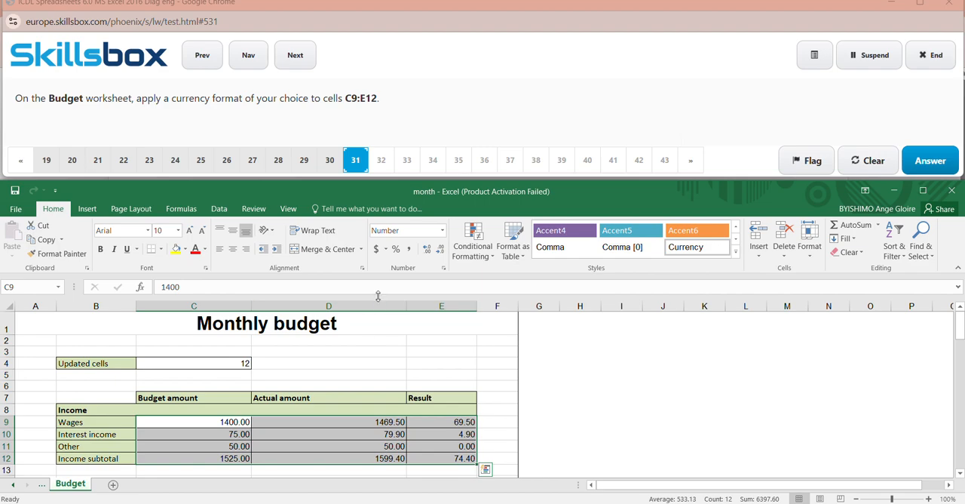
left_click(387, 253)
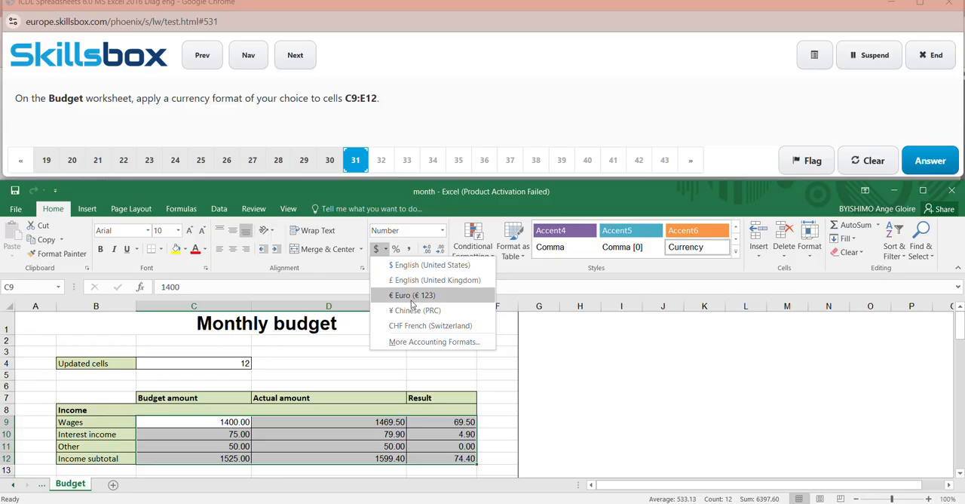
left_click(377, 249)
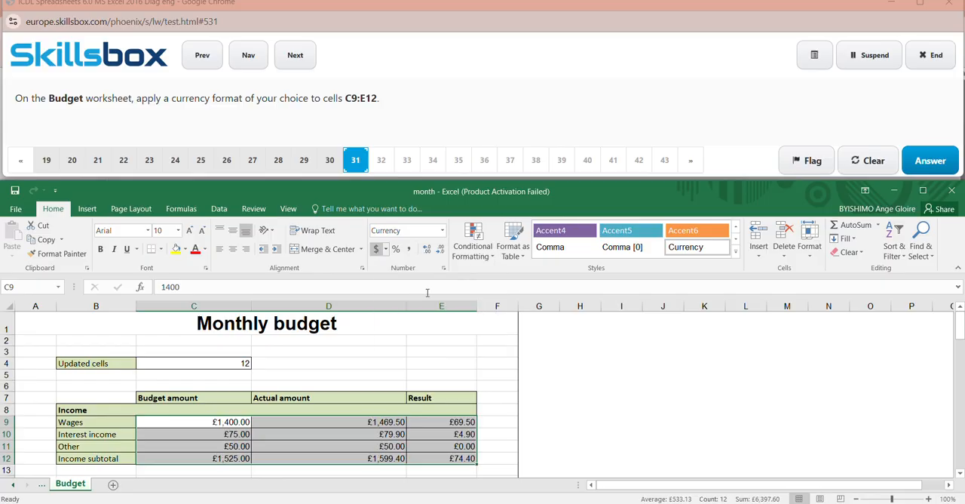
left_click(555, 444)
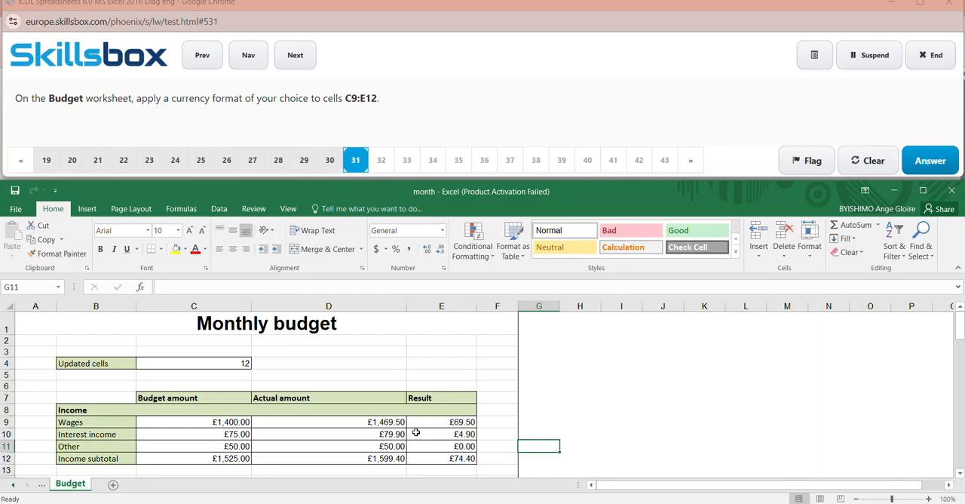
left_click(929, 160)
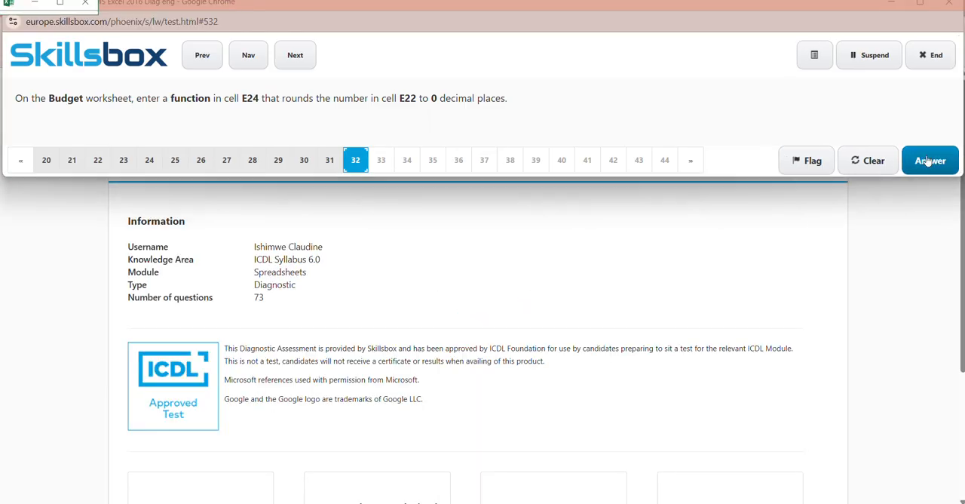
left_click(929, 161)
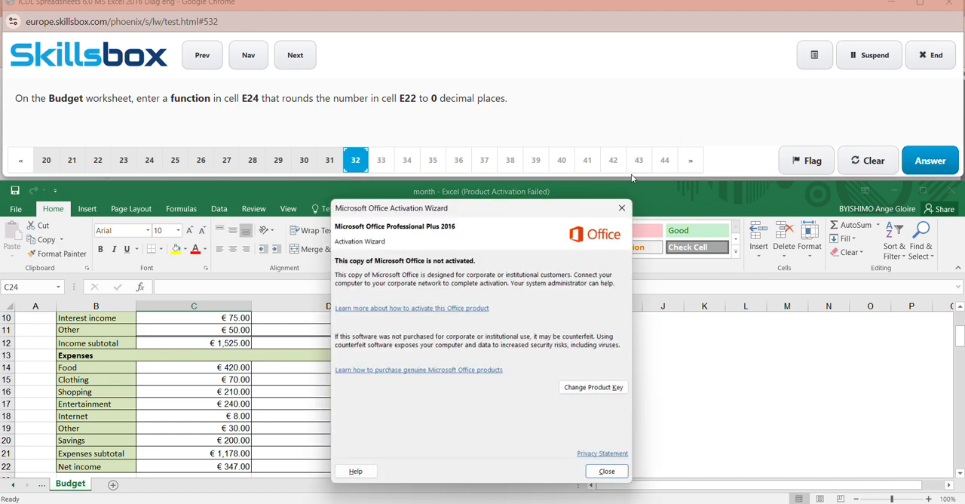
- Dismiss the activation notice and enter the function =ROUND(E22,O) in cell E24 of the Budget worksheet
left_click(624, 205)
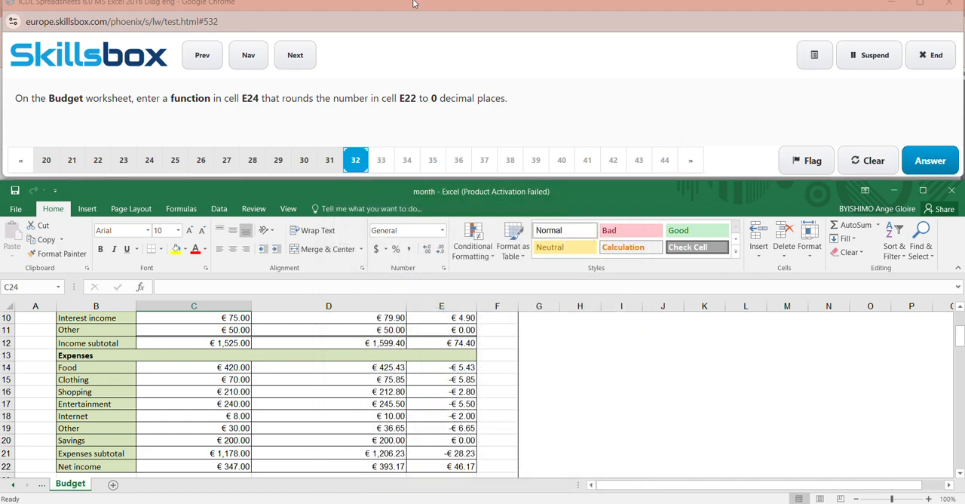
left_click(34, 288)
left_click(7, 287)
type("E24")
key("Escape")
left_click(8, 288)
type("E24")
key("Return")
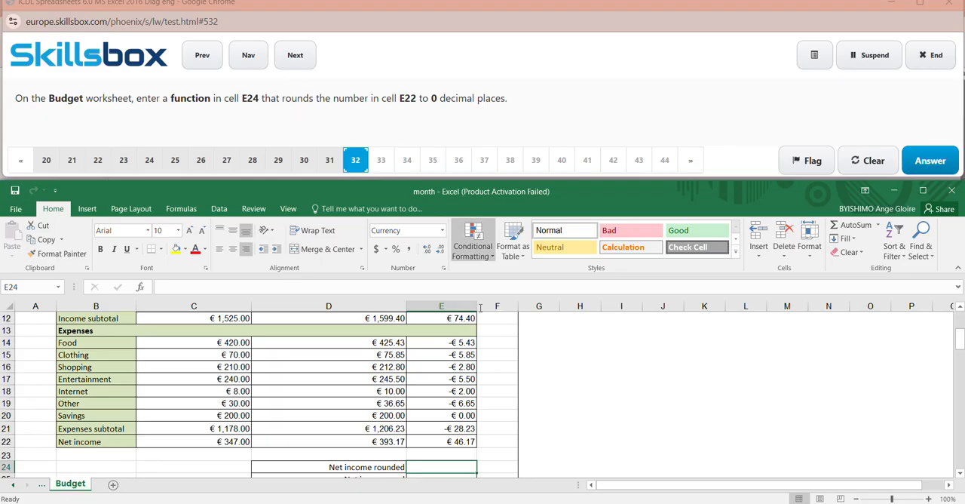
type("=")
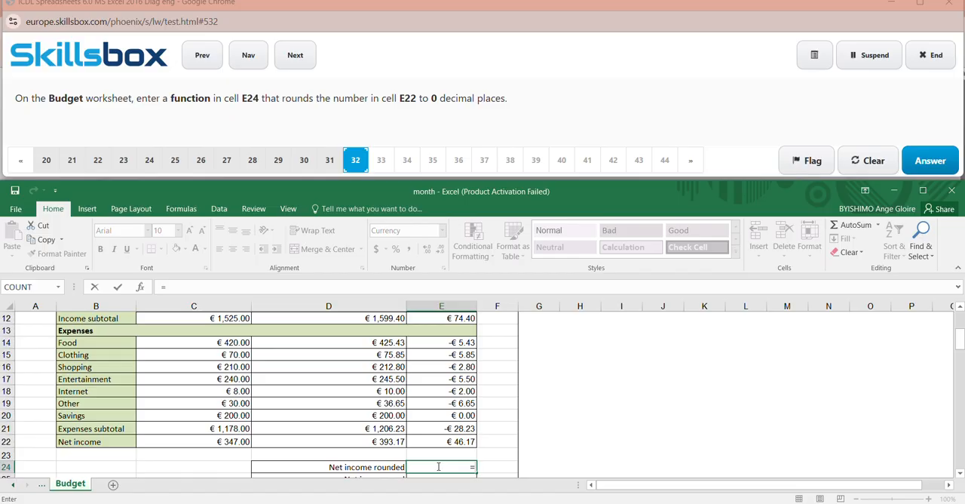
type("ROU")
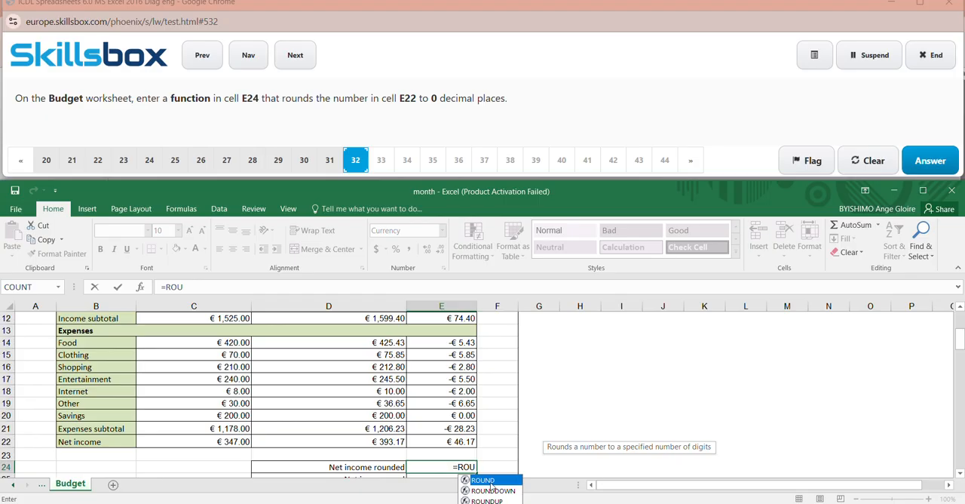
double_click(489, 480)
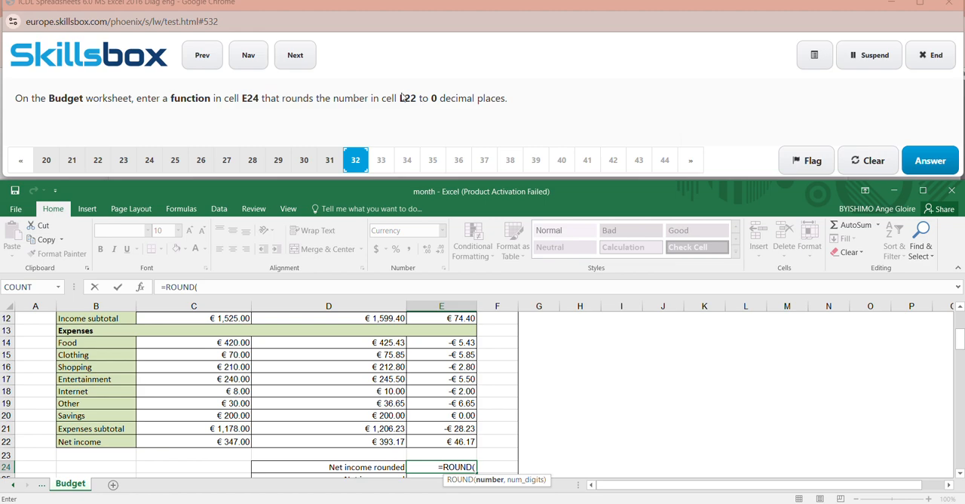
type("E22")
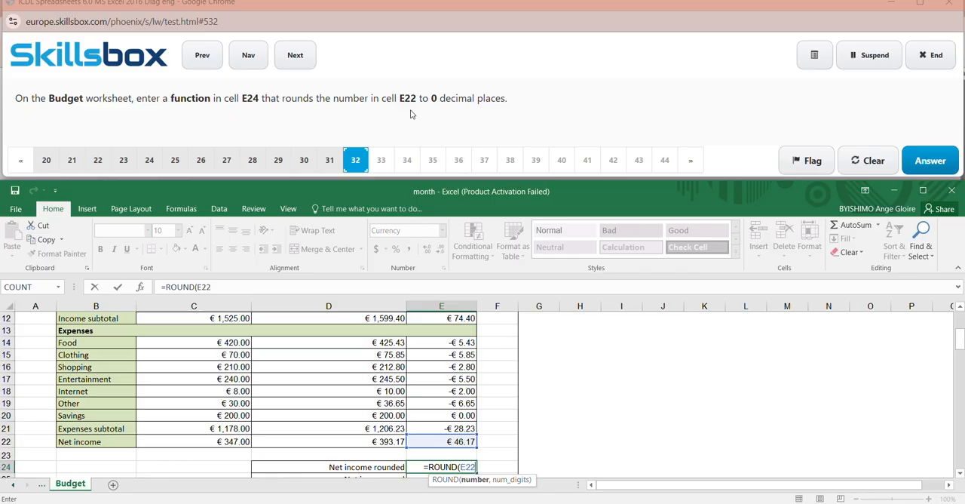
type(",")
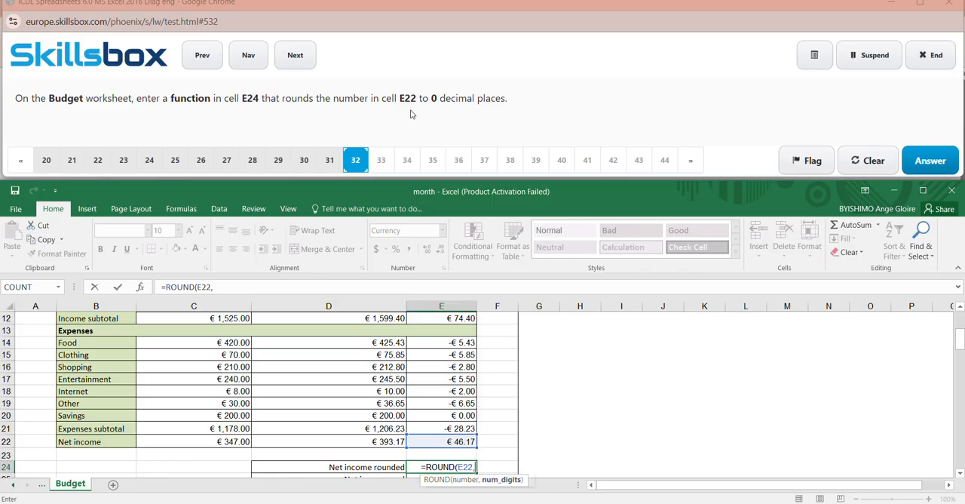
type("O")
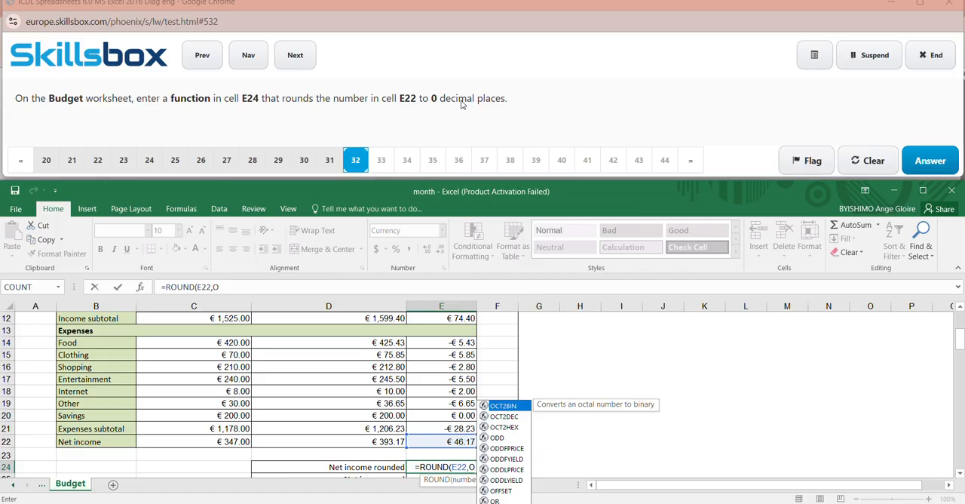
type(")")
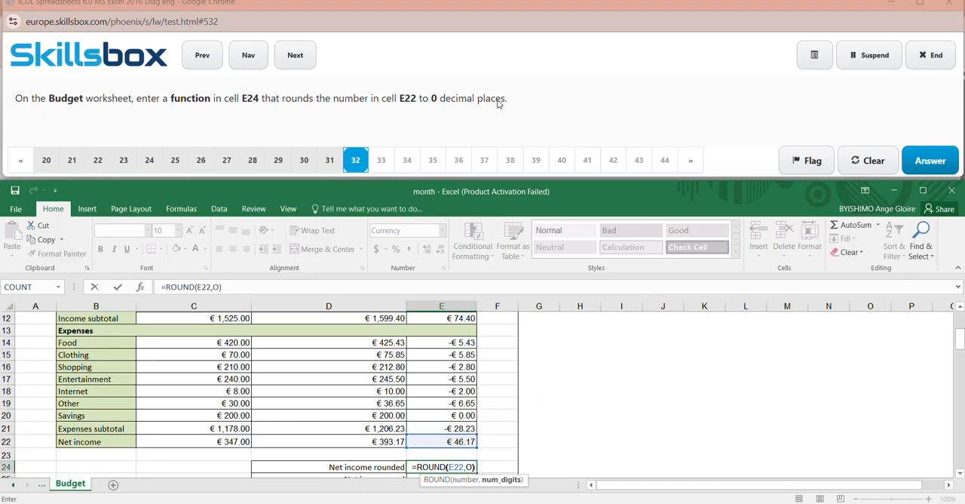
- Correct the formula in cell E24 to =ROUND(E22,0), commit it, and submit the answer to question 32
left_click(635, 390)
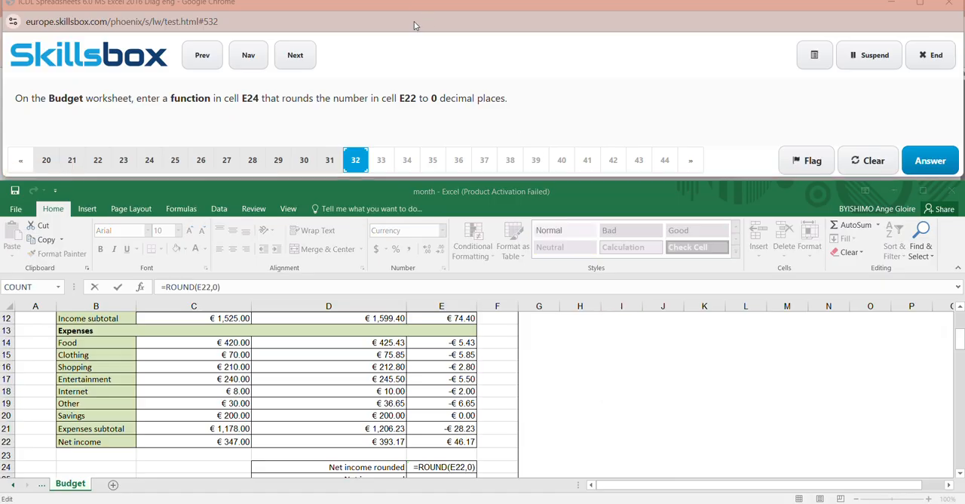
left_click(551, 435)
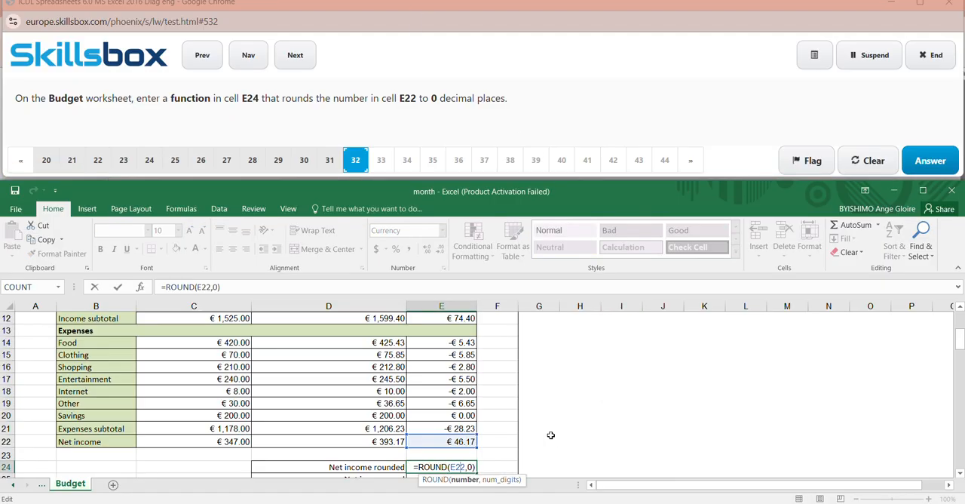
left_click(472, 468)
key("BackSpace")
type("0")
left_click(562, 424)
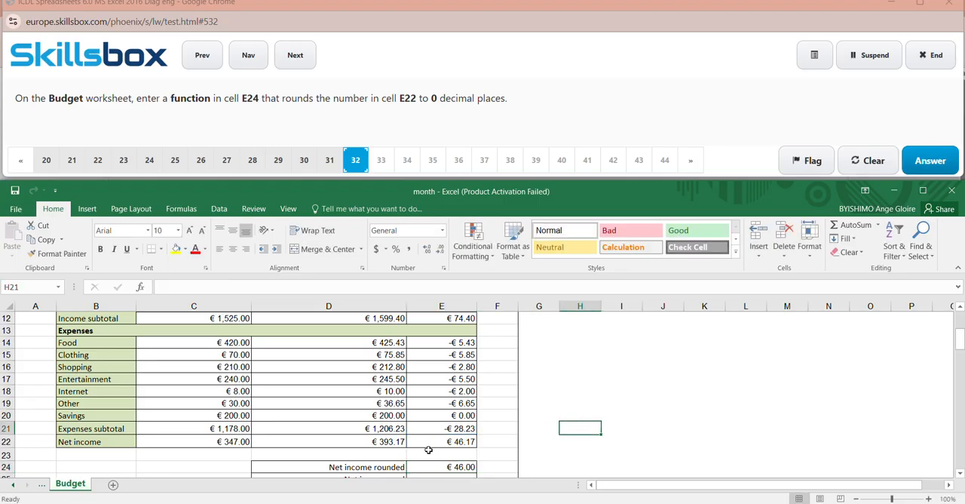
left_click(943, 171)
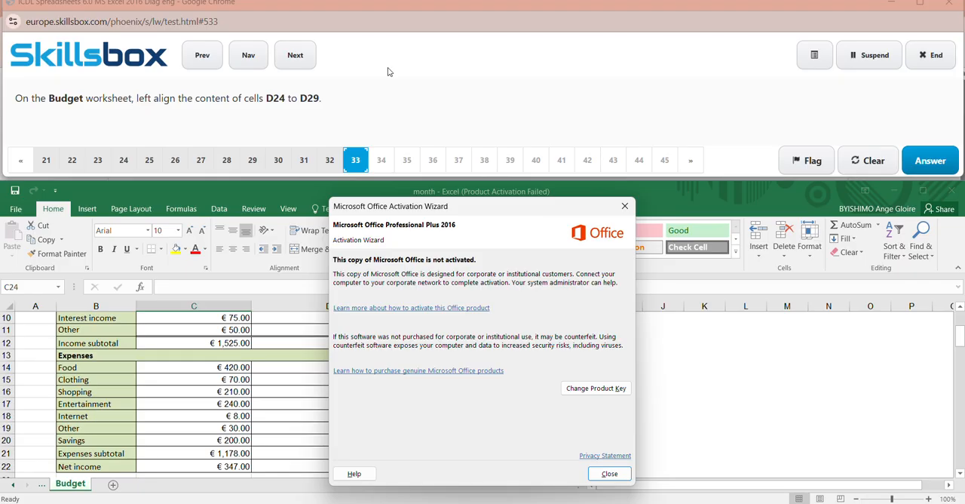
- Dismiss the Microsoft Office activation notice
left_click(625, 206)
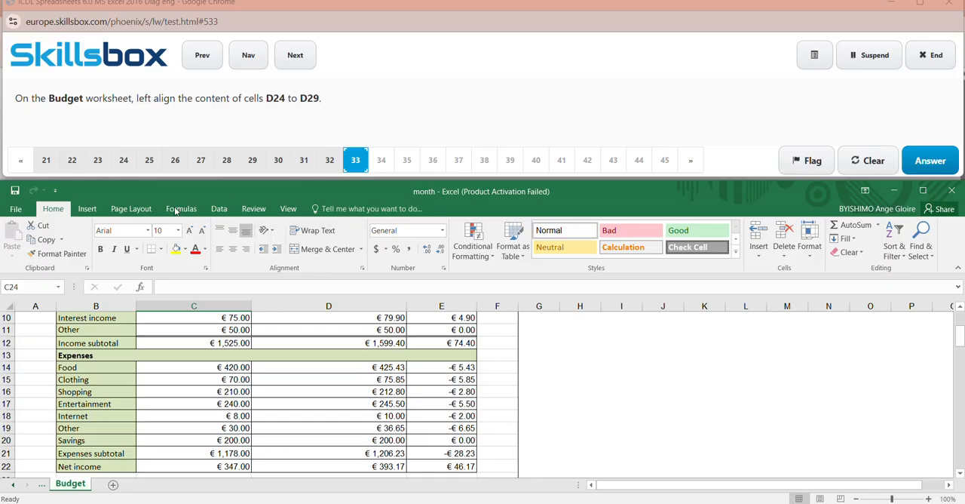
left_click(29, 288)
key("BackSpace")
type("D24:D29")
left_click(411, 22)
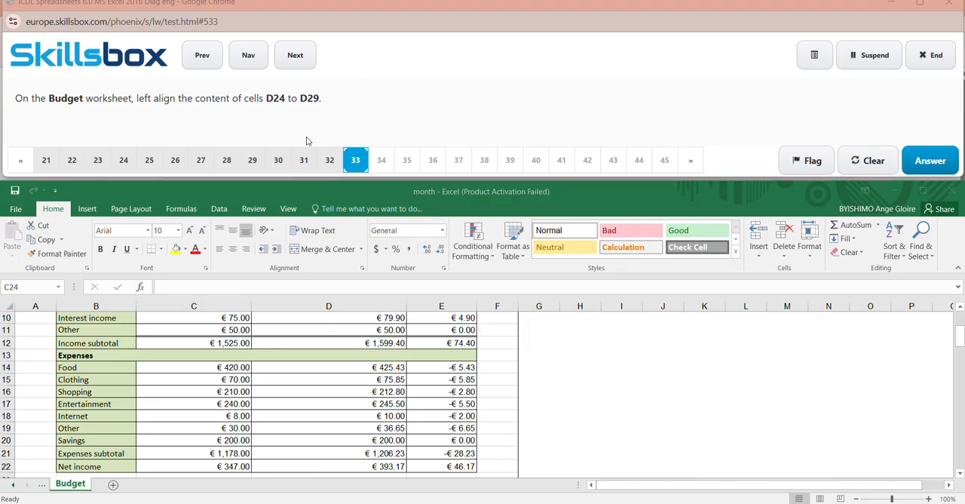
- Left-align the content of cells D24:D29 on the Budget worksheet and submit the answer to question 33
left_click(31, 284)
left_click(24, 287)
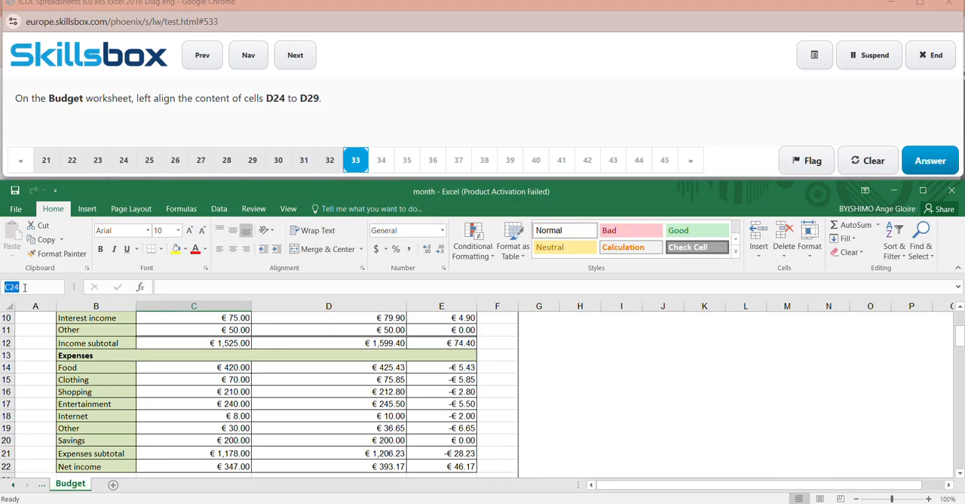
type("D24:D")
key("Return")
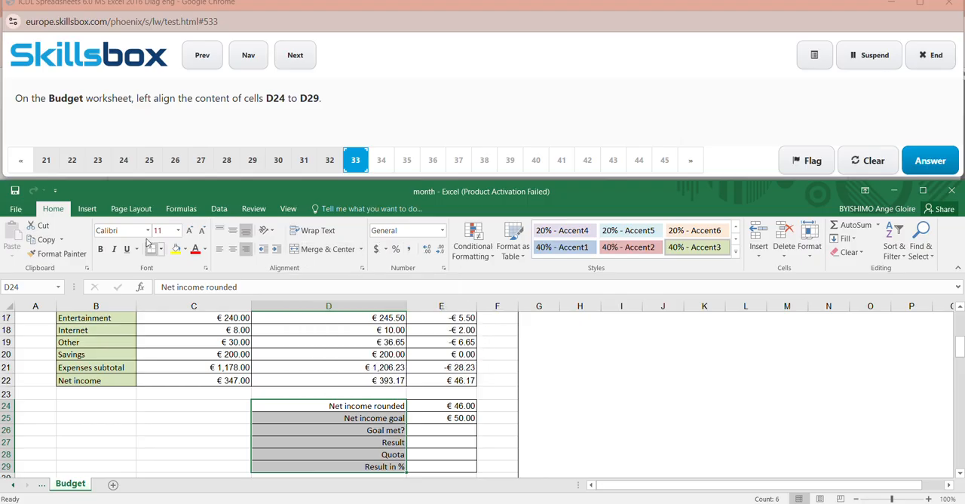
left_click(222, 254)
left_click(612, 411)
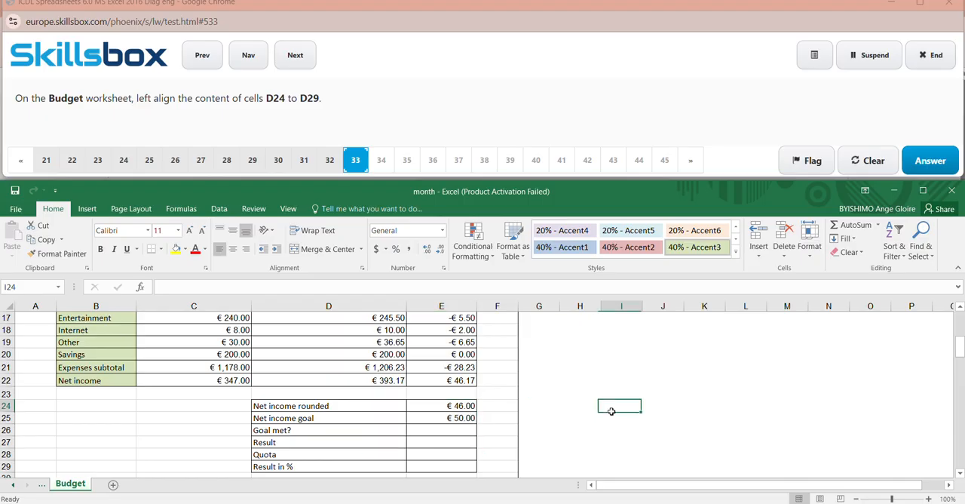
left_click(943, 166)
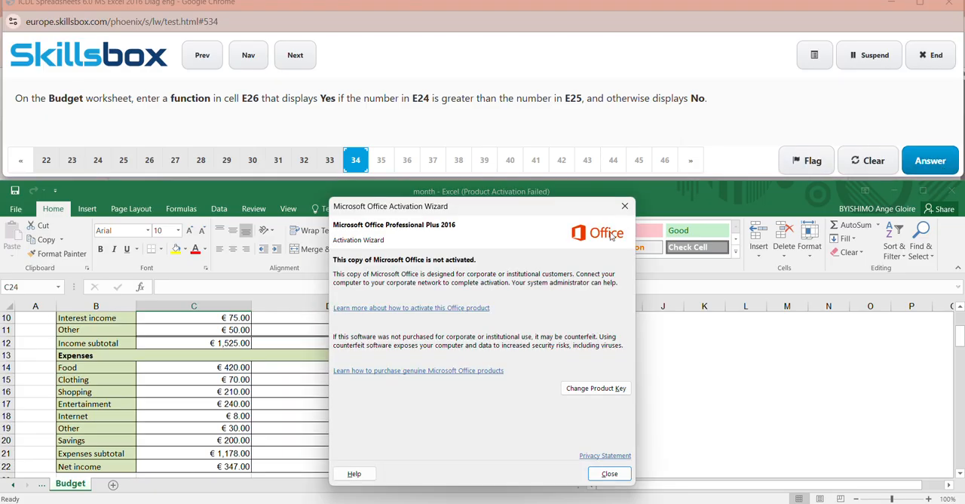
- Dismiss the activation notice and insert an IF function in cell C24 of the Budget worksheet
left_click(625, 207)
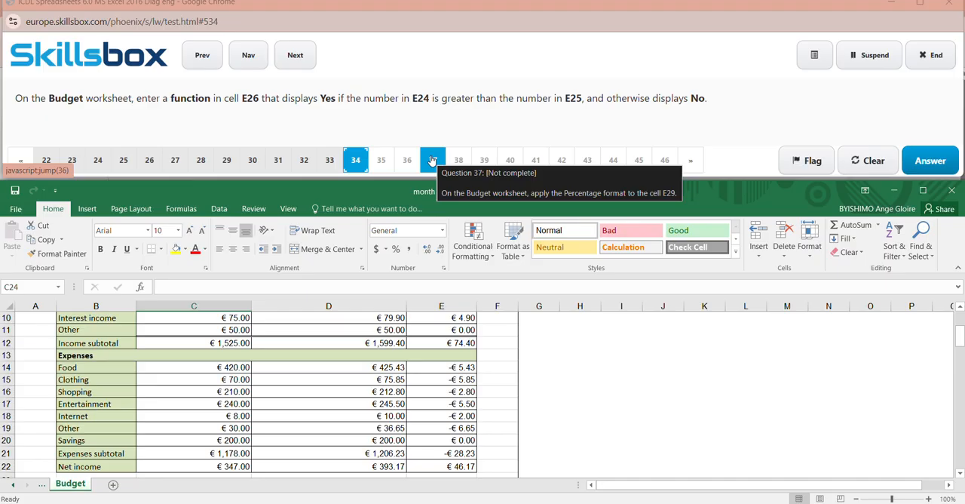
left_click(417, 12)
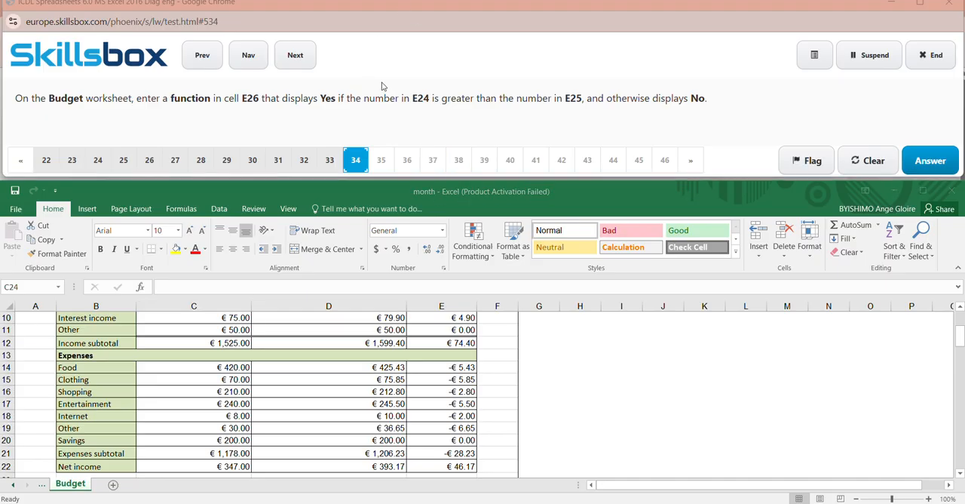
left_click(185, 213)
left_click(185, 213)
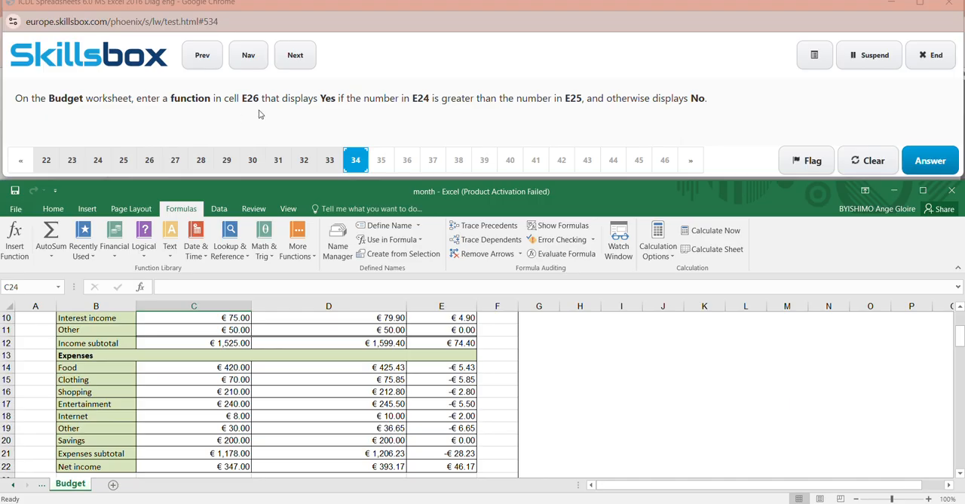
left_click(15, 240)
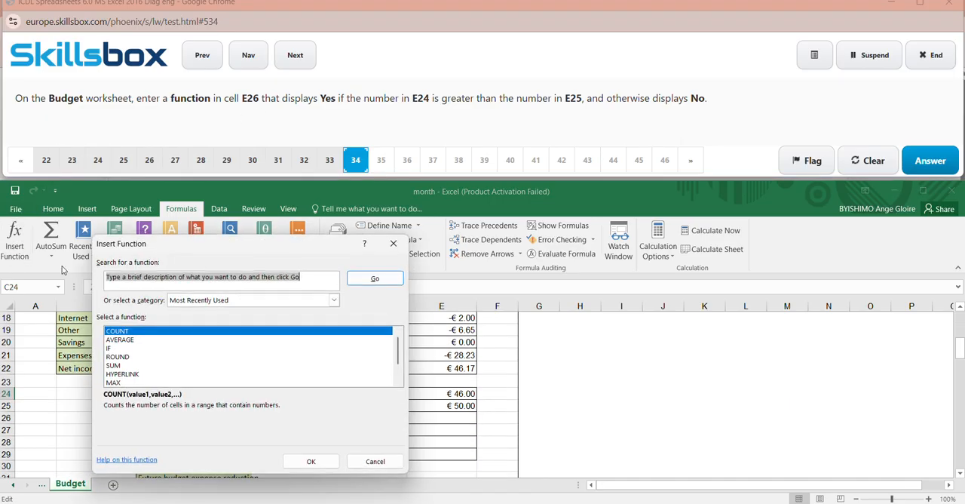
left_click(128, 348)
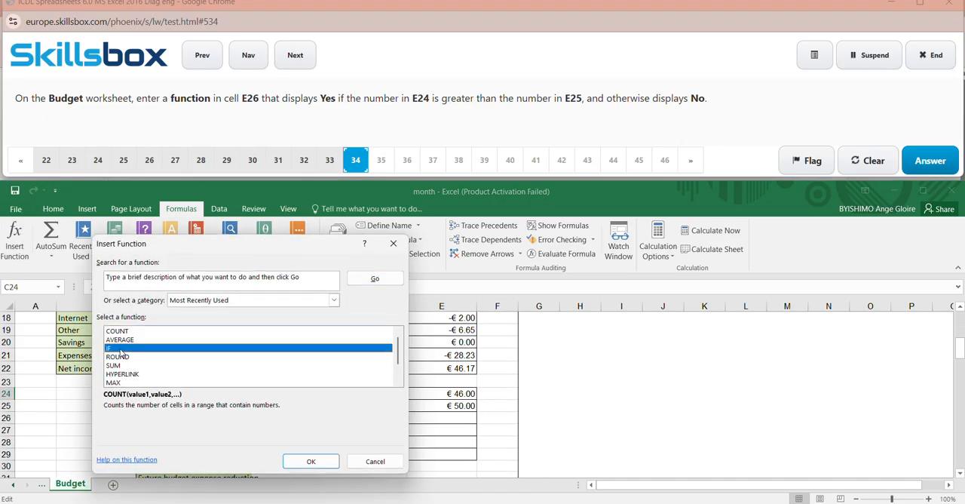
left_click(311, 461)
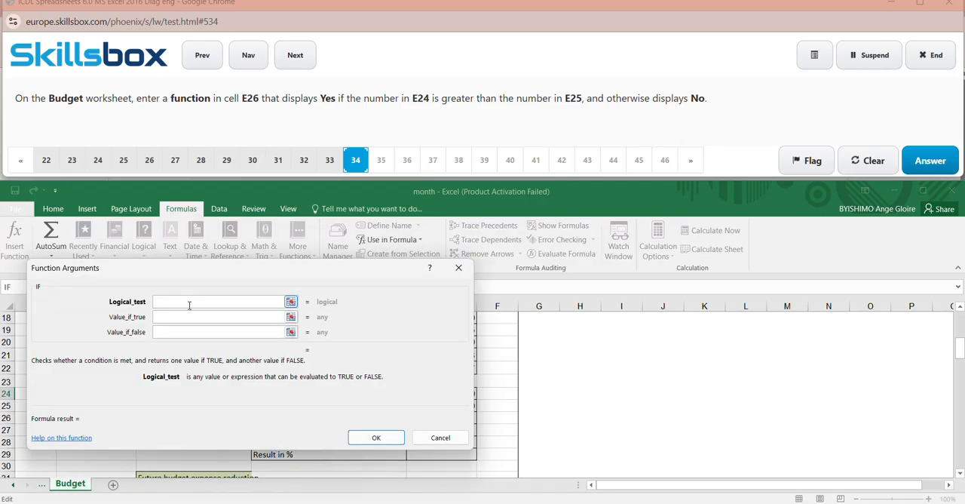
- Set the IF arguments to the test E24>25, YES if true and NO if false, confirm the function, and submit the answer to question 34
type("E24>25")
left_click(209, 317)
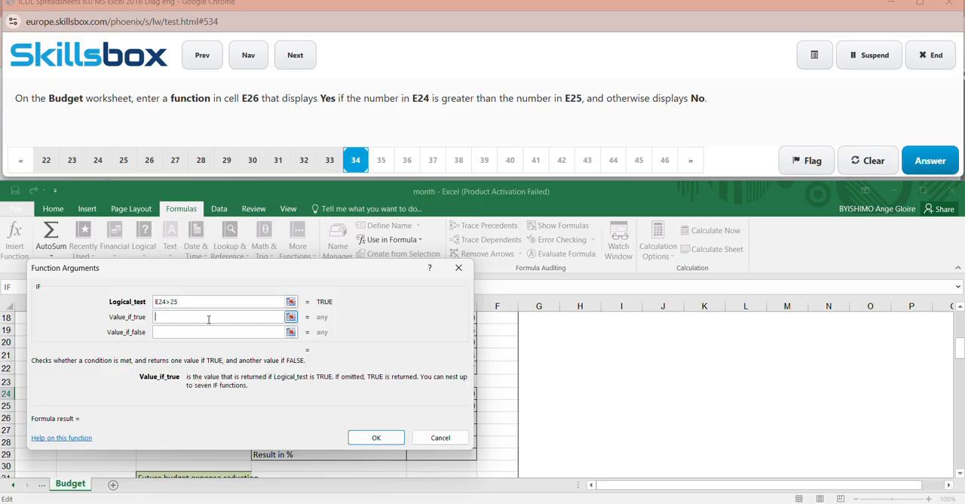
type("YES")
left_click(200, 334)
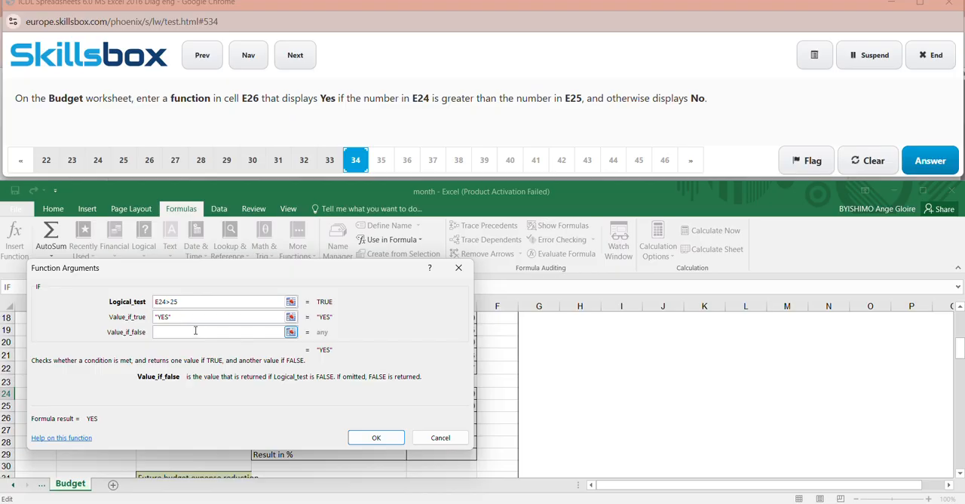
type("NO")
left_click(381, 438)
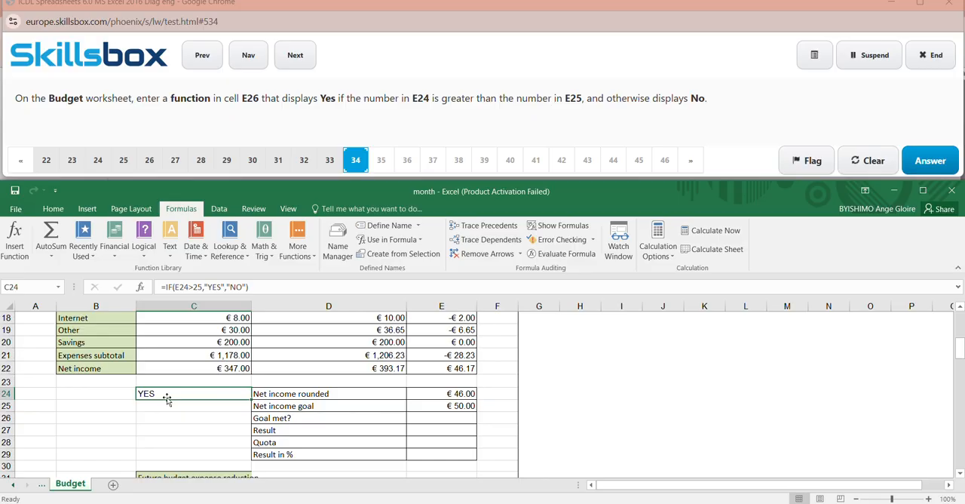
left_click(595, 421)
left_click(931, 162)
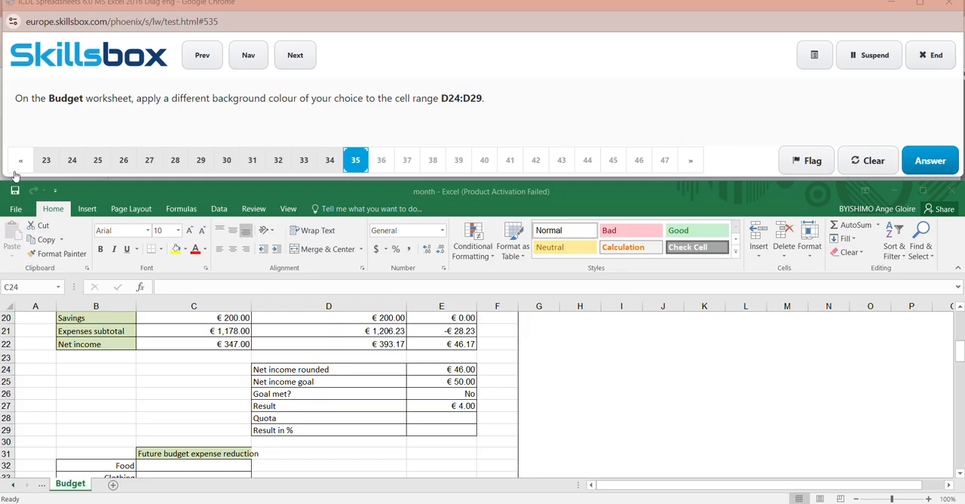
- Apply a yellow background colour to the cell range D24:D29 on the Budget worksheet and submit the answer to question 35
left_click(33, 283)
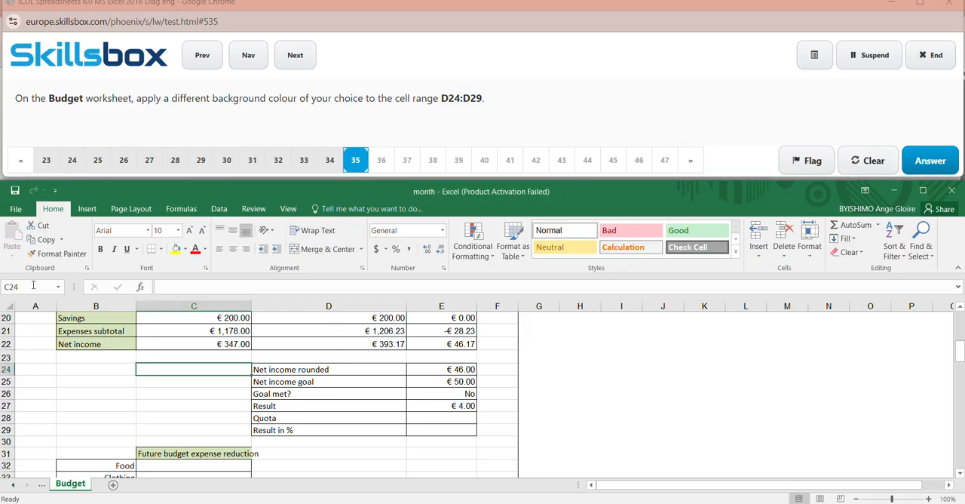
left_click(33, 285)
key("BackSpace")
type("D24")
type("D29")
key("Return")
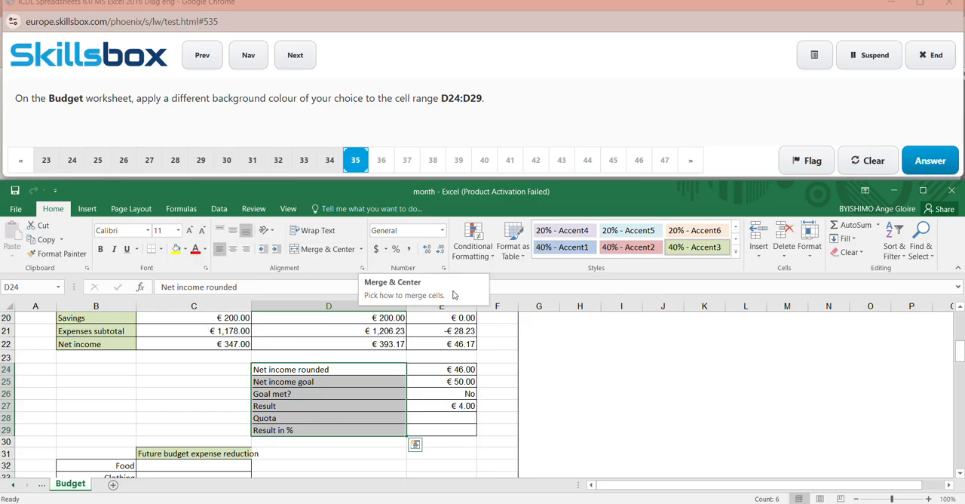
left_click(185, 252)
left_click(178, 250)
left_click(176, 250)
left_click(761, 448)
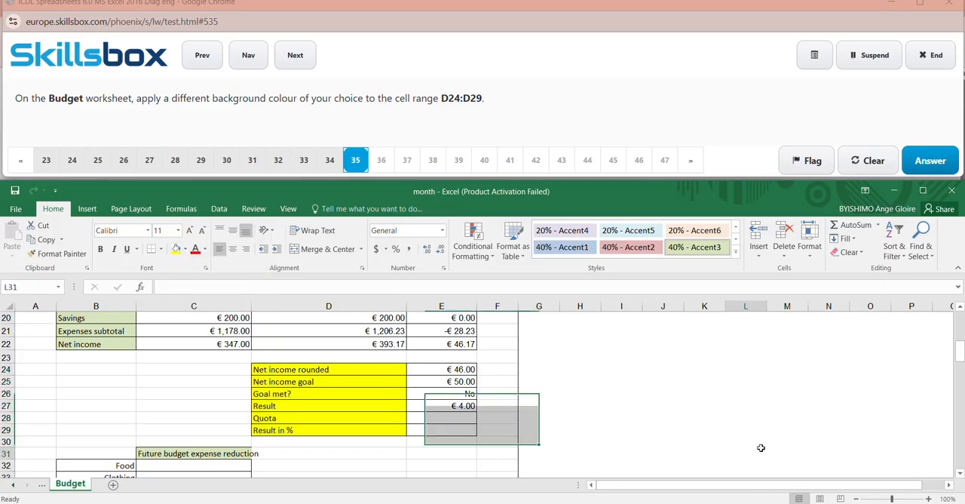
left_click(929, 162)
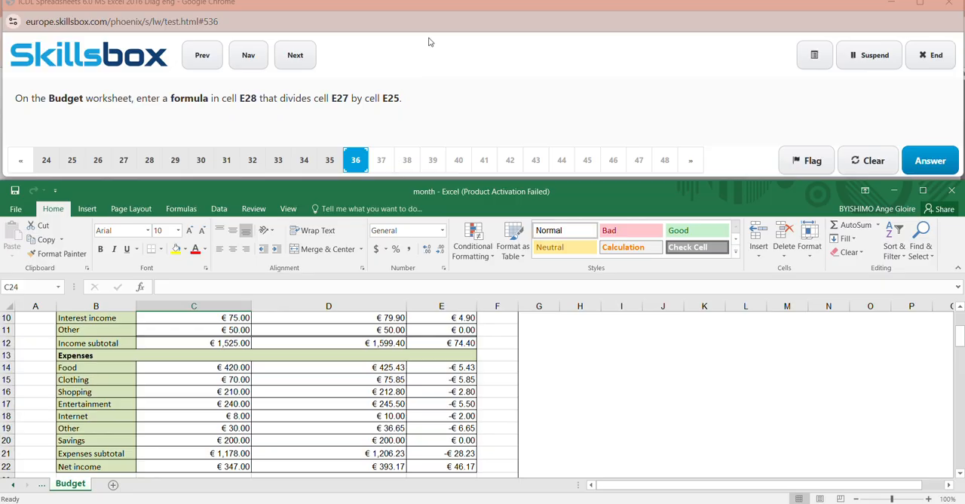
left_click(419, 16)
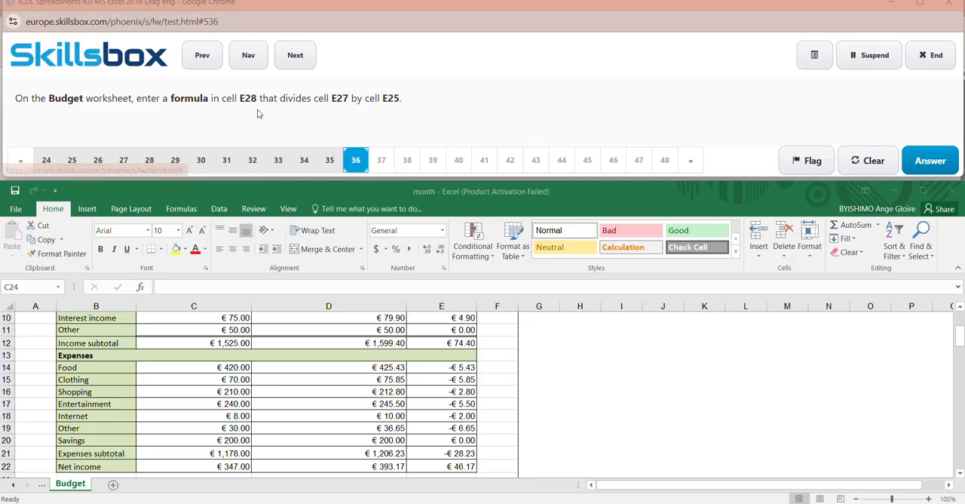
left_click(30, 289)
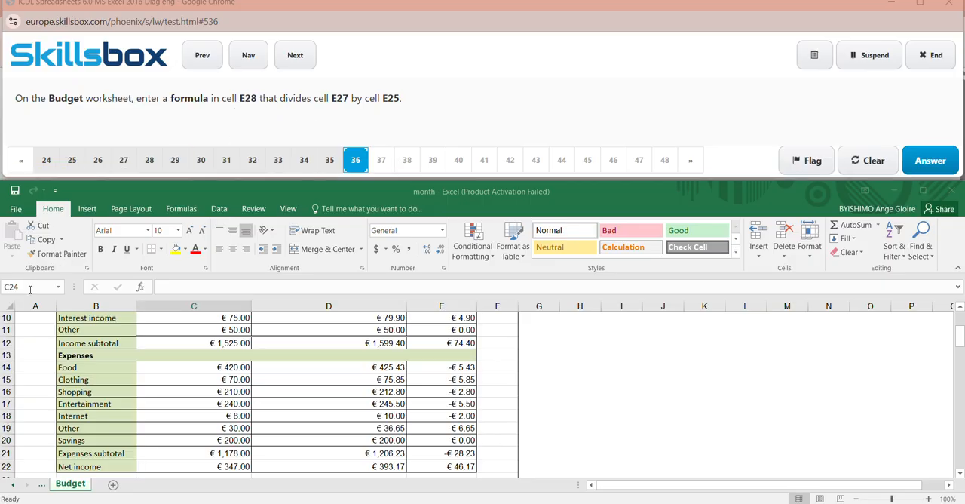
key("BackSpace")
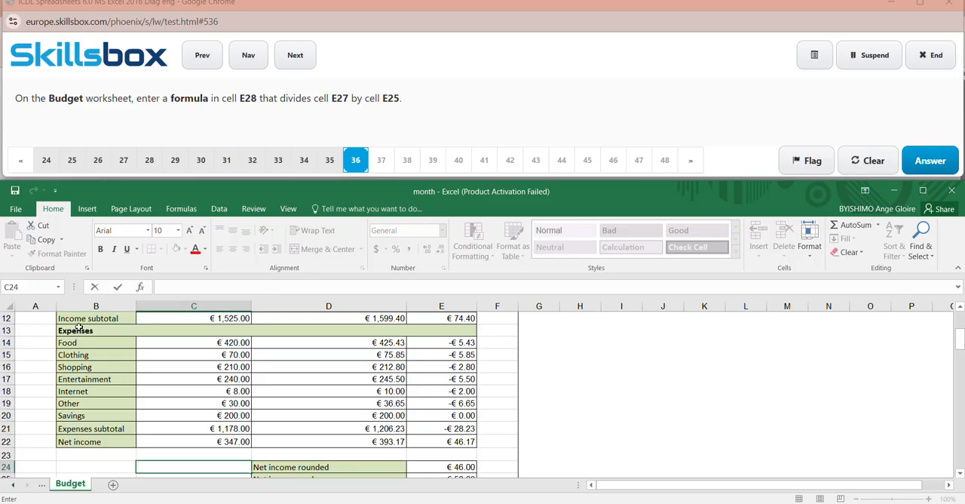
left_click(580, 454)
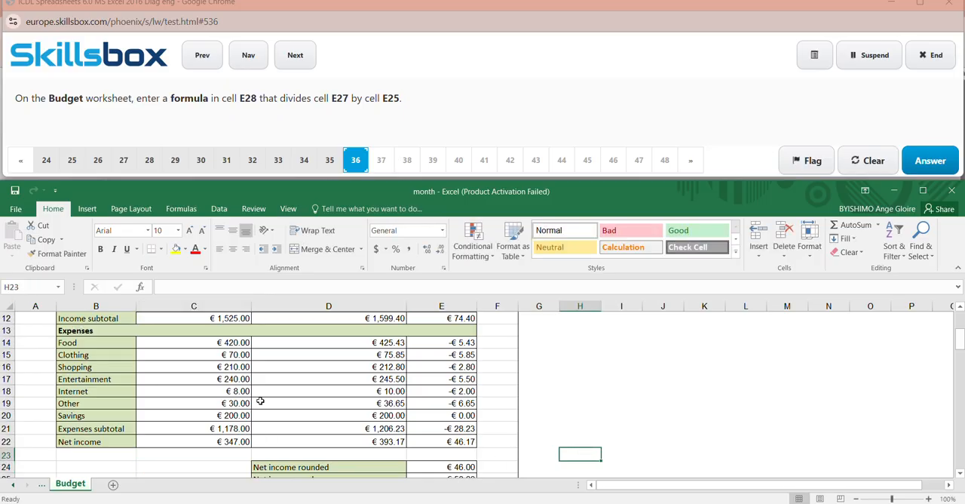
- Enter the formula =E27/E25 in cell E28 of the Budget worksheet and submit the answer to question 36
left_click(26, 289)
key("BackSpace")
type("E28")
key("Return")
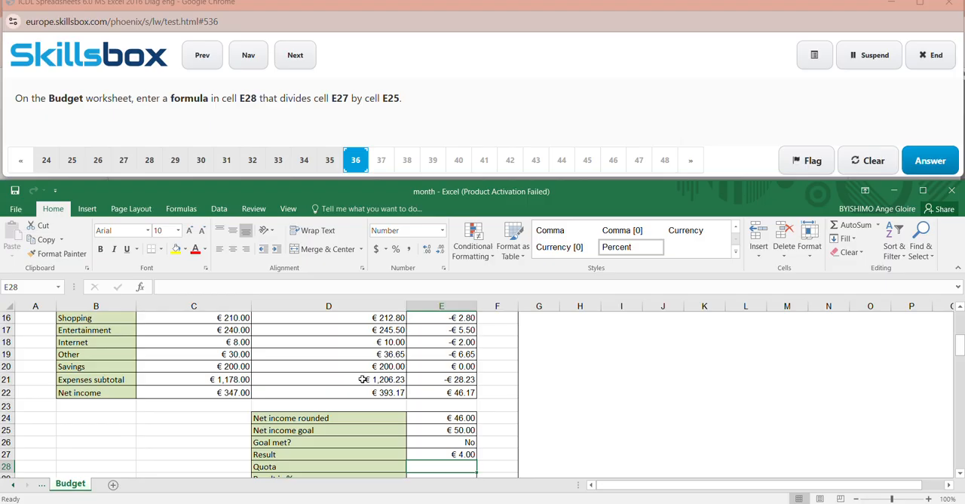
type("=")
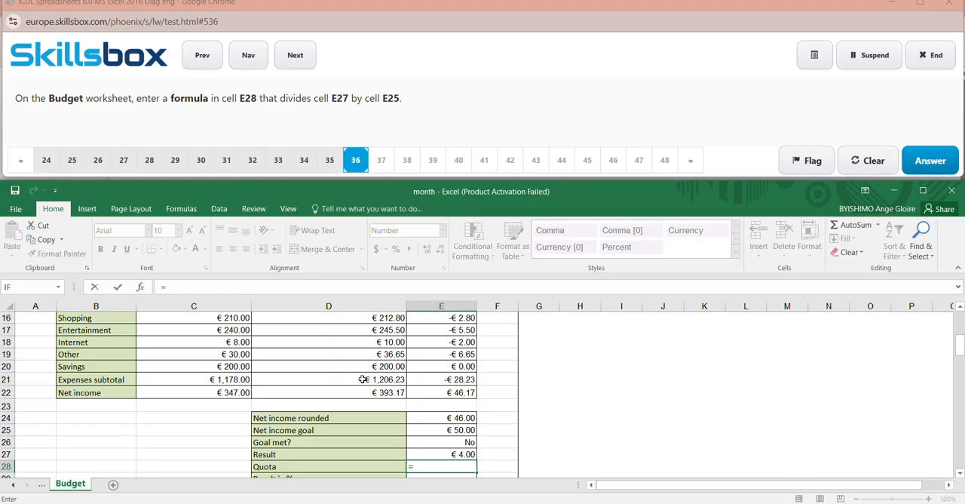
type("E")
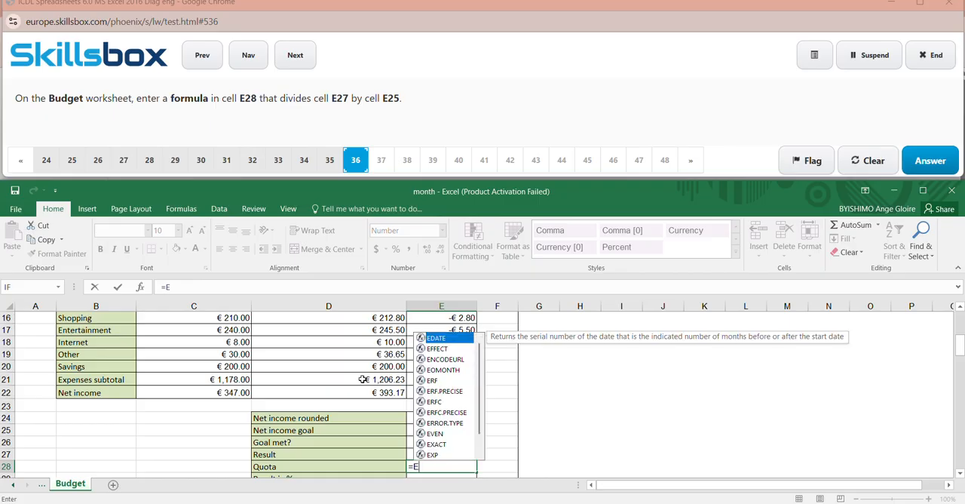
type("27")
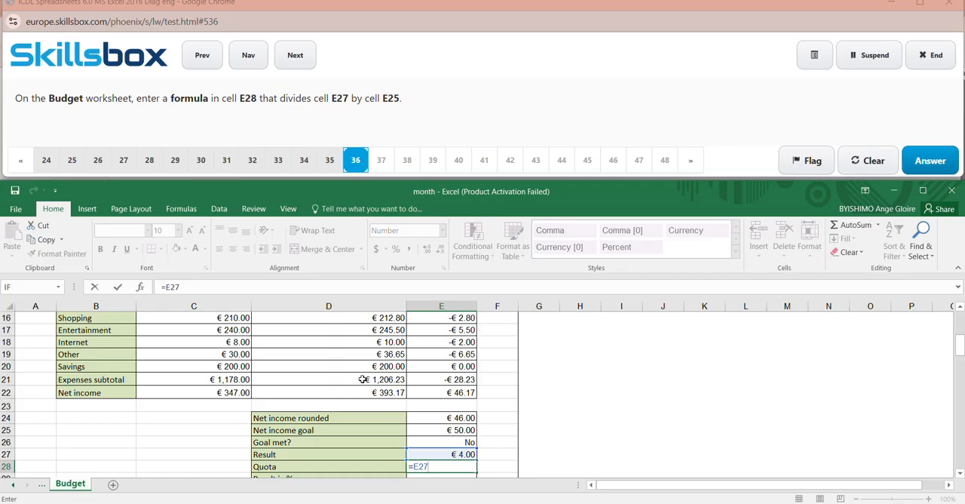
type("/E25")
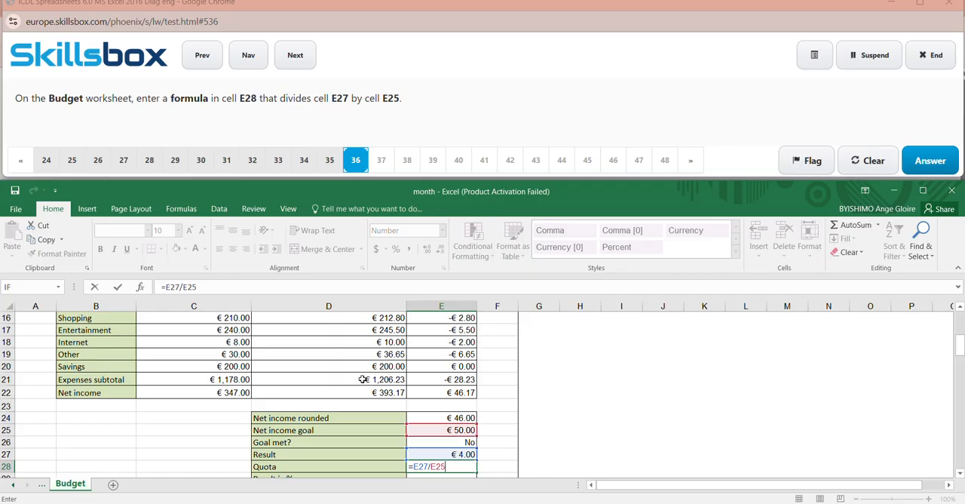
left_click(612, 427)
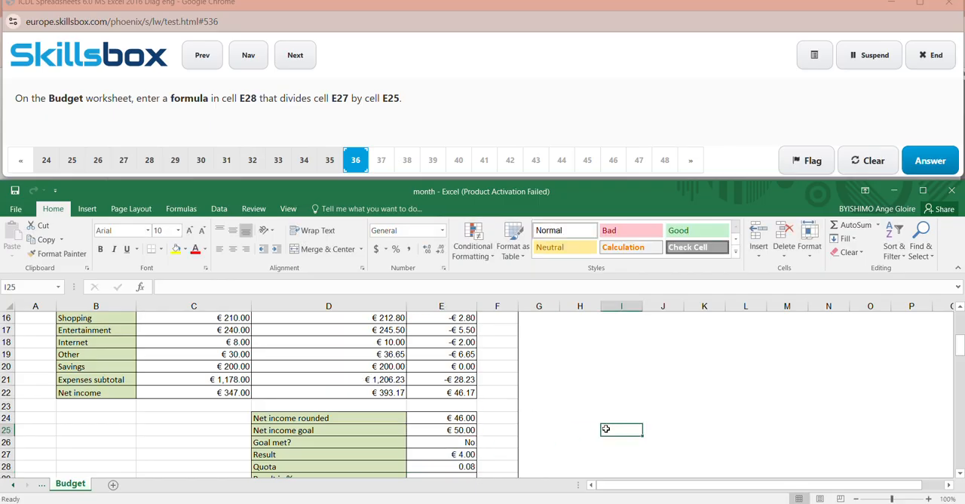
left_click(932, 155)
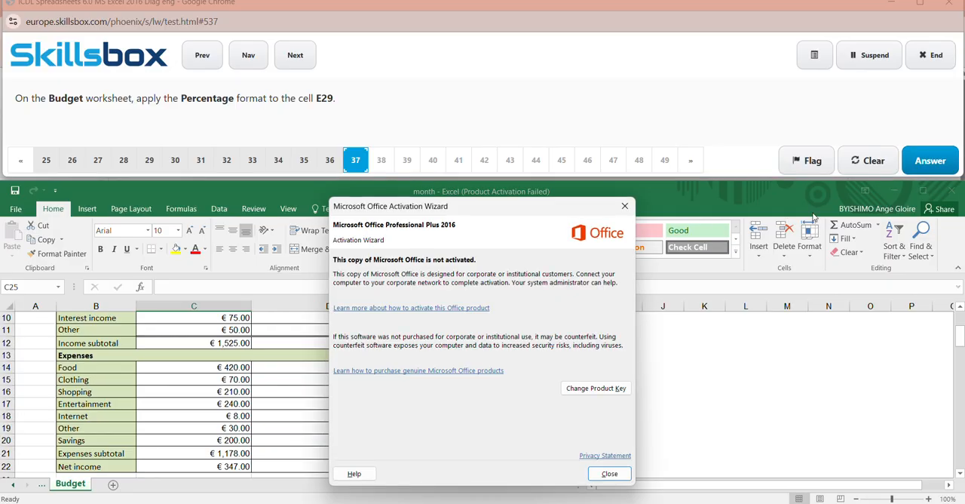
- Dismiss the activation notice, apply the Percentage format to cell E29 on the Budget worksheet, and submit the answer to question 37
left_click(624, 206)
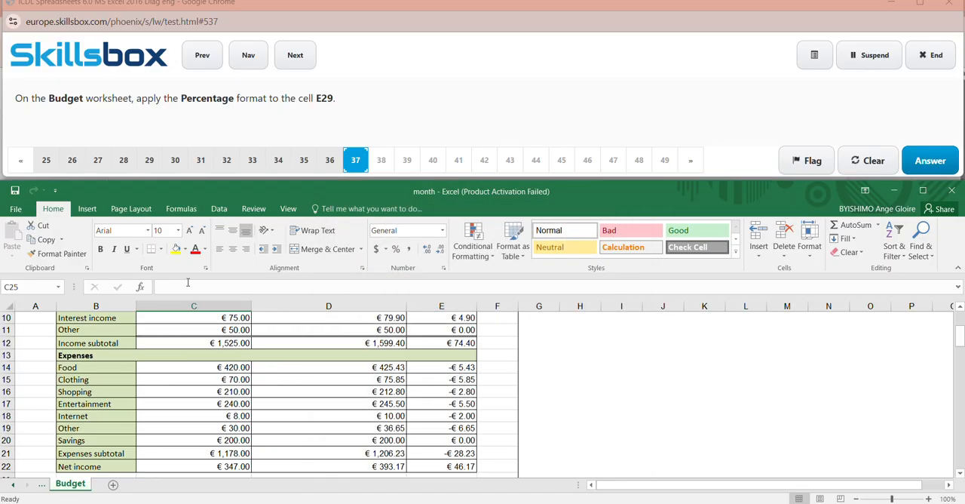
left_click(28, 288)
key("BackSpace")
type("E29")
key("Return")
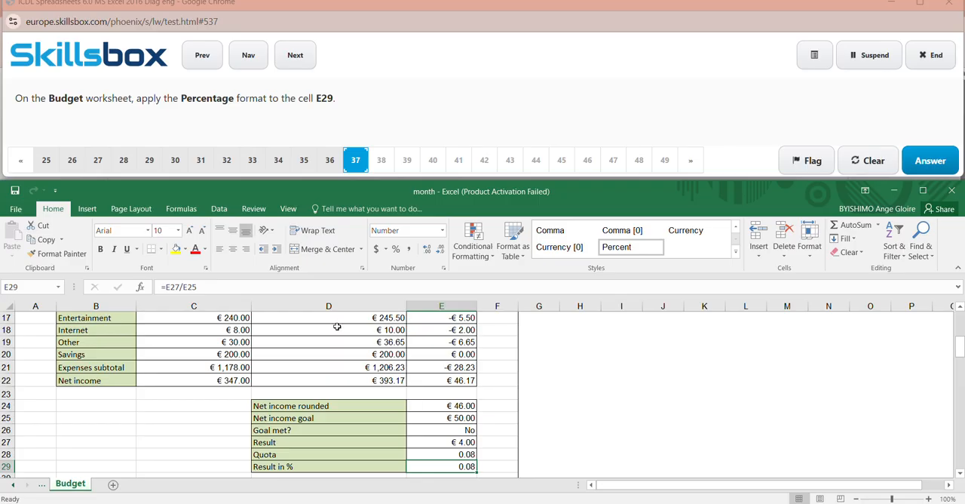
left_click(398, 249)
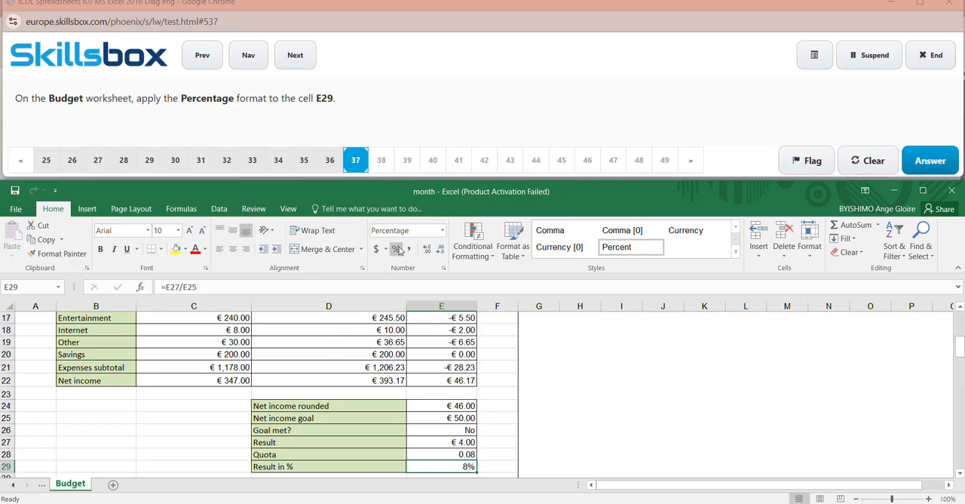
left_click(575, 381)
left_click(934, 167)
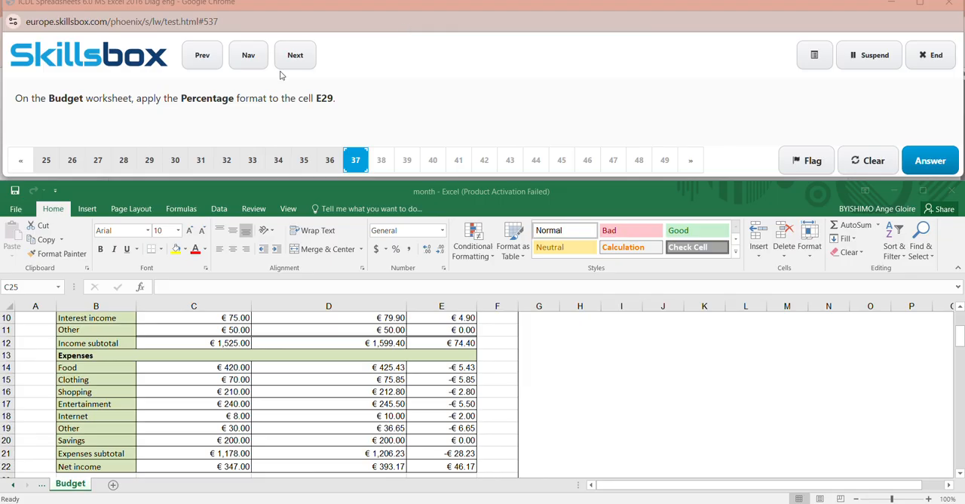
- Reapply the Percentage format to cell E29 on the Budget worksheet and try to submit the answer to question 37 again
left_click(42, 287)
key("BackSpace")
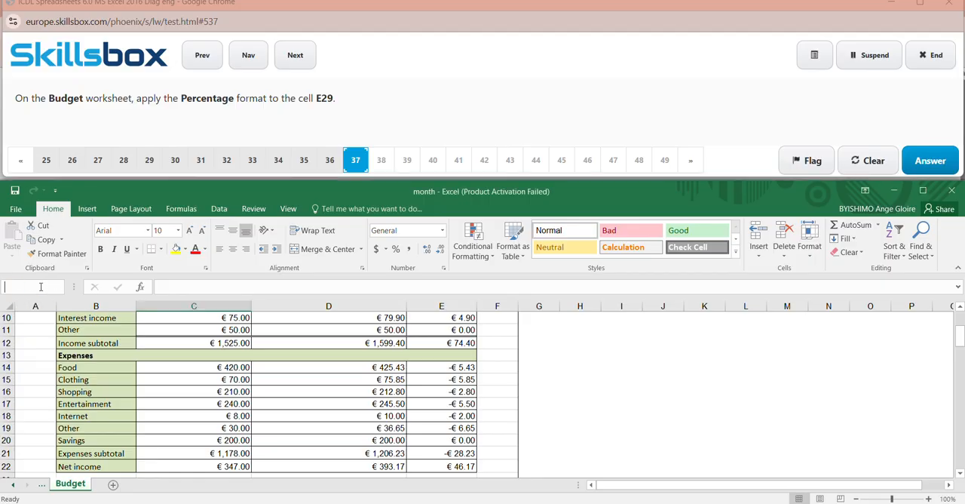
type("E29")
key("Return")
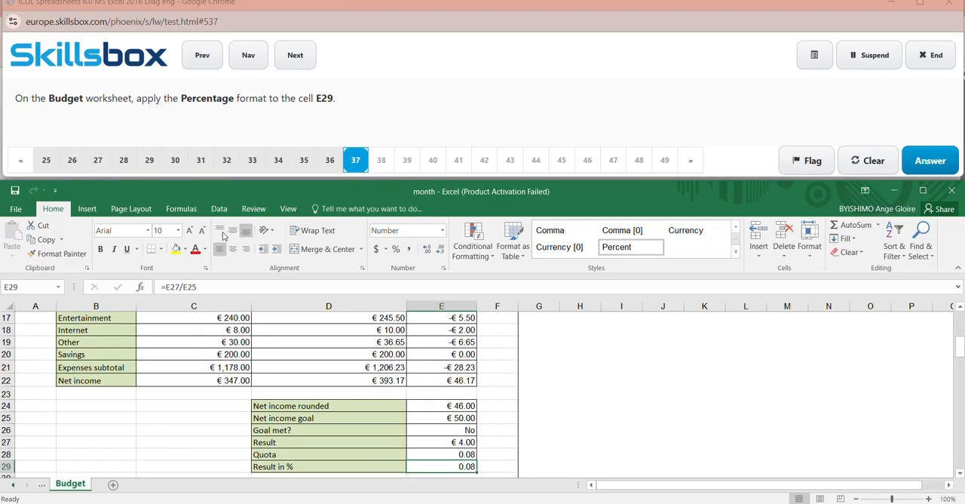
left_click(377, 251)
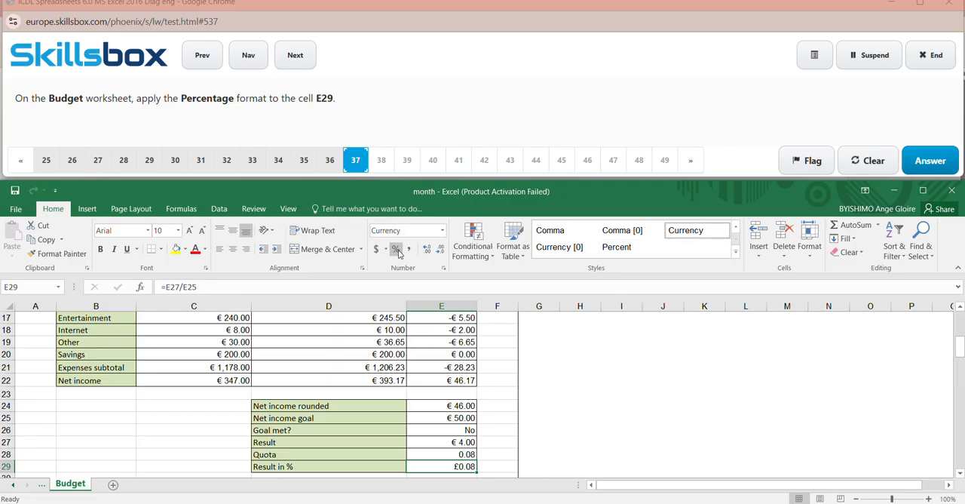
left_click(397, 251)
left_click(578, 364)
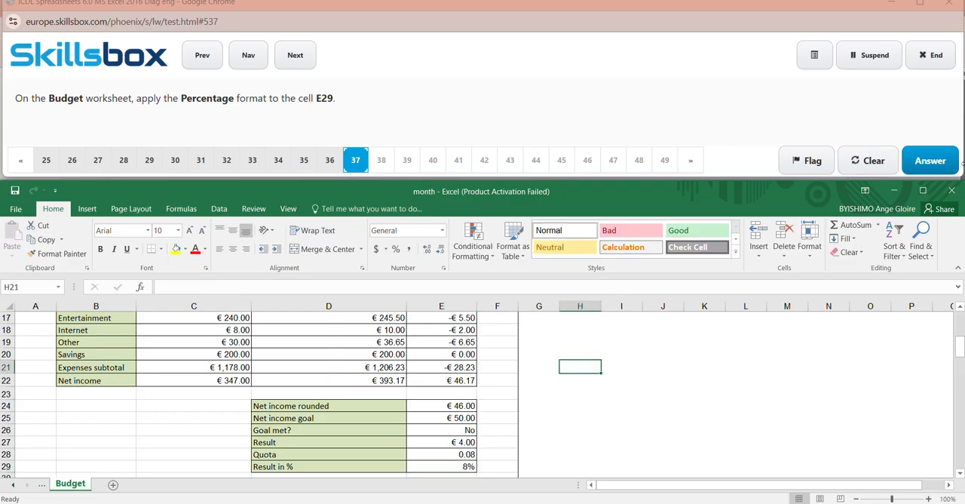
left_click(947, 163)
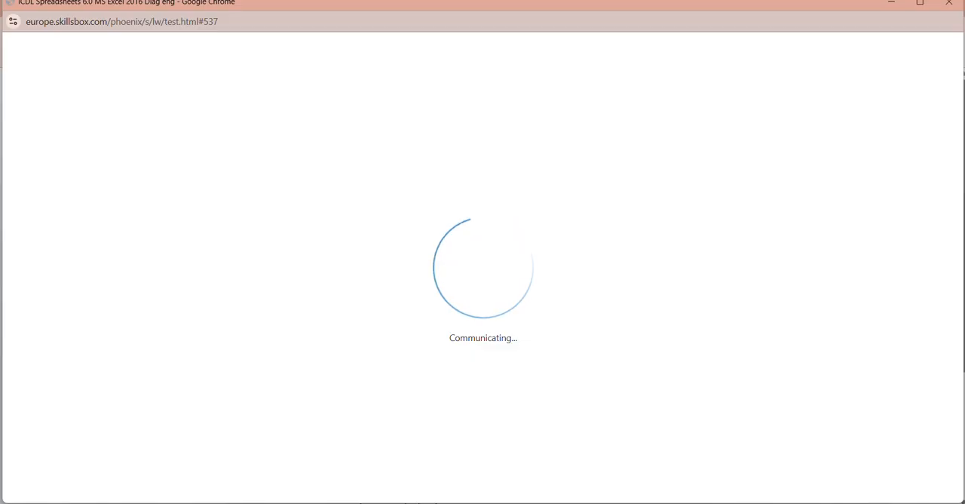
- Switch the computer's Wi-Fi off and on again, and reload the stalled test page
key("super+a")
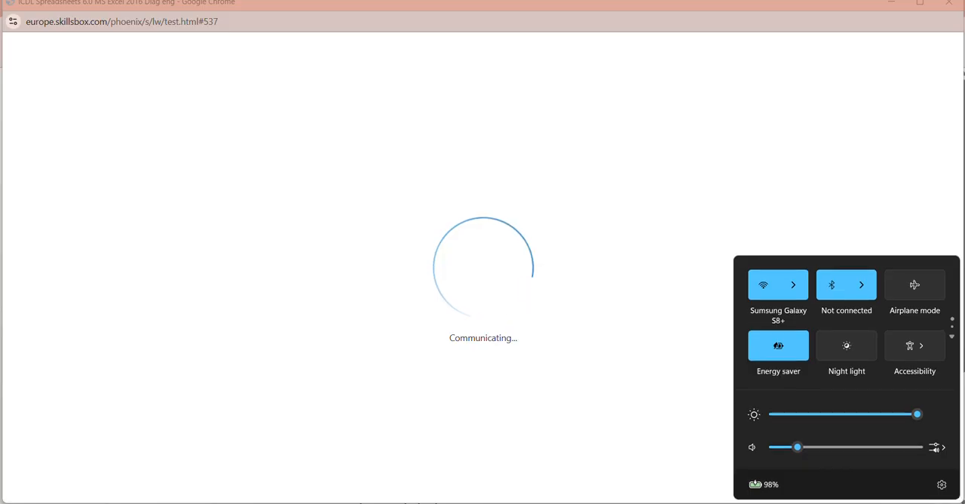
left_click(799, 284)
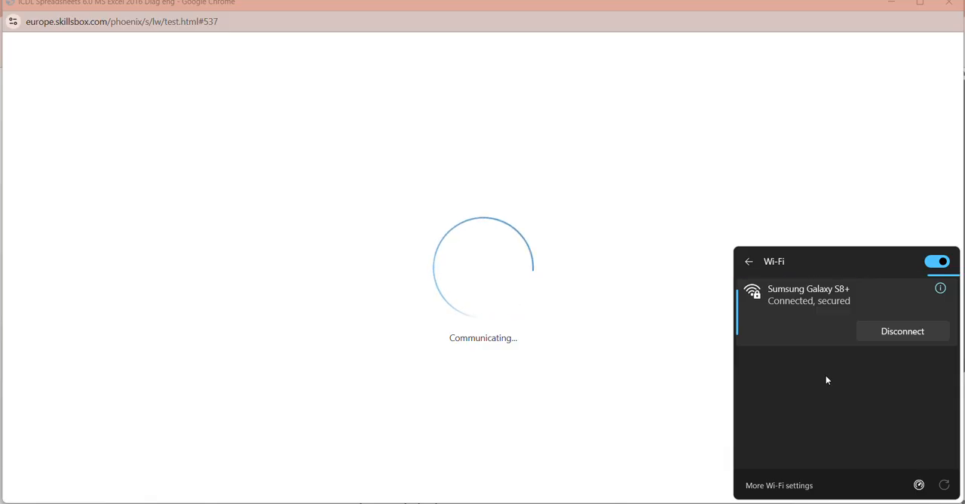
left_click(939, 264)
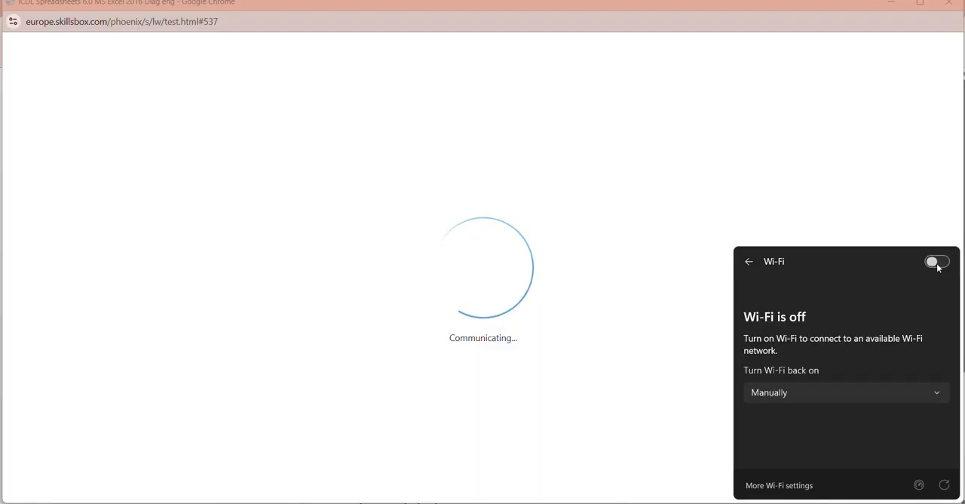
left_click(938, 264)
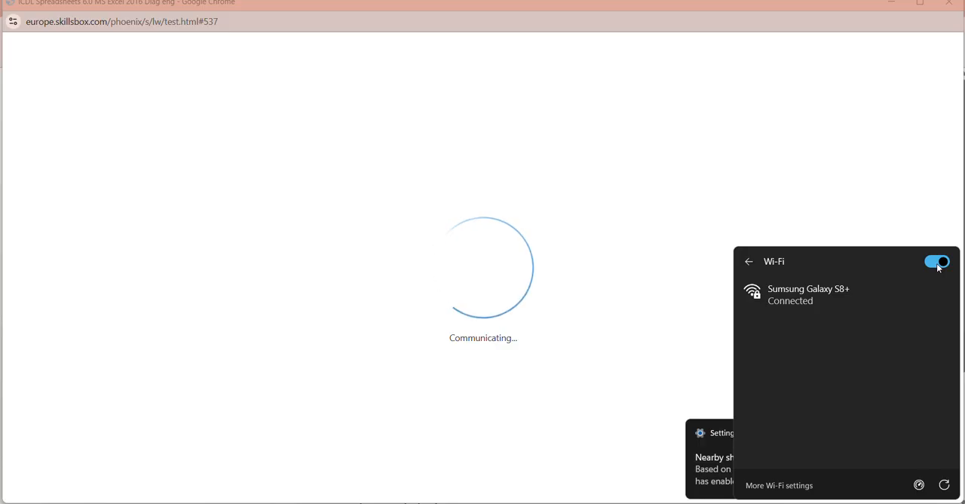
right_click(593, 182)
left_click(643, 233)
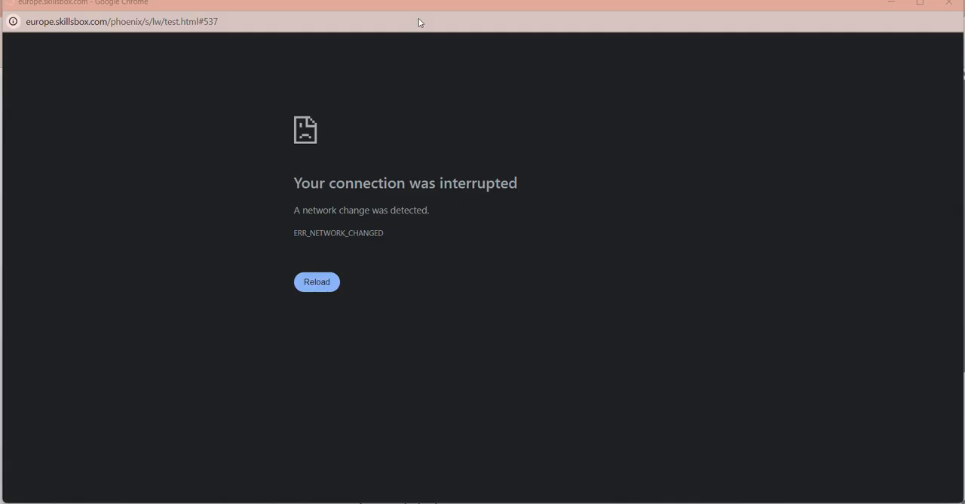
- Connect the computer to the CANALBOX-11E6-2G Wi-Fi network and reload the test page
key("super+a")
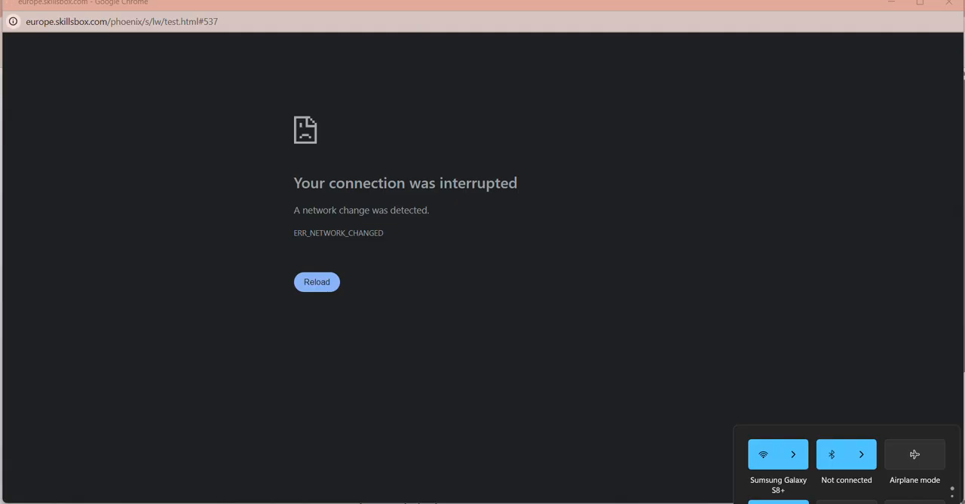
left_click(789, 298)
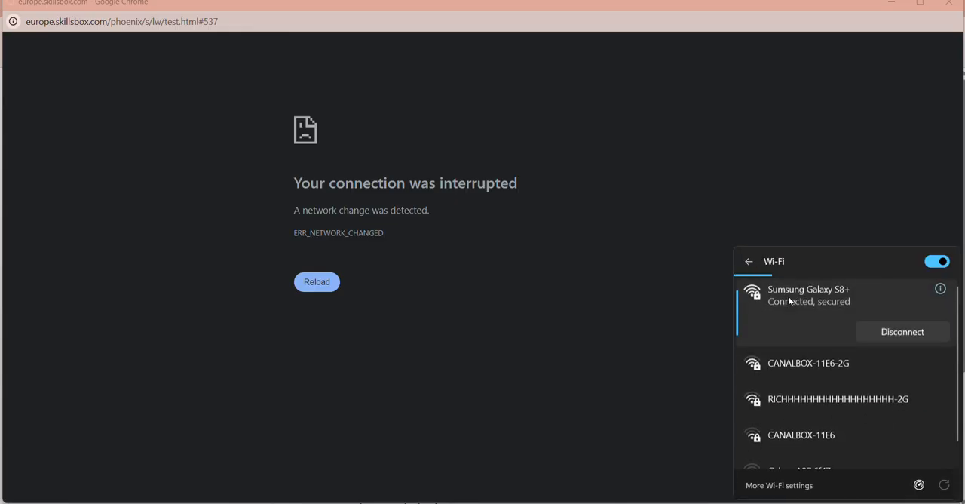
left_click(821, 365)
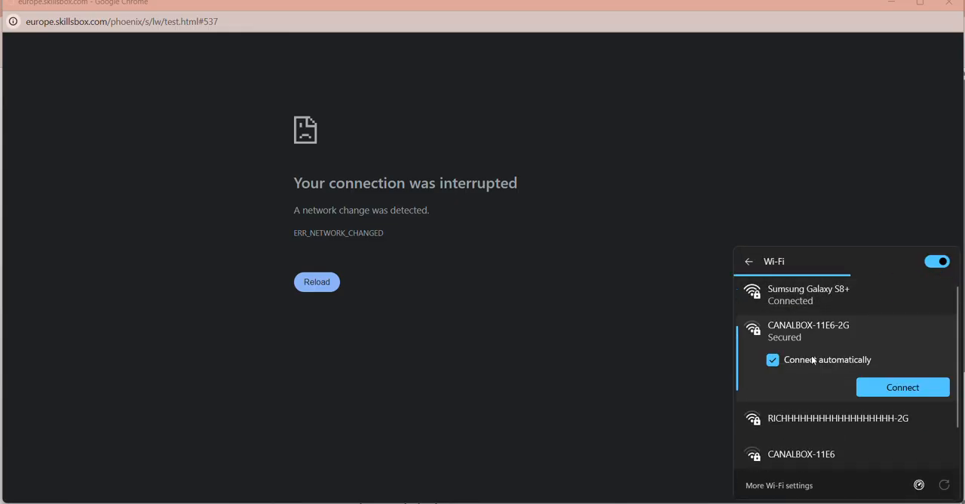
left_click(891, 389)
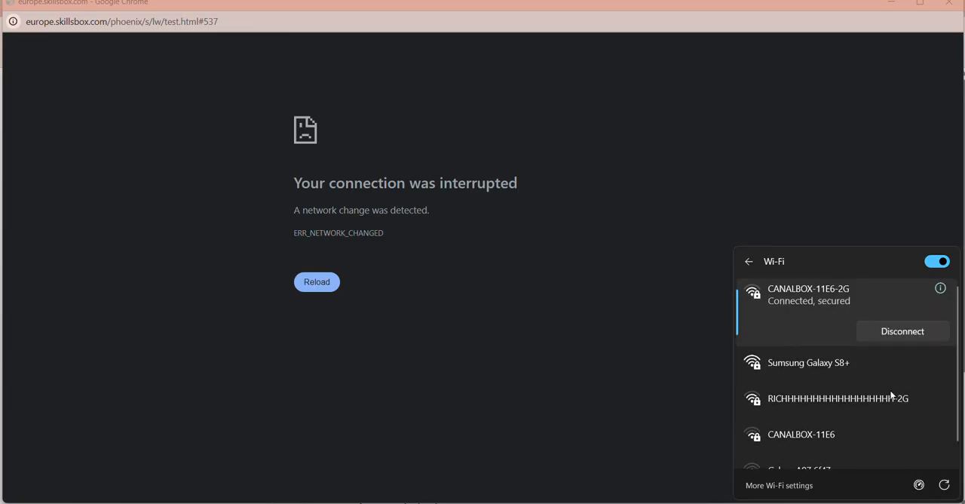
right_click(603, 197)
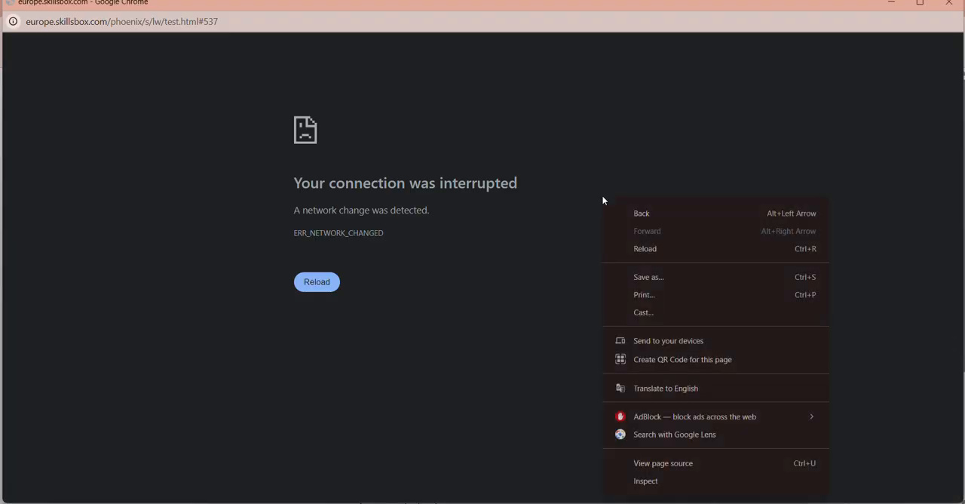
left_click(649, 251)
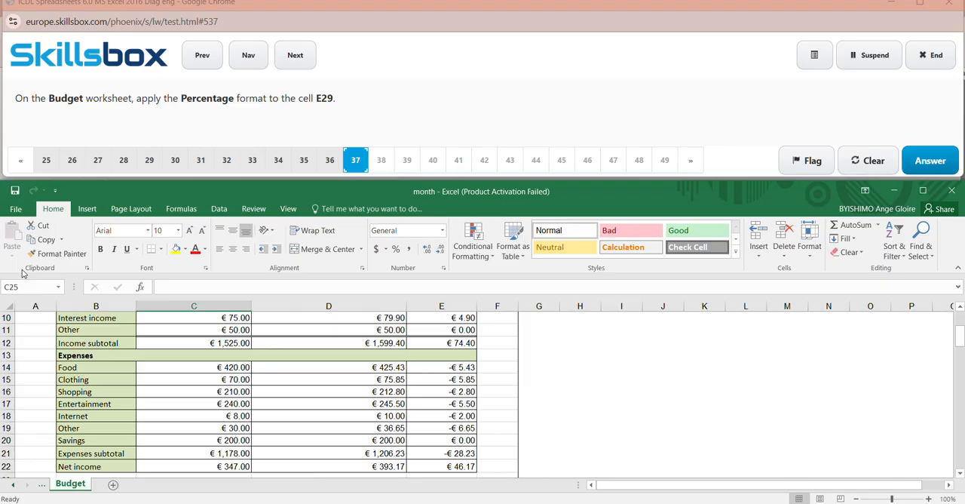
- Format cell E29 on the Budget worksheet as Percentage, submit the answer to question 37, and close the Office activation notices
left_click(33, 282)
key("BackSpace")
key("Return")
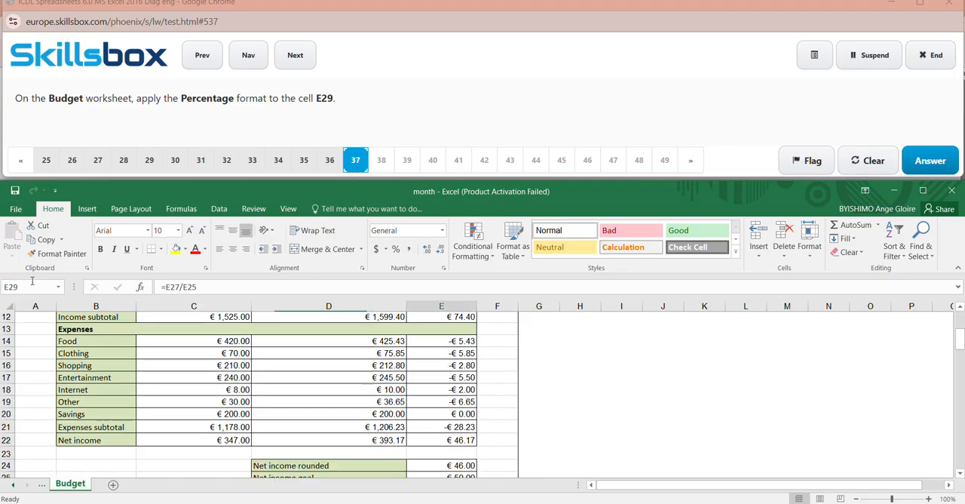
left_click(397, 251)
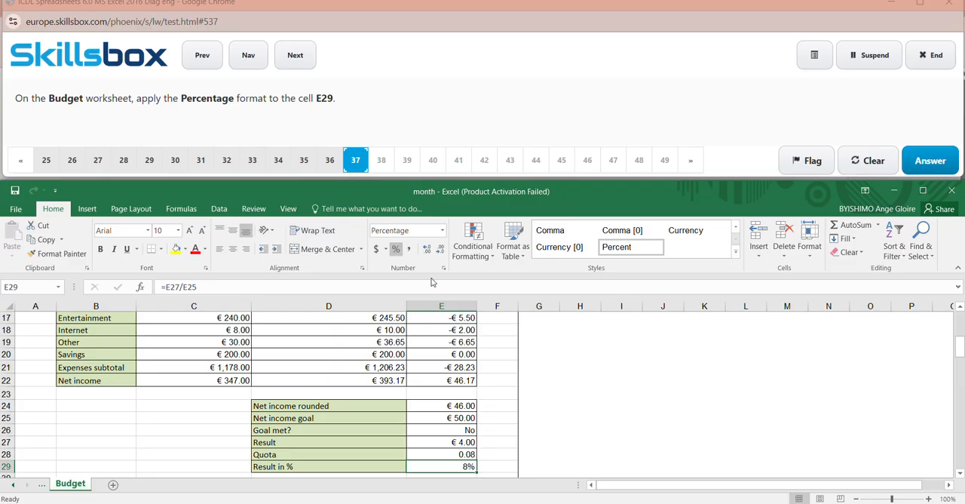
left_click(573, 442)
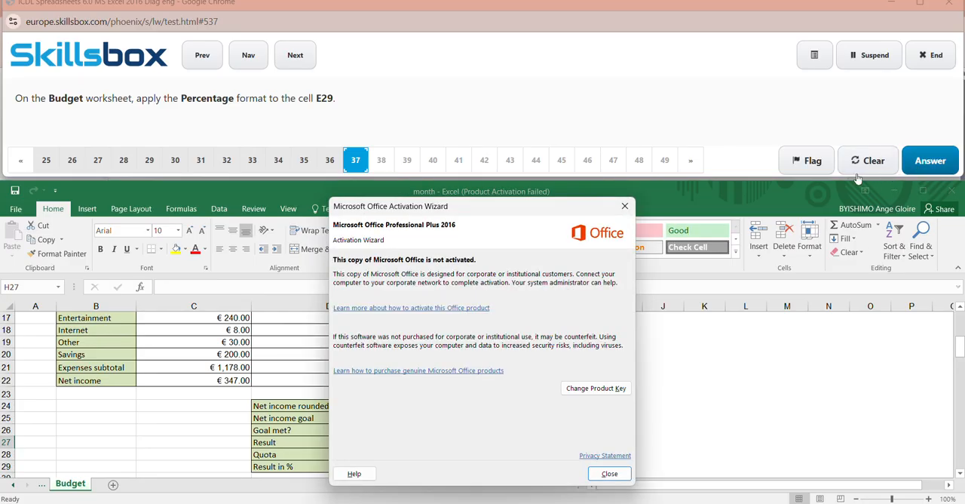
left_click(624, 205)
left_click(932, 161)
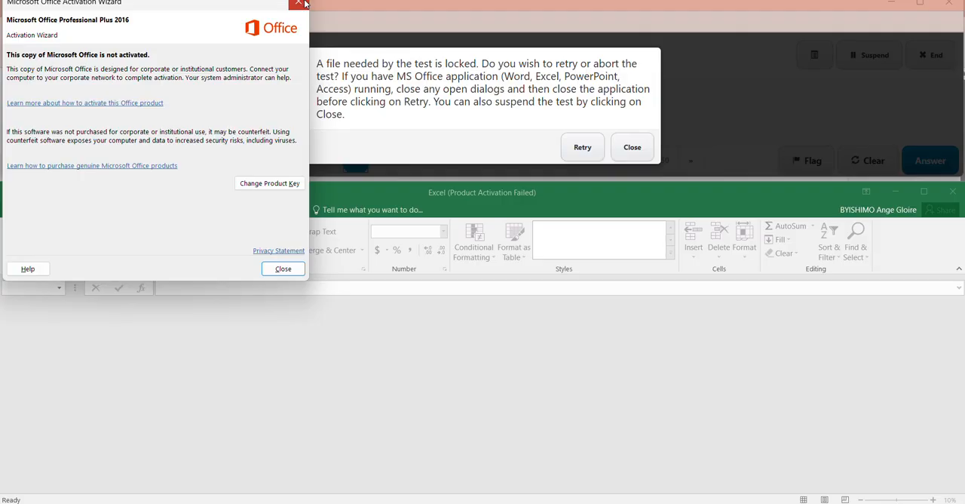
left_click(302, 3)
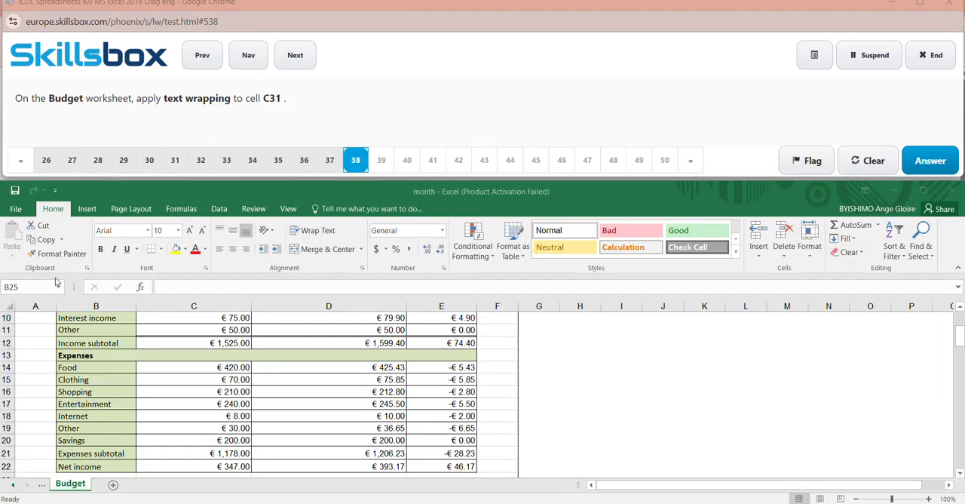
left_click(37, 288)
left_click(37, 288)
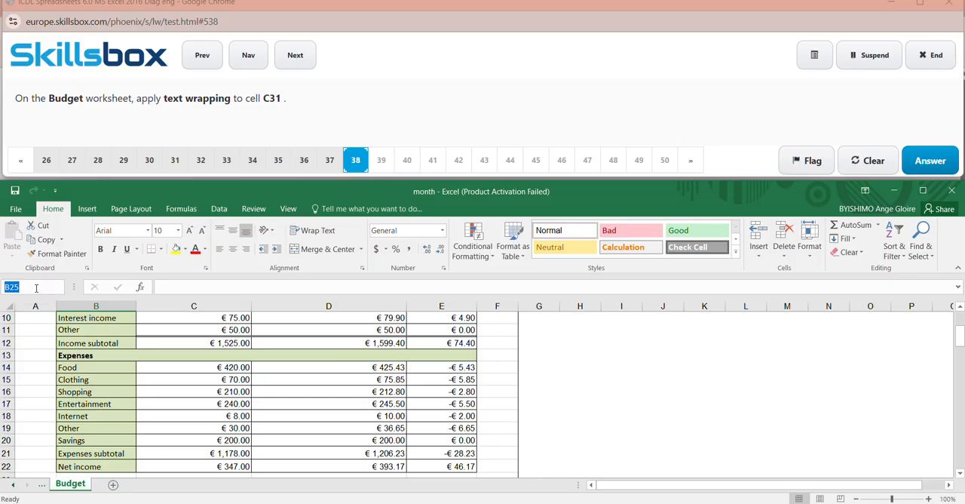
key("BackSpace")
left_click(418, 15)
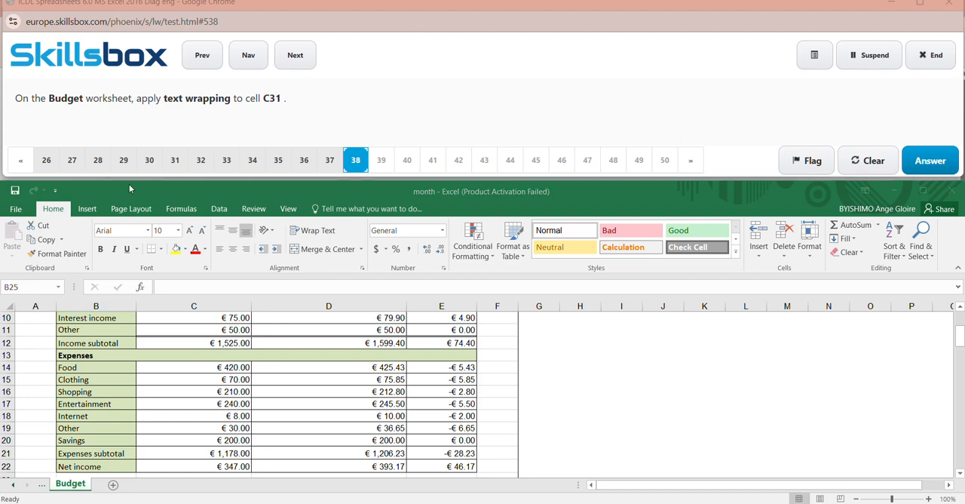
- Apply text wrapping to cell C31 on the Budget worksheet and submit the answer to question 38
left_click(28, 286)
left_click(28, 287)
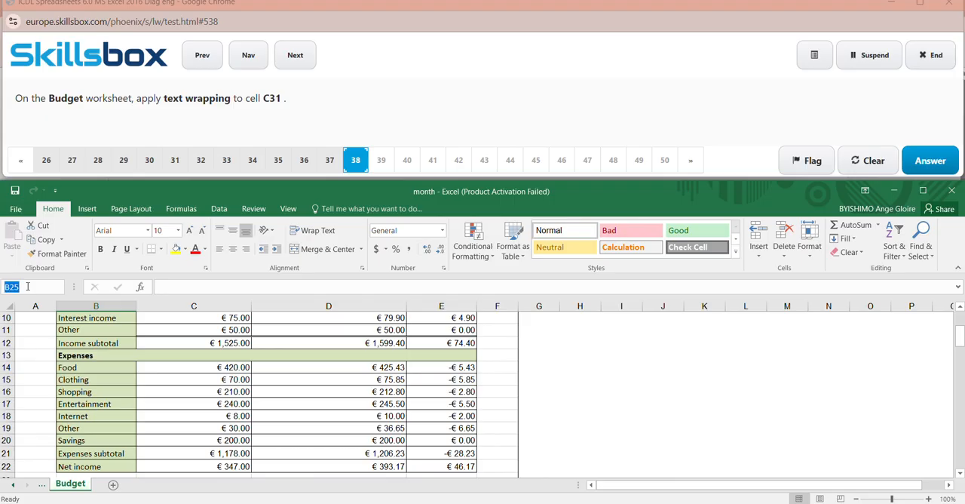
key("BackSpace")
type("C31")
key("Return")
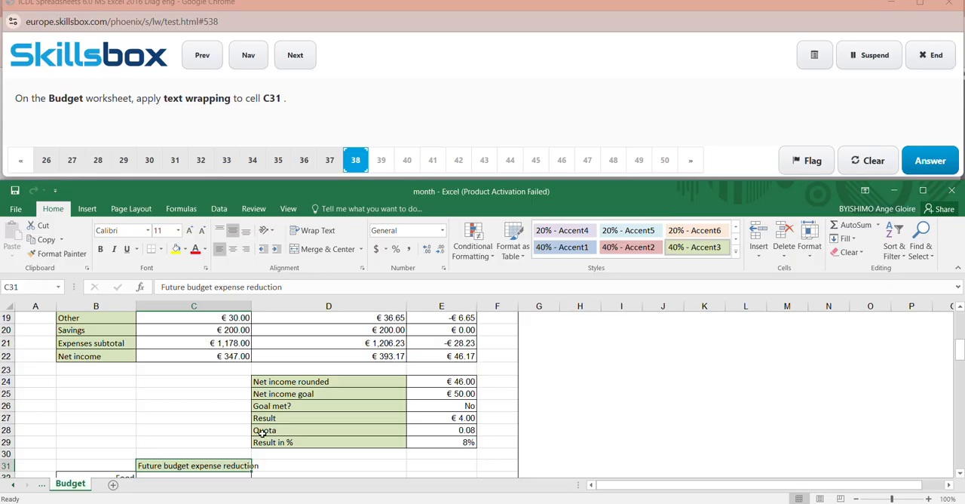
left_click(324, 239)
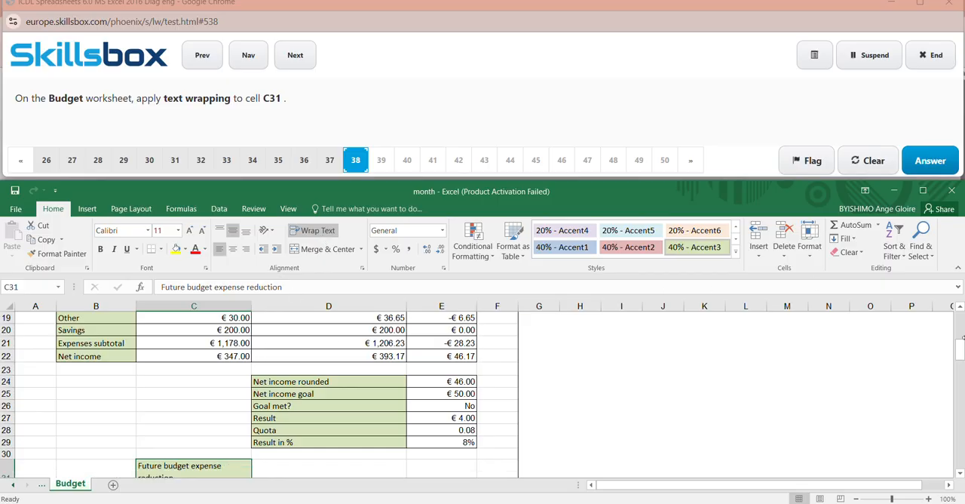
left_click_drag(960, 350, 961, 366)
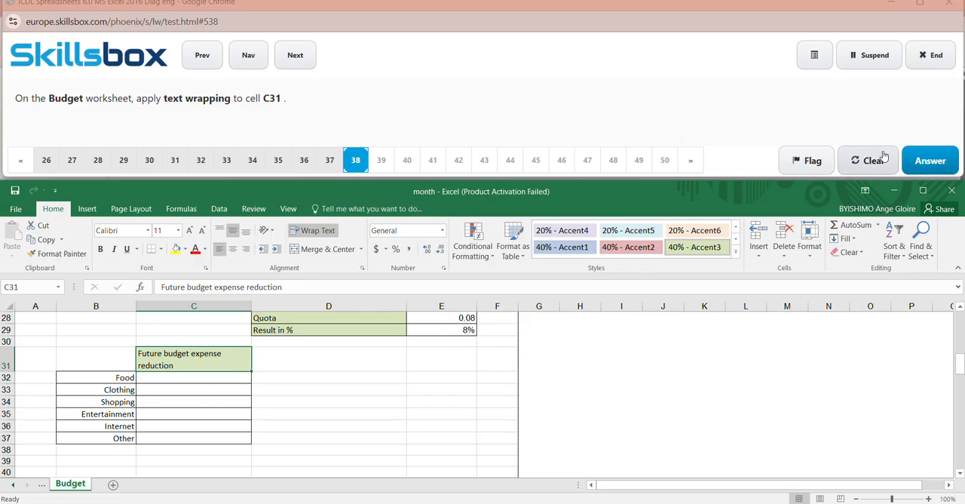
left_click(947, 161)
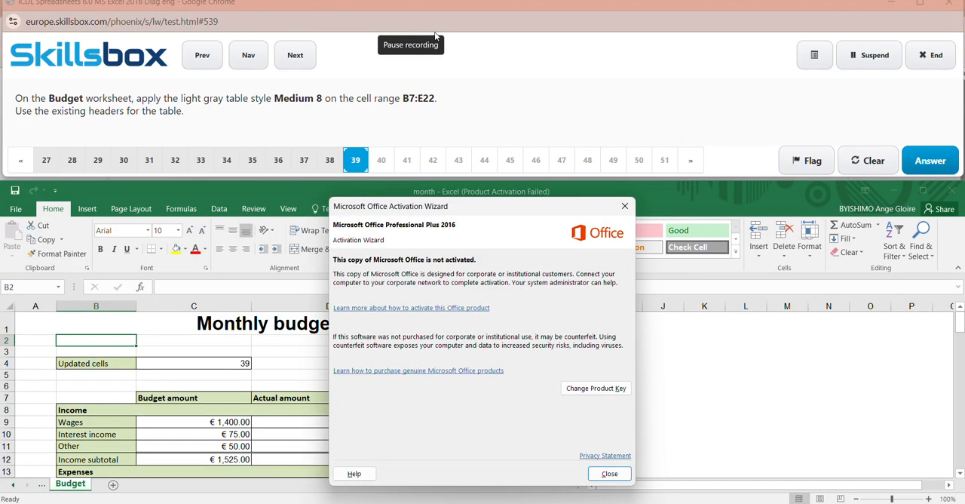
- Dismiss the activation notice and format the range B7:E22 on the Budget worksheet with Table Style Medium 8, using the existing headers
left_click(625, 206)
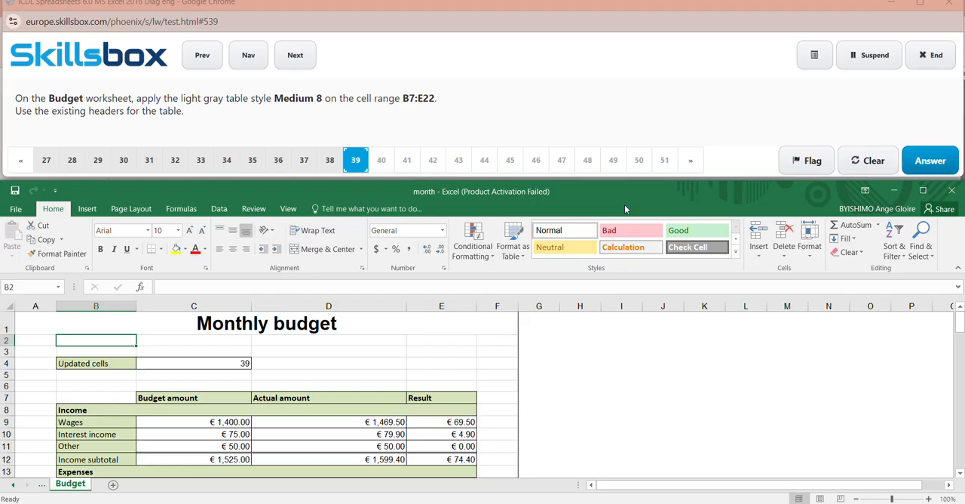
left_click(42, 289)
key("BackSpace")
type("22")
key("Return")
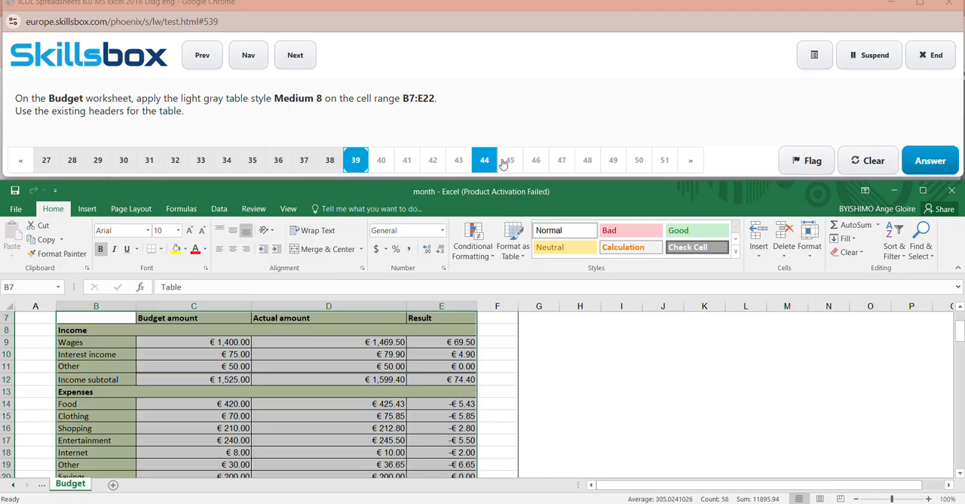
left_click(521, 257)
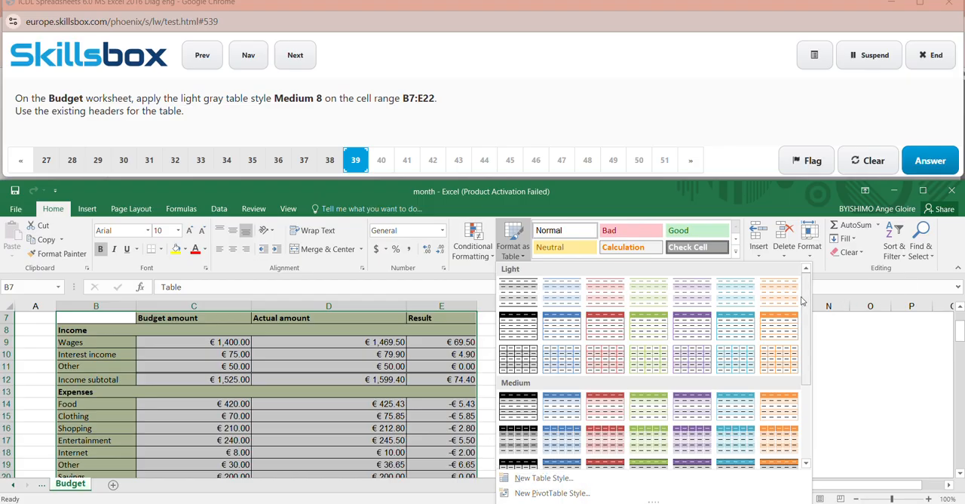
scroll(804, 299, "down", 2)
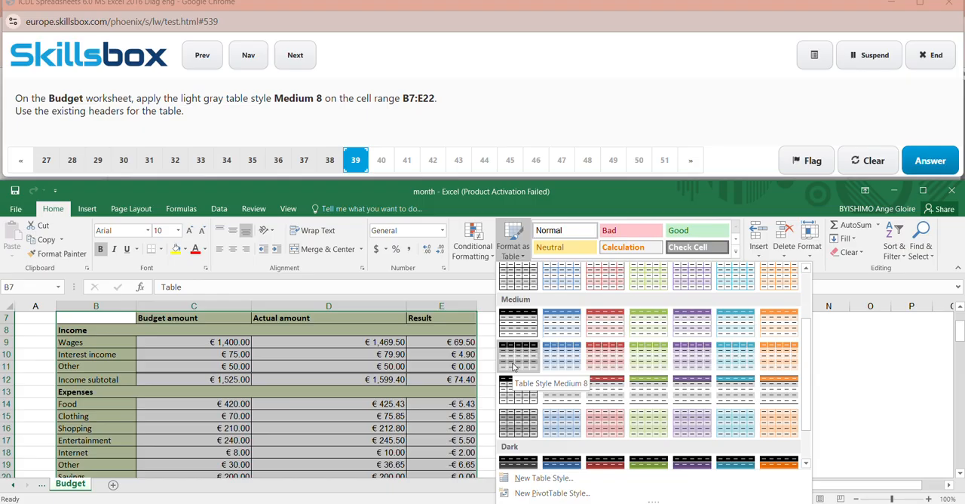
left_click(513, 365)
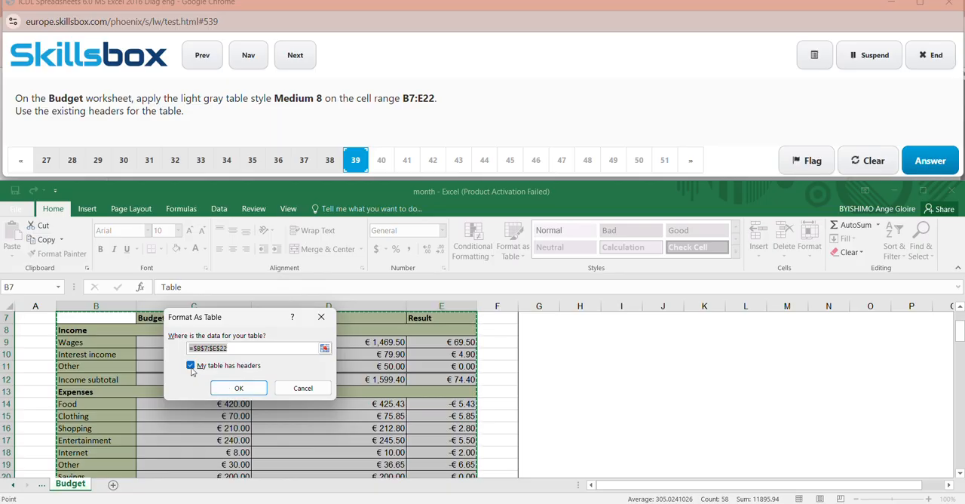
left_click(238, 387)
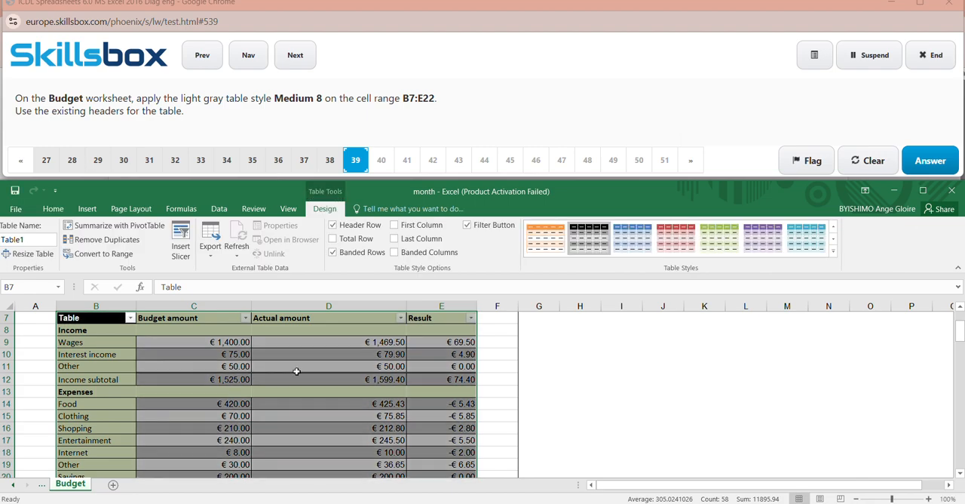
left_click(426, 16)
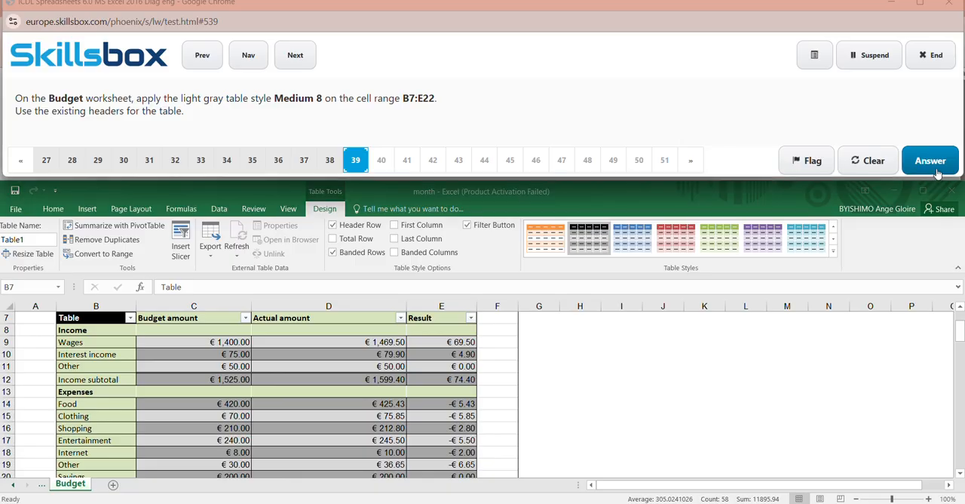
- Submit the answer to question 39 and close the Office activation notice
left_click(931, 161)
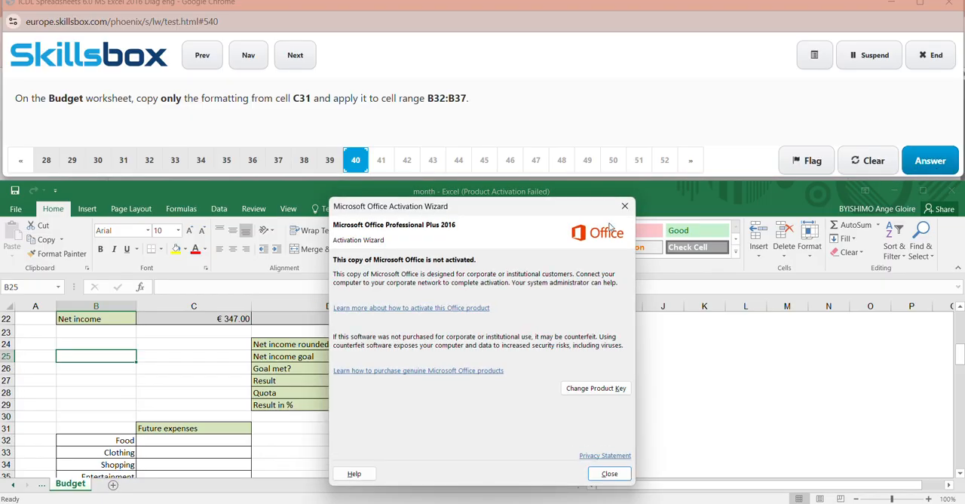
left_click(624, 208)
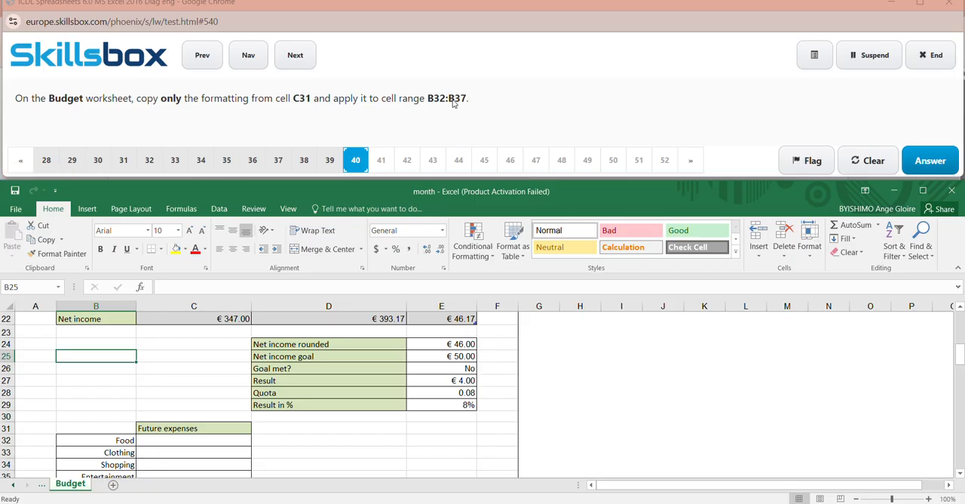
- Copy only the formatting of cell C31 onto the range B31:B37 on the Budget worksheet and submit the answer to question 40
left_click(29, 287)
key("BackSpace")
type("C31")
key("Return")
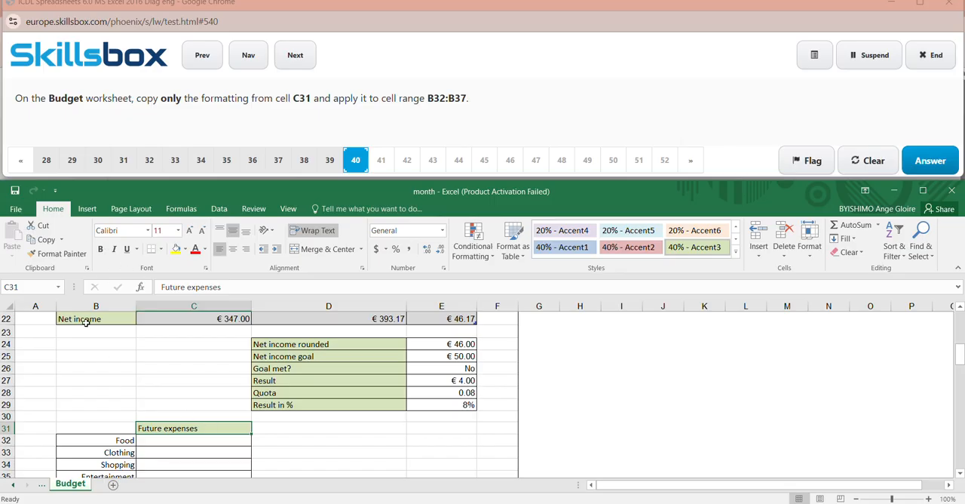
left_click(57, 254)
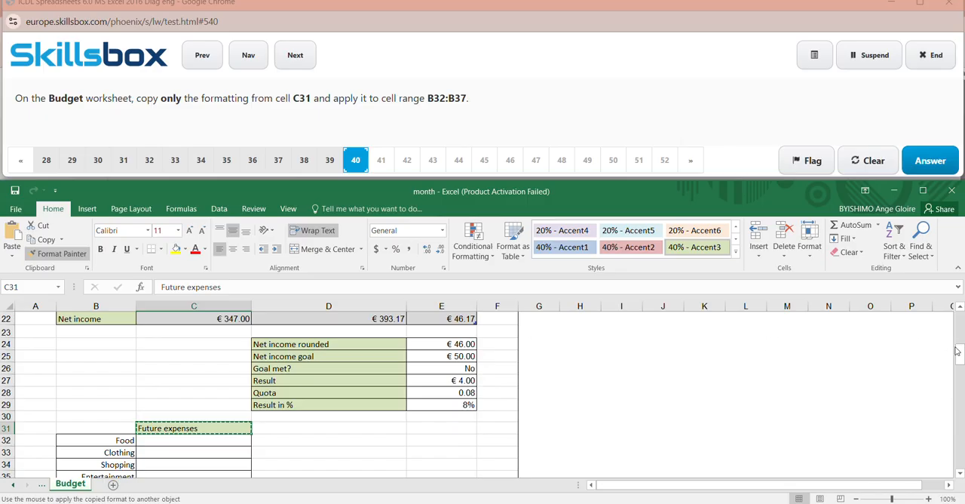
left_click_drag(957, 351, 960, 366)
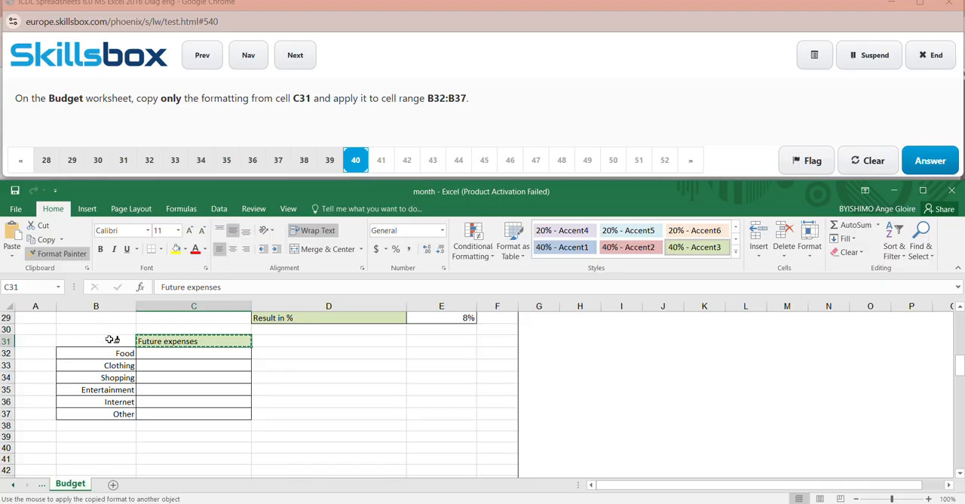
left_click_drag(111, 339, 115, 415)
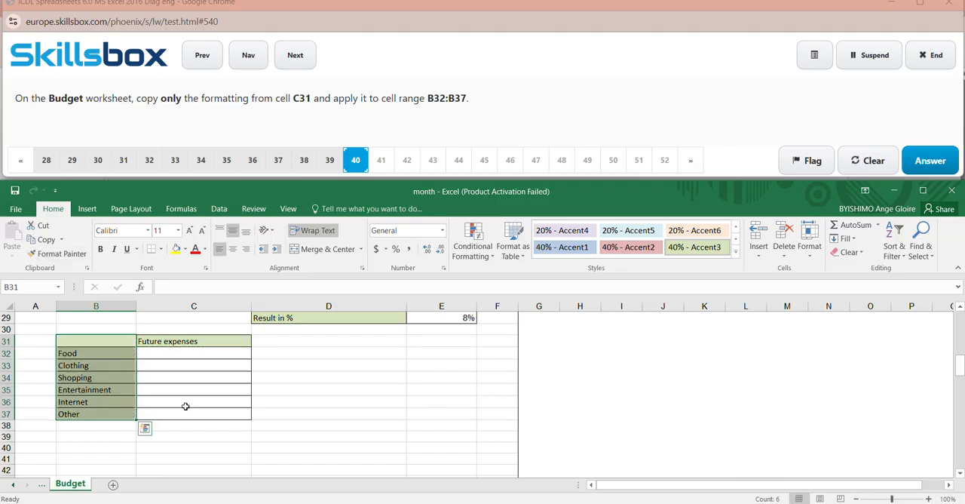
left_click(363, 400)
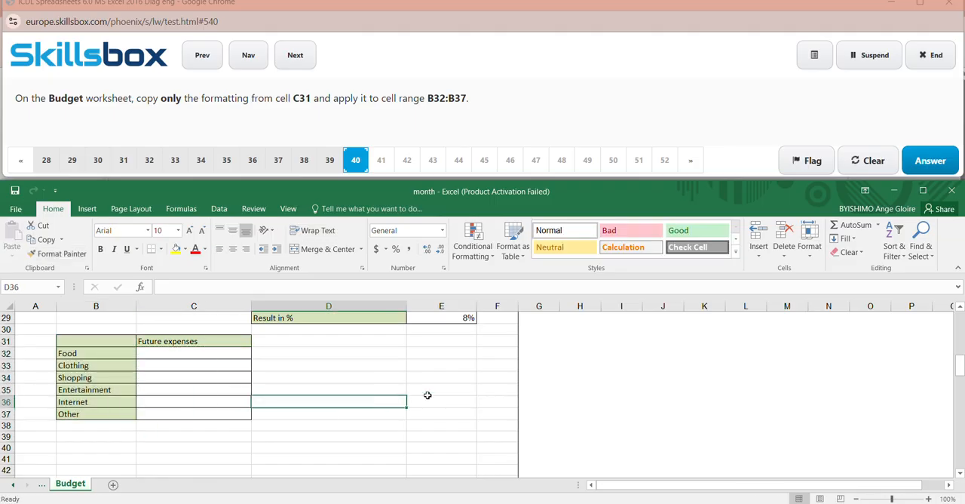
double_click(117, 338)
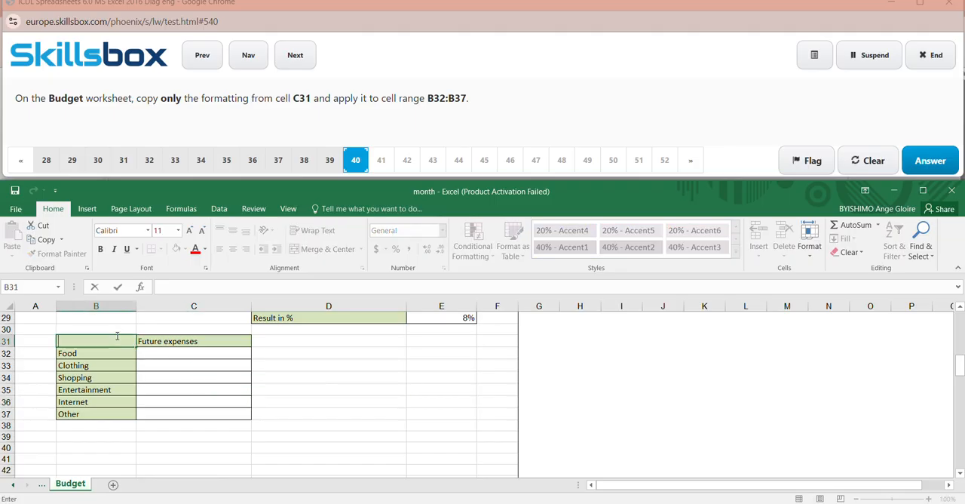
left_click(392, 390)
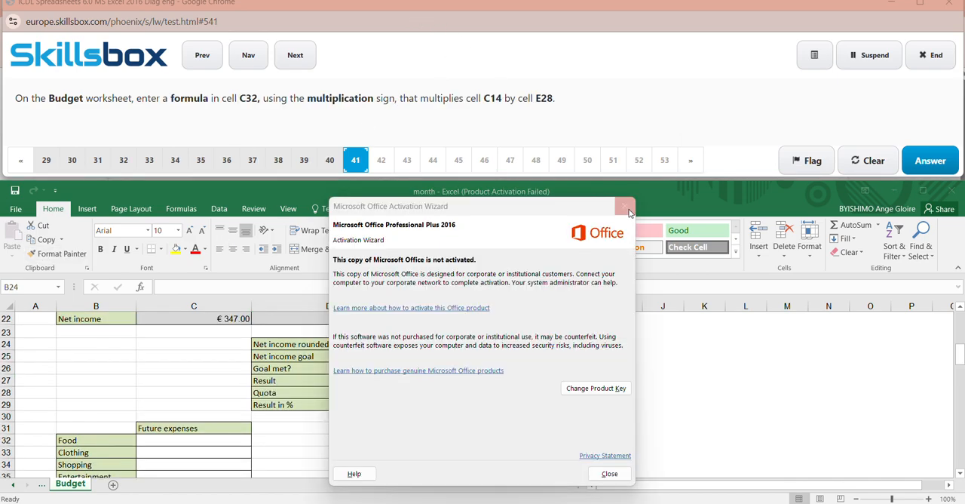
- Close the activation notice and enter the formula =C14*E28 in cell C32 on the Budget worksheet
left_click(626, 206)
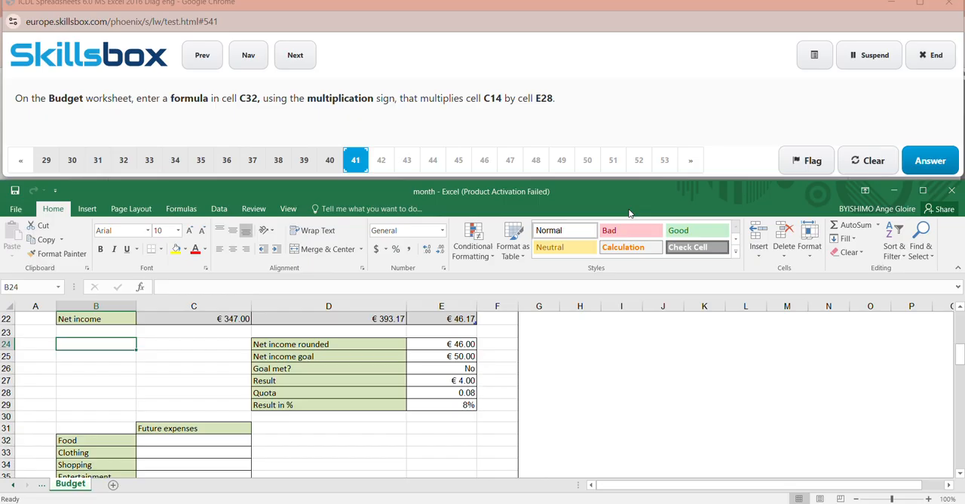
left_click(418, 15)
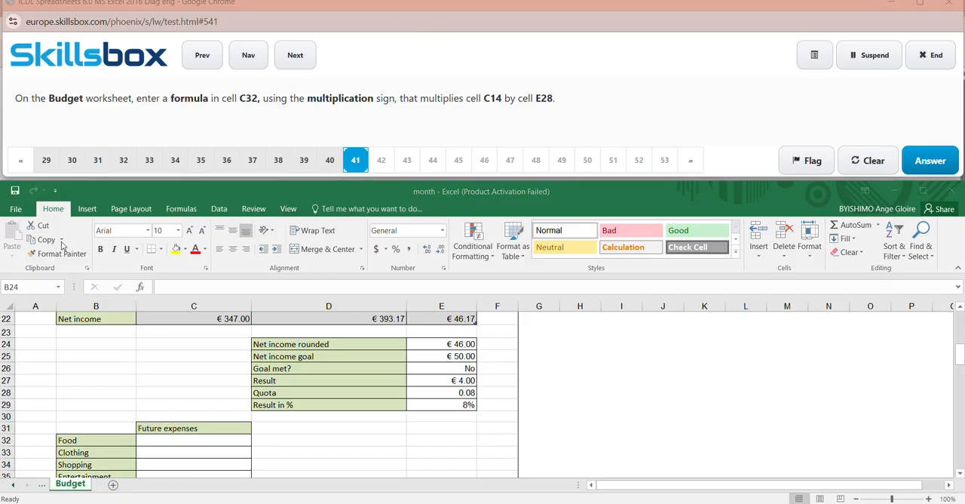
left_click(22, 284)
left_click(21, 285)
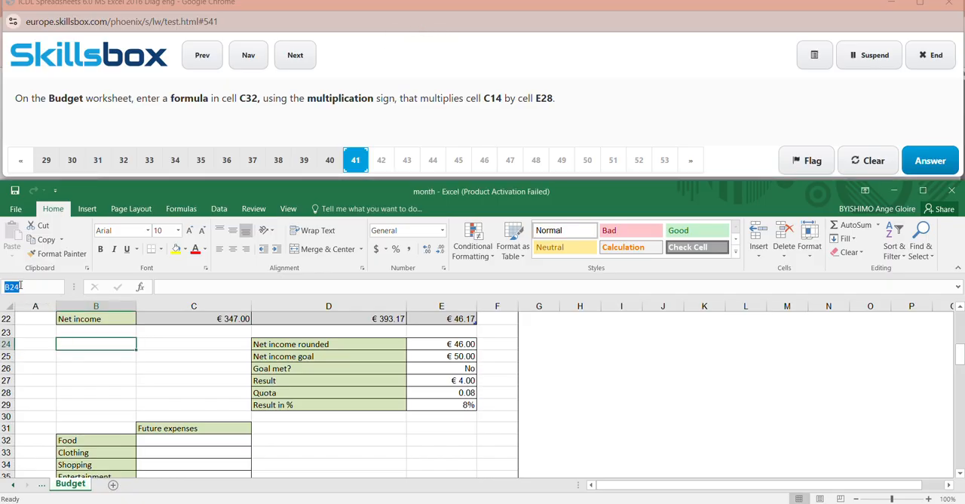
key("BackSpace")
type("C32")
key("Return")
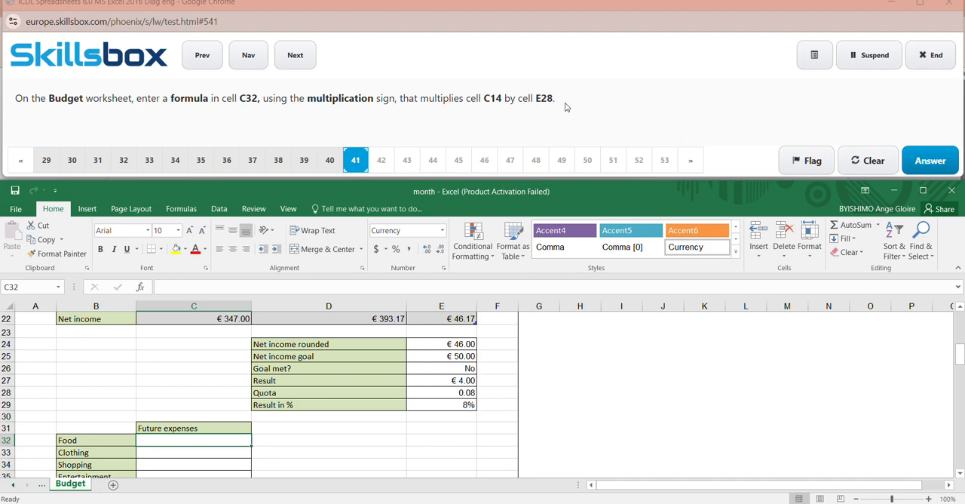
type("=")
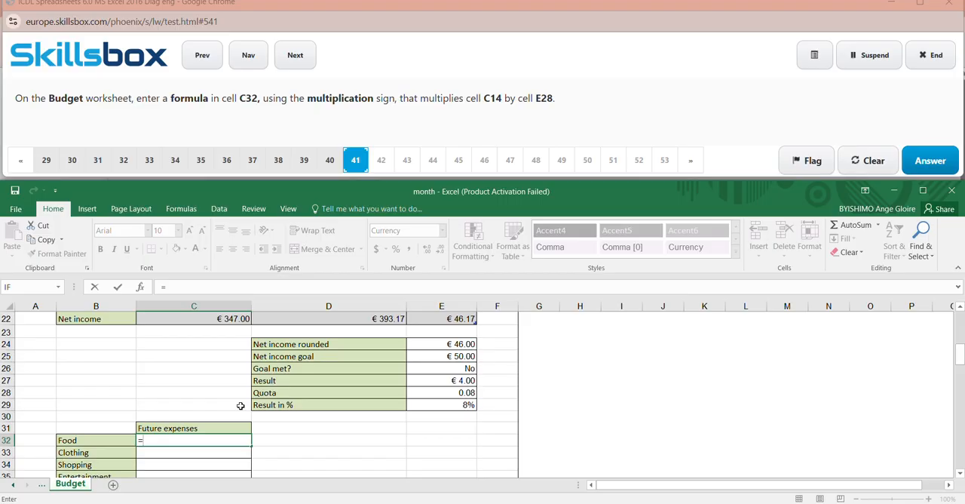
type("C")
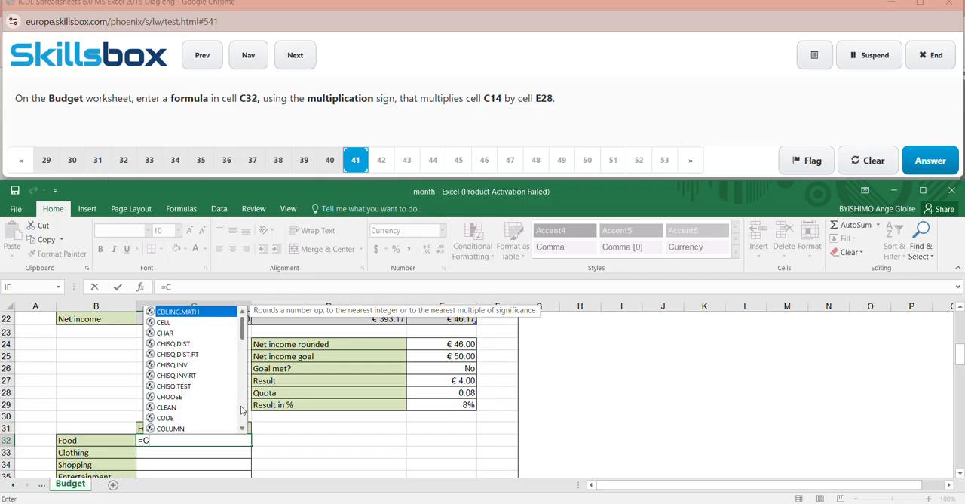
type("19")
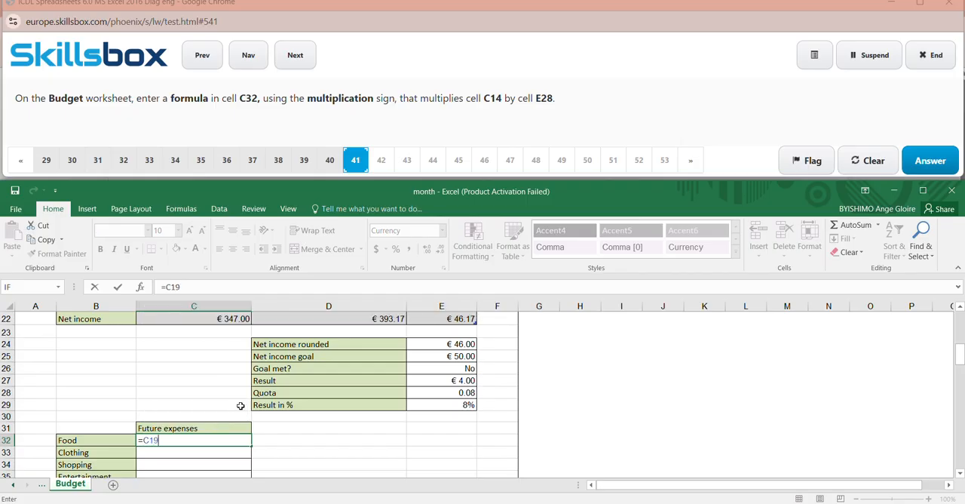
key("BackSpace")
type("4*E28")
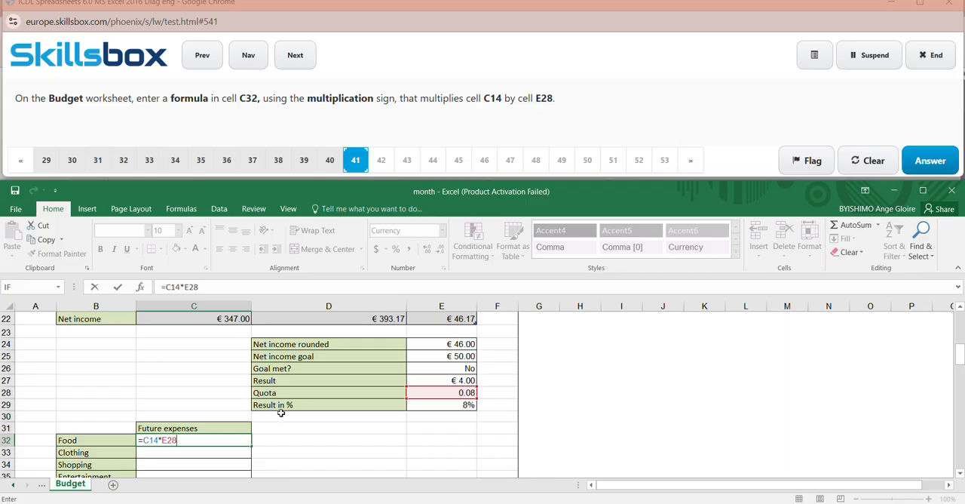
left_click(620, 444)
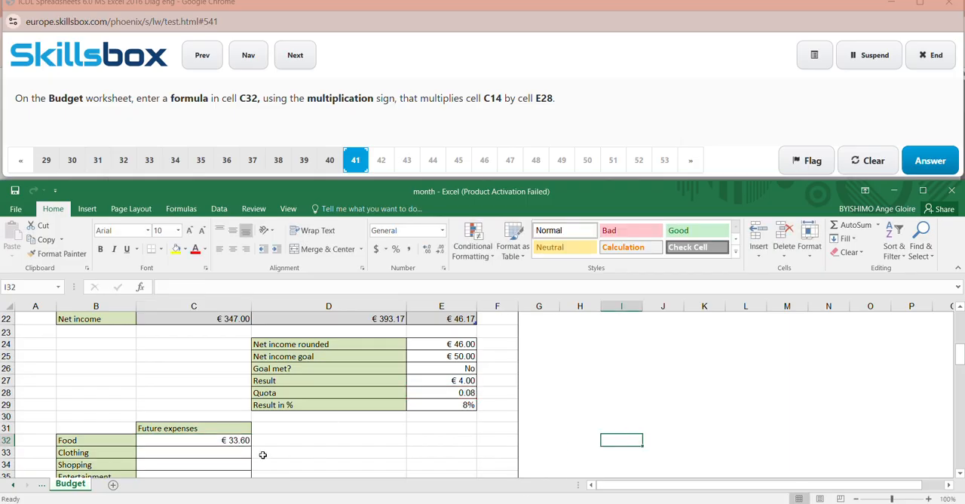
- Submit the answer to question 41 and close the Office activation notice
left_click(951, 171)
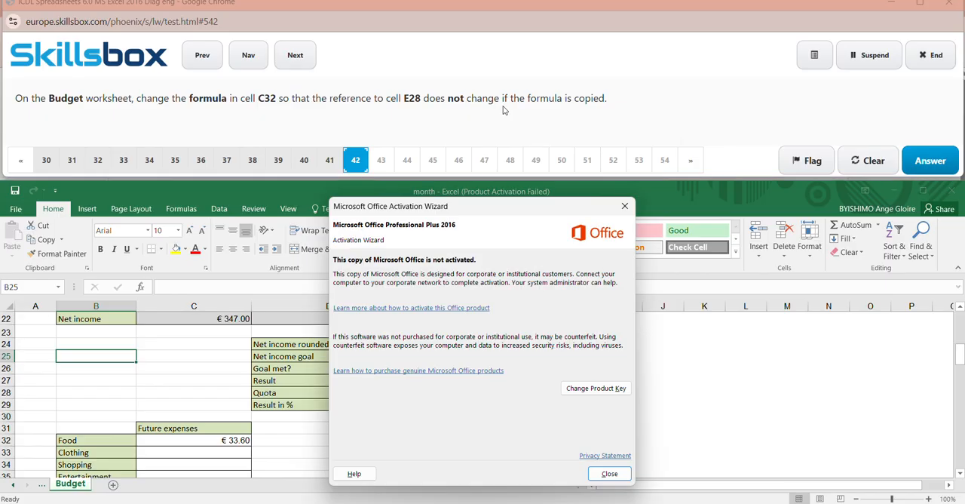
left_click(623, 205)
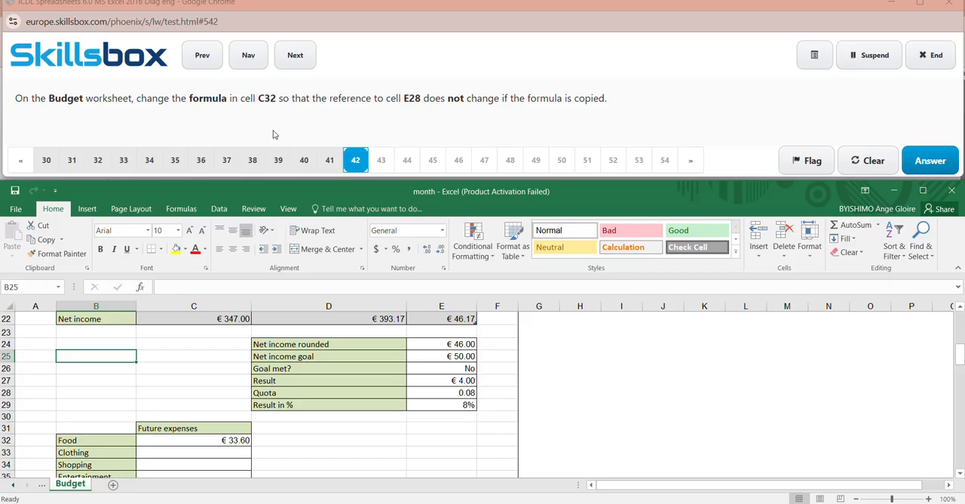
left_click(33, 288)
key("BackSpace")
type("E32:E28")
key("Return")
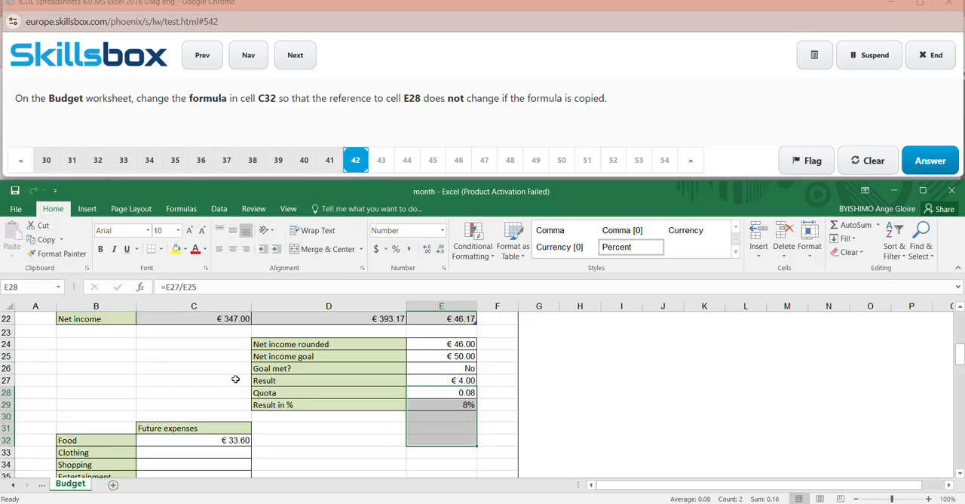
left_click(22, 289)
key("BackSpace")
type("C32:E28")
key("Return")
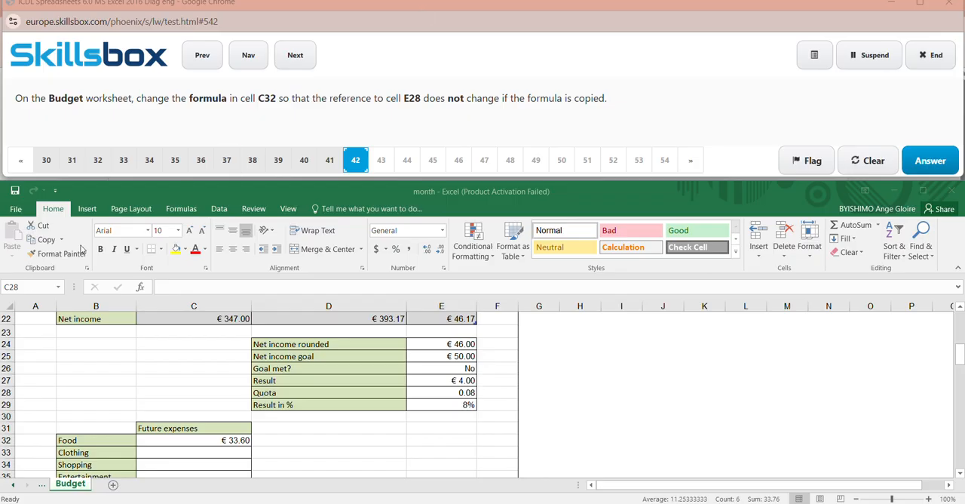
left_click(27, 286)
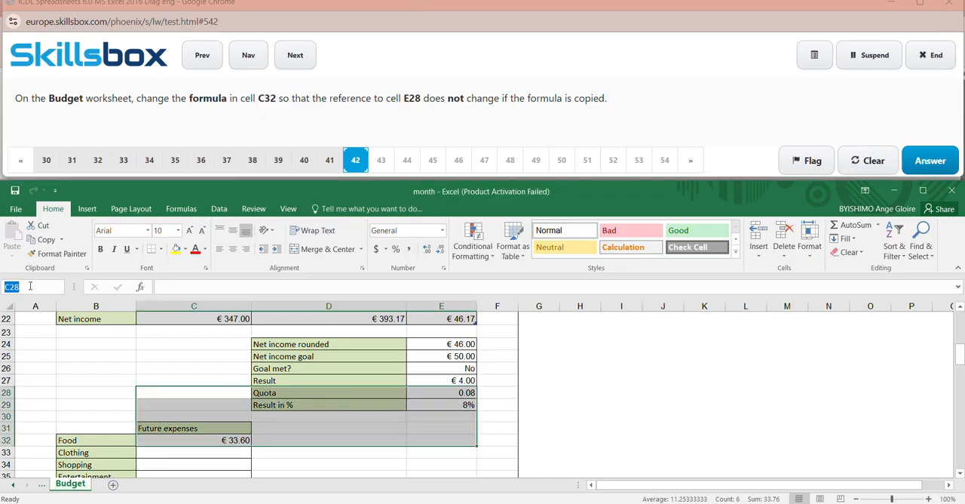
left_click(34, 287)
key("BackSpace")
key("BackSpace")
type("32:E28")
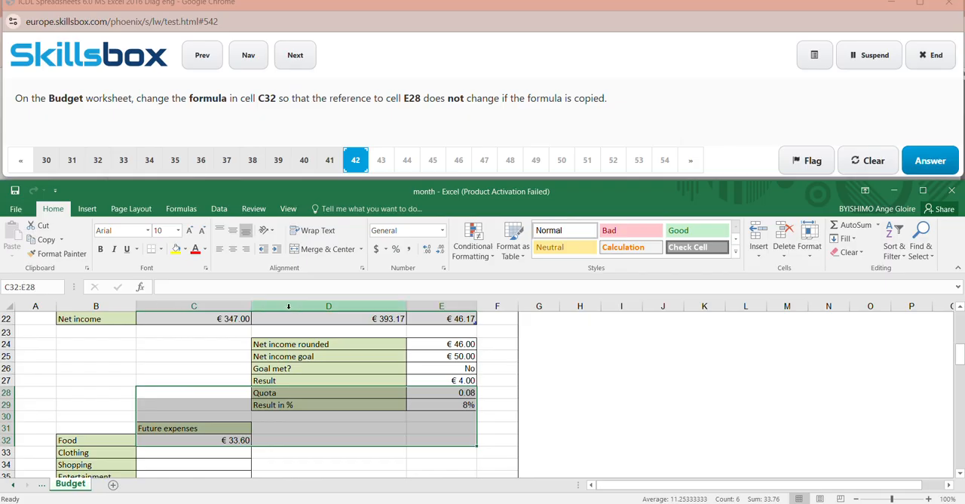
key("Return")
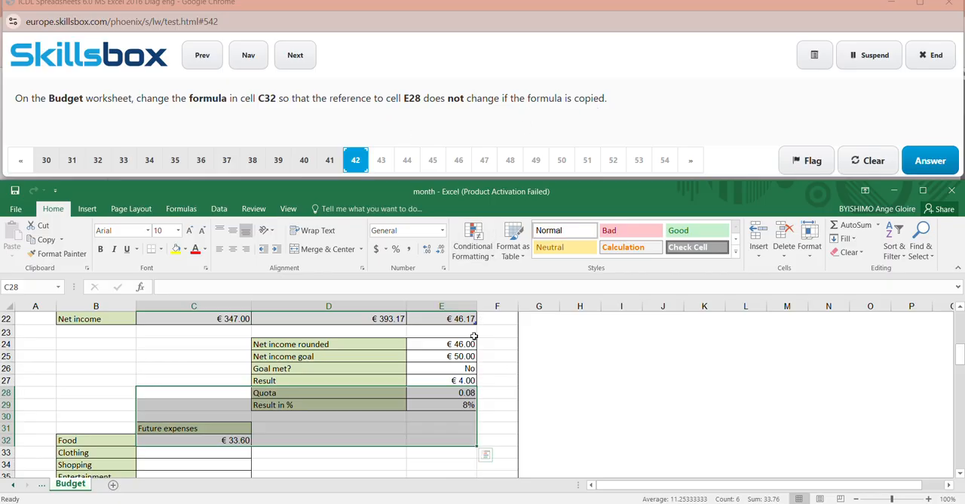
- Add a $ sign to the E25 reference in cell E29's formula and submit the answer to question 42
double_click(423, 401)
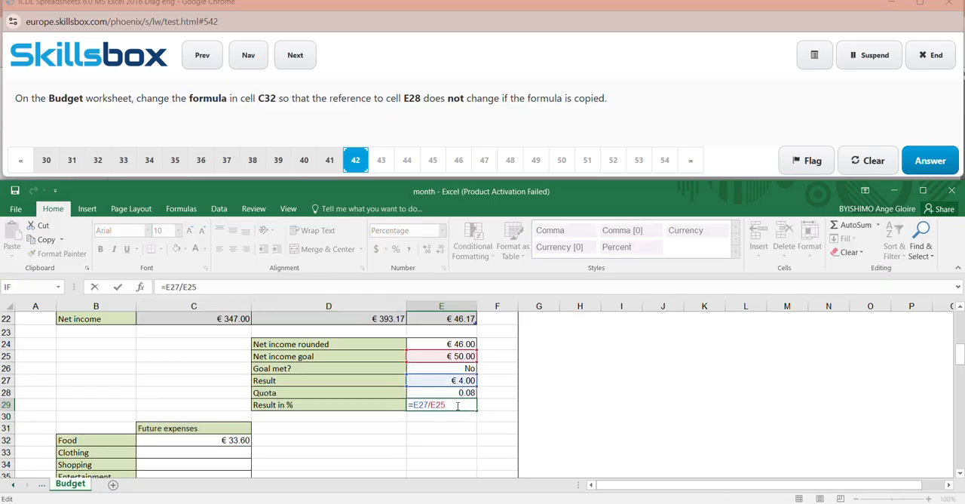
left_click(437, 405)
type("$")
left_click(572, 414)
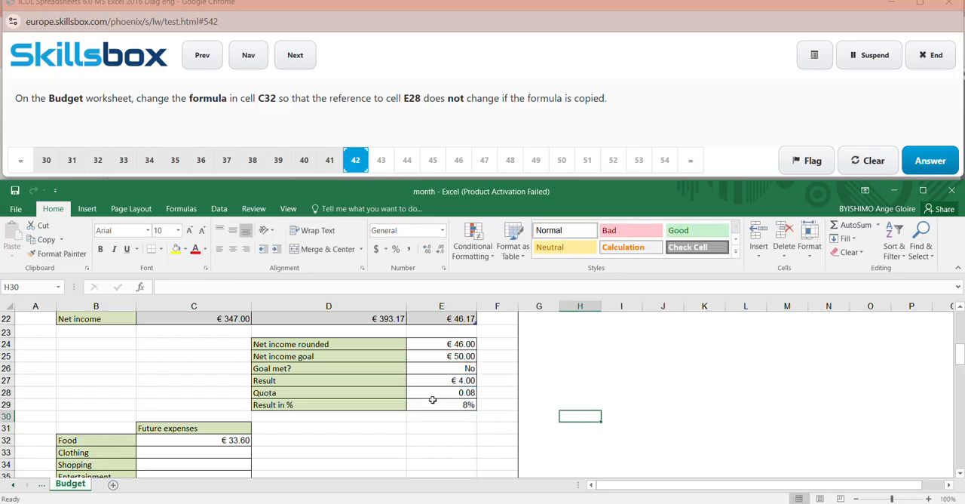
left_click(926, 158)
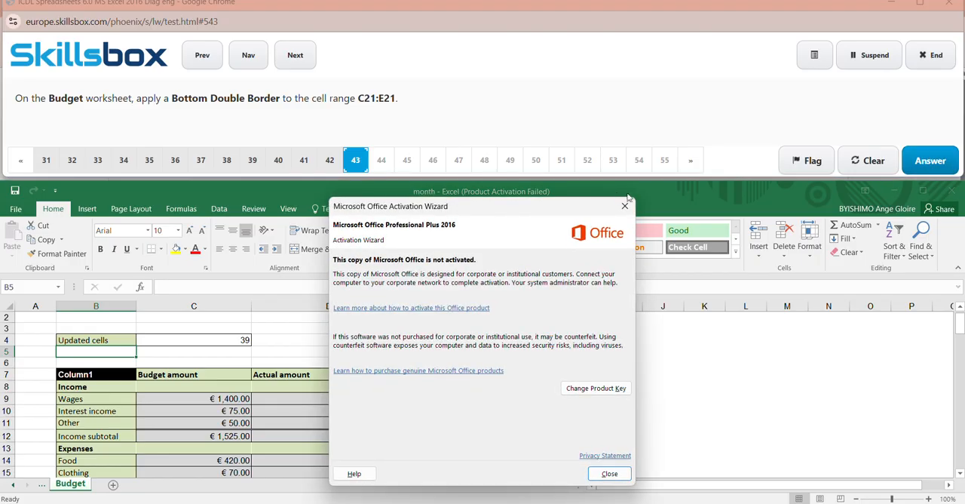
- Close the activation notice and apply a Bottom Double Border to the range C21:E21 on the Budget worksheet
left_click(625, 206)
left_click(22, 288)
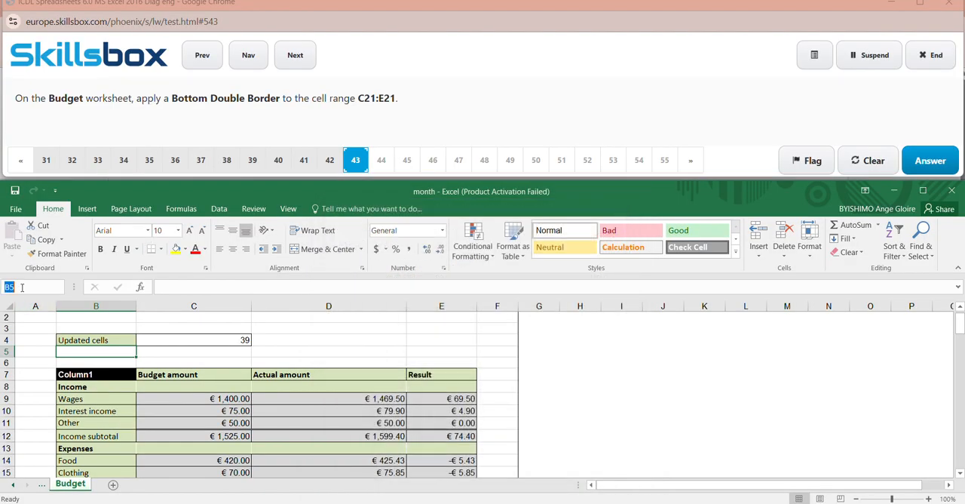
key("BackSpace")
type("C21")
type(":E21")
key("Return")
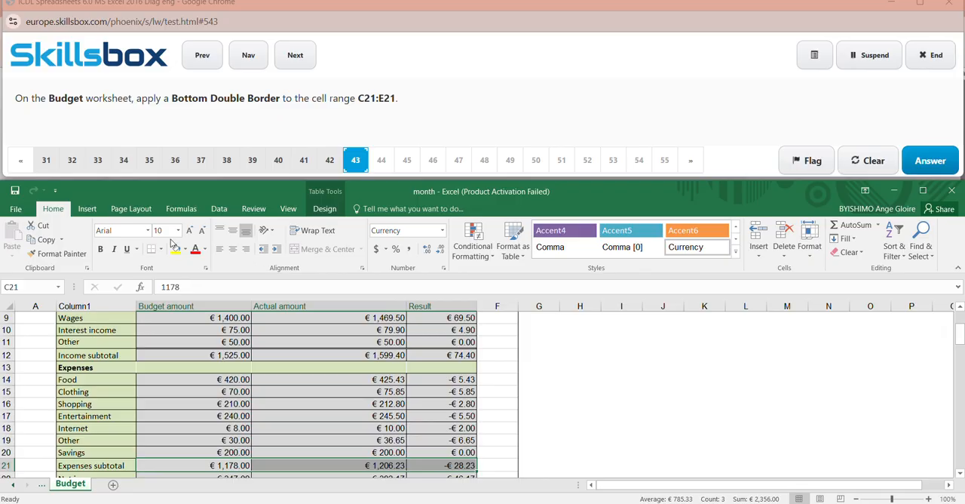
left_click(88, 209)
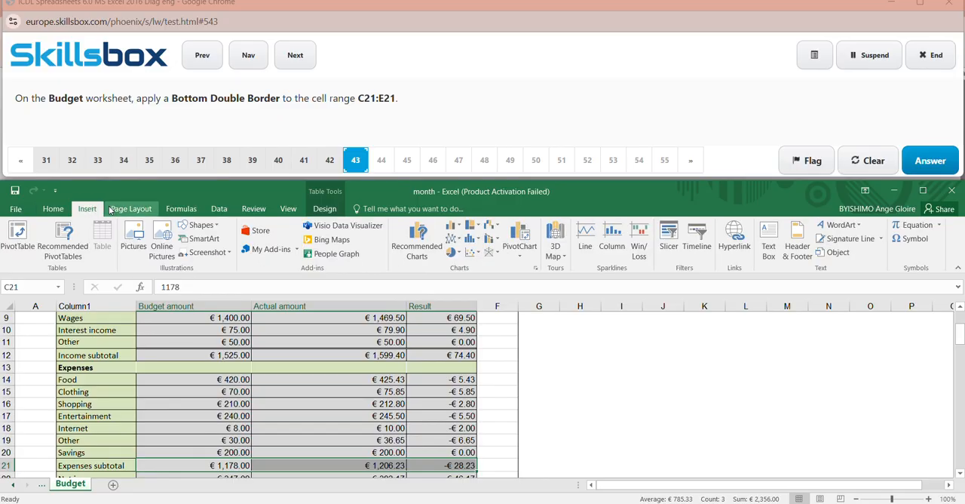
left_click(132, 209)
left_click(324, 209)
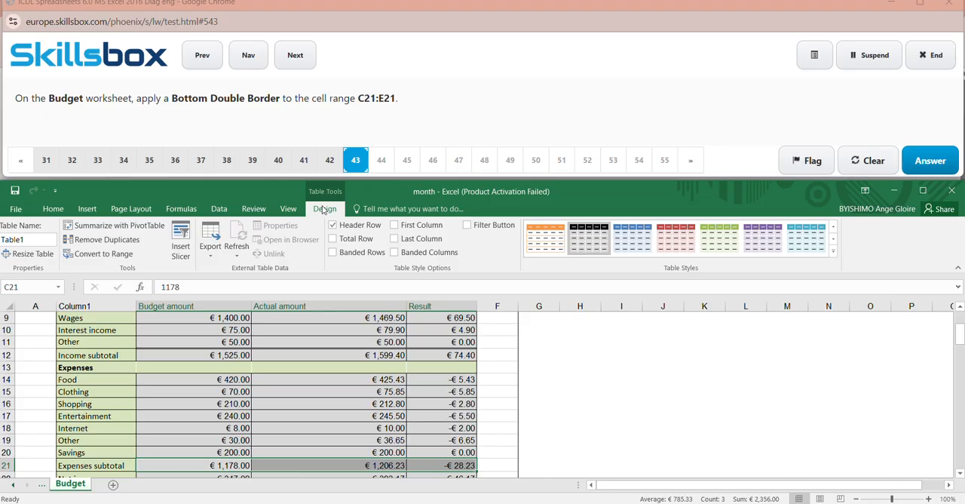
left_click(418, 4)
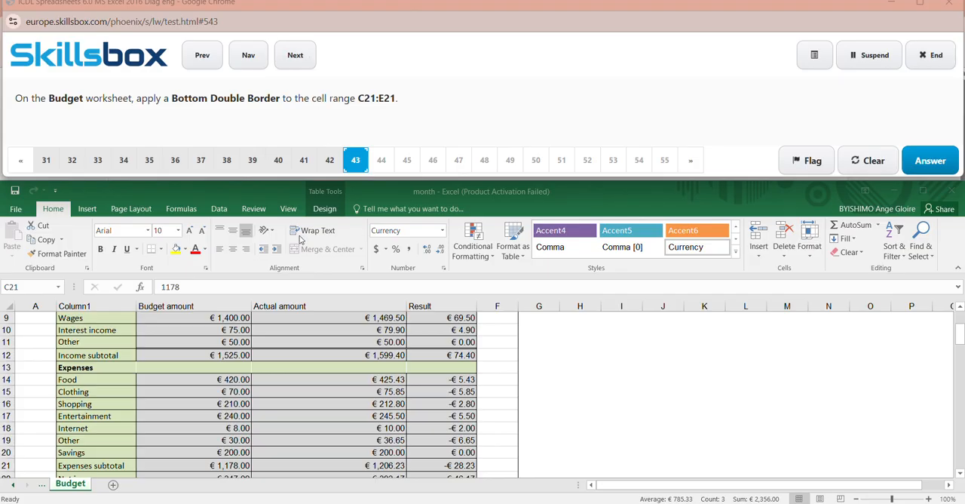
left_click(96, 219)
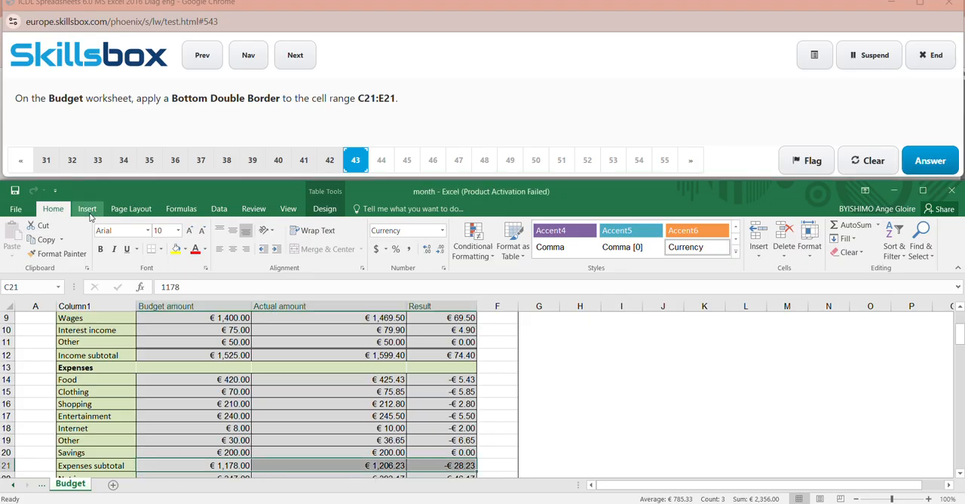
left_click(159, 249)
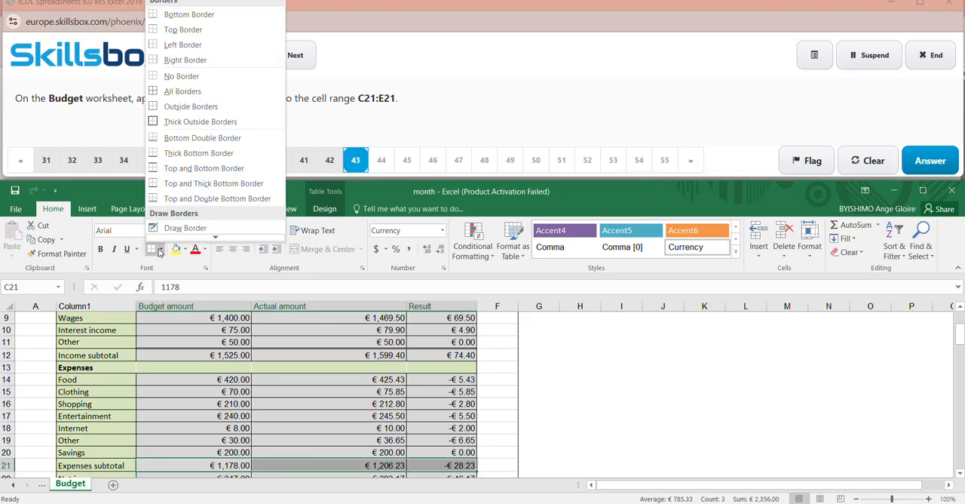
left_click(205, 140)
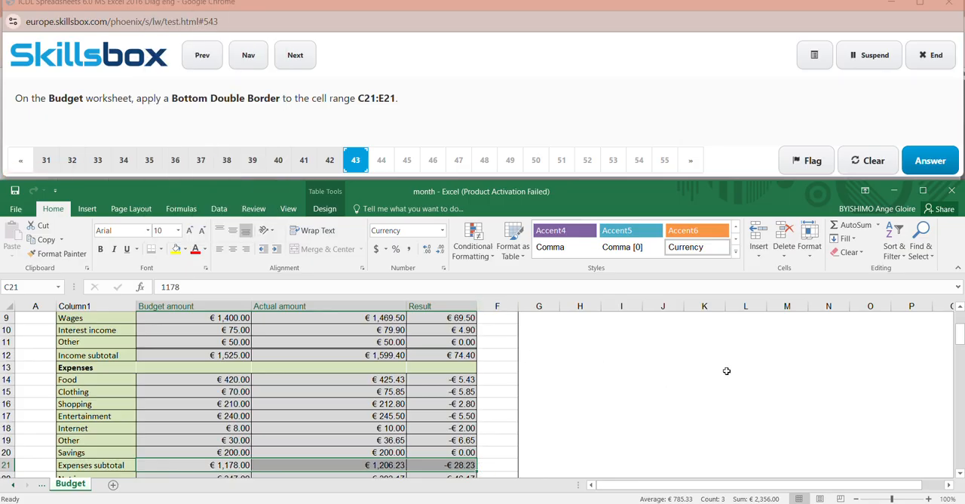
- Check the border below row 21, submit the answer to question 43 and close the Office activation notice
left_click_drag(961, 335, 963, 350)
left_click(543, 389)
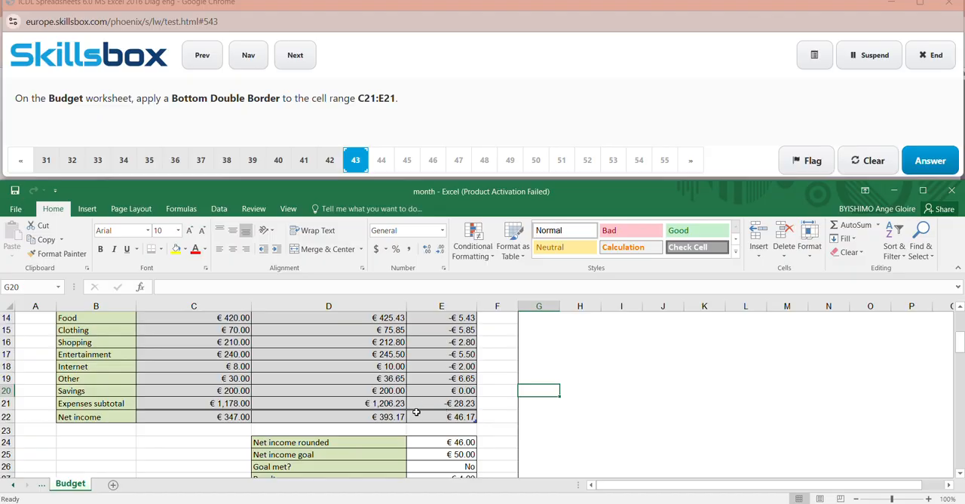
left_click(701, 413)
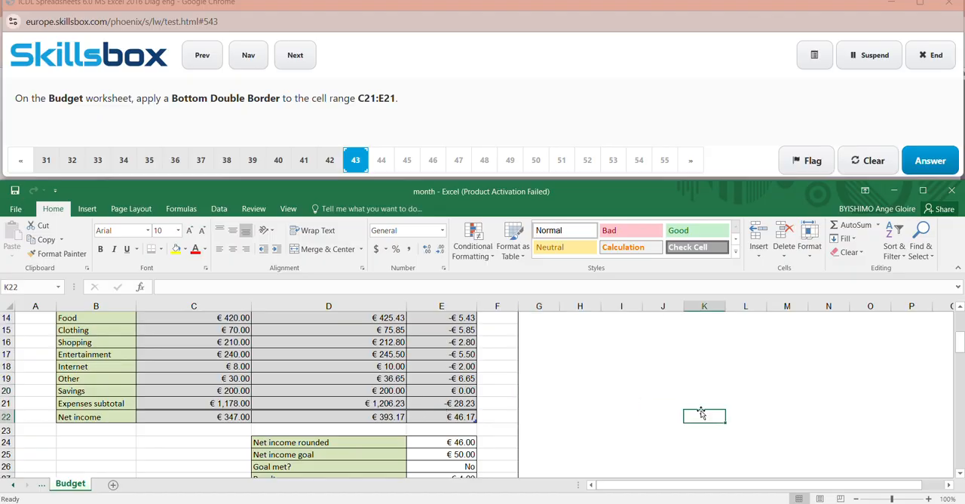
left_click(930, 160)
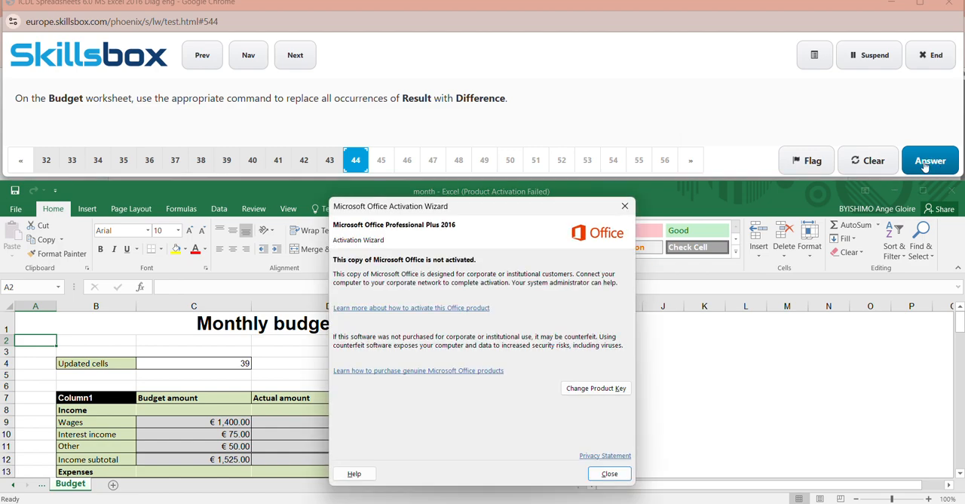
left_click(626, 206)
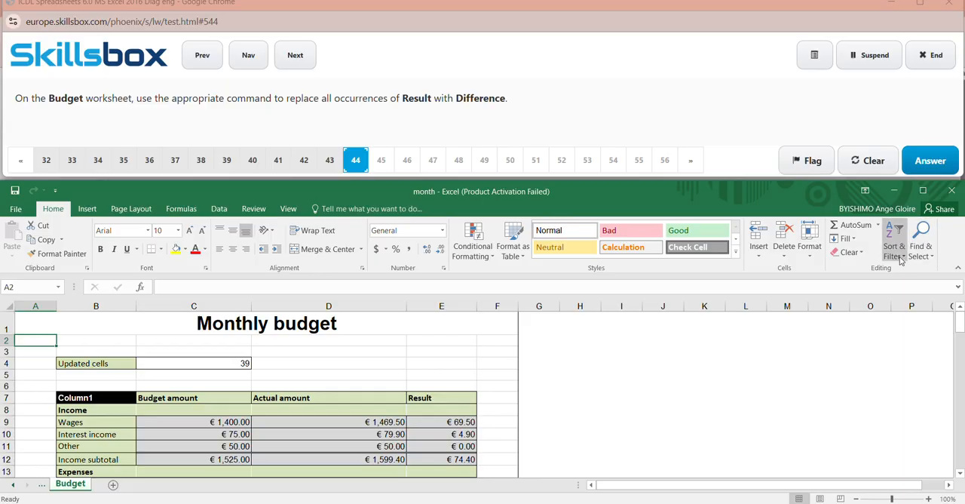
- Replace all occurrences of Result with Difference on the Budget worksheet using Find and Replace
left_click(923, 258)
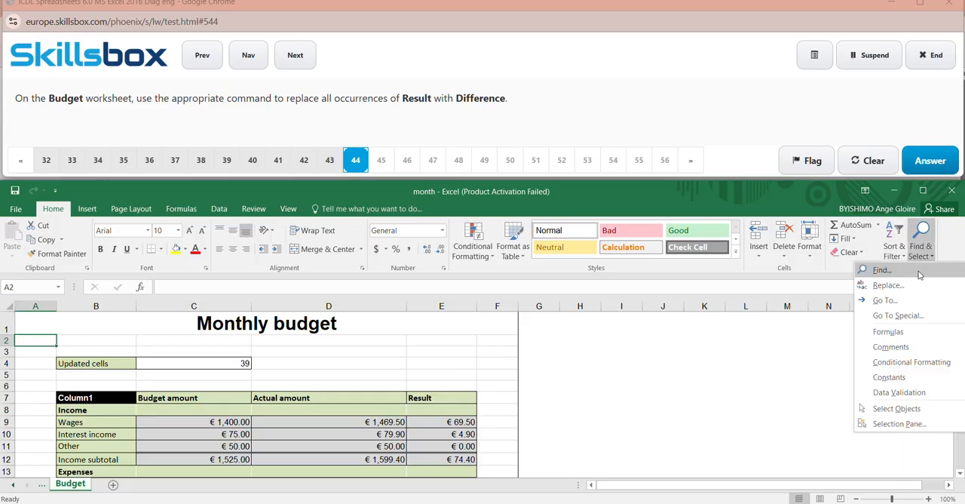
left_click(908, 285)
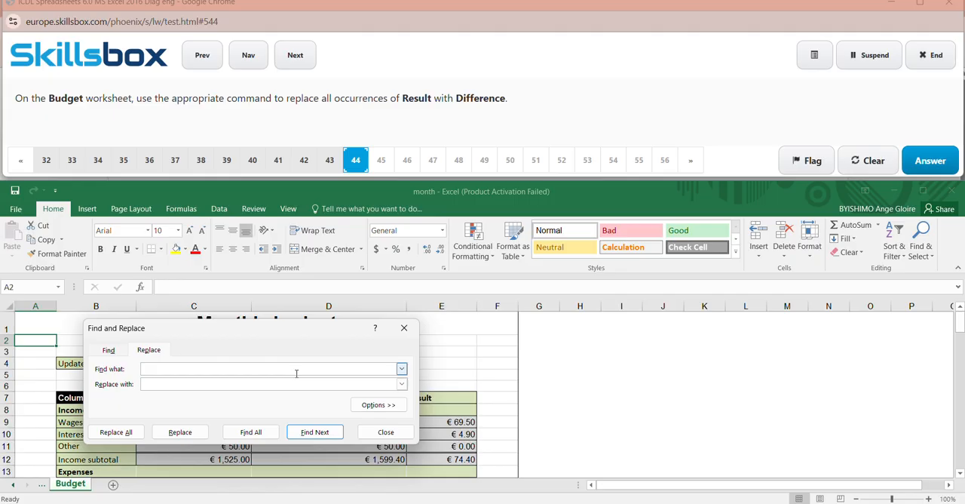
key("Caps_Lock")
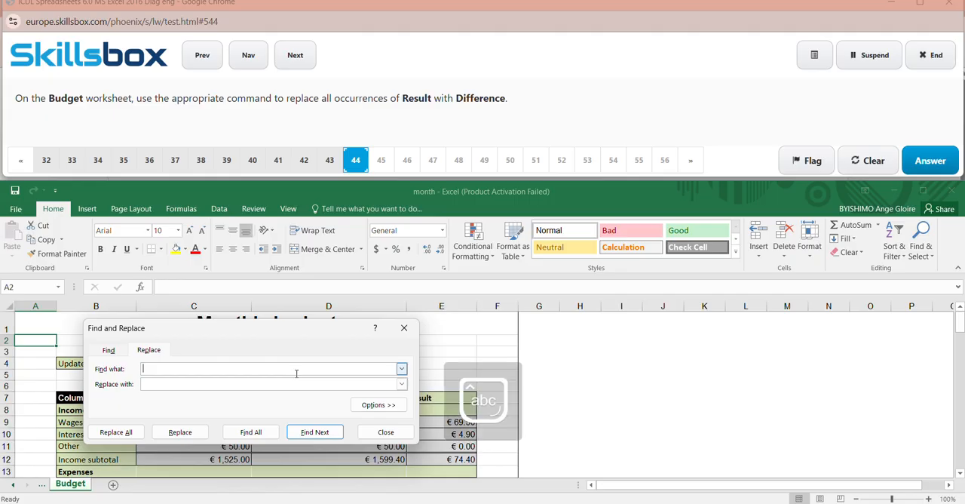
key("Caps_Lock")
key("Caps_Lock")
key("Caps_Lock")
key("BackSpace")
key("Caps_Lock")
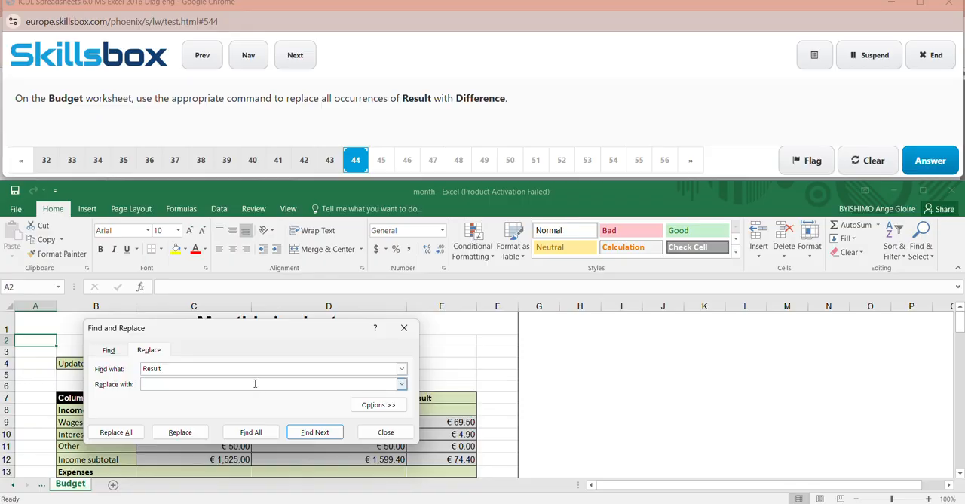
key("Caps_Lock")
type("D")
key("Caps_Lock")
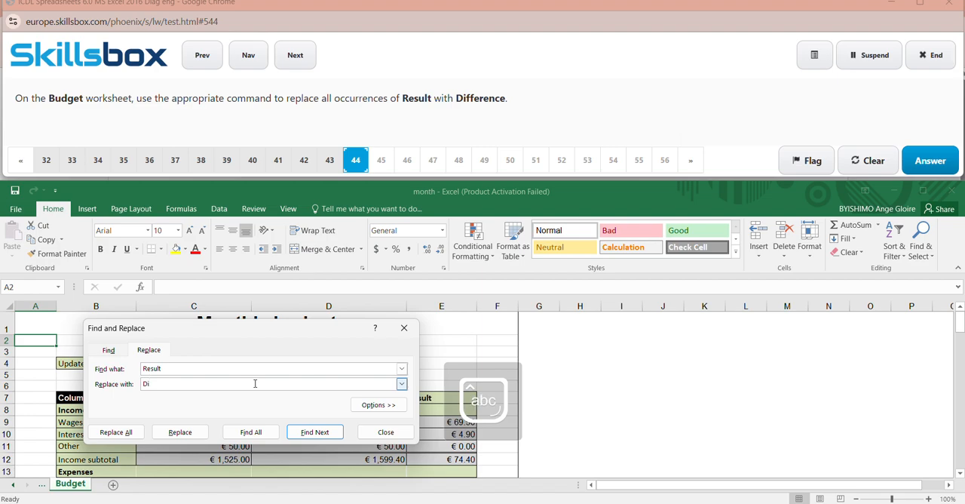
type("ifferent")
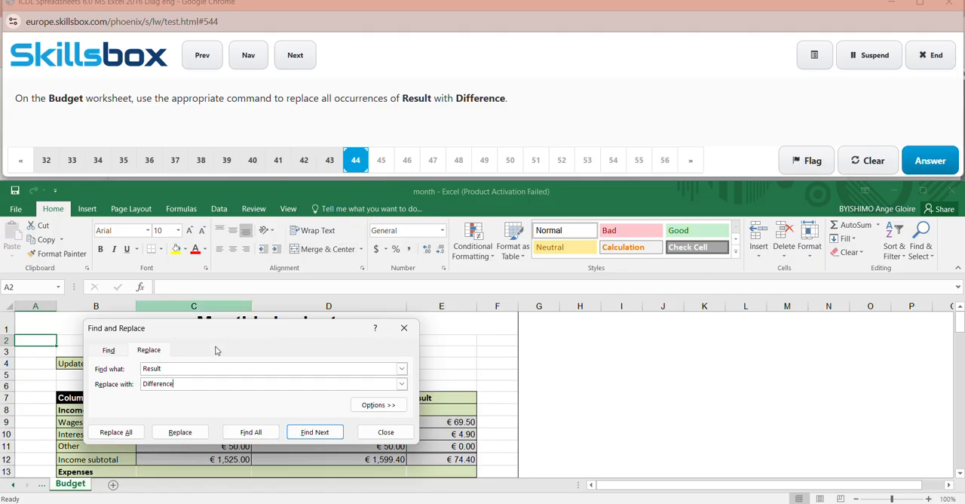
left_click(127, 435)
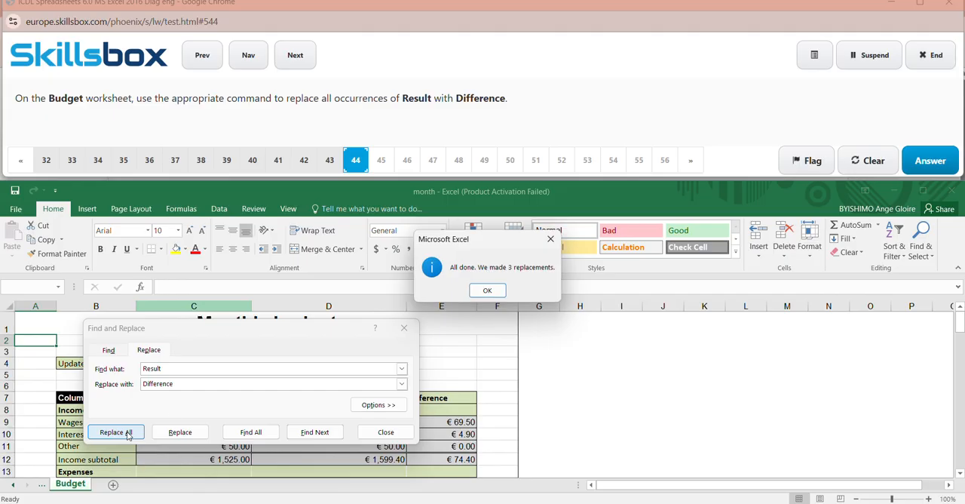
left_click(488, 291)
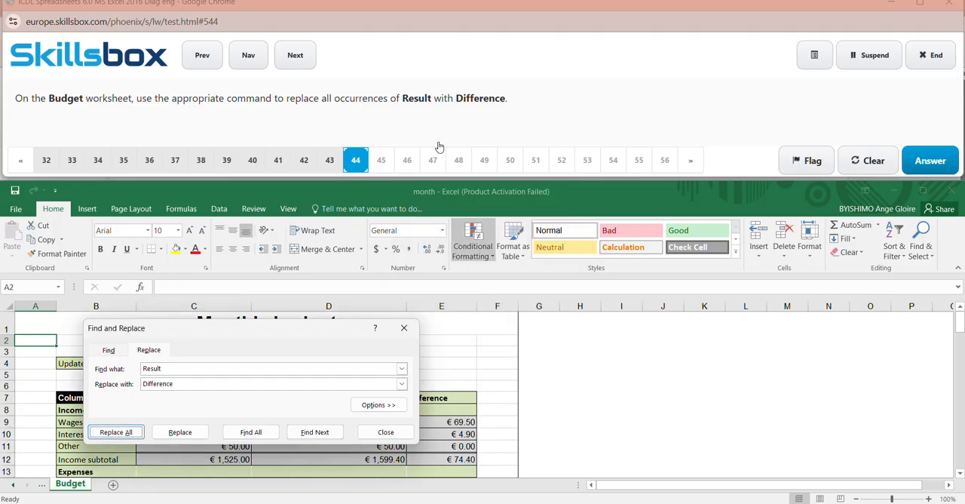
left_click(404, 328)
- Submit the answer to question 44, and answer question 45 with "Pie chart"
left_click(938, 173)
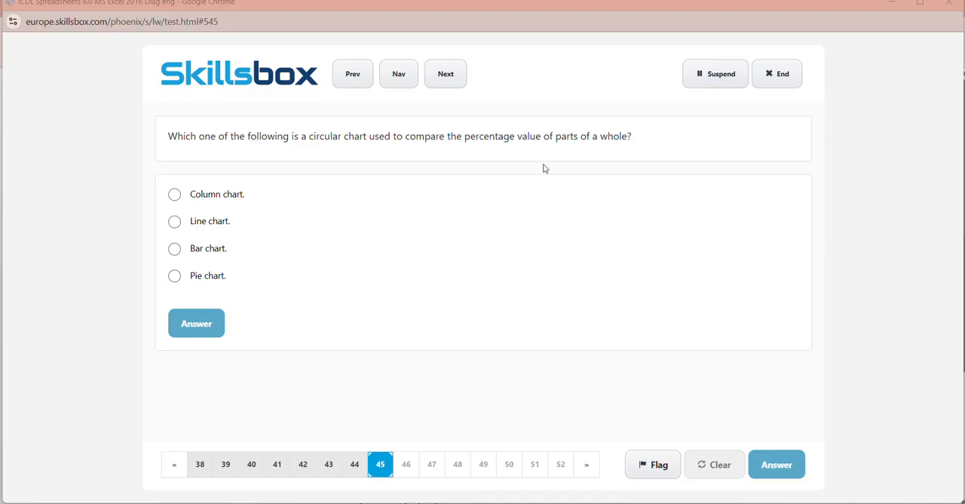
left_click(210, 280)
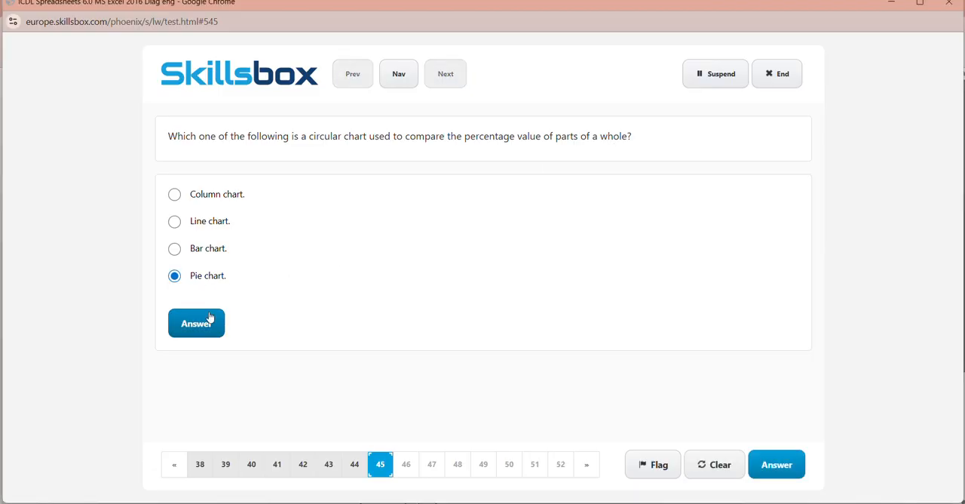
left_click(211, 316)
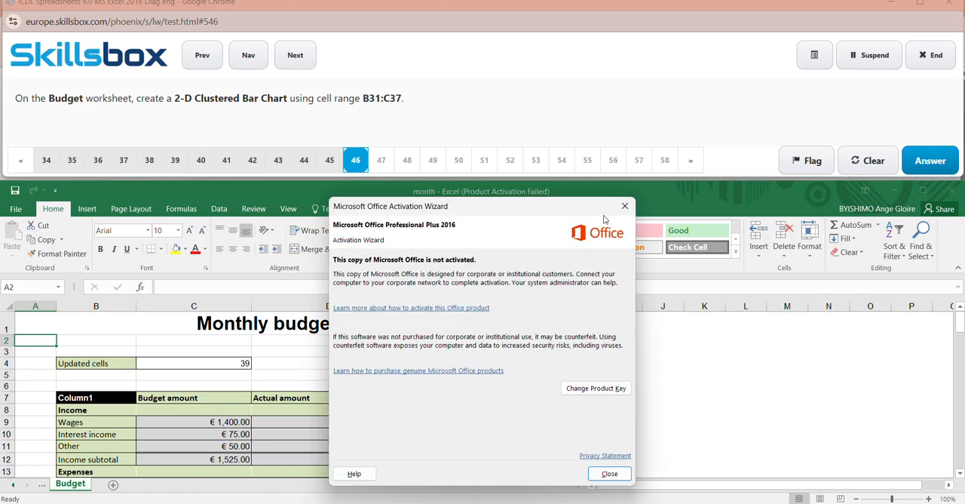
- Close the activation notice and insert a 2-D Clustered Bar chart from the range B31:C37 on the Budget worksheet
left_click(625, 206)
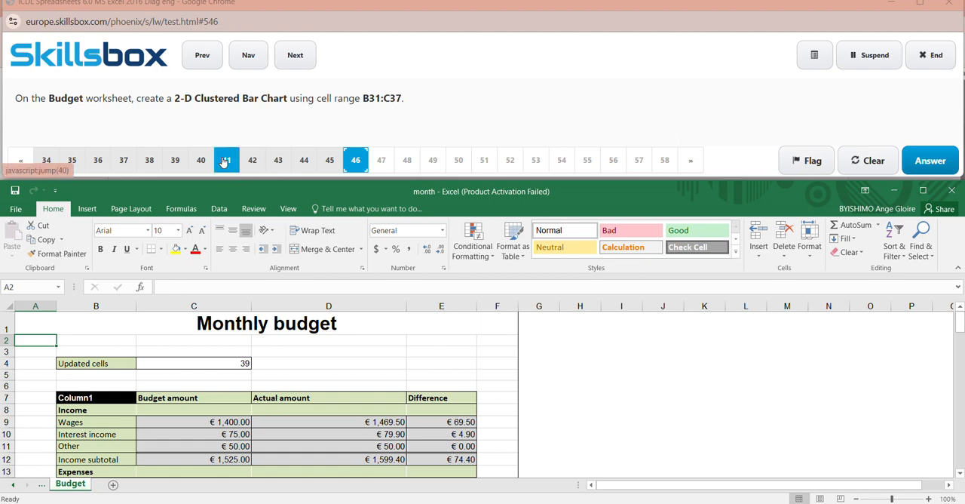
left_click(422, 14)
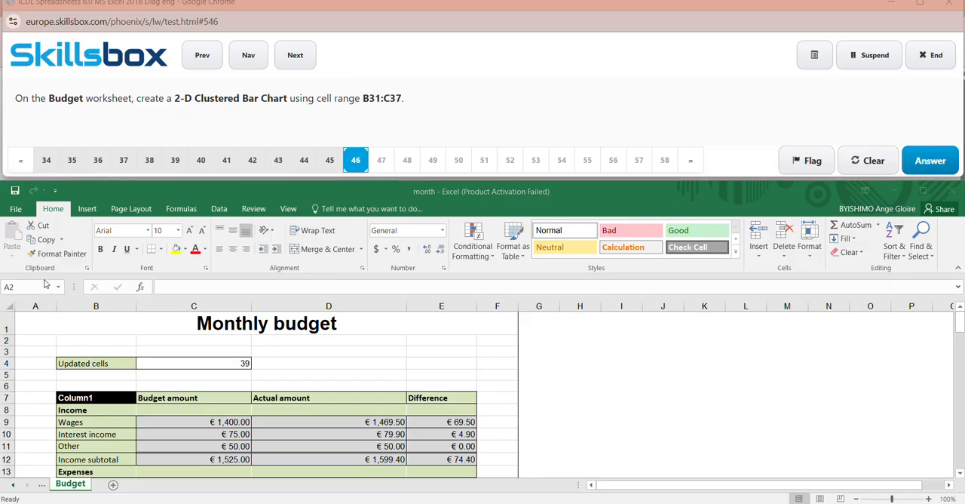
left_click(18, 287)
left_click(18, 287)
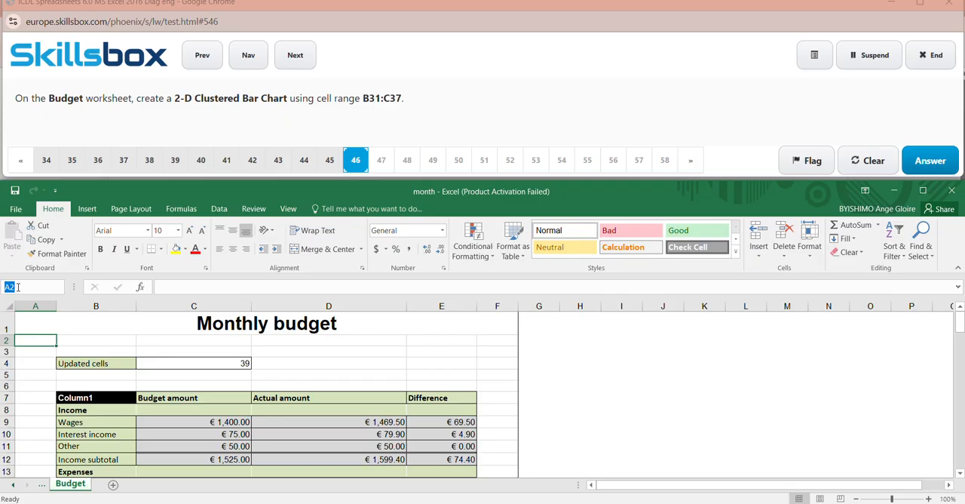
key("BackSpace")
key("BackSpace")
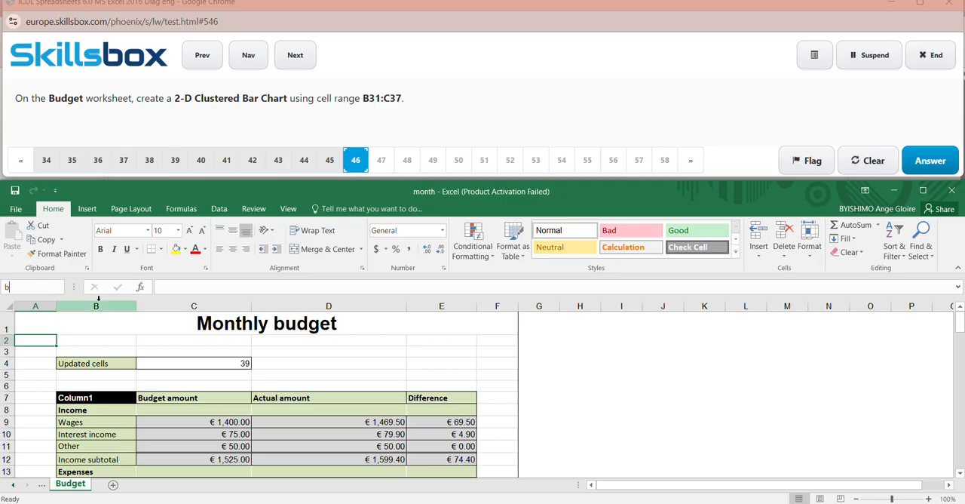
key("Caps_Lock")
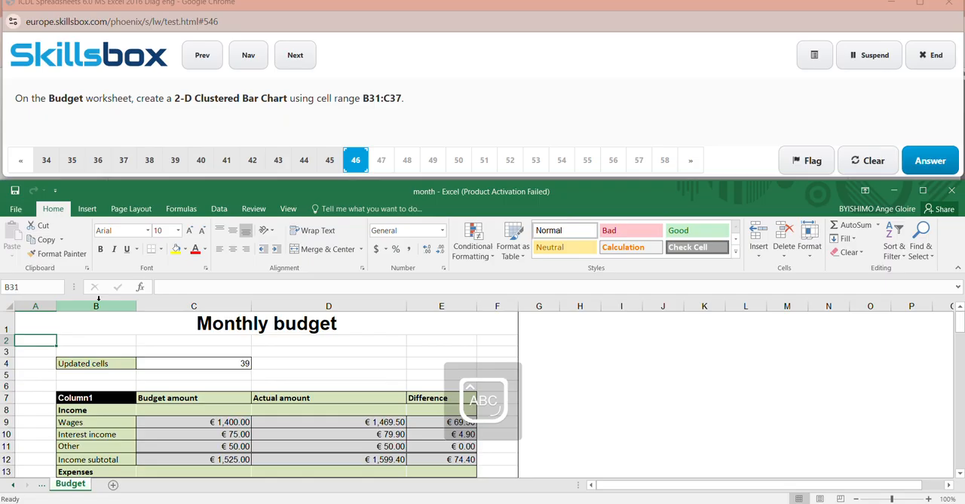
type(":")
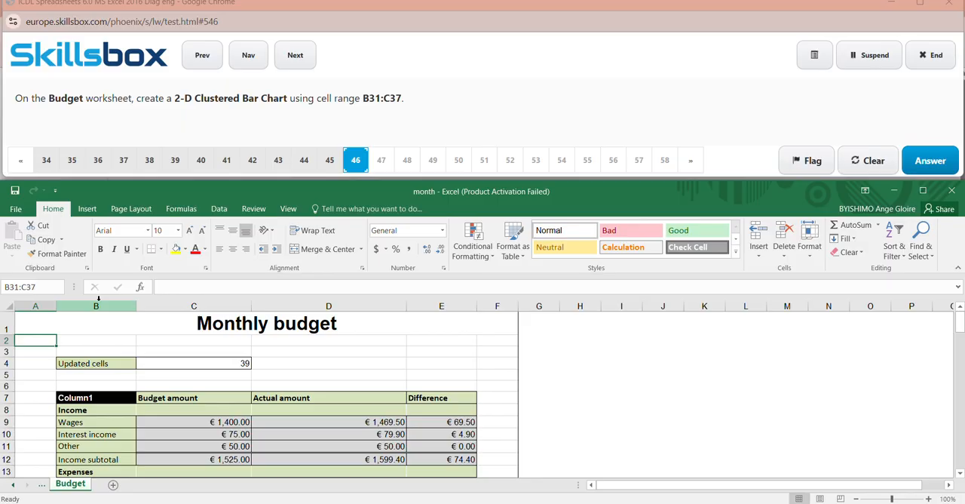
type("C37")
key("Return")
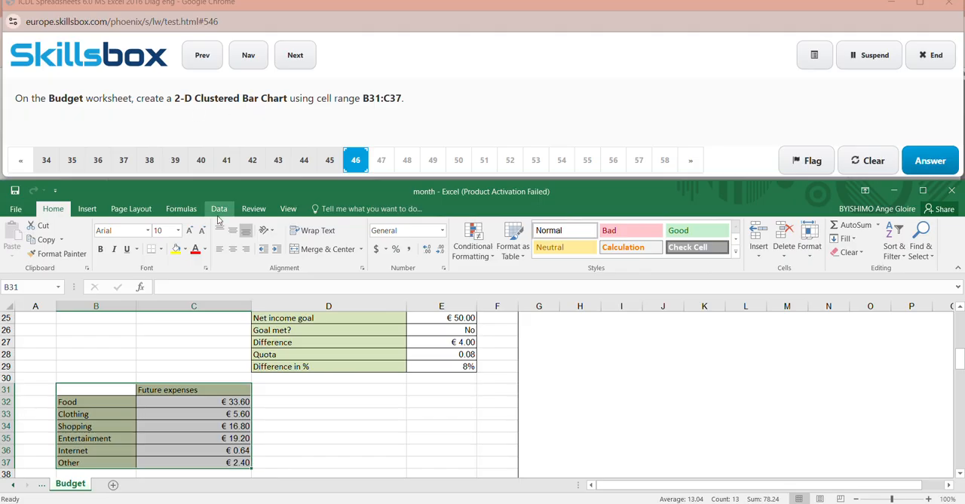
left_click(89, 211)
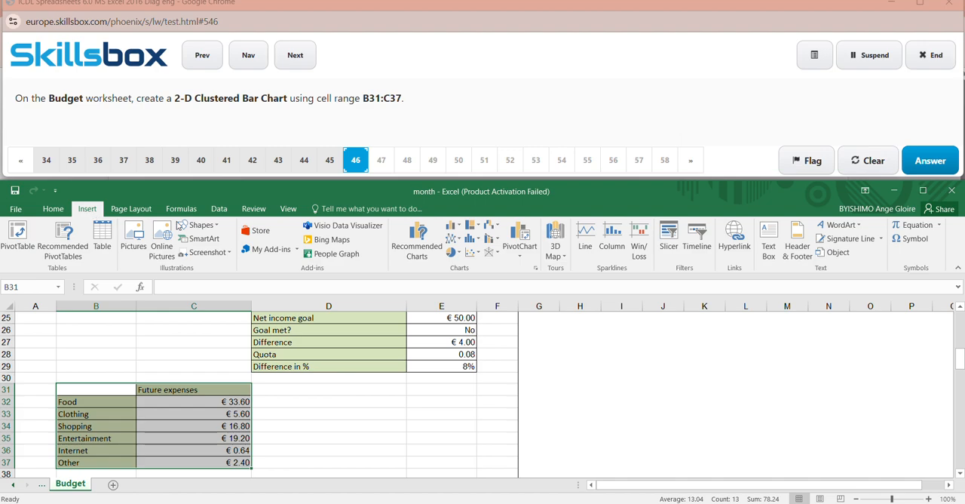
left_click(535, 268)
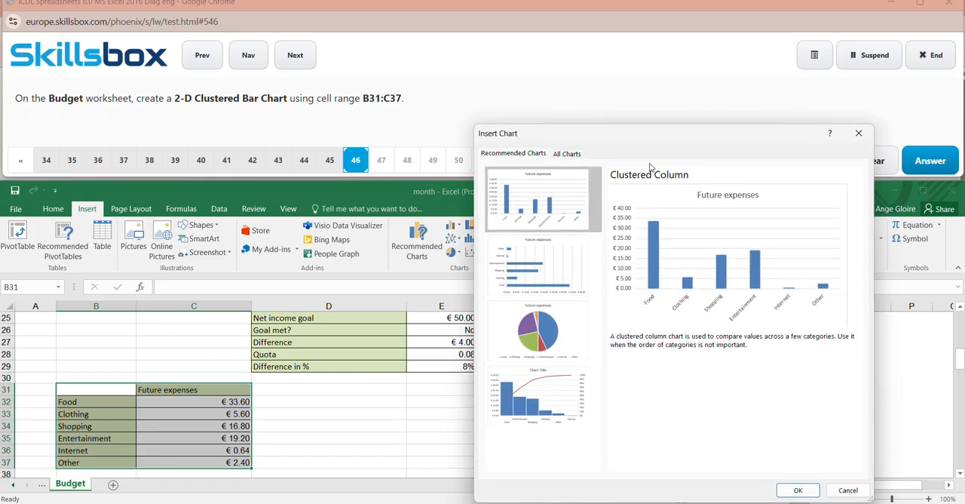
left_click(570, 154)
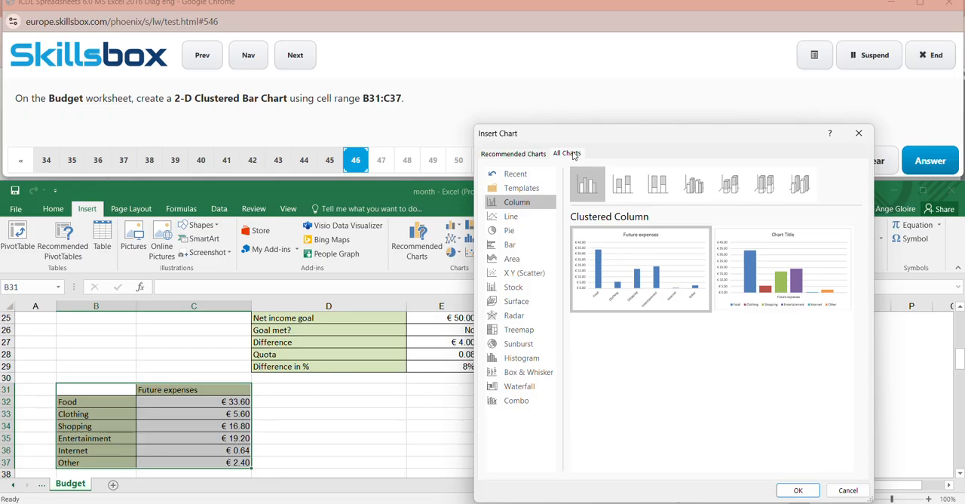
left_click(516, 247)
mouse_move(635, 262)
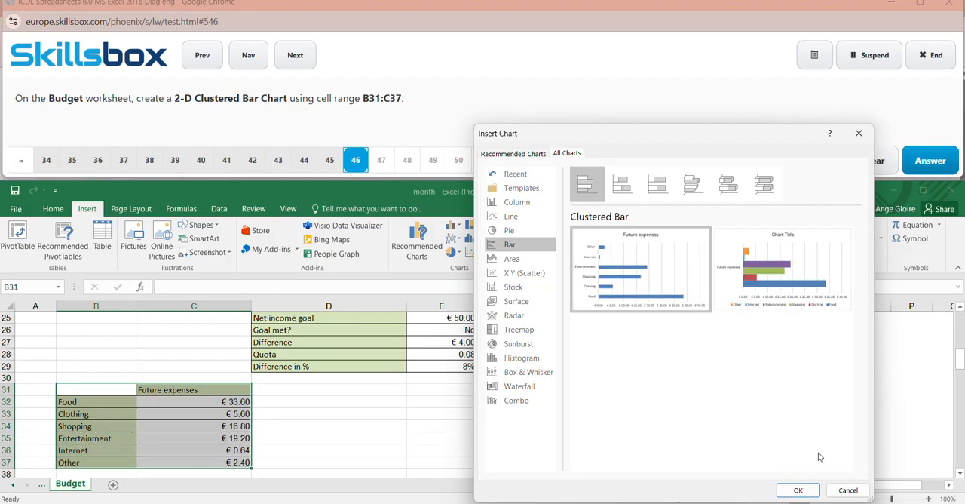
left_click(801, 491)
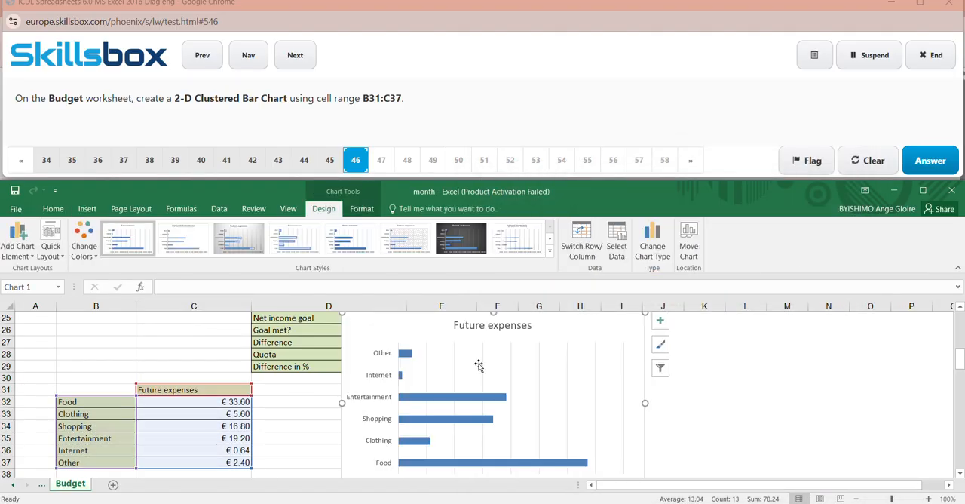
- Submit the answer to question 46 and close the Office activation notice
left_click(930, 161)
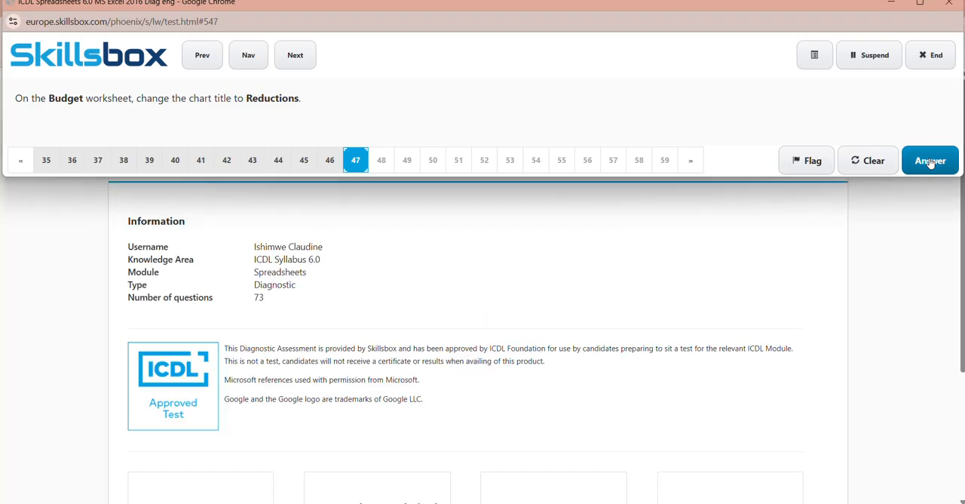
left_click(931, 161)
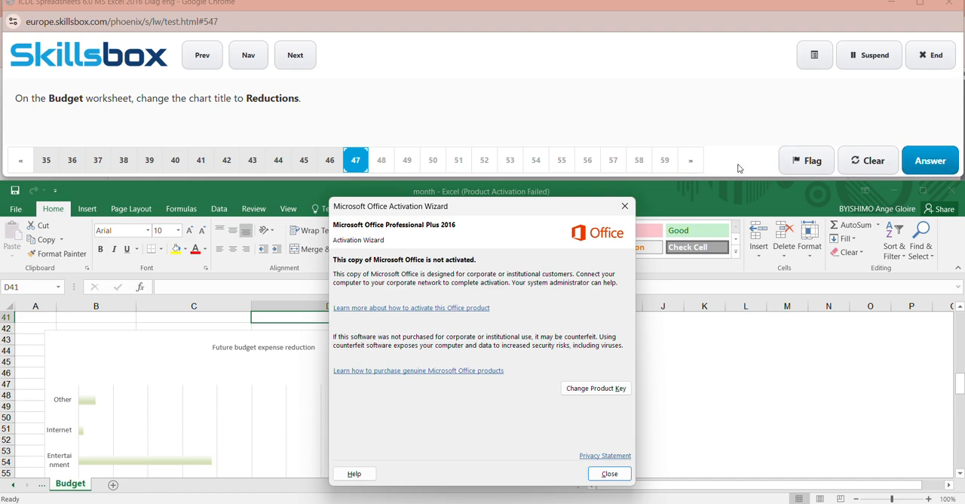
left_click(623, 204)
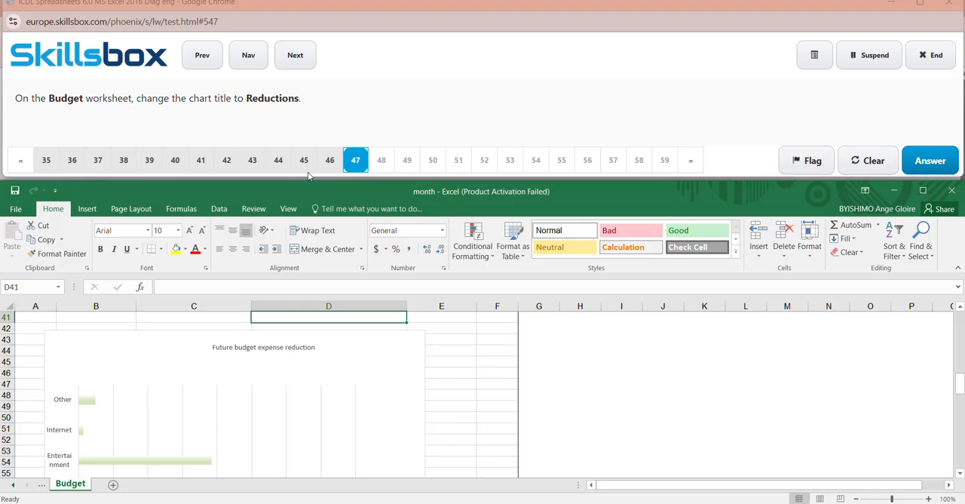
- Shorten the title of the chart below row 42 on the Budget worksheet to "Reduction", with a capital R
mouse_move(960, 383)
left_mouse_down()
mouse_move(960, 423)
mouse_move(961, 343)
mouse_move(960, 457)
mouse_move(960, 389)
left_mouse_up()
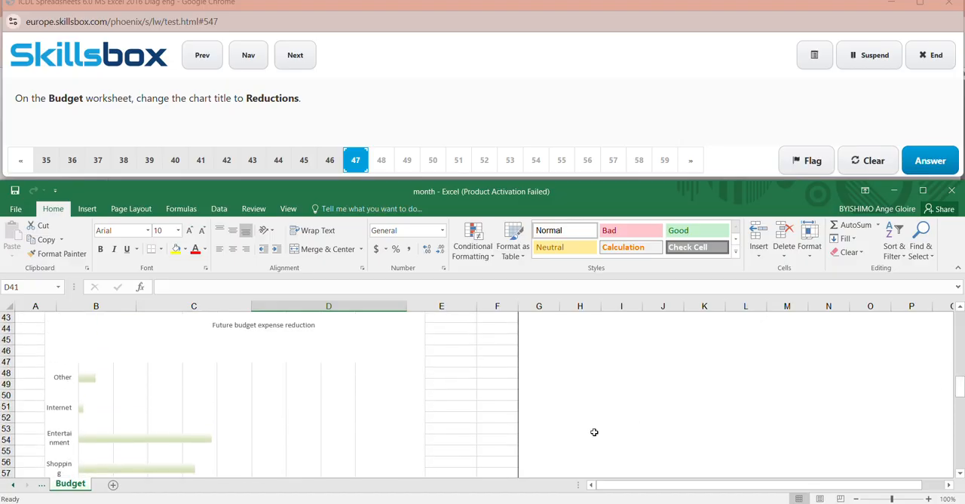
left_click(384, 403)
left_click(301, 325)
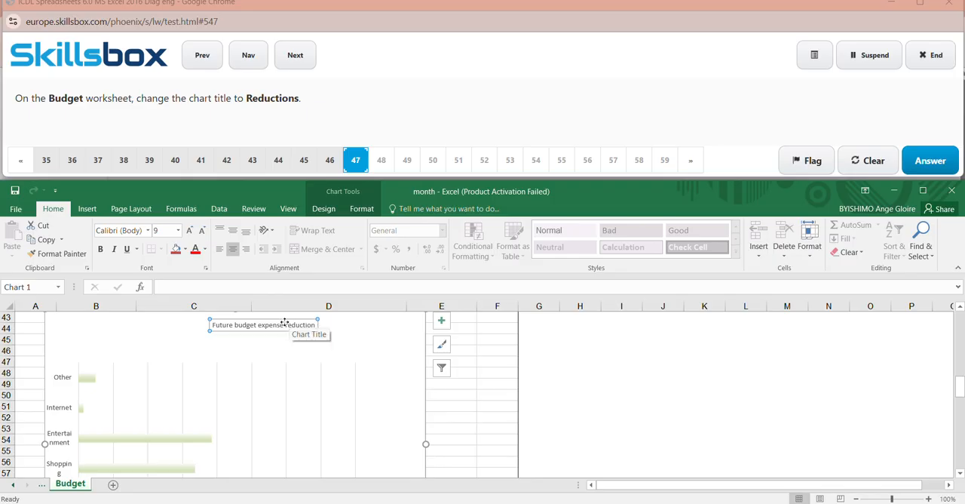
left_click(286, 325)
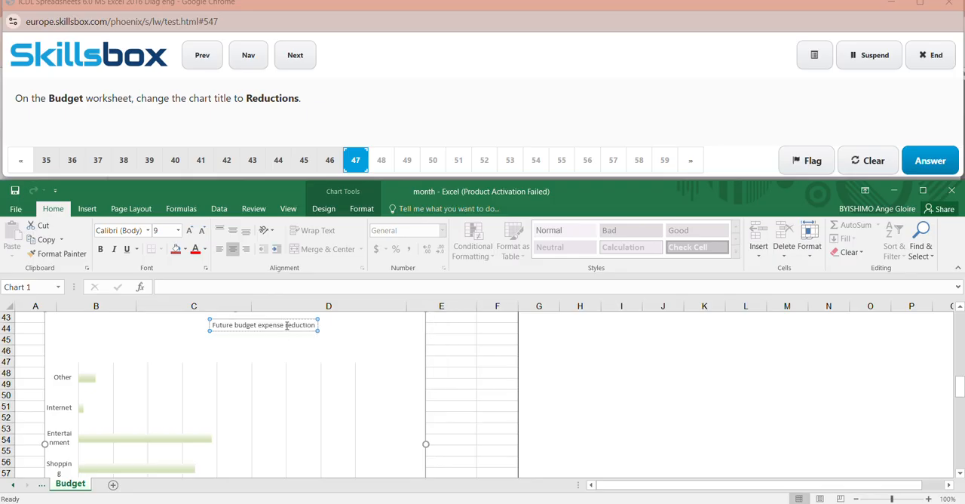
left_click_drag(286, 325, 212, 325)
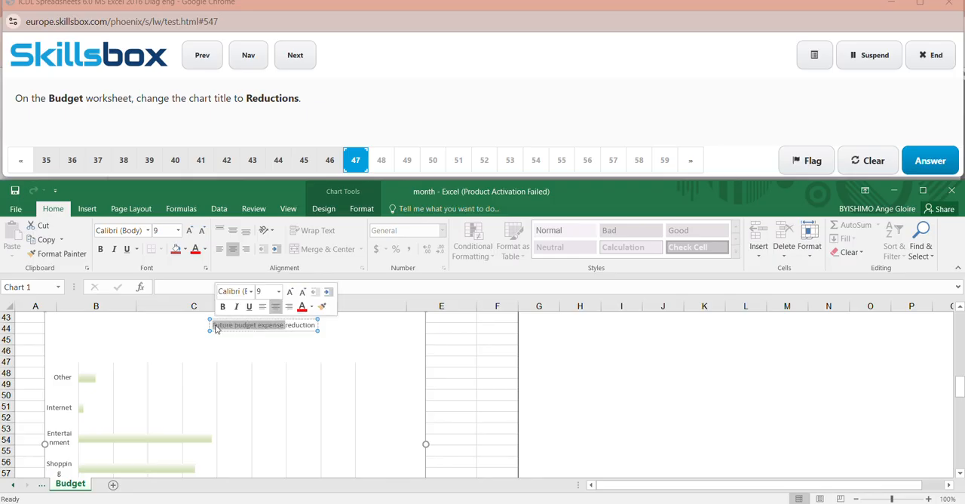
key("Delete")
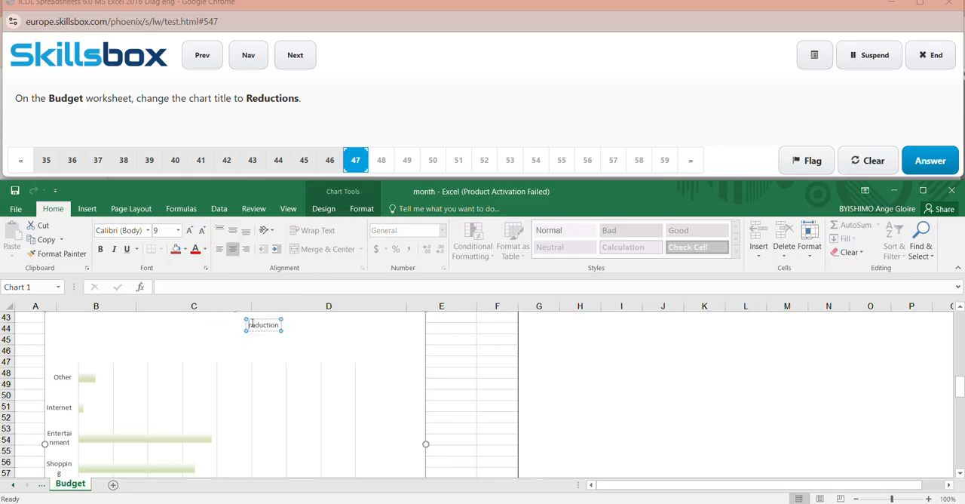
double_click(252, 326)
left_click(252, 326)
key("Delete")
key("Caps_Lock")
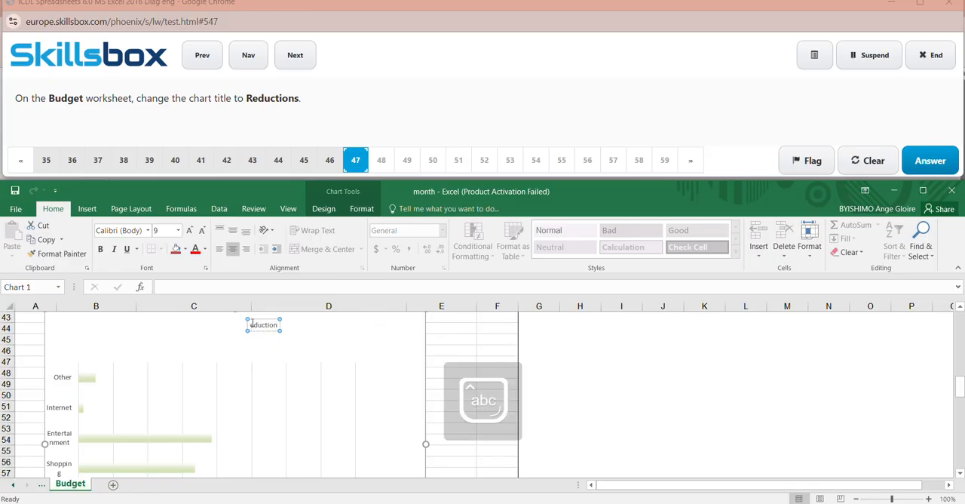
type("R")
key("BackSpace")
key("Caps_Lock")
type("R")
left_click(337, 328)
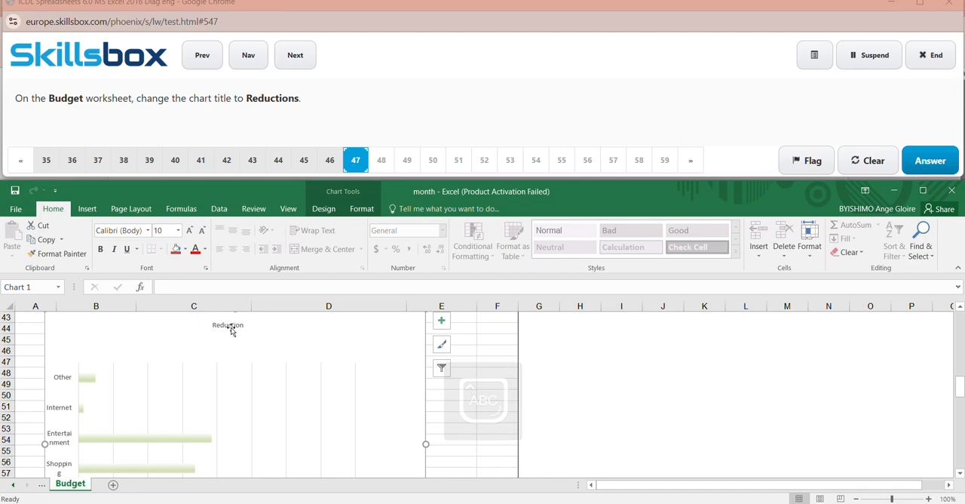
left_click(653, 382)
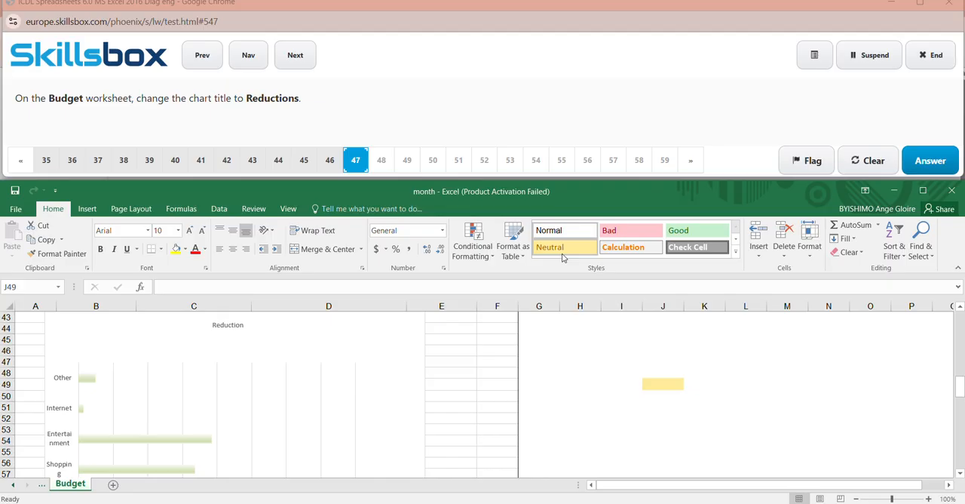
- Append an "S" to the end of the chart title on the Budget worksheet
left_click(244, 329)
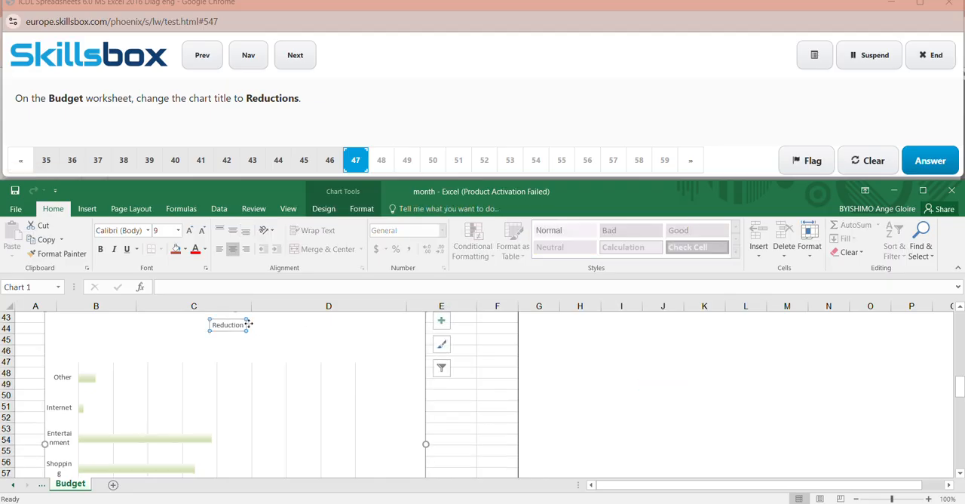
left_click(242, 327)
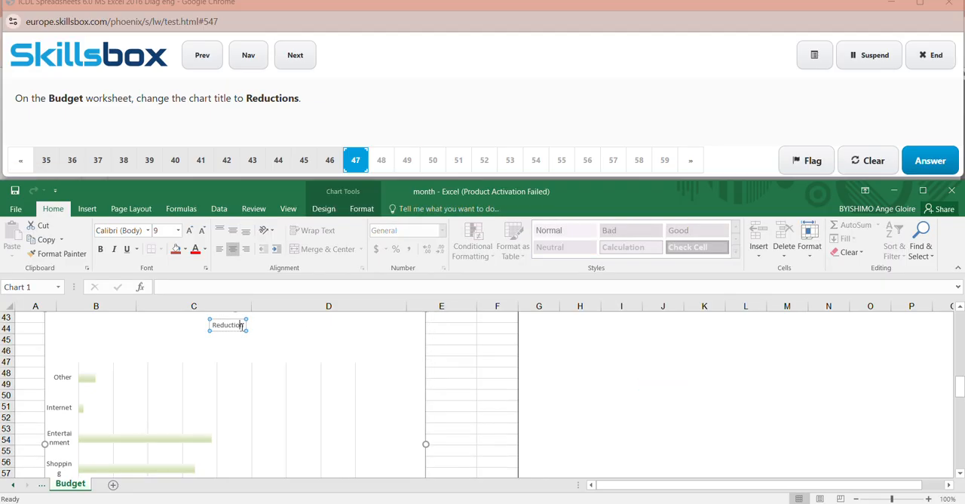
type("s")
left_click(621, 362)
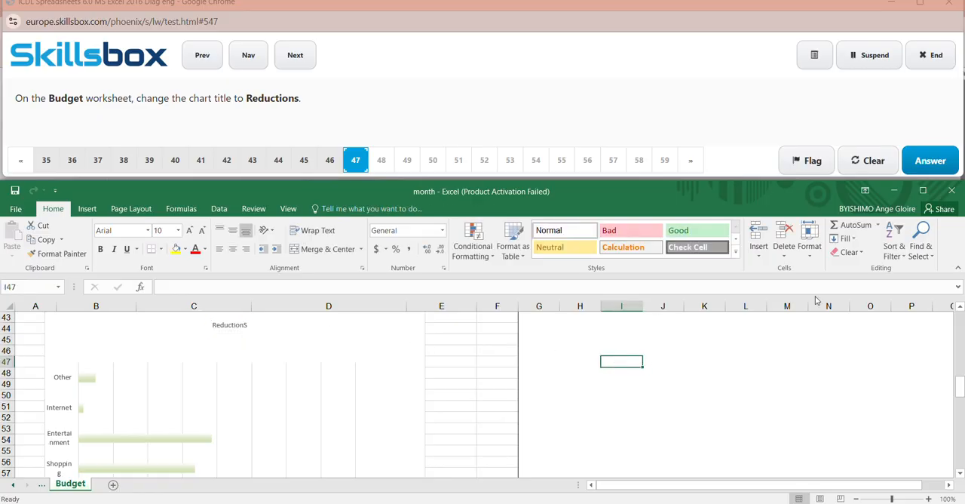
- Submit the answer to question 47 and close the Office activation notice
left_click(933, 166)
left_click(932, 166)
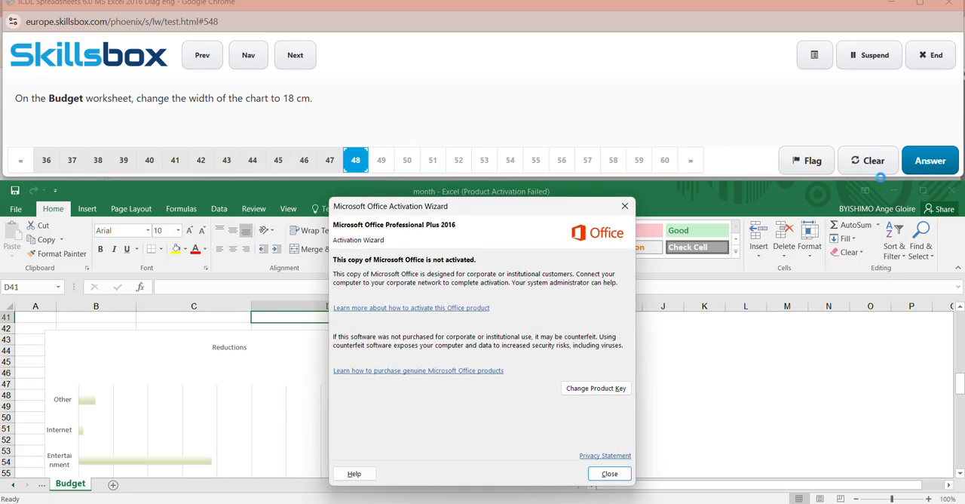
left_click(620, 210)
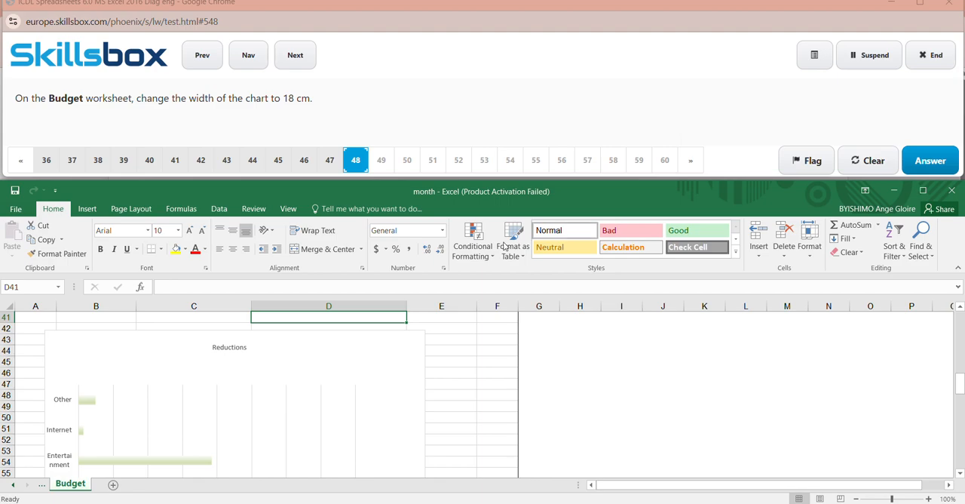
- Set the width of the Reductions chart on the Budget worksheet to 18 cm and submit the answer to question 48
left_click(425, 369)
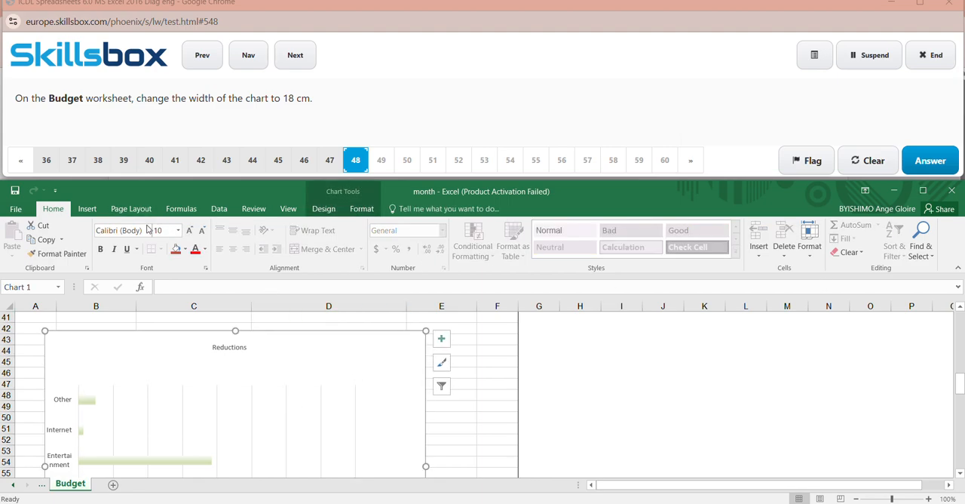
left_click(362, 211)
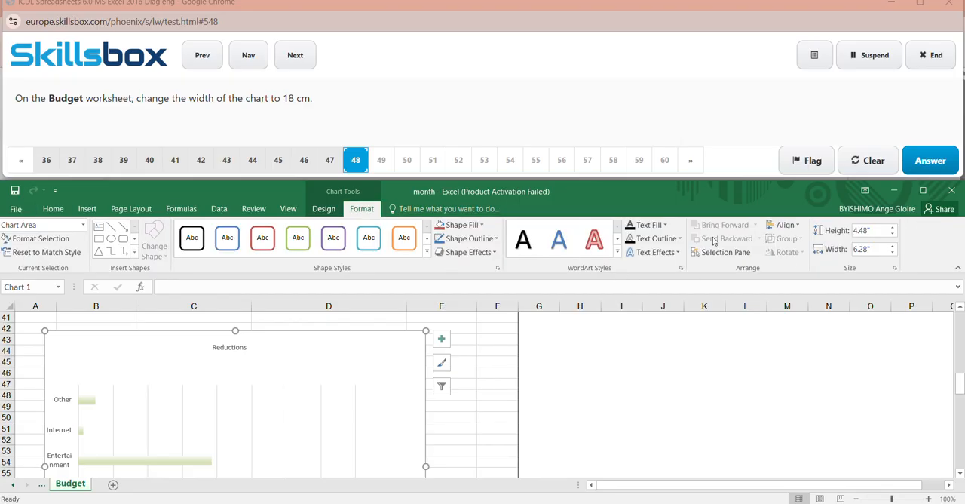
left_click(871, 249)
key("BackSpace")
type("18C")
key("BackSpace")
key("Caps_Lock")
key("Return")
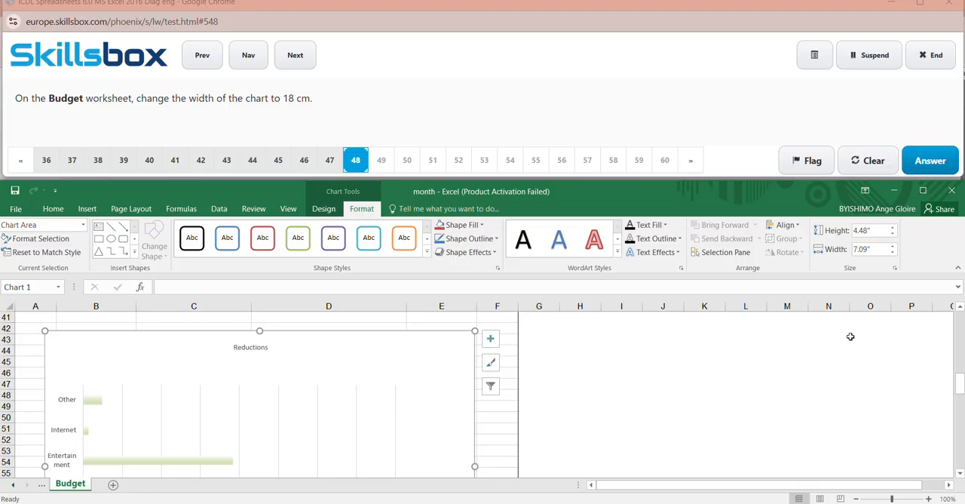
left_click(926, 162)
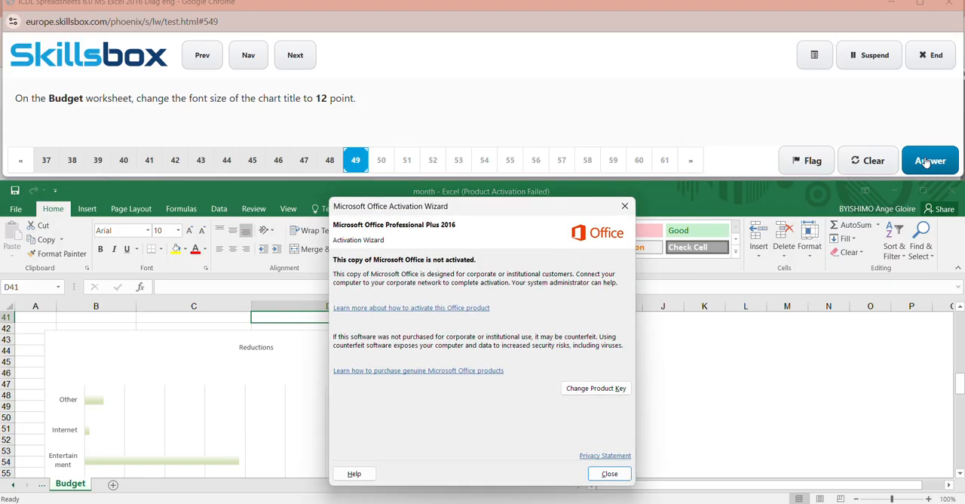
- Set the font size of the chart title Reductions to 12 point and submit the answer to question 49
left_click(625, 207)
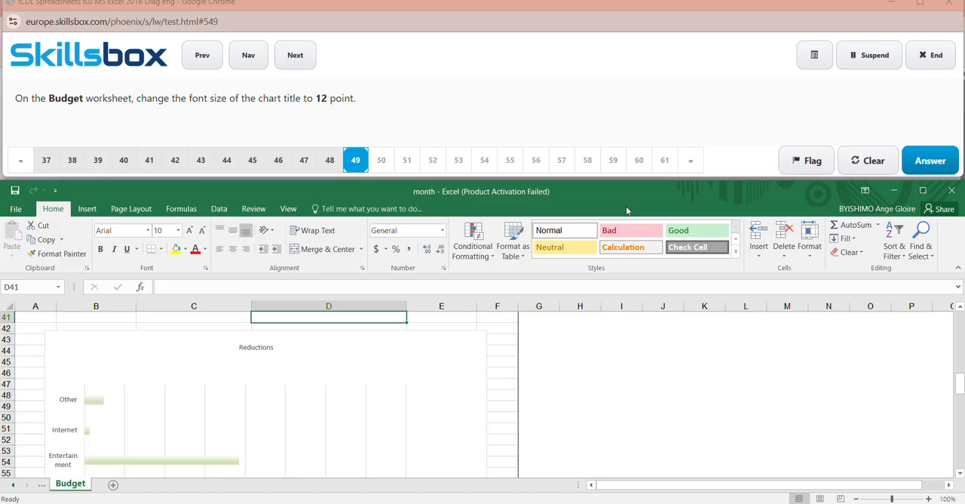
left_click(268, 350)
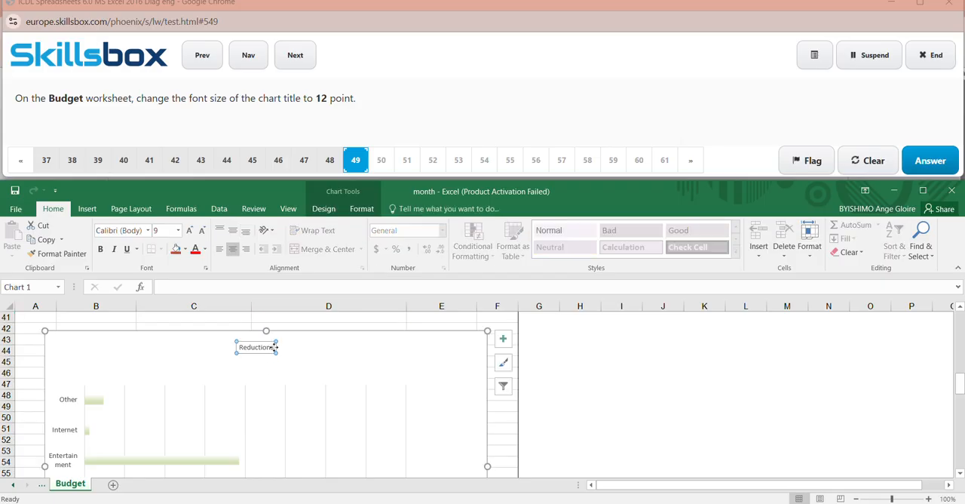
left_click(272, 347)
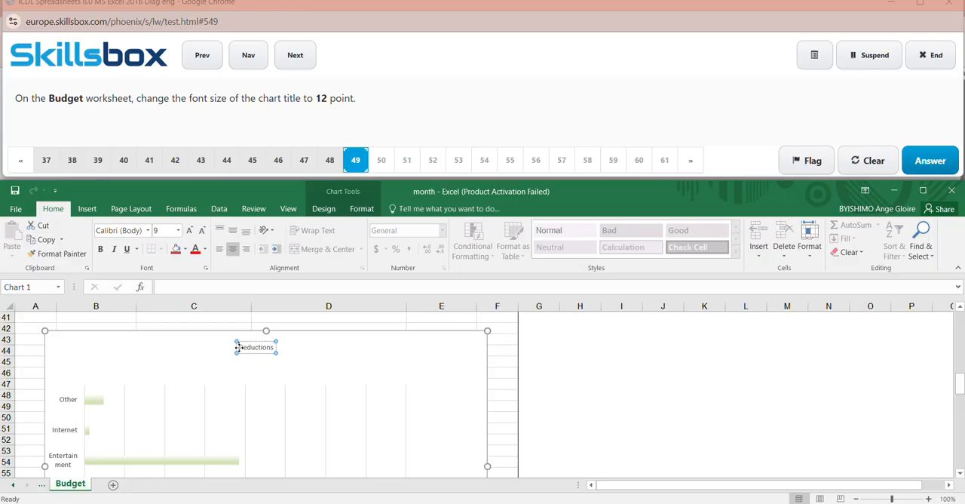
left_click_drag(251, 349, 283, 351)
left_click(178, 230)
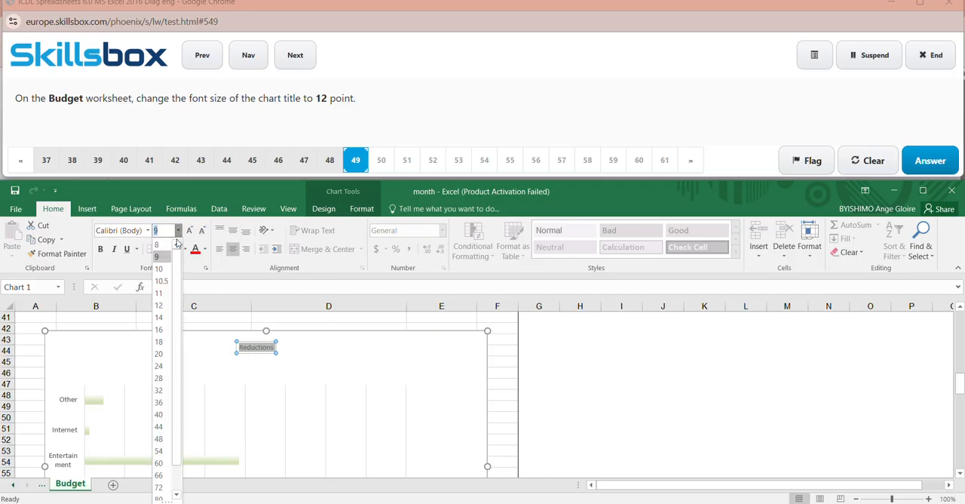
left_click(161, 306)
left_click(574, 407)
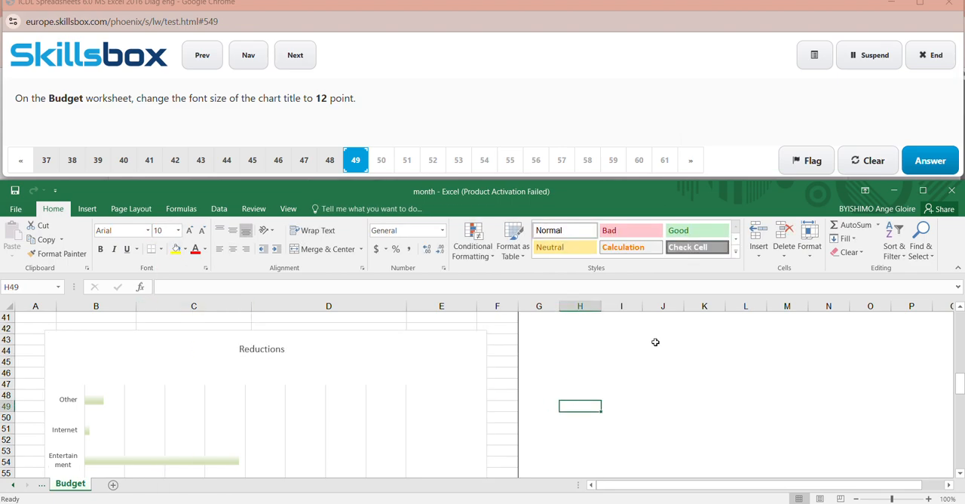
left_click(931, 160)
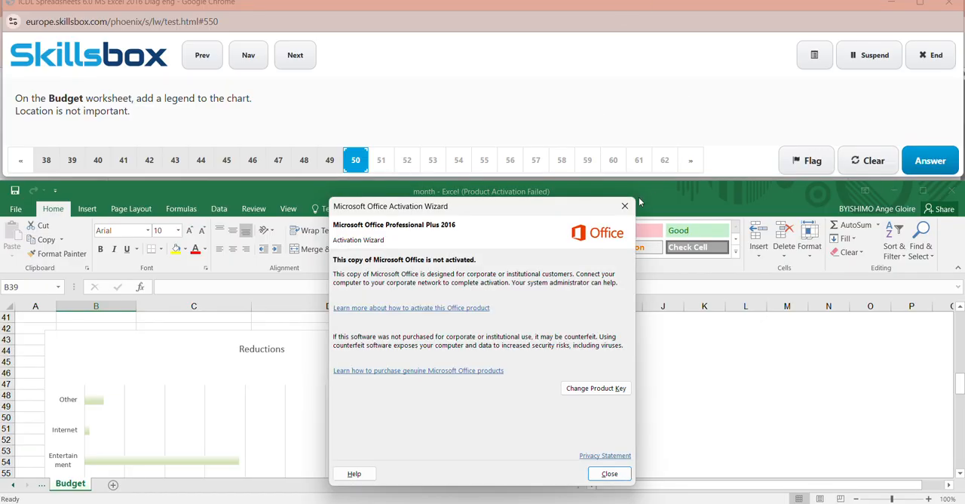
- Close the activation notice and add a legend on the right side of the Reductions chart
left_click(624, 206)
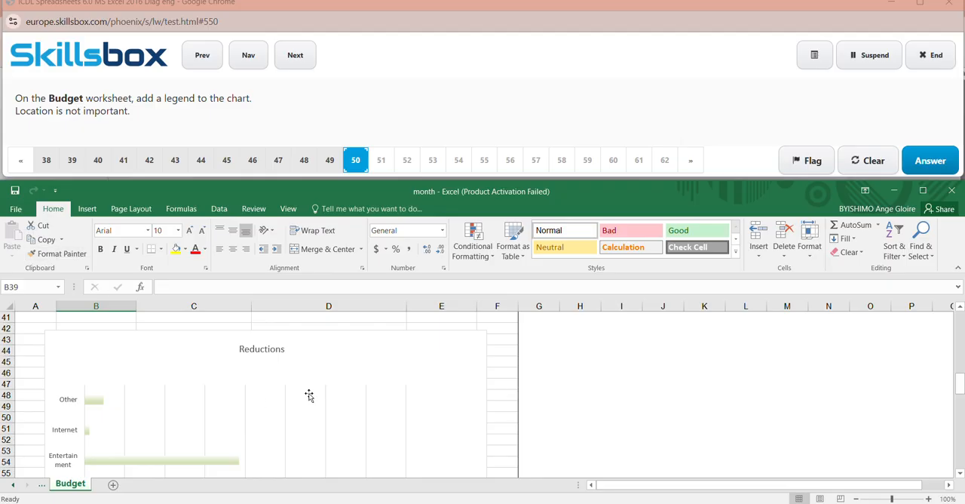
left_click(386, 392)
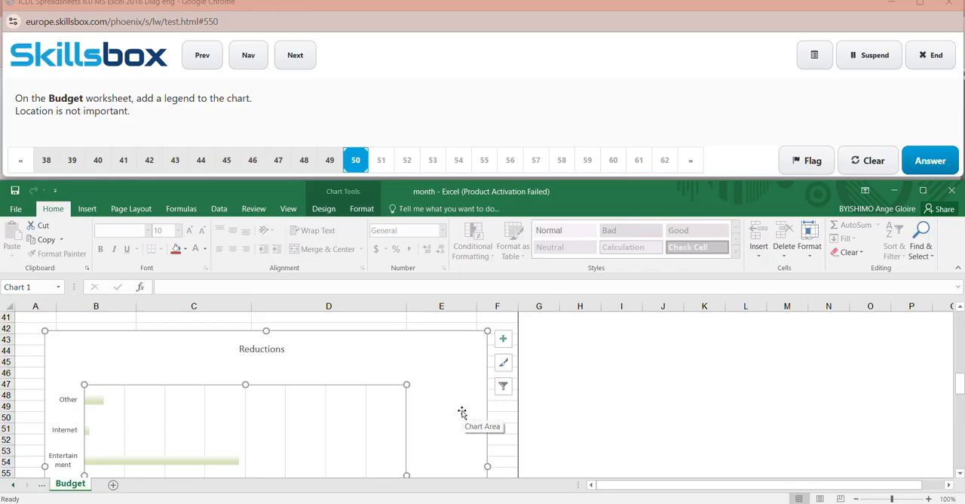
left_click(489, 417)
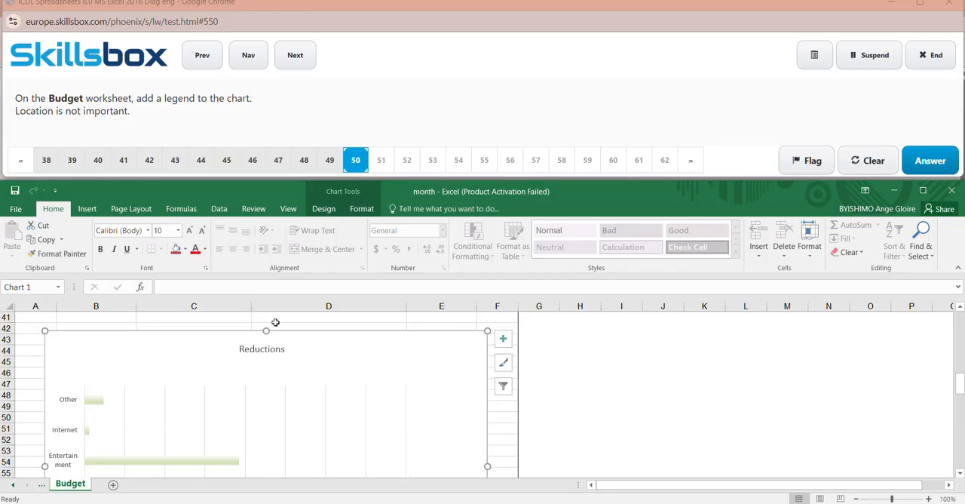
left_click(362, 209)
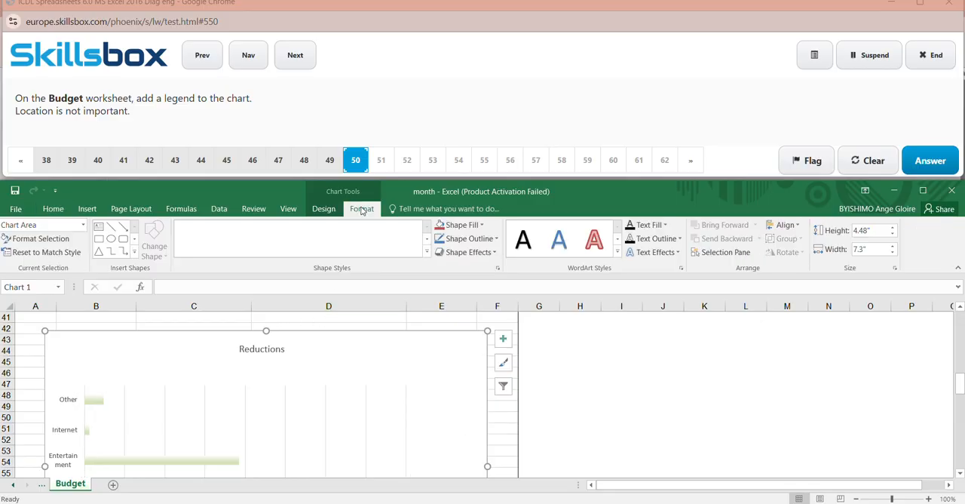
left_click(323, 209)
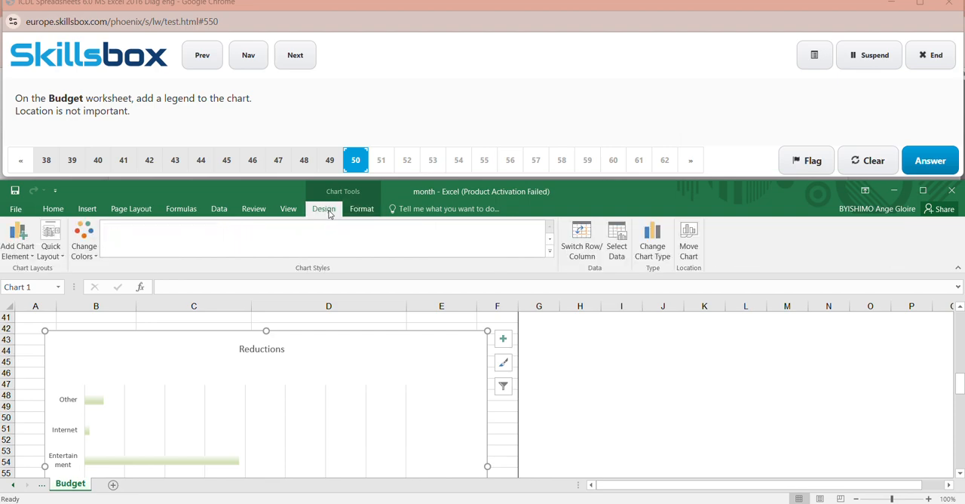
left_click(29, 256)
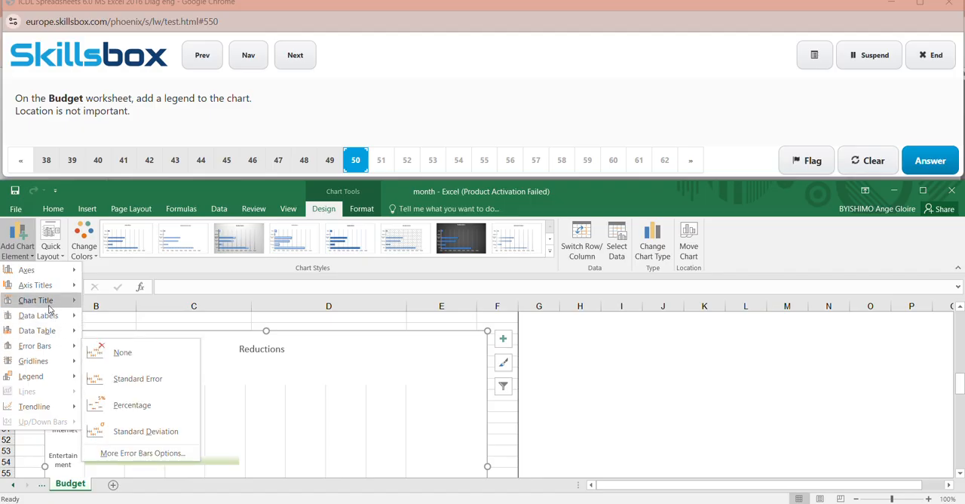
mouse_move(49, 378)
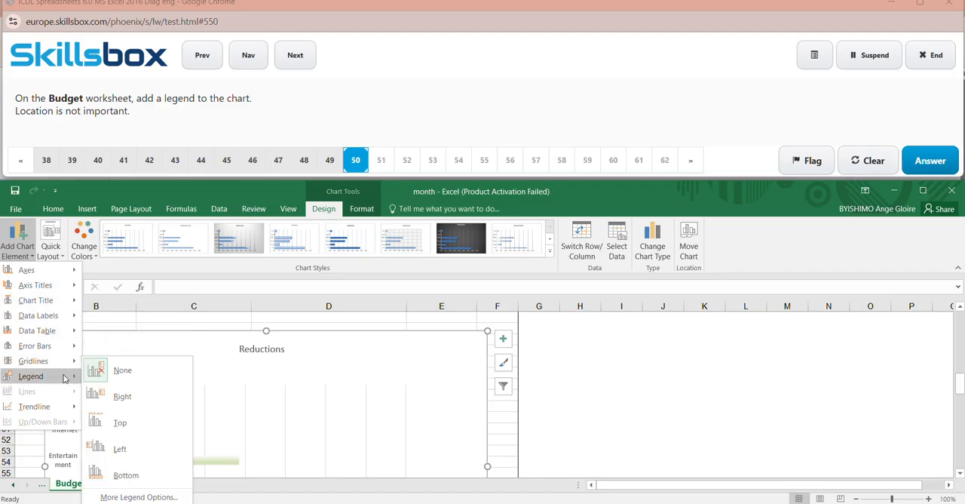
left_click(125, 396)
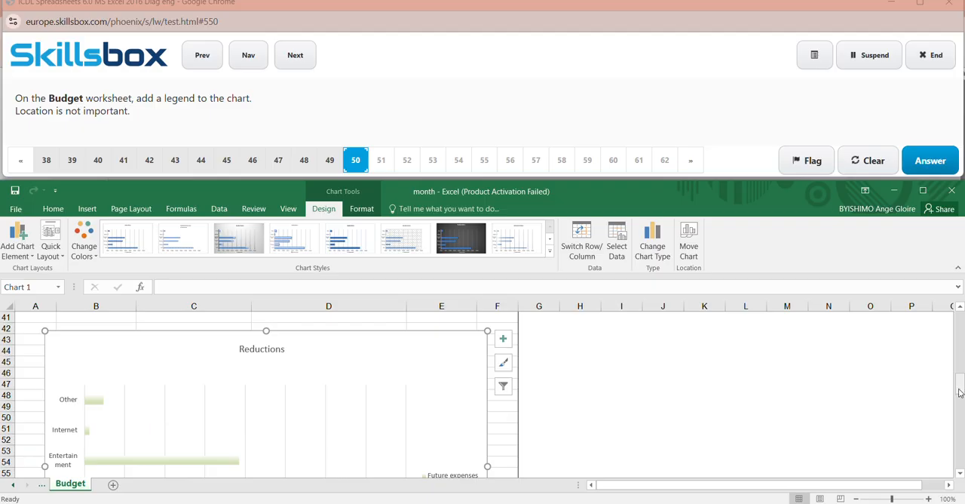
left_click_drag(960, 389, 960, 398)
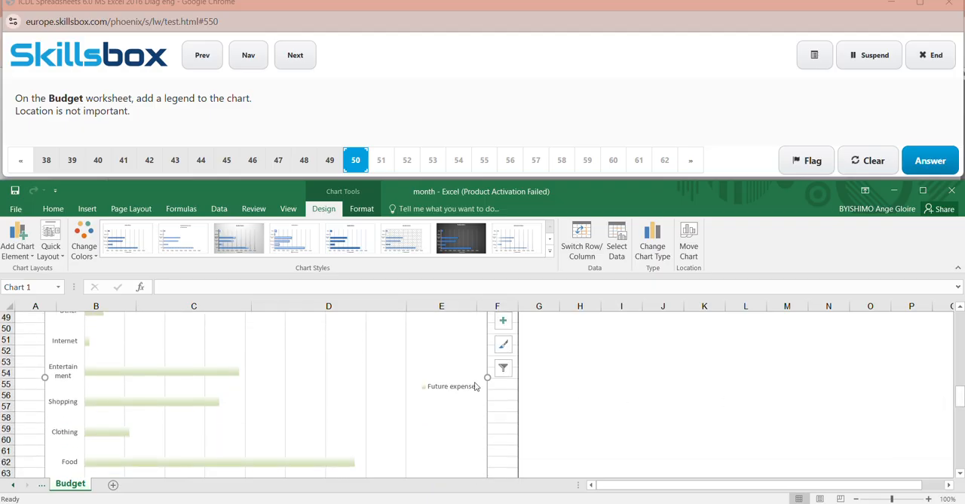
- Deselect the Reductions chart and submit the answer to question 50
left_click(667, 392)
left_click(934, 159)
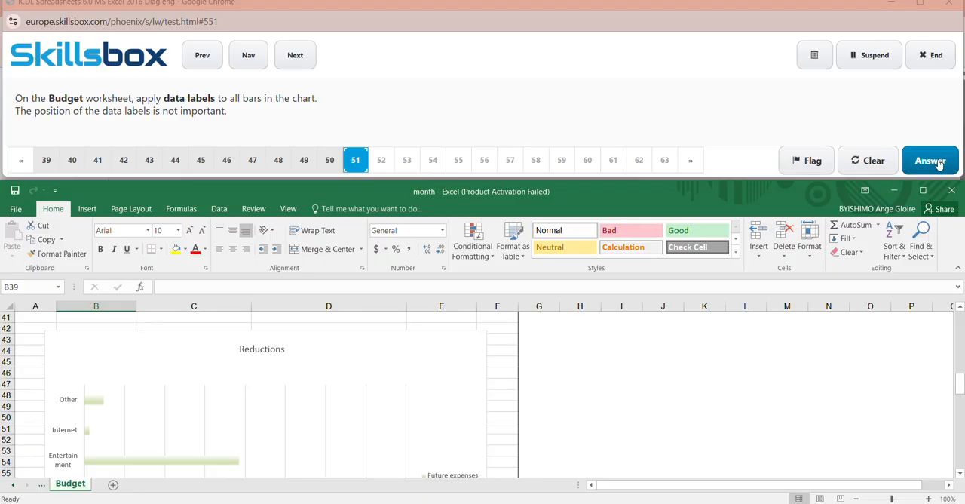
left_click(412, 16)
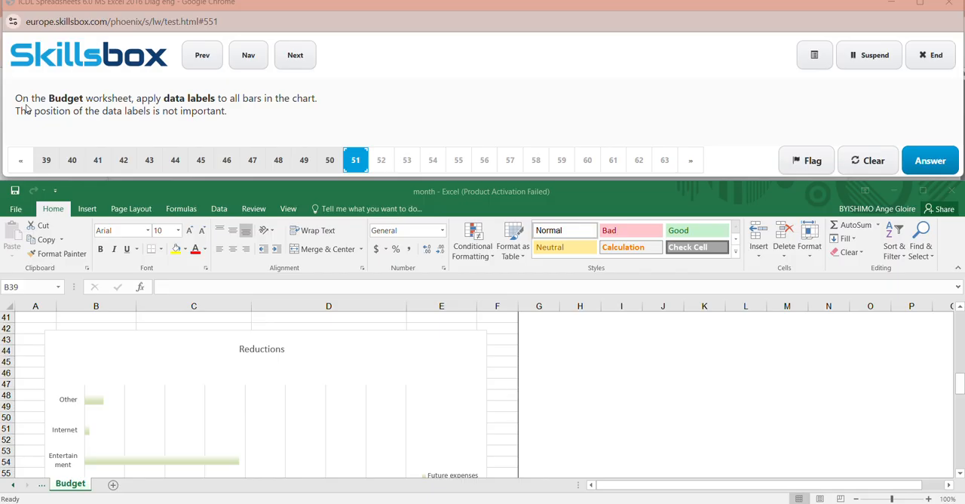
- Add centered data labels to all Future expenses bars in the Reductions chart and submit the answer to question 51
left_click(94, 404)
left_click(95, 402)
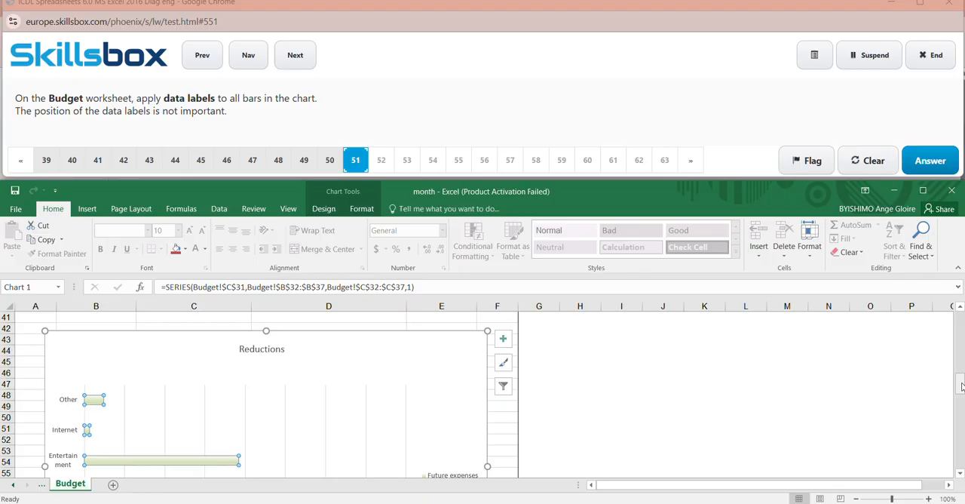
left_click_drag(961, 386, 961, 399)
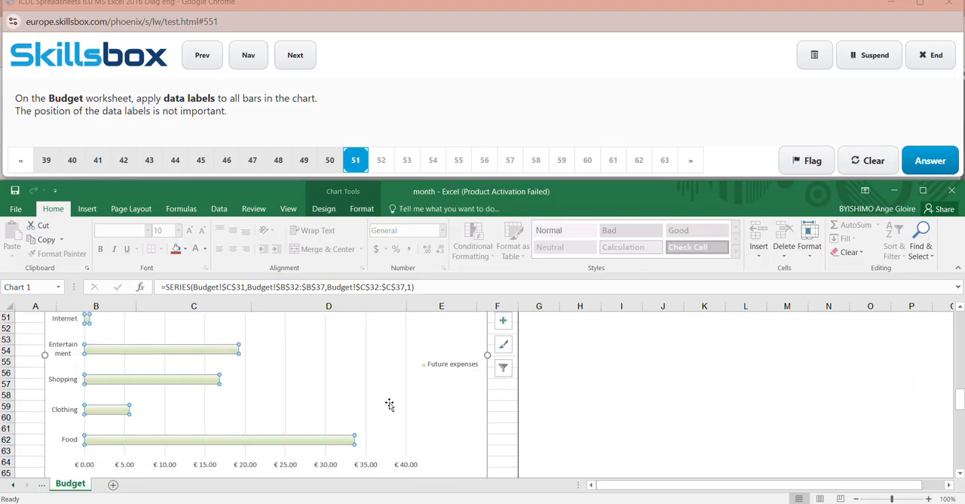
left_click(324, 209)
left_click(28, 259)
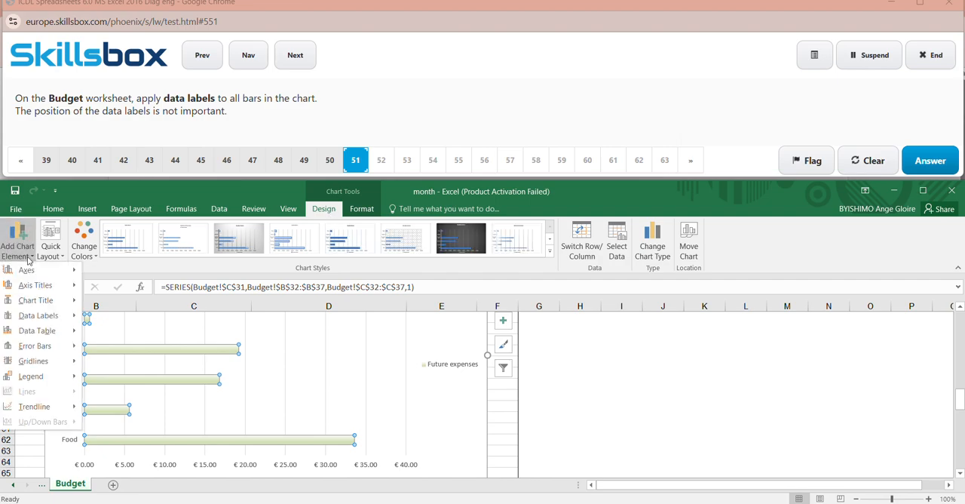
mouse_move(48, 318)
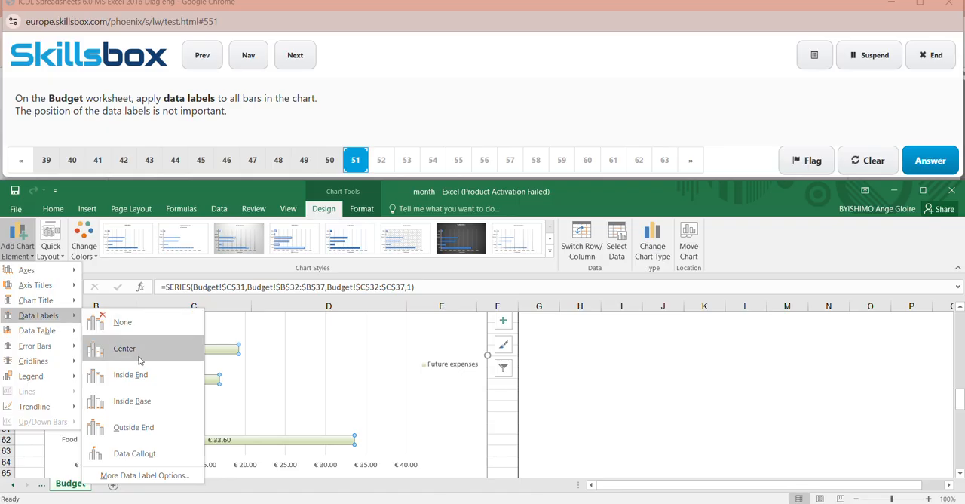
left_click(138, 350)
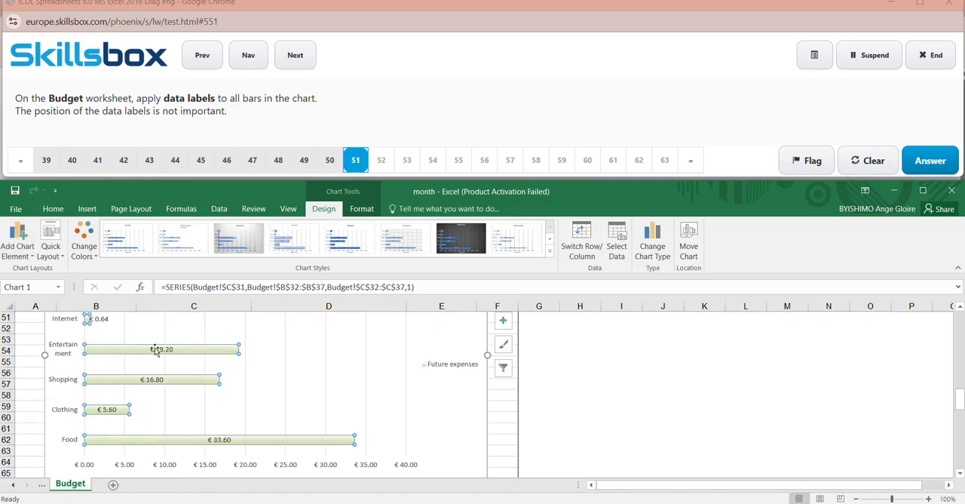
left_click(607, 434)
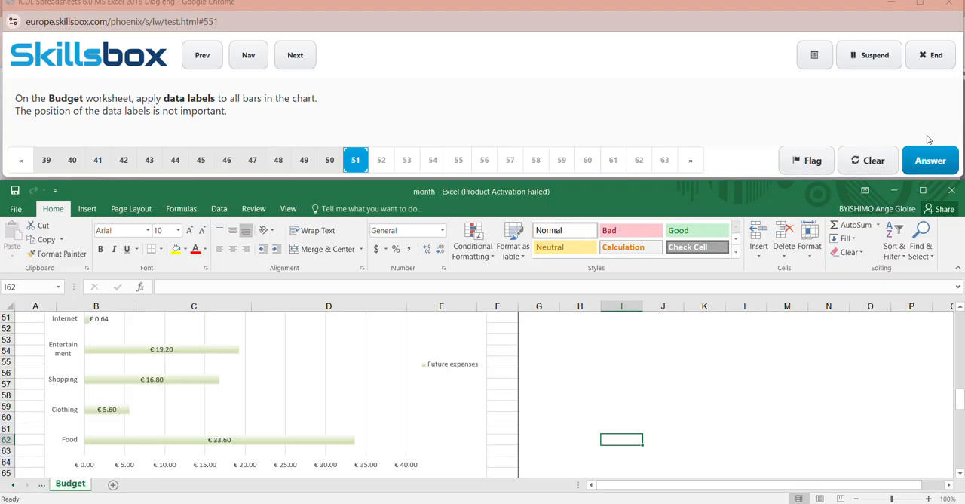
left_click(928, 160)
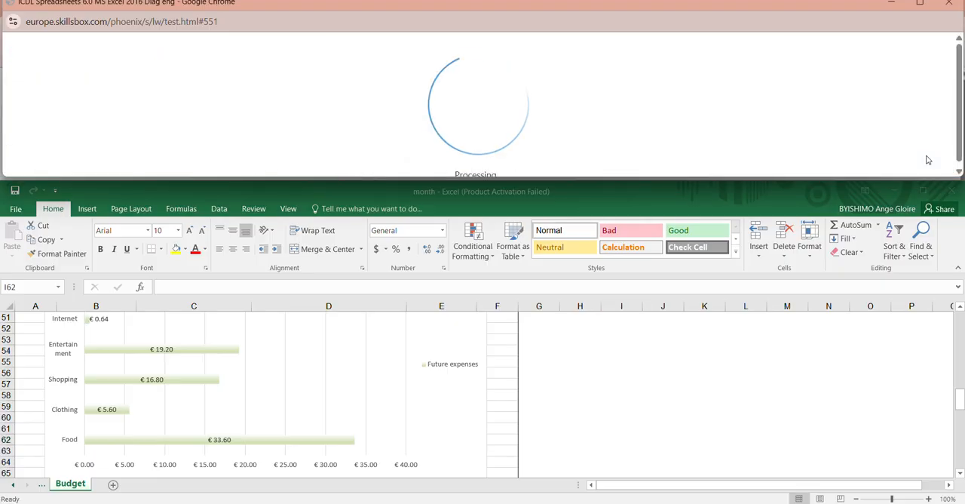
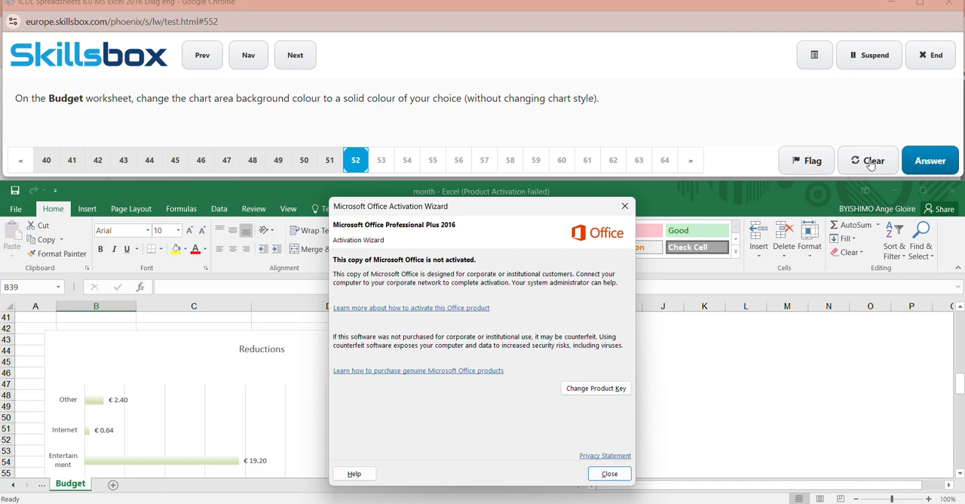
- Close the activation notice and fill the chart area of the Reductions chart with solid yellow
left_click(626, 213)
left_click(401, 374)
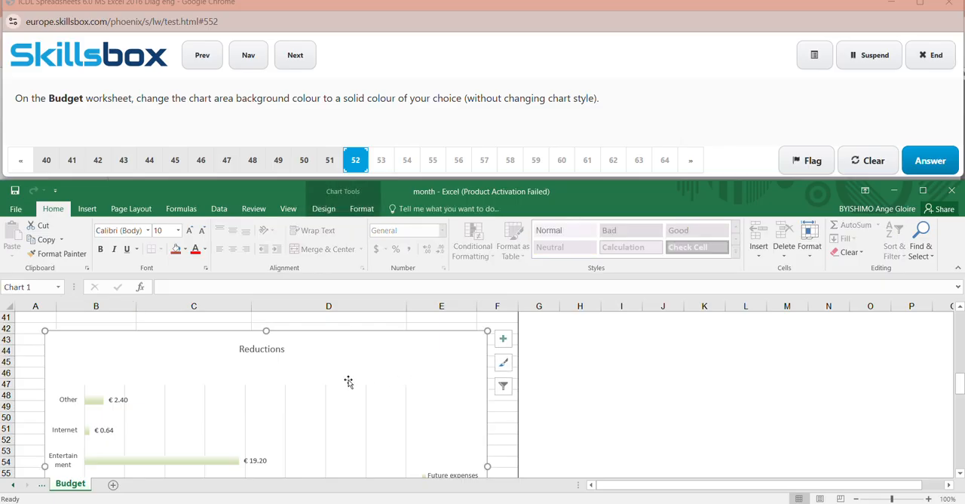
left_click(322, 208)
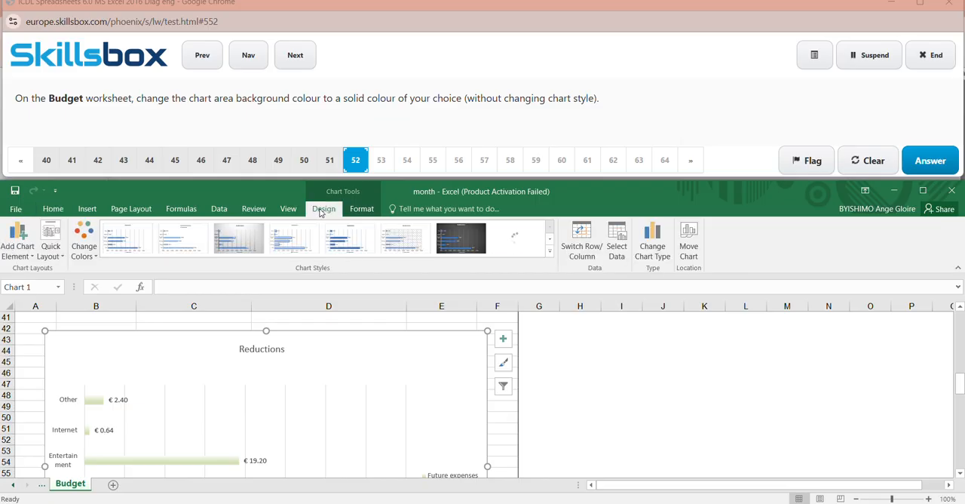
left_click(362, 210)
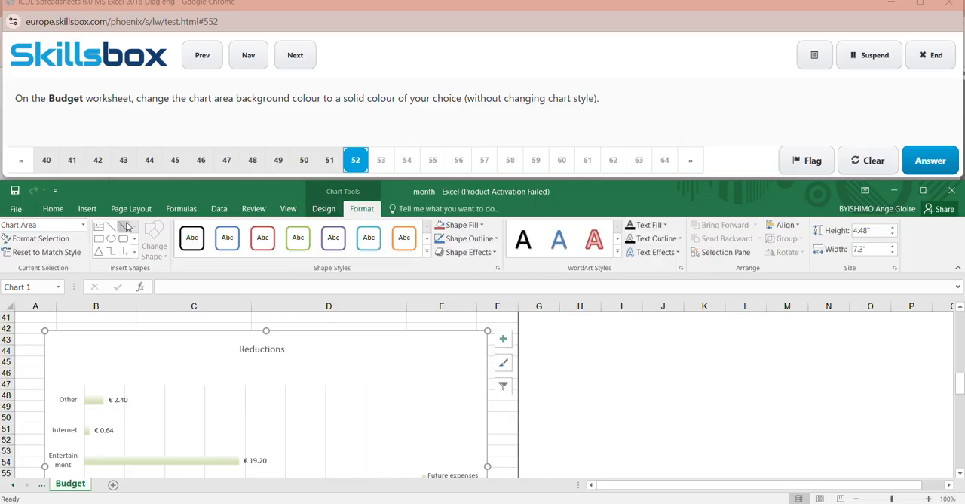
left_click(83, 225)
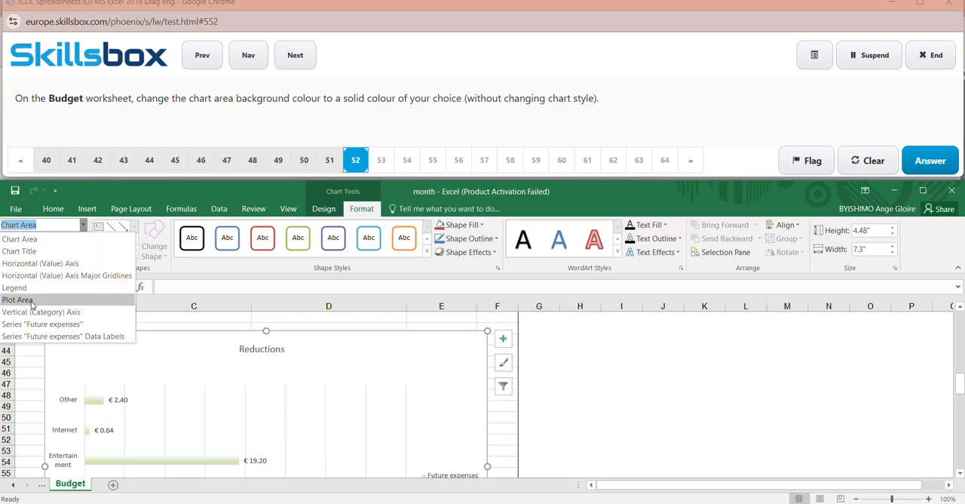
left_click(43, 225)
left_click(304, 339)
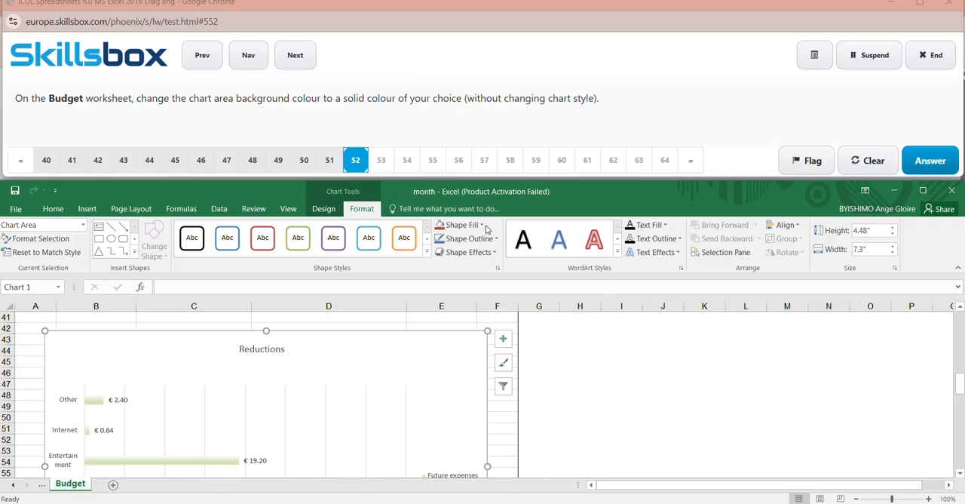
left_click(462, 224)
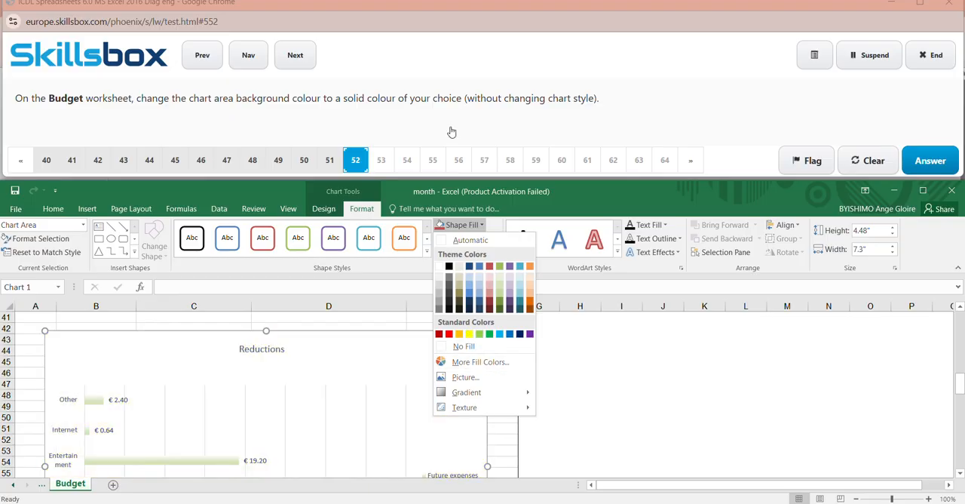
left_click(419, 22)
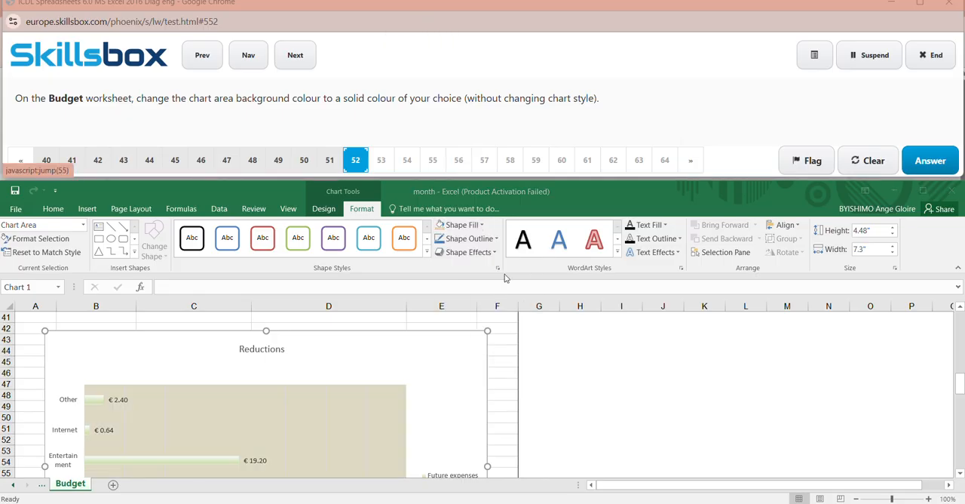
left_click(461, 225)
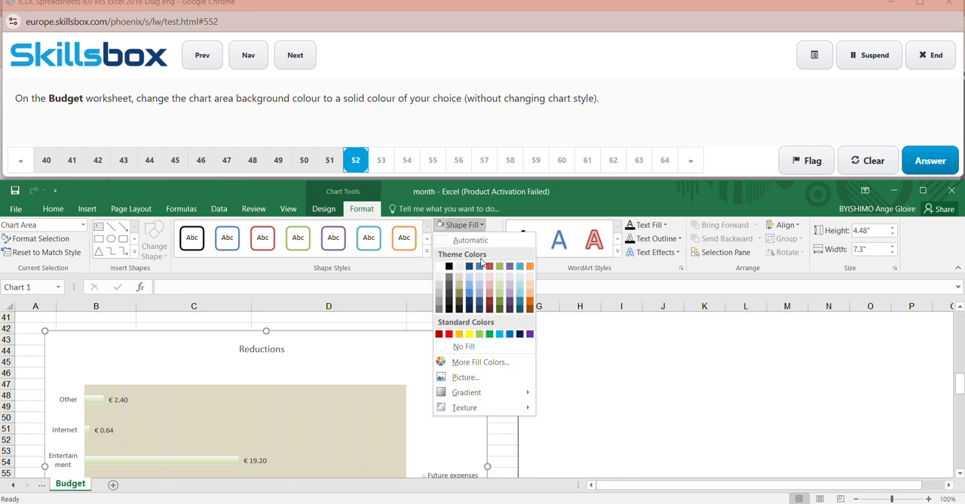
left_click(469, 334)
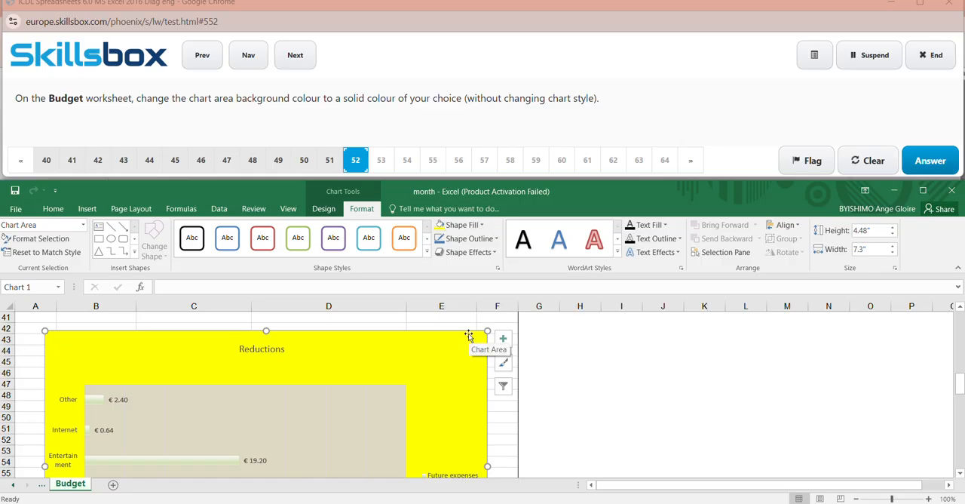
- Submit the answer to question 52, and answer question 53 by marking a spot inside the pictured Reductions chart
left_click(545, 347)
left_click(926, 165)
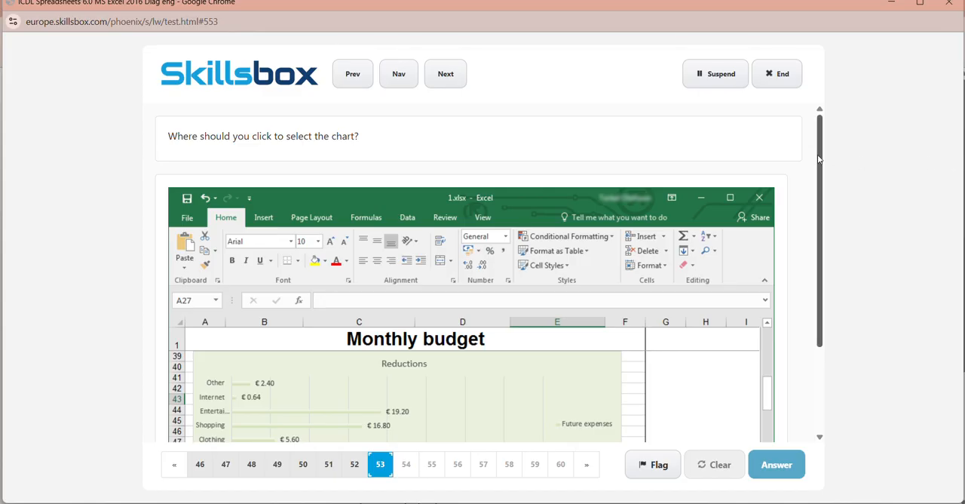
left_click_drag(819, 159, 715, 252)
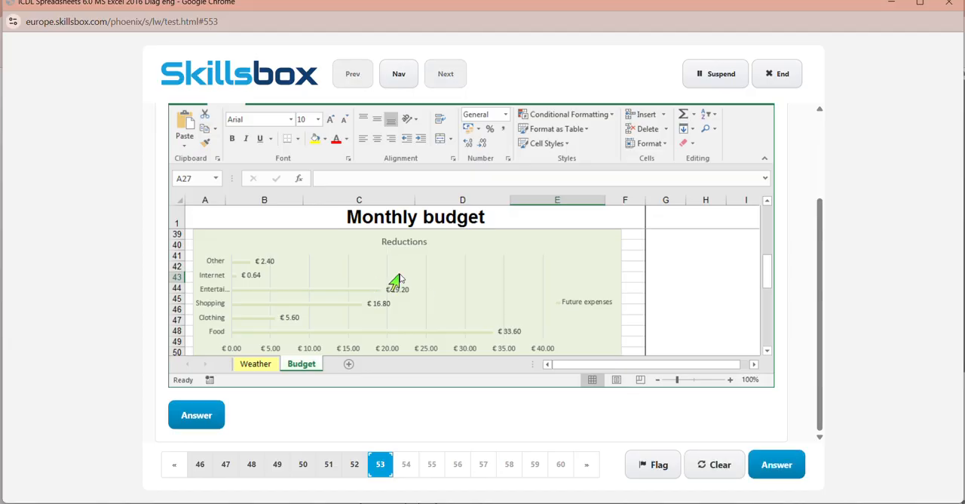
left_click(780, 458)
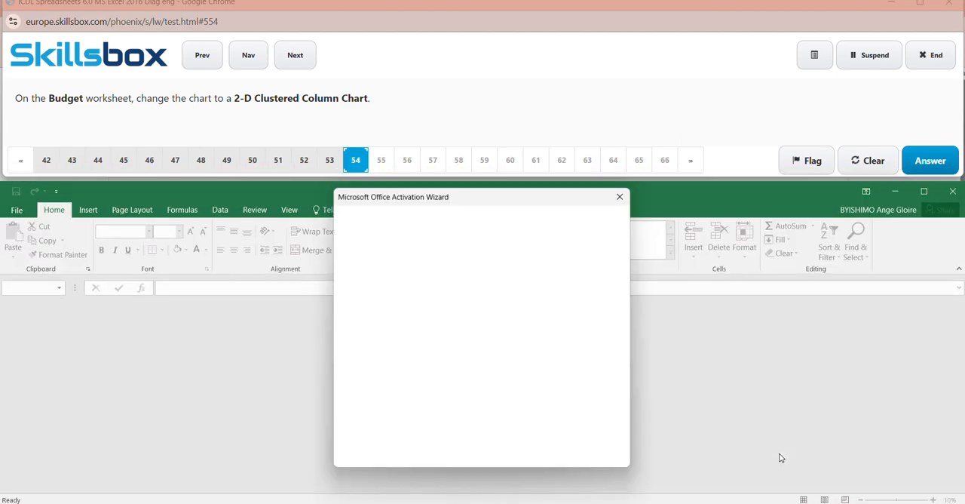
- Close the activation notice and reload the test page to get past the locked file message
left_click(626, 193)
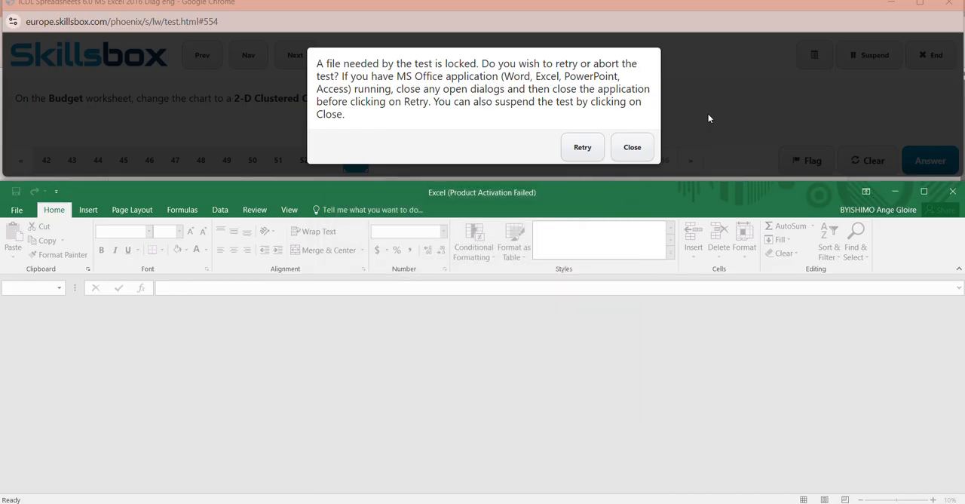
right_click(713, 110)
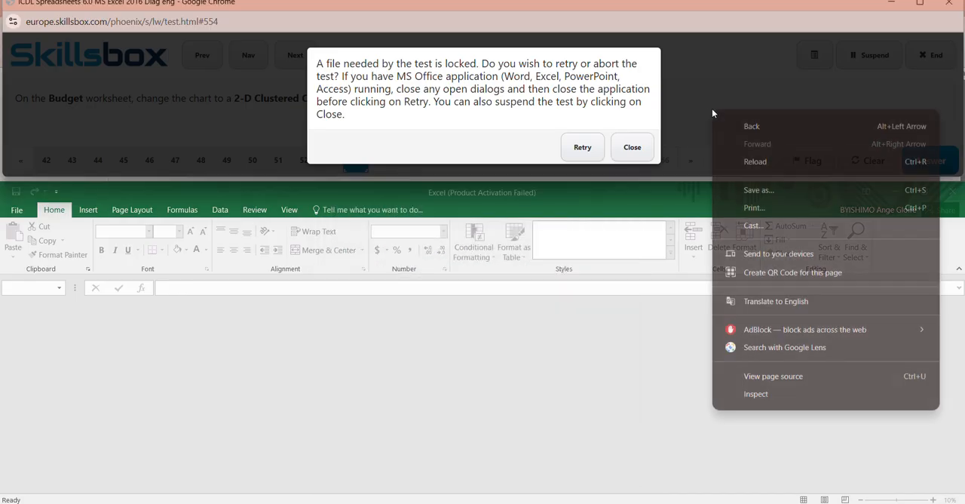
left_click(761, 169)
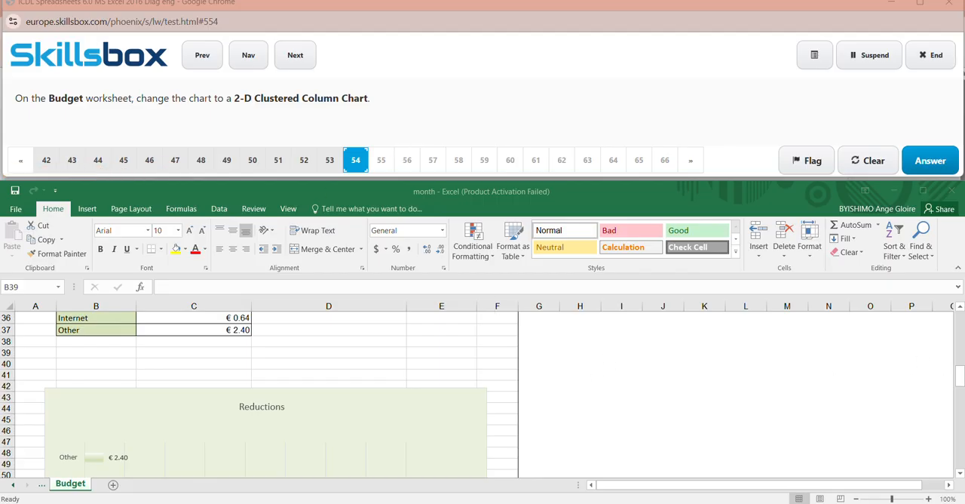
- Change the Reductions chart on the Budget worksheet to a 2-D Clustered Column chart and submit the answer to question 54
left_click(961, 380)
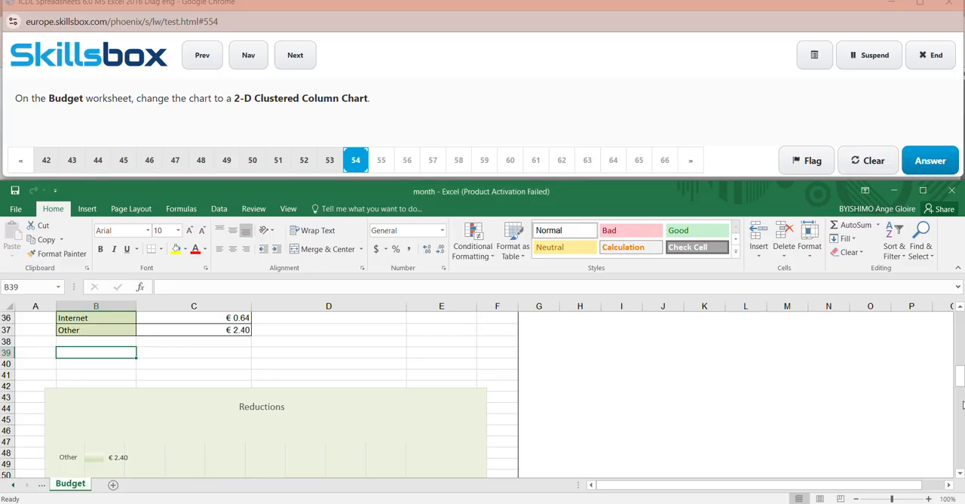
mouse_move(962, 405)
left_mouse_down()
mouse_move(960, 441)
mouse_move(961, 322)
mouse_move(961, 420)
mouse_move(961, 395)
left_mouse_up()
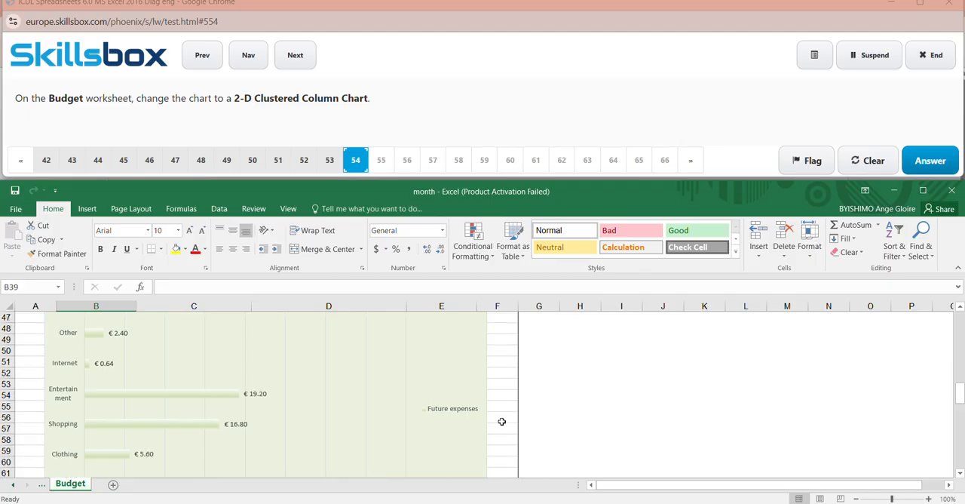
left_click(222, 372)
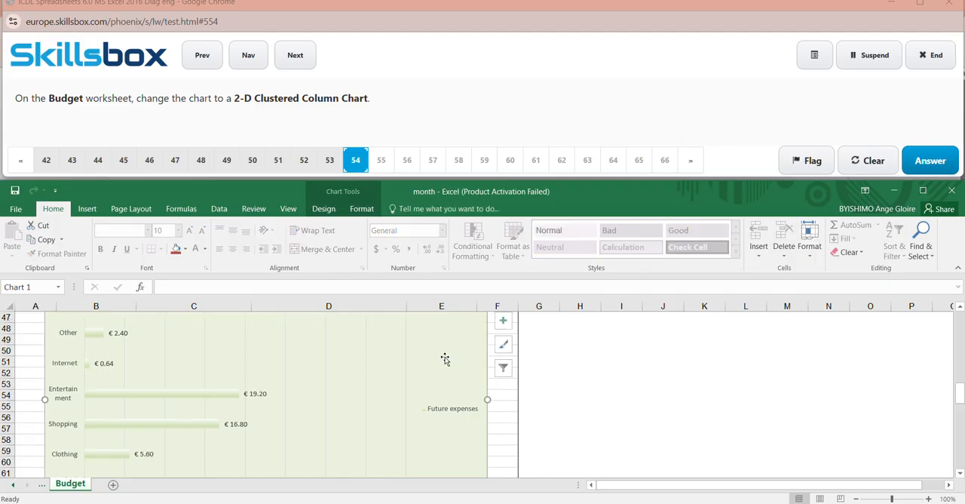
left_click(336, 211)
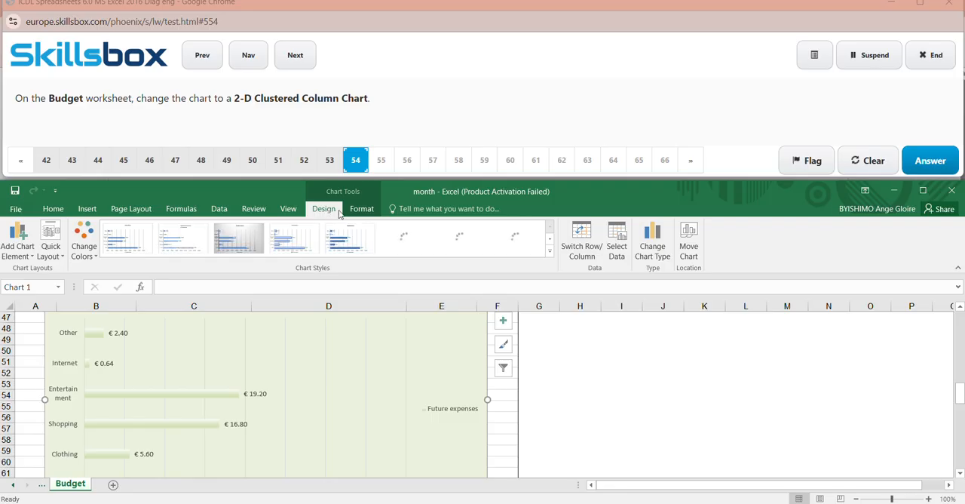
left_click(364, 214)
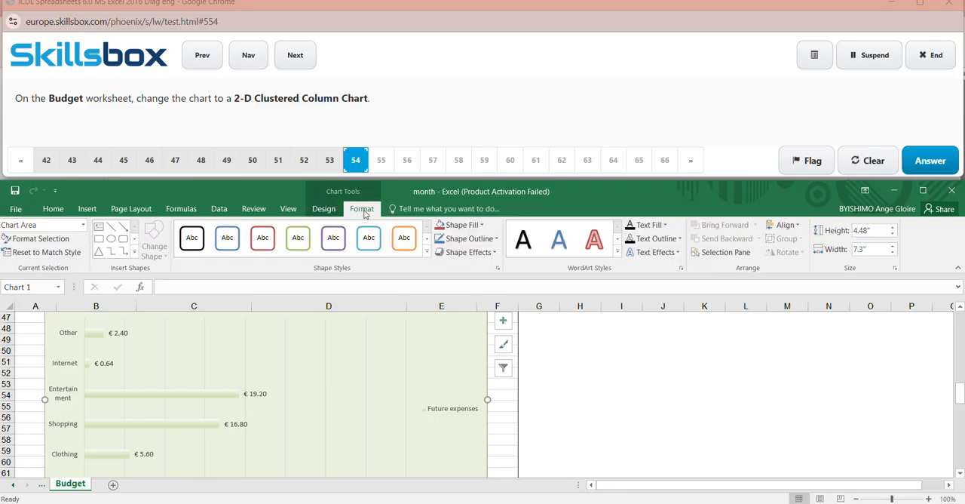
left_click(319, 211)
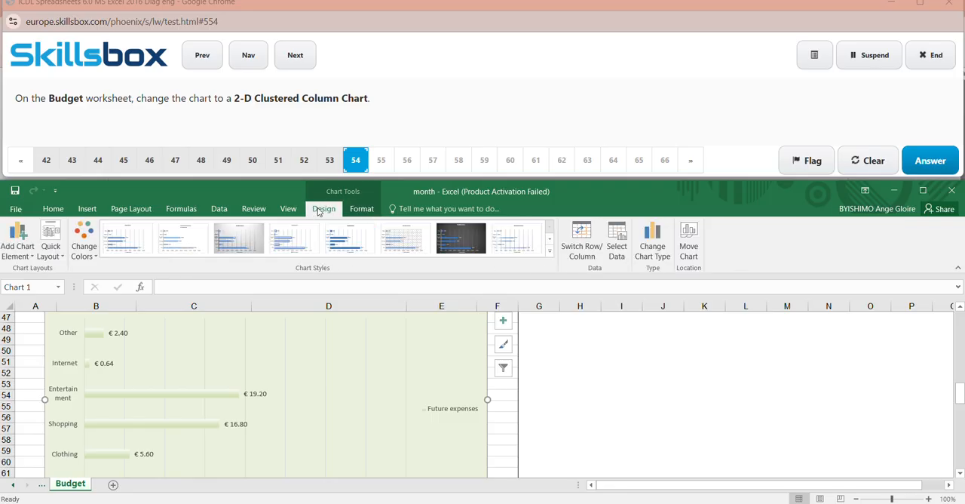
left_click(653, 259)
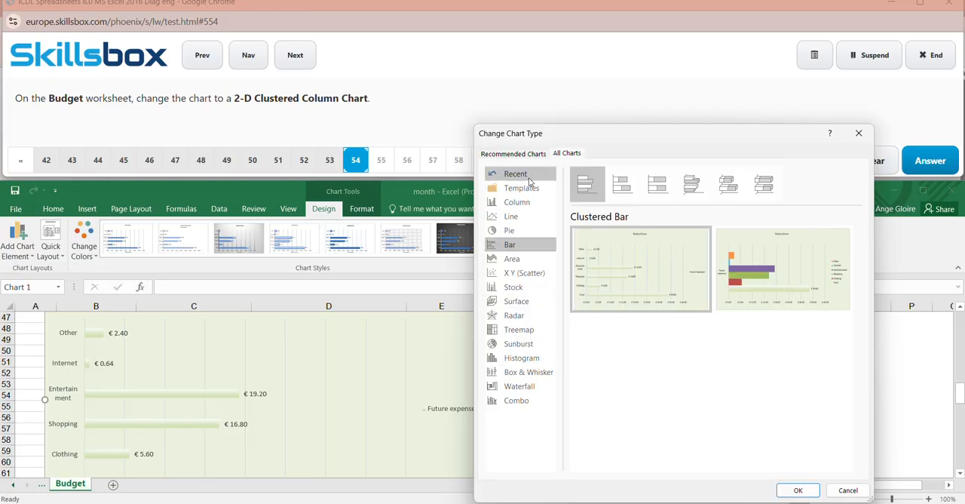
left_click(422, 22)
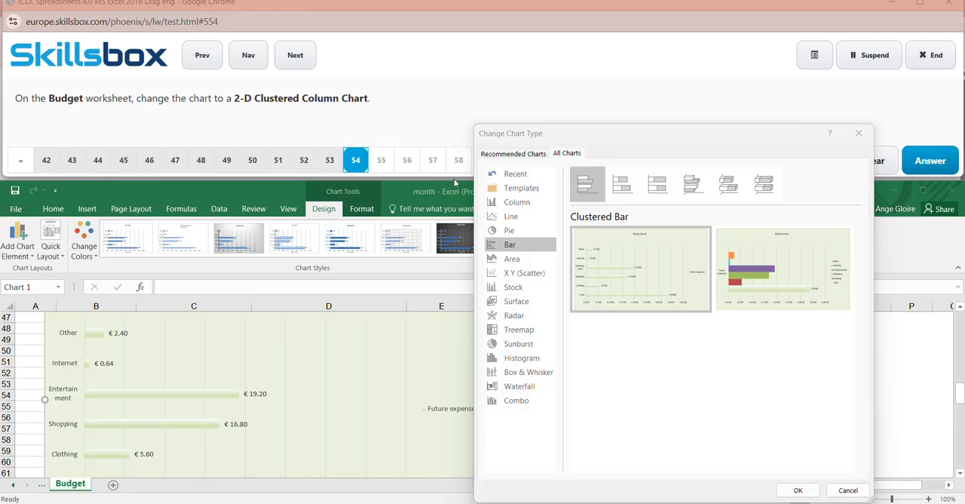
left_click(542, 204)
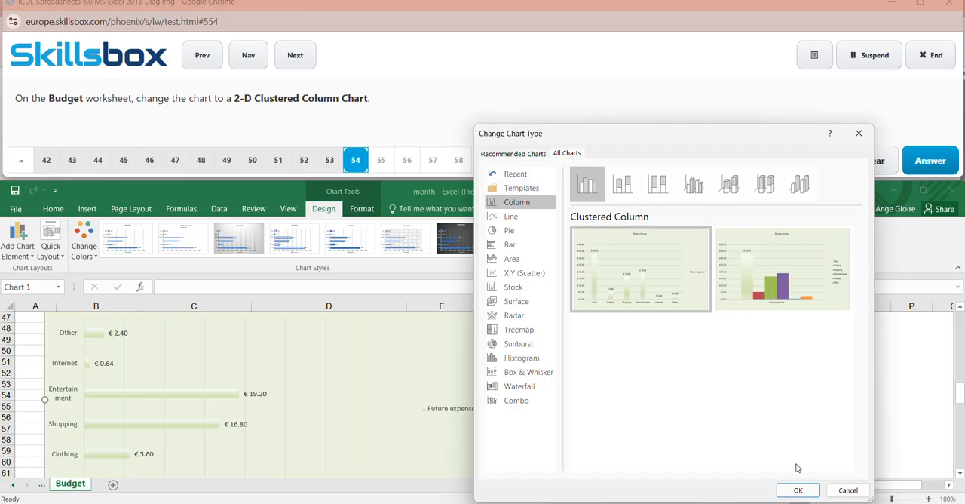
left_click(799, 491)
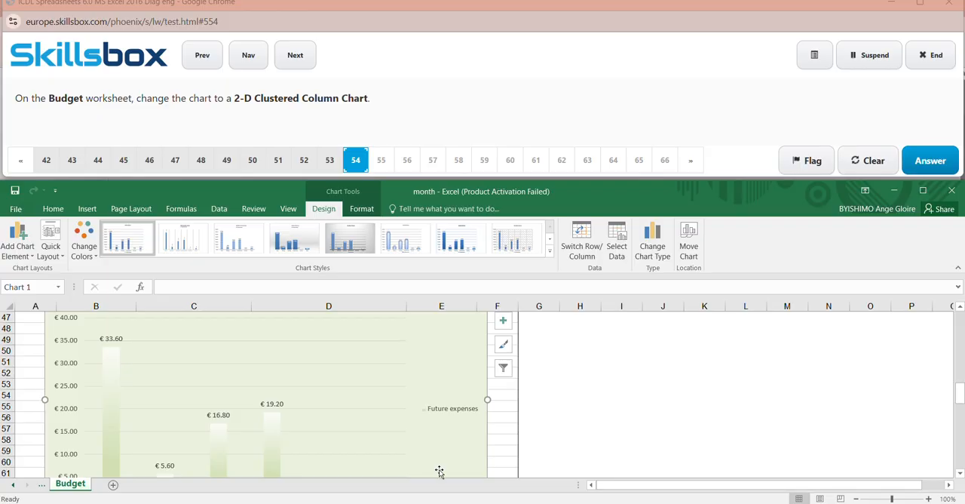
left_click(932, 159)
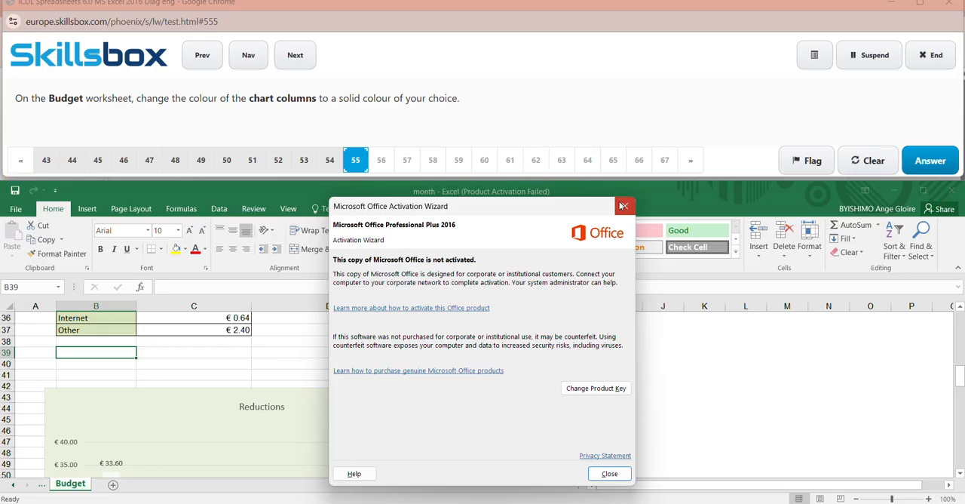
- Fill all Future expenses columns of the Reductions chart with solid dark blue and submit the answer to question 55
left_click(623, 205)
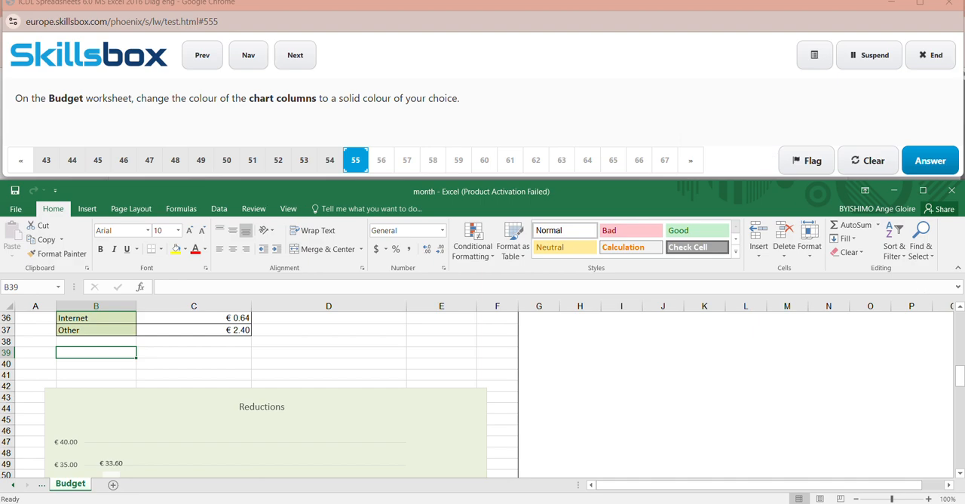
left_click_drag(959, 376, 960, 398)
left_click(275, 358)
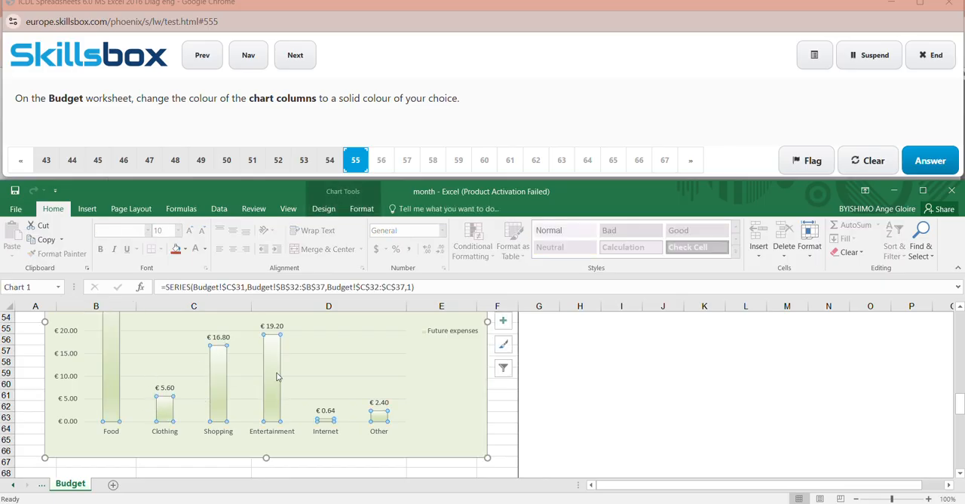
left_click(369, 210)
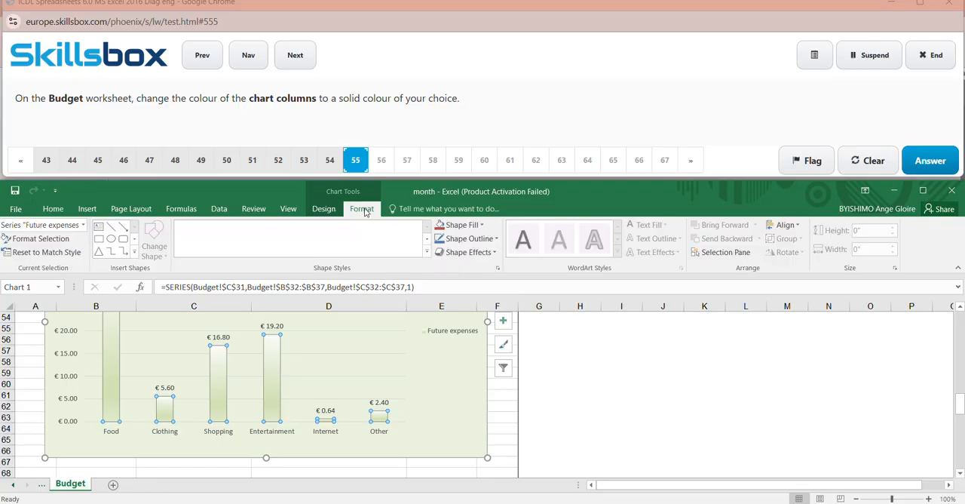
left_click(480, 225)
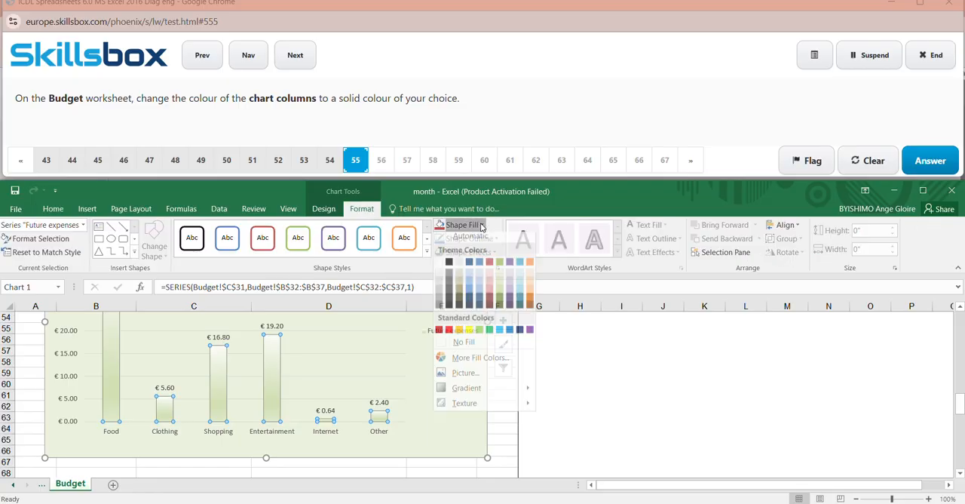
left_click(480, 308)
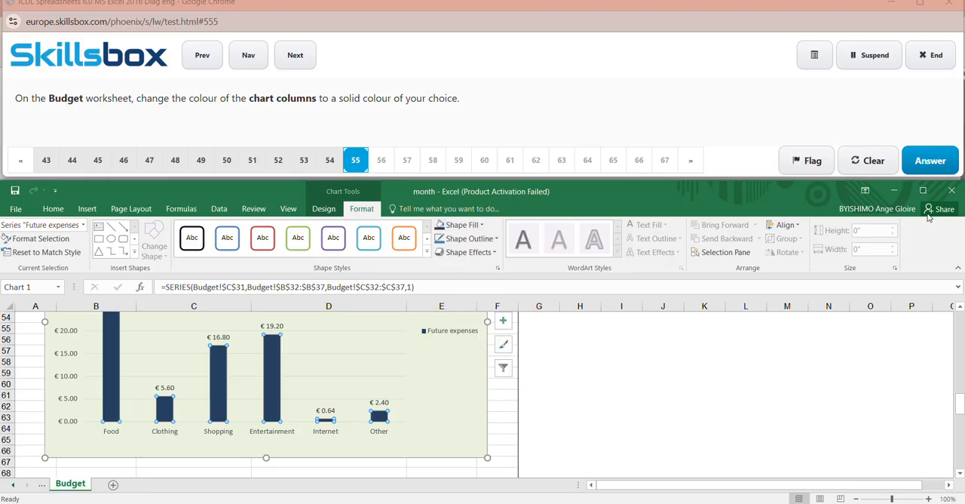
left_click(787, 384)
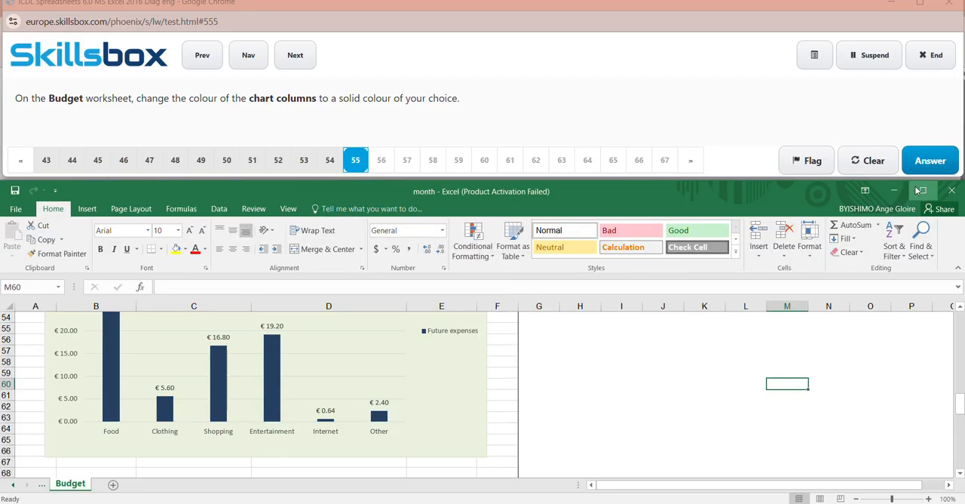
left_click(932, 162)
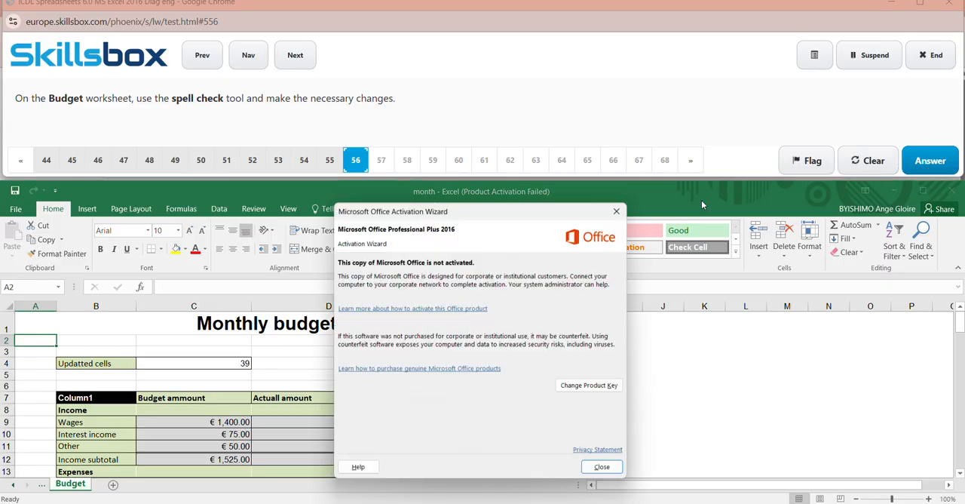
- Spell-check the Budget worksheet, accepting the suggested correction for each misspelled word, and submit the answer to question 56
left_click(625, 205)
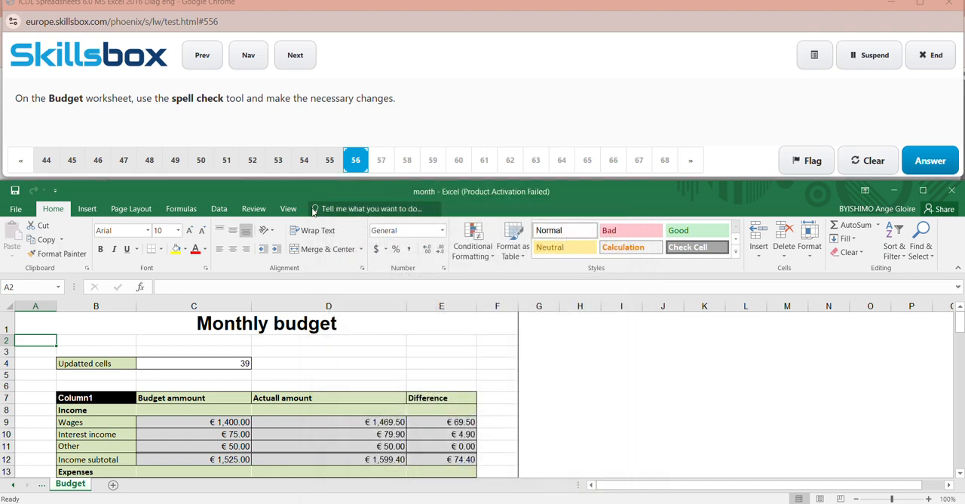
left_click(254, 209)
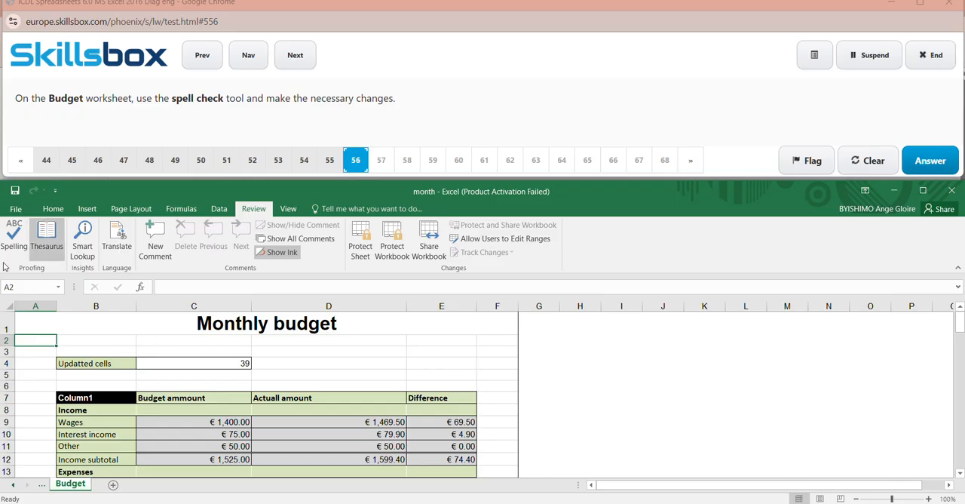
left_click(13, 241)
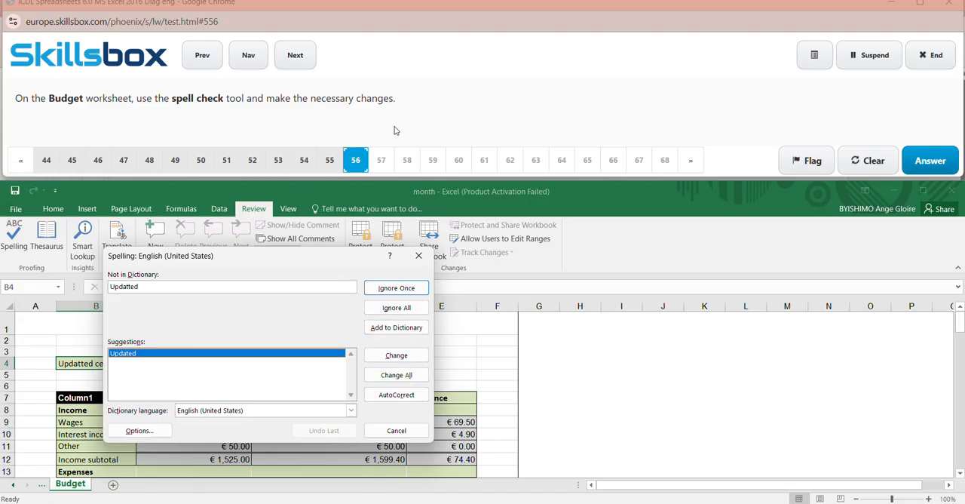
left_click(406, 357)
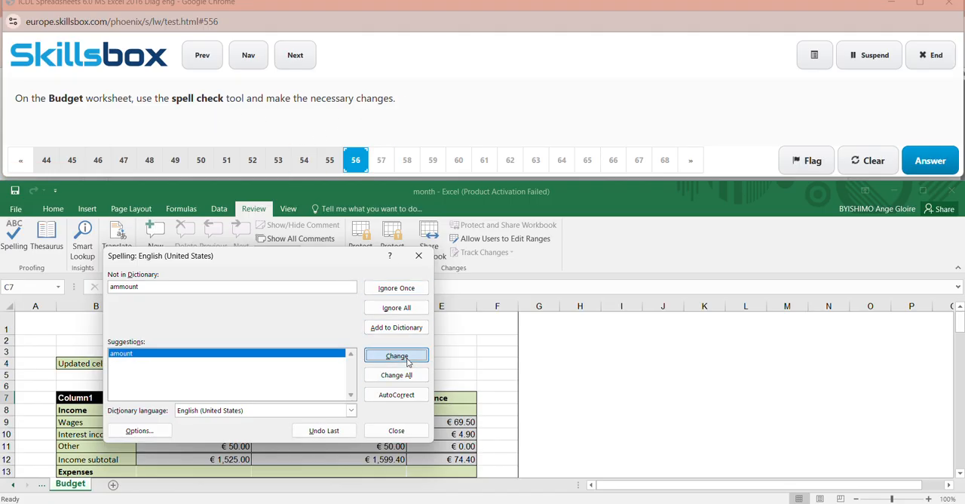
left_click(406, 357)
left_click(406, 357)
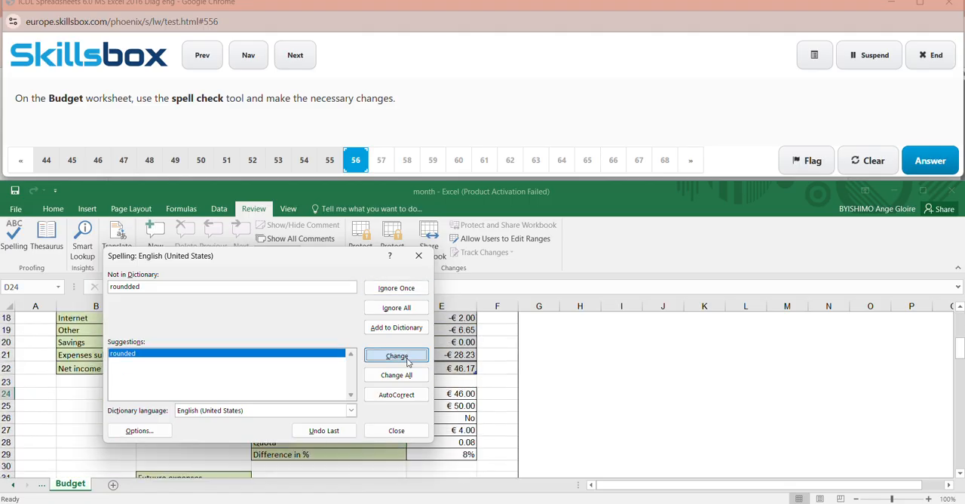
left_click(406, 358)
left_click(405, 357)
left_click(406, 357)
left_click(406, 358)
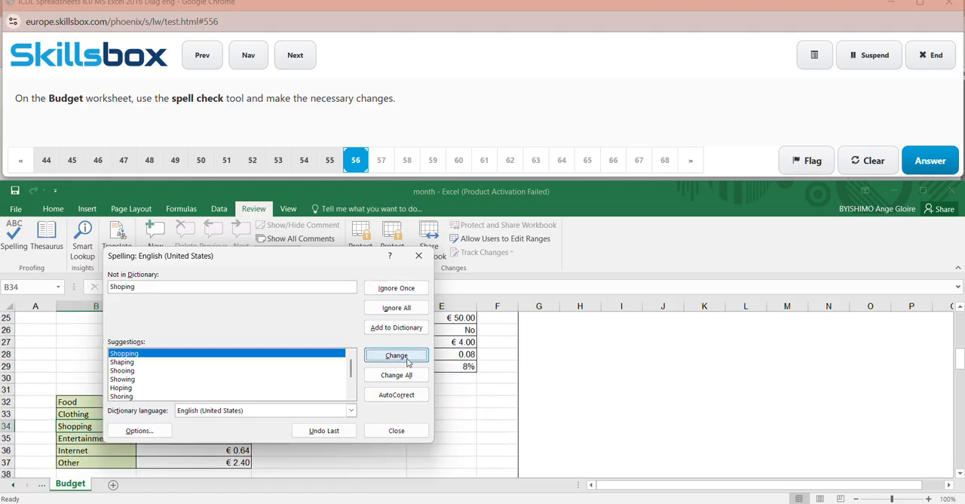
left_click(462, 291)
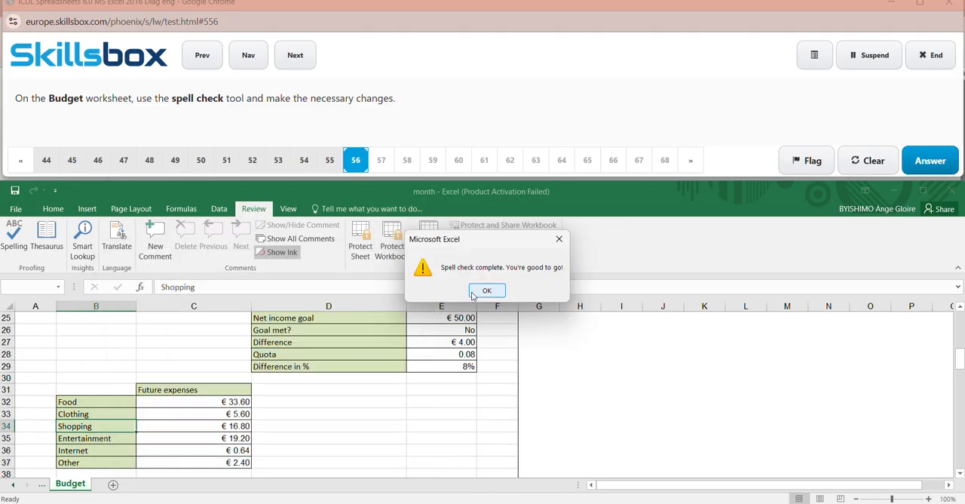
left_click(487, 291)
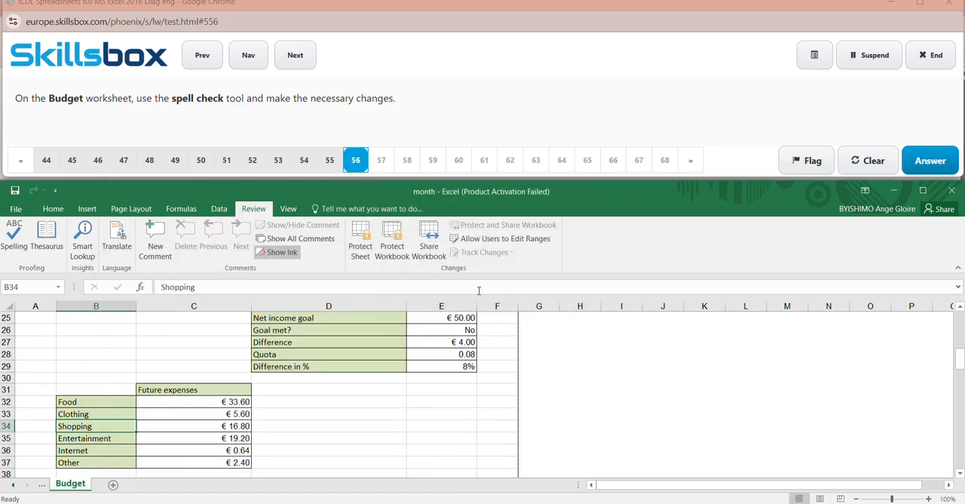
left_click(928, 163)
left_click(928, 161)
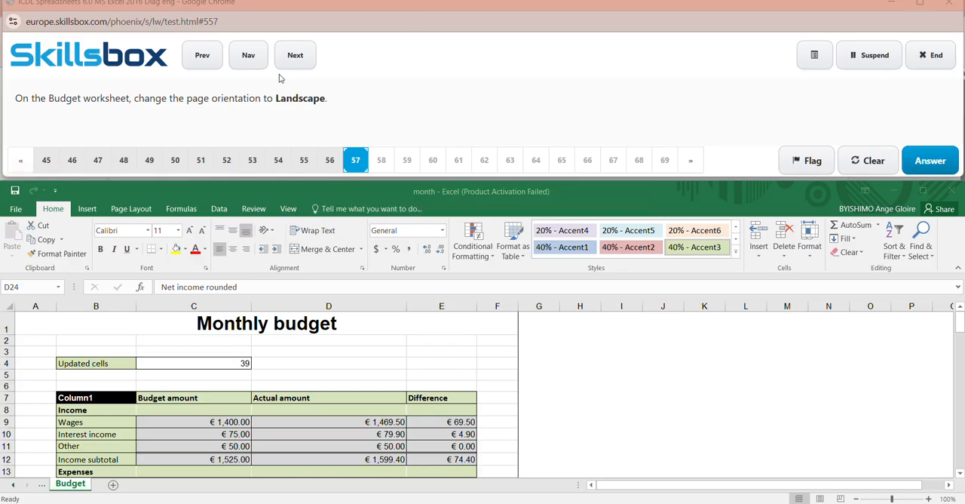
- Change the Budget worksheet's page orientation to Landscape and submit the answer to question 57
left_click(132, 211)
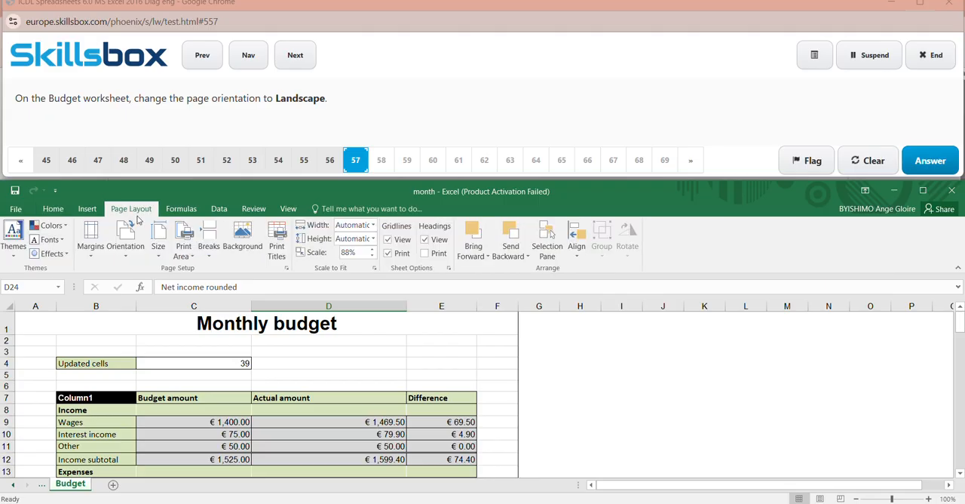
left_click(134, 262)
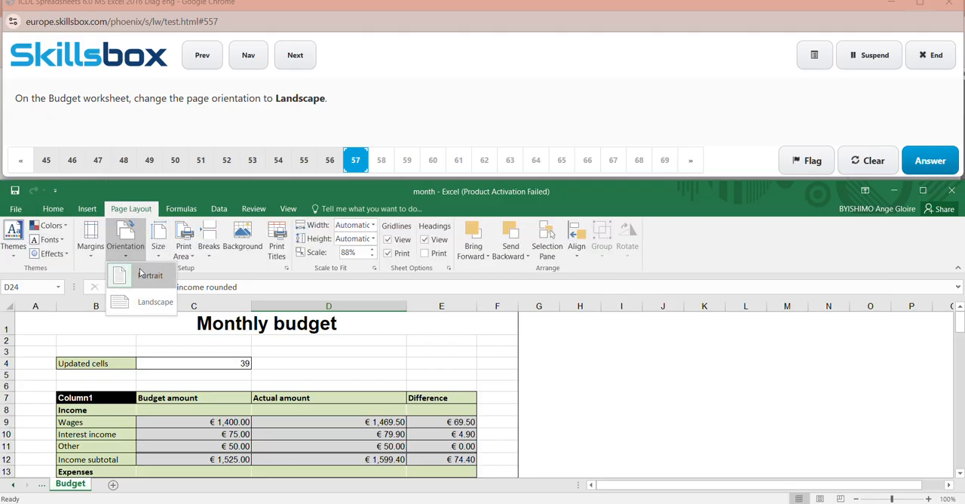
left_click(155, 300)
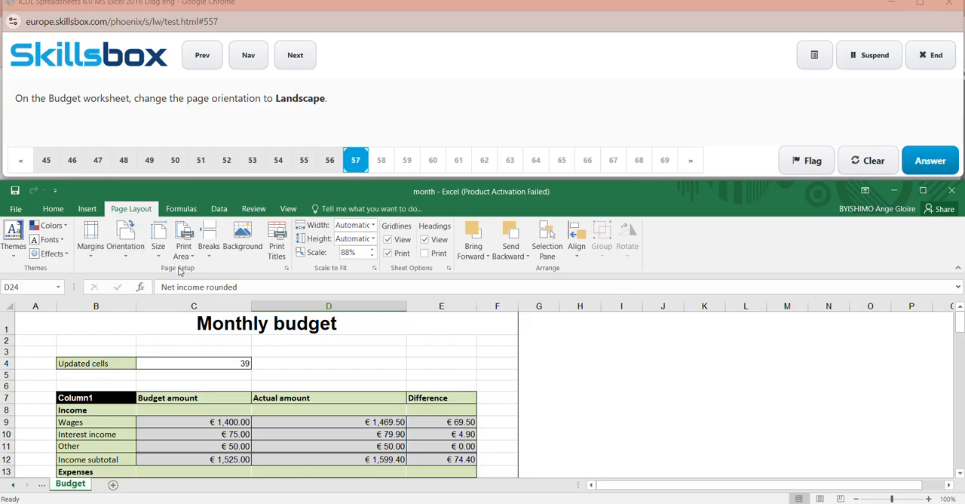
left_click(930, 160)
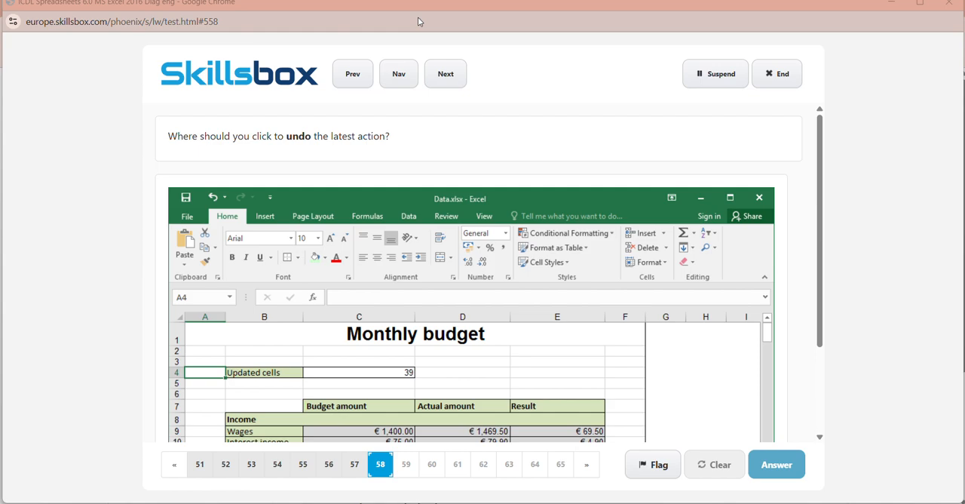
- Answer question 58 by marking the Undo command in the pictured Excel window, and submit it
left_click(214, 200)
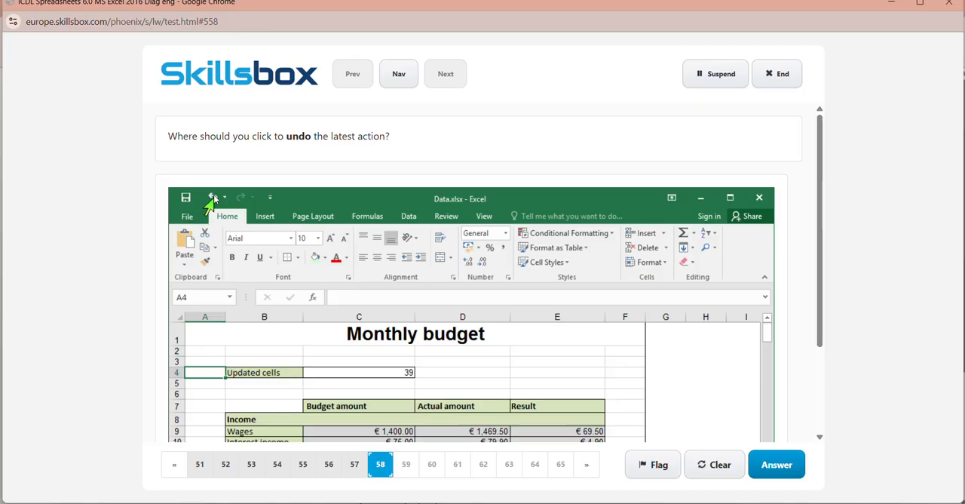
left_click(778, 466)
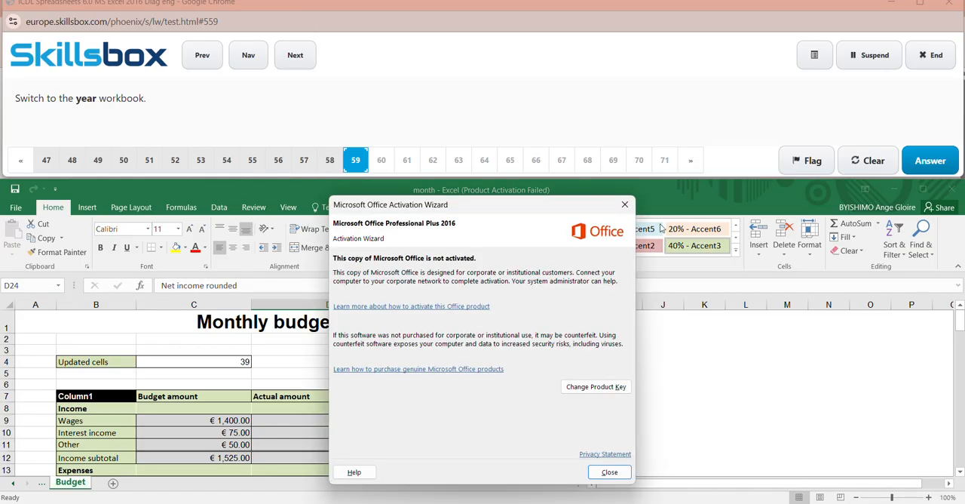
- Dismiss the activation notice, switch to the year workbook and submit the answer to question 59
left_click(624, 204)
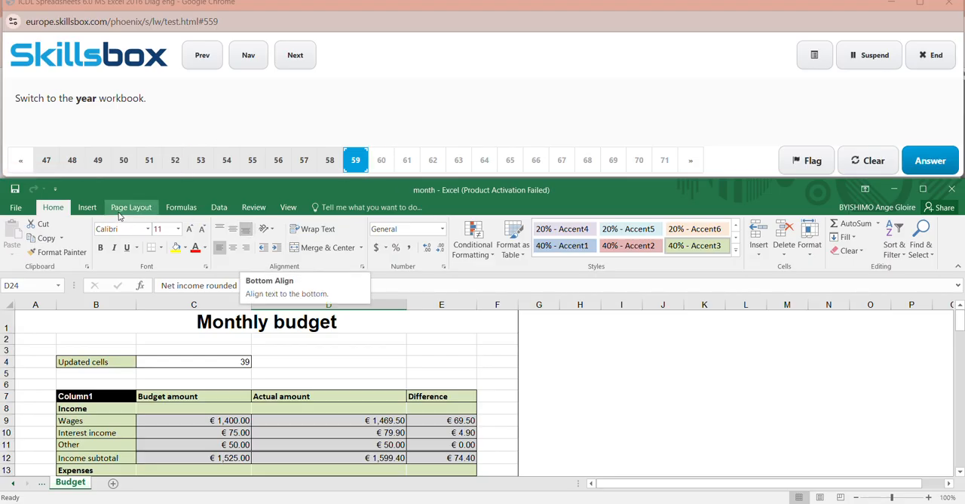
left_click(87, 207)
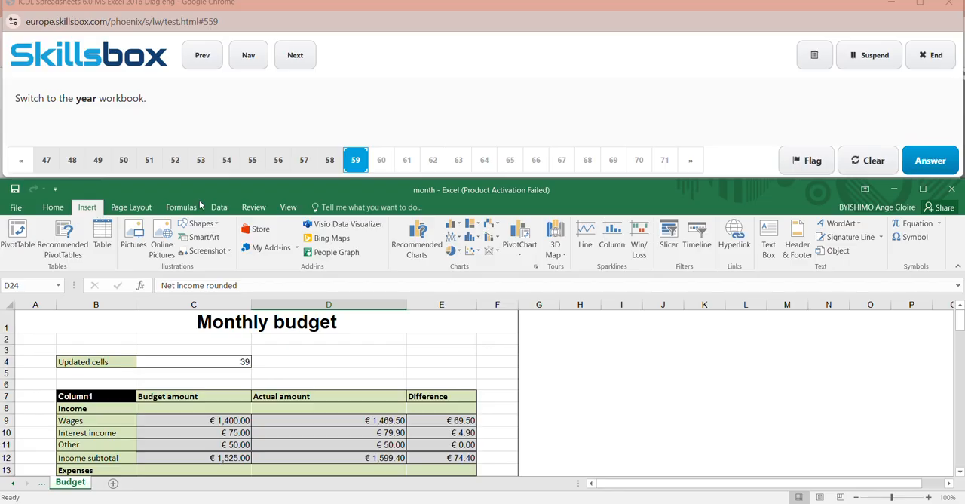
left_click(252, 209)
left_click(285, 209)
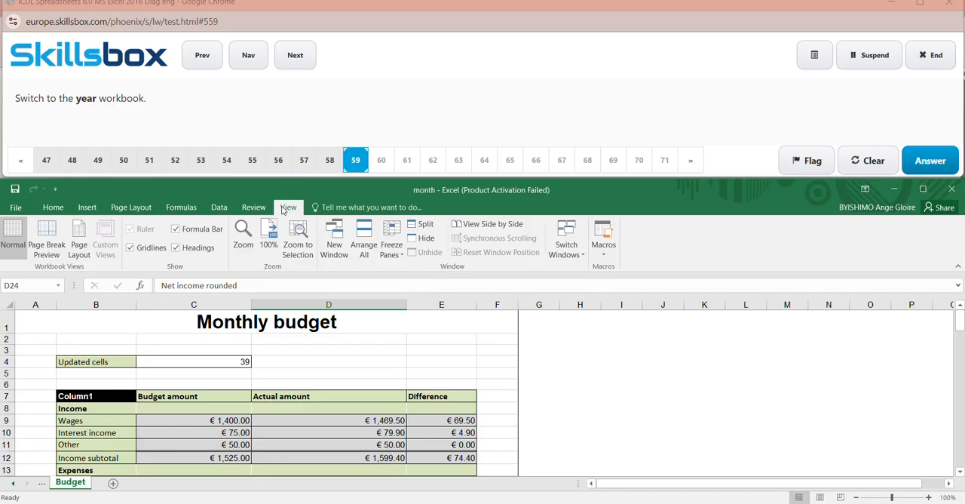
left_click(576, 256)
left_click(576, 256)
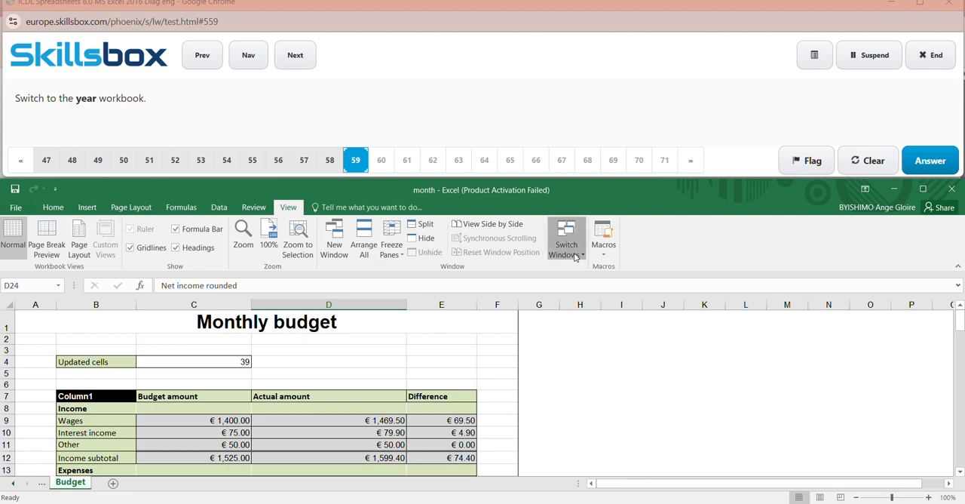
left_click(579, 271)
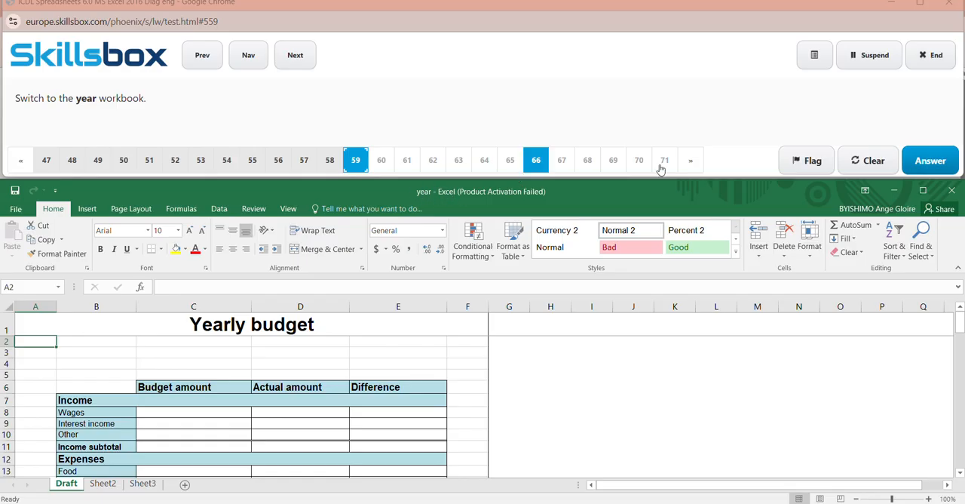
left_click(935, 166)
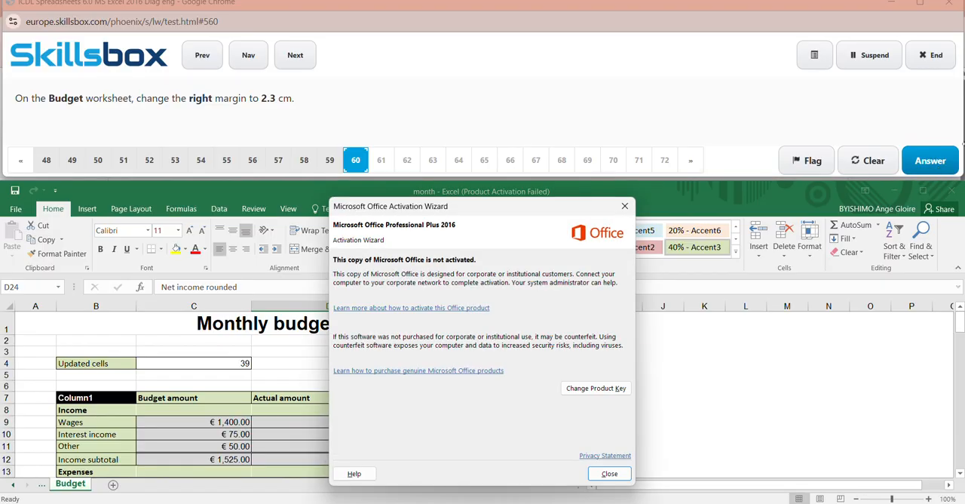
- Set a custom right margin on the Budget worksheet for the required 2.3 cm and submit the answer to question 60
left_click(625, 206)
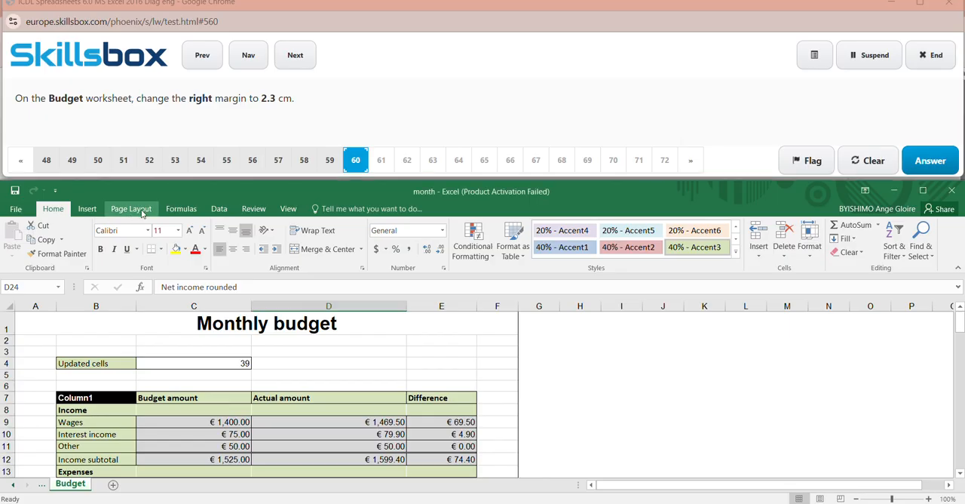
left_click(141, 212)
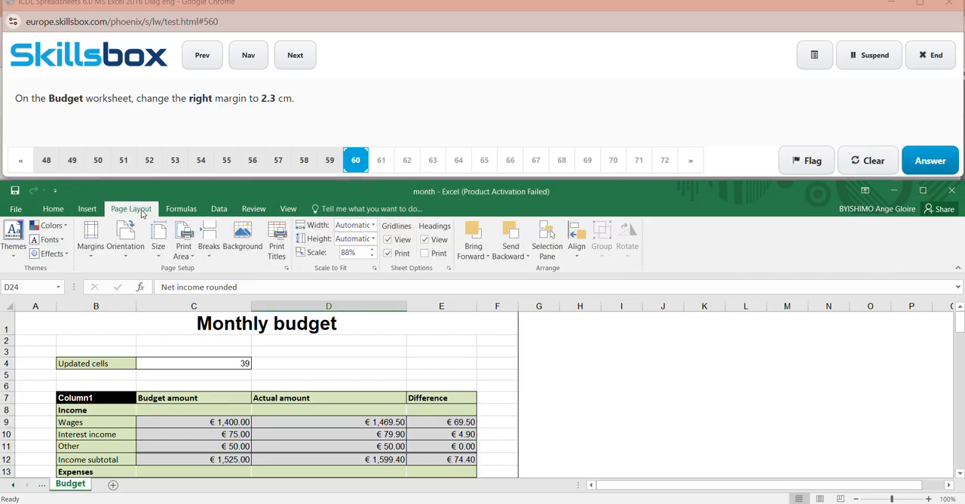
left_click(91, 240)
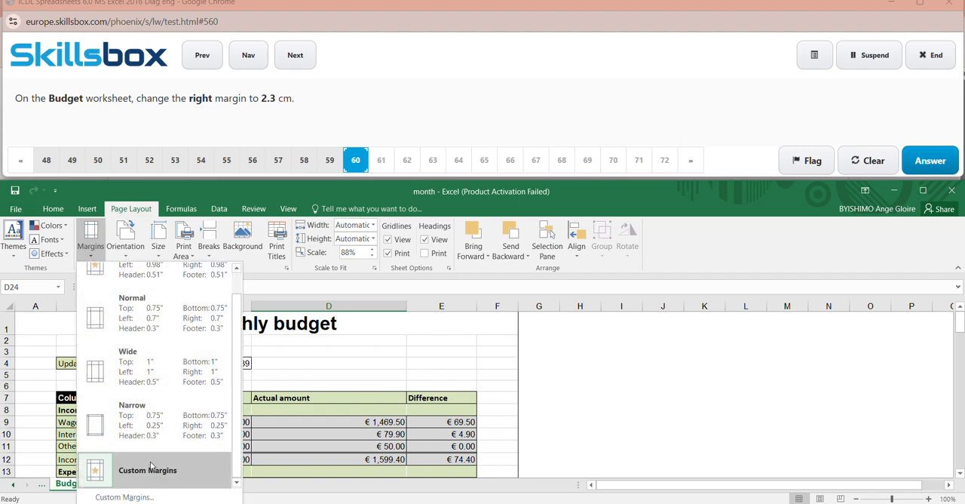
left_click(150, 497)
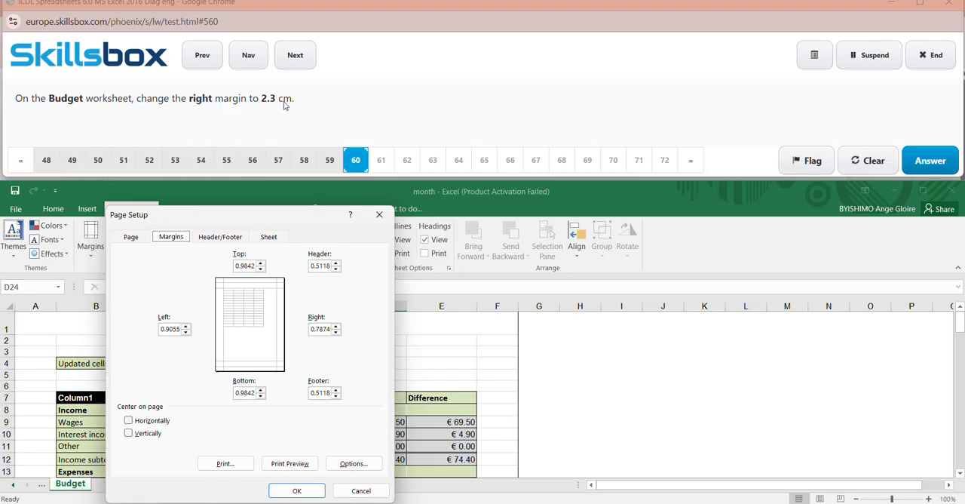
left_click(325, 330)
left_click_drag(312, 330, 332, 330)
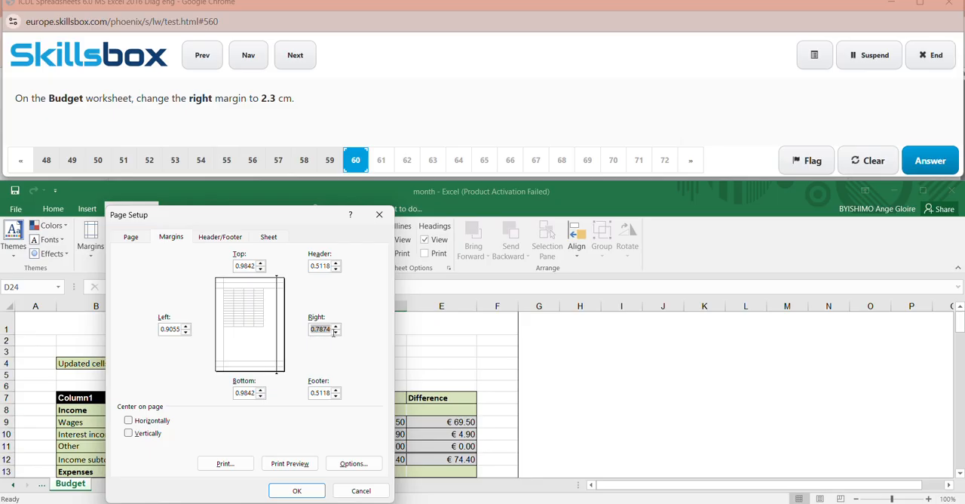
key("BackSpace")
left_click(297, 491)
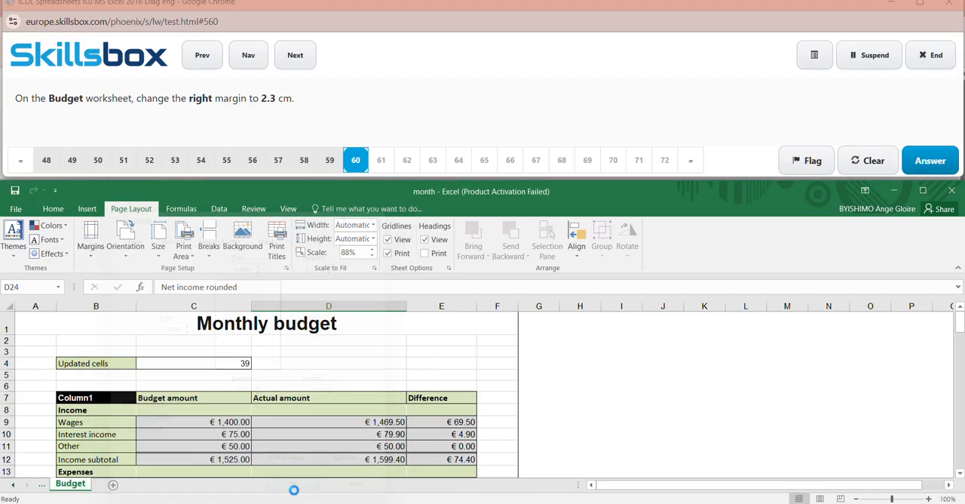
left_click(929, 159)
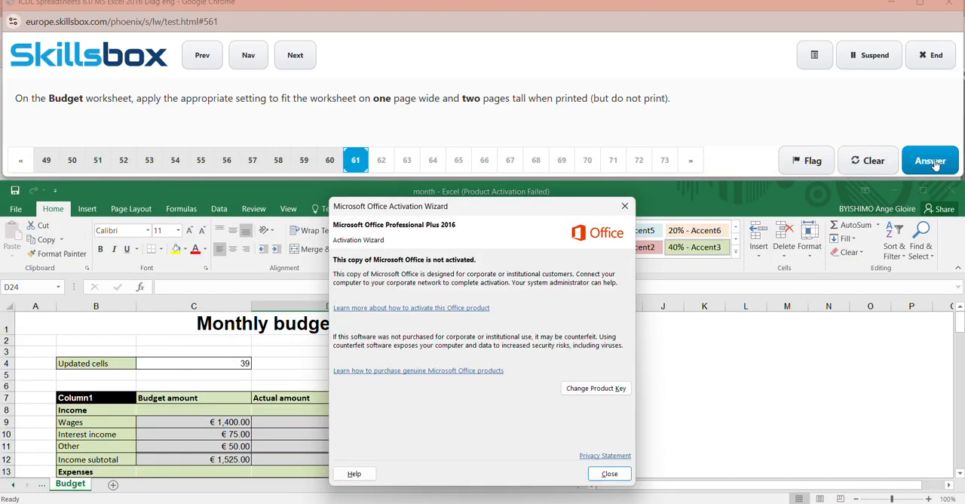
- Dismiss the activation notice and scale the Budget worksheet to print 1 page wide and 2 pages tall
left_click(625, 205)
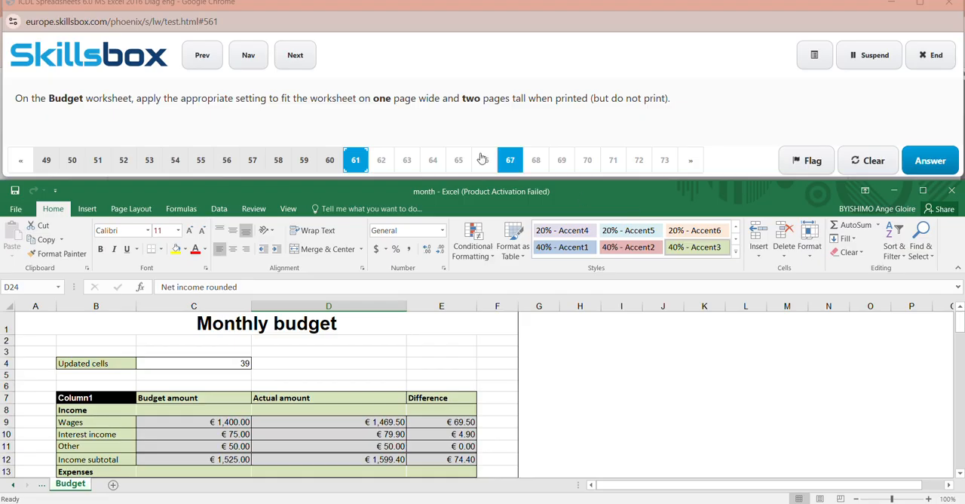
left_click(413, 19)
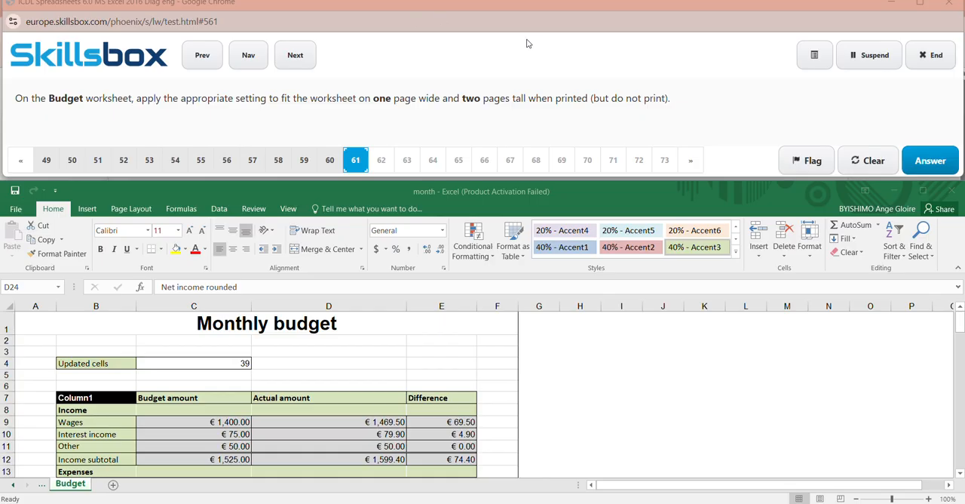
left_click(141, 214)
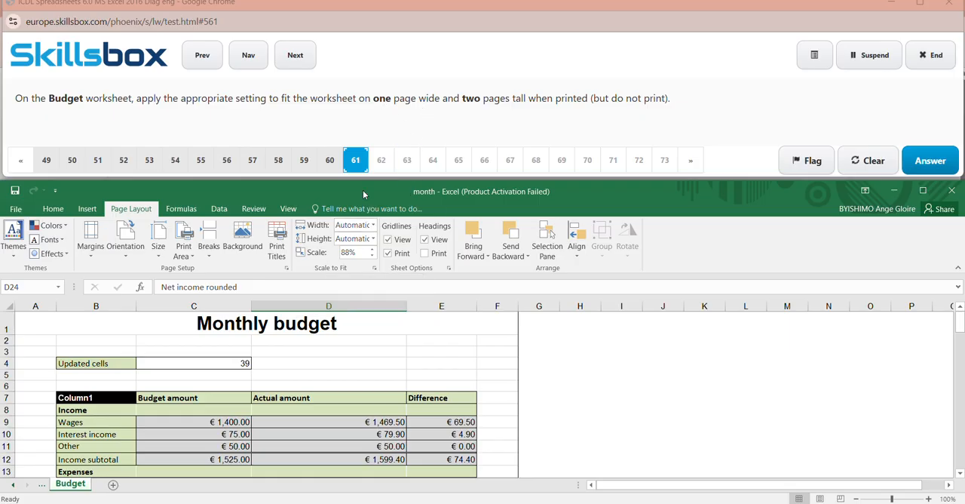
left_click(374, 227)
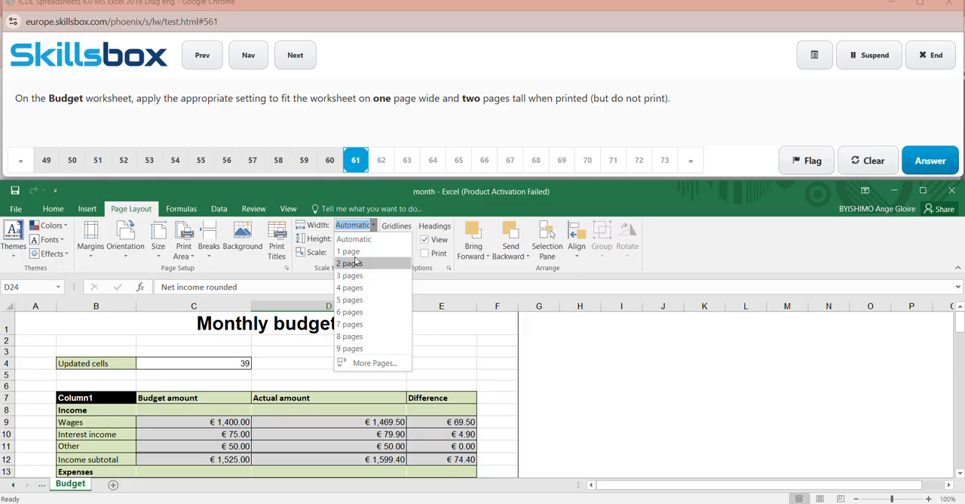
left_click(352, 251)
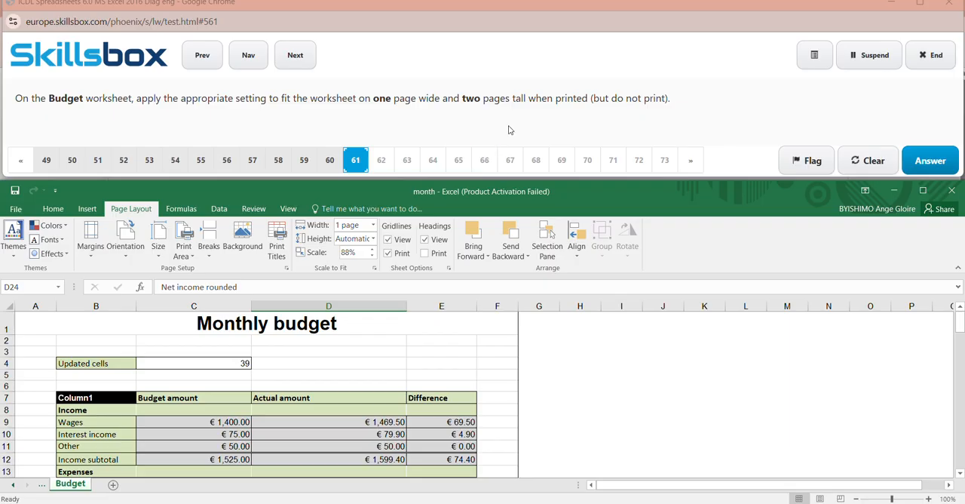
left_click(373, 238)
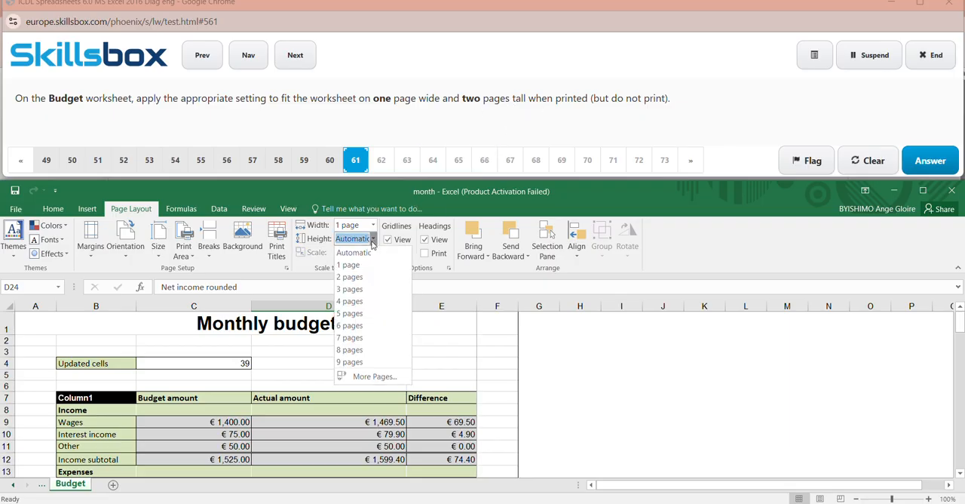
left_click(349, 277)
left_click(553, 351)
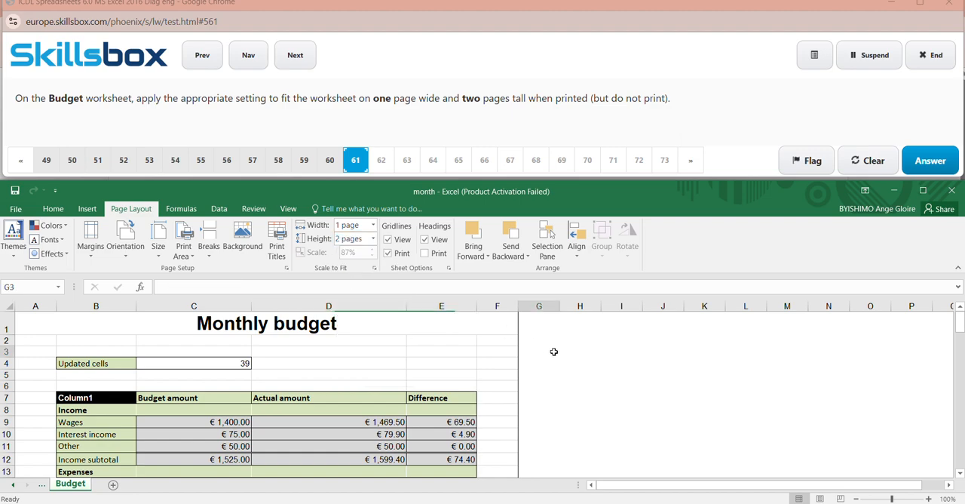
- Submit the answer to question 61 and dismiss the activation notice
left_click(922, 160)
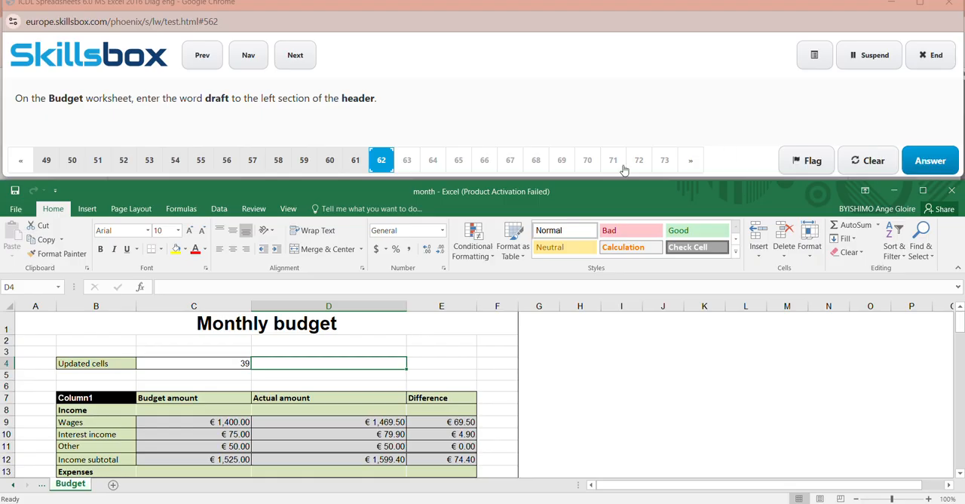
left_click(625, 206)
- Enter draft in the left section of the Budget worksheet's header, submit the answer to question 62 and dismiss the activation notice
left_click(87, 211)
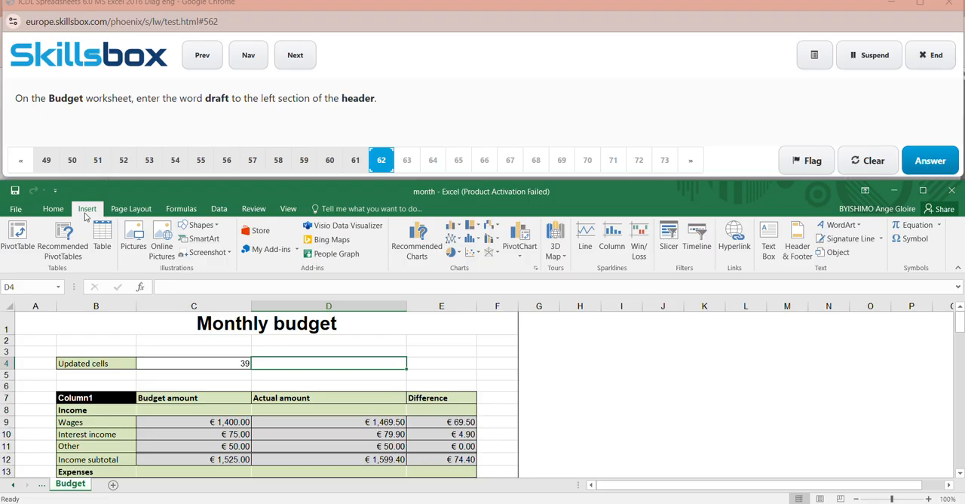
left_click(788, 254)
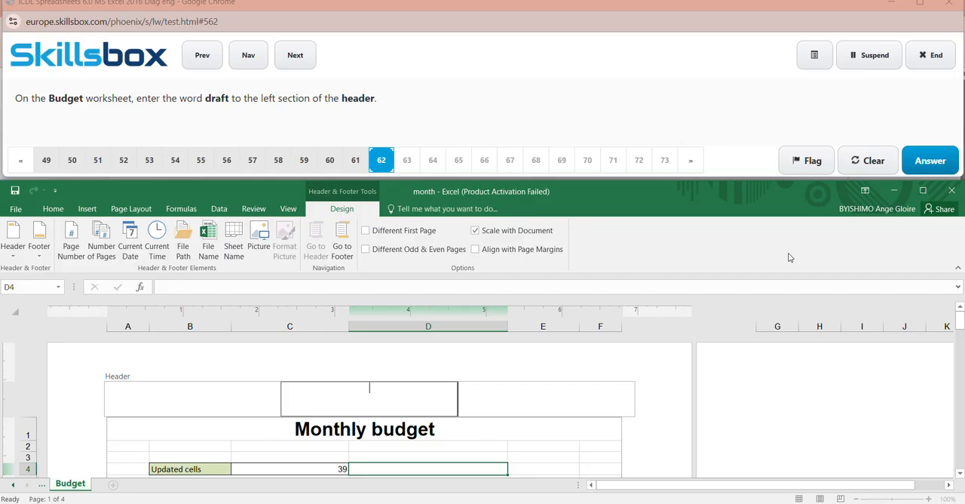
left_click(35, 243)
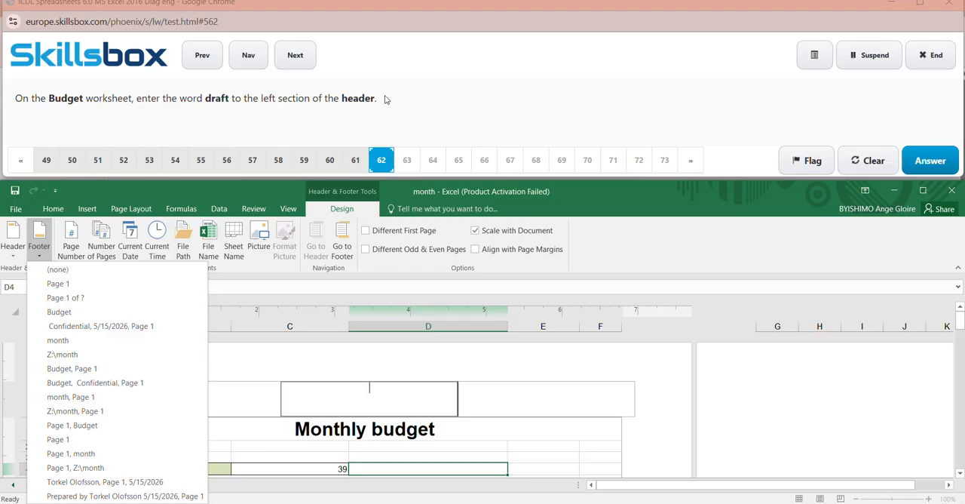
left_click(412, 21)
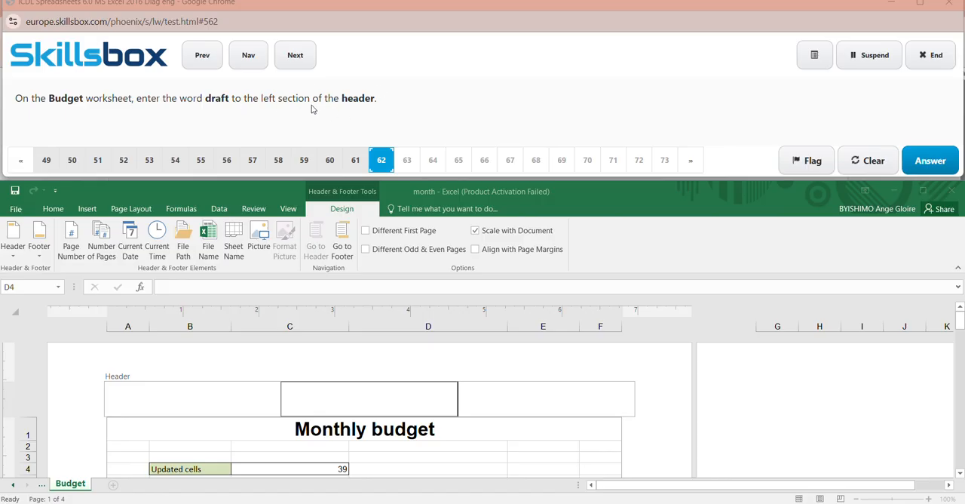
left_click(157, 404)
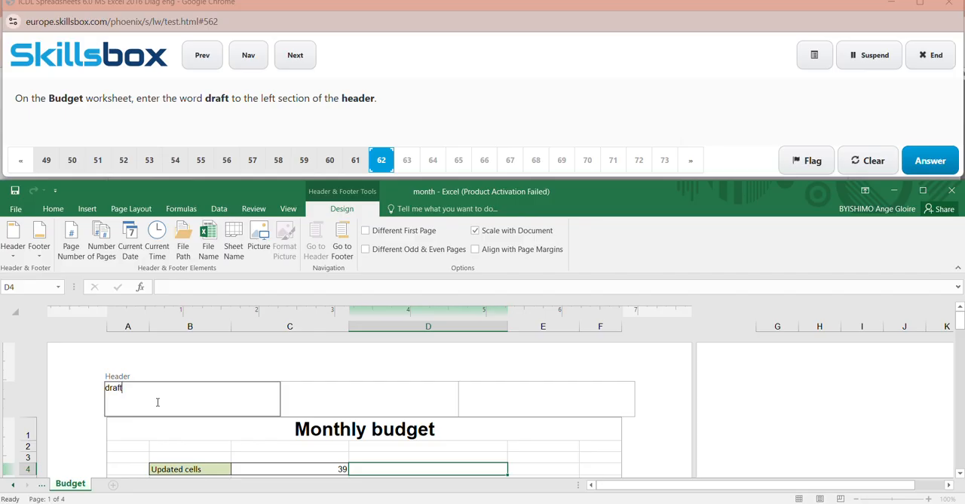
left_click(736, 410)
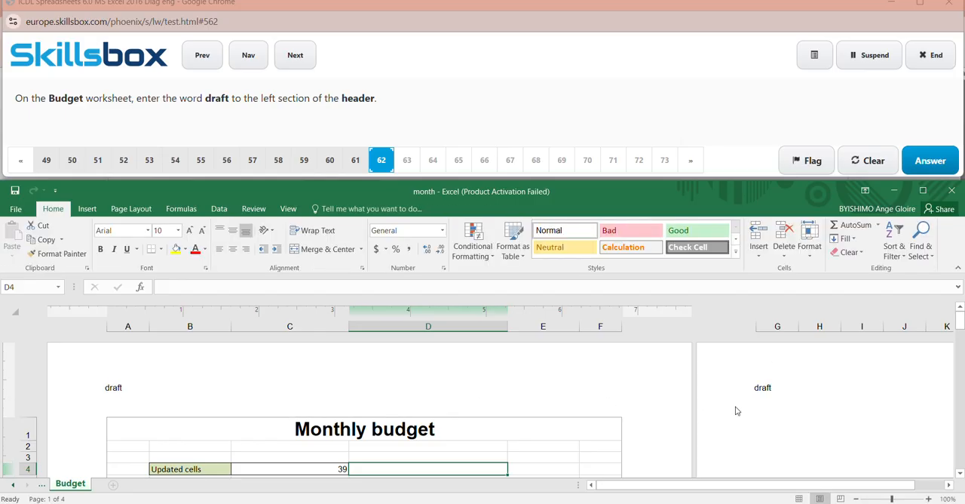
left_click(926, 158)
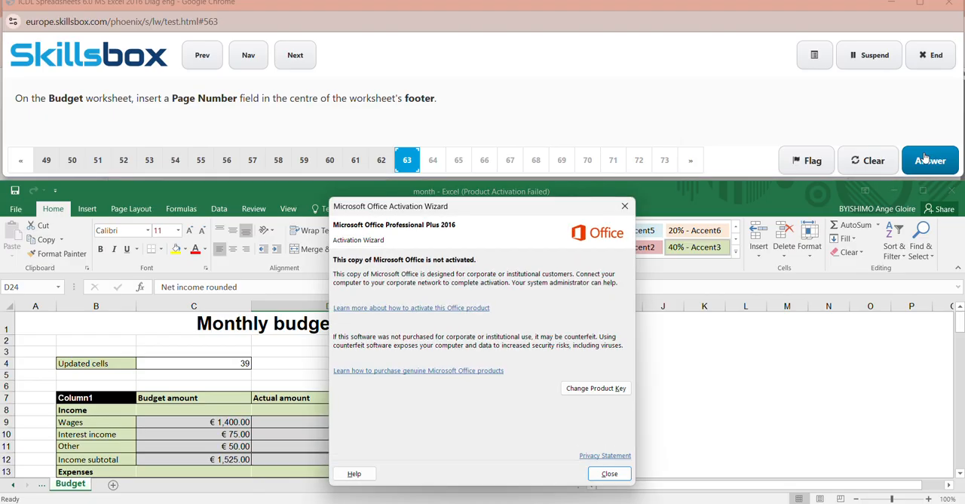
left_click(625, 206)
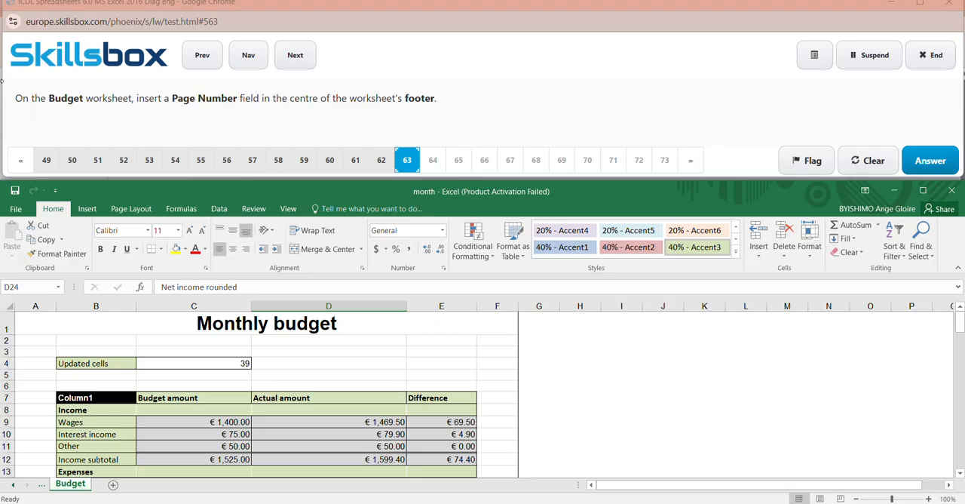
- Try the preset footer "Page 1 of ?" on the Budget worksheet and check it at the page bottom
left_click(131, 210)
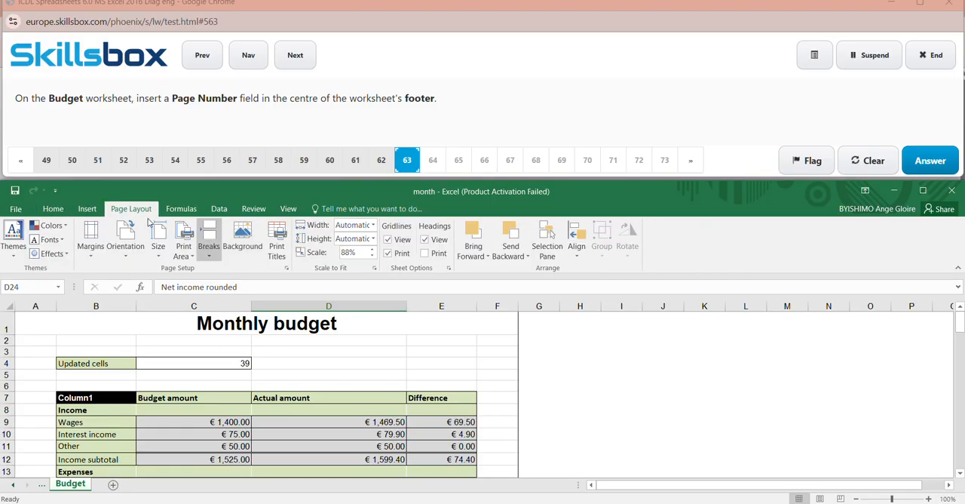
left_click(87, 208)
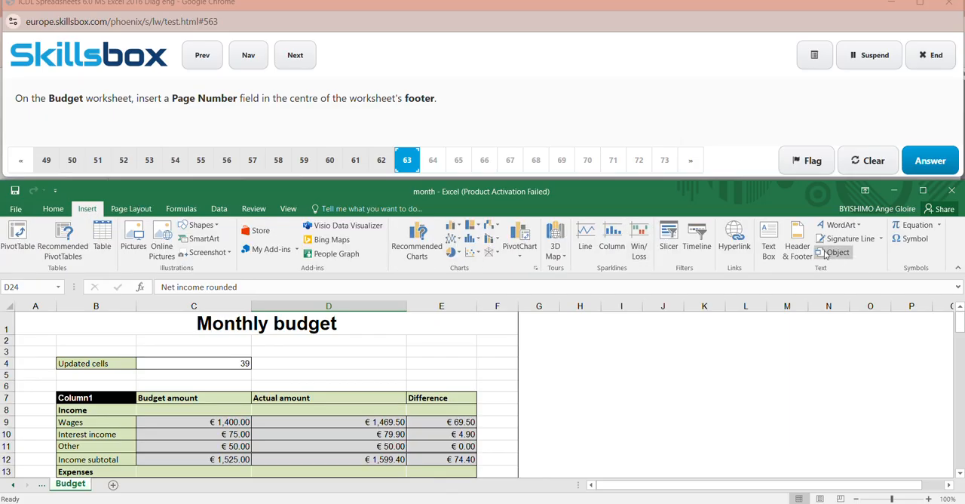
left_click(805, 245)
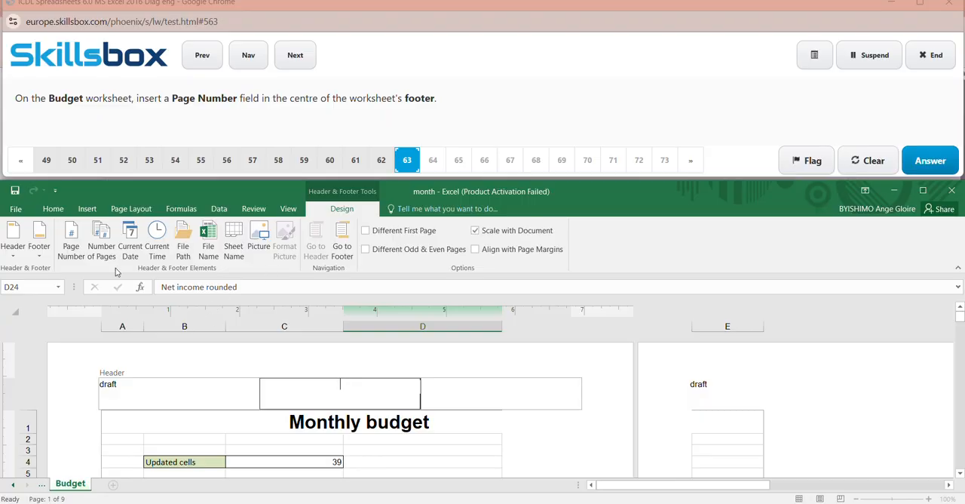
left_click(39, 247)
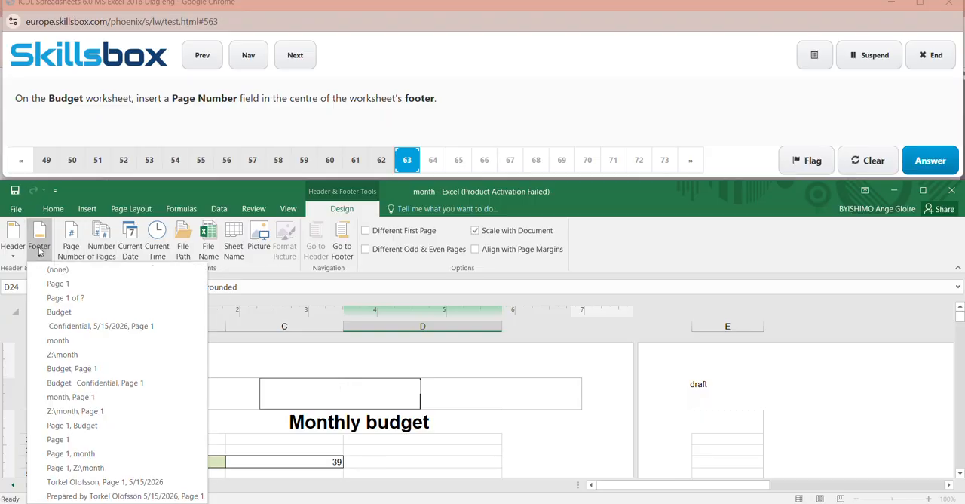
left_click(73, 299)
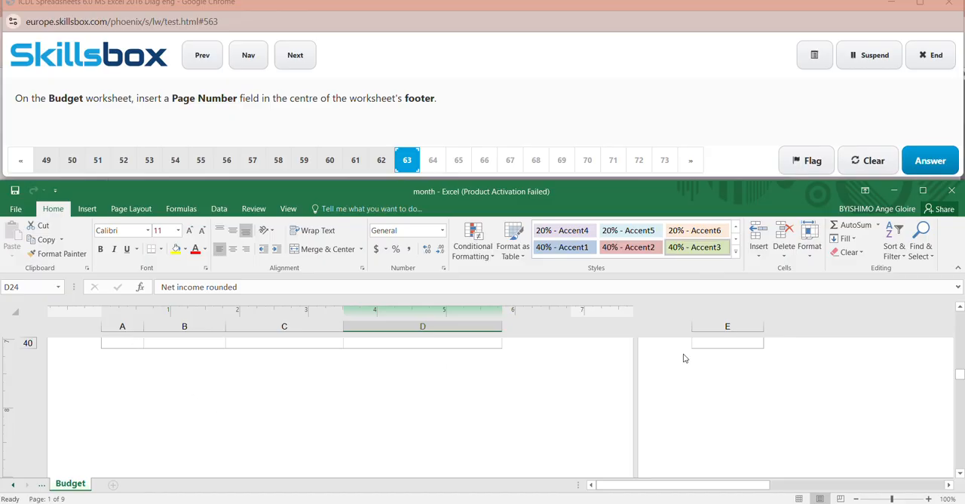
left_click_drag(960, 372, 962, 460)
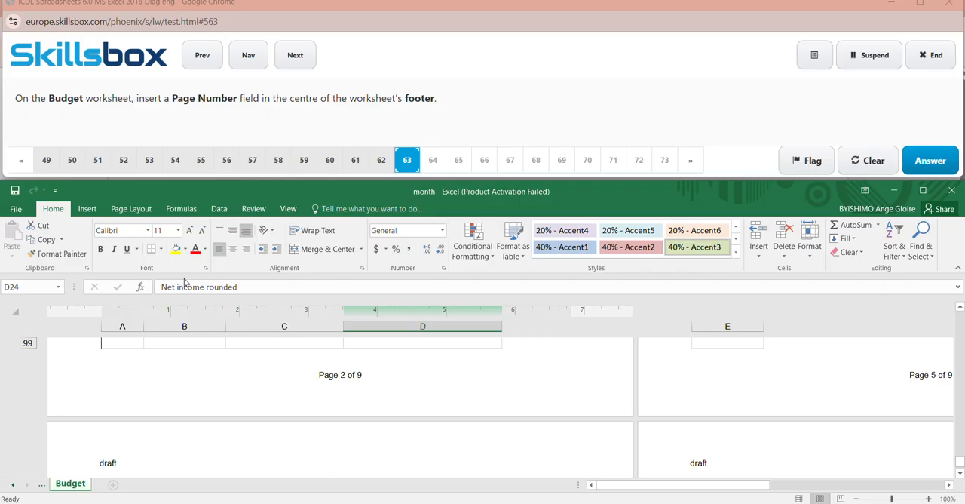
- Apply the preset "Page 1" footer to the Budget worksheet, check its centred page number field, and submit the answer to question 63
left_click(87, 208)
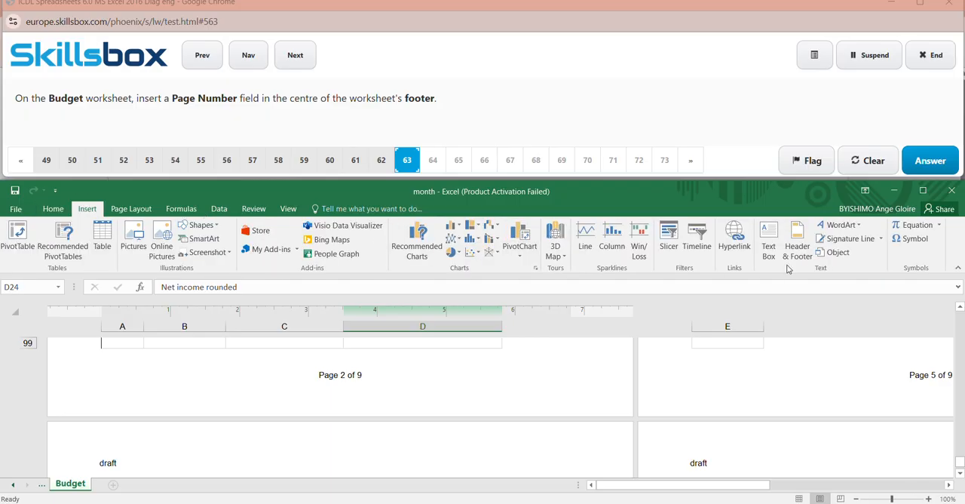
left_click(794, 238)
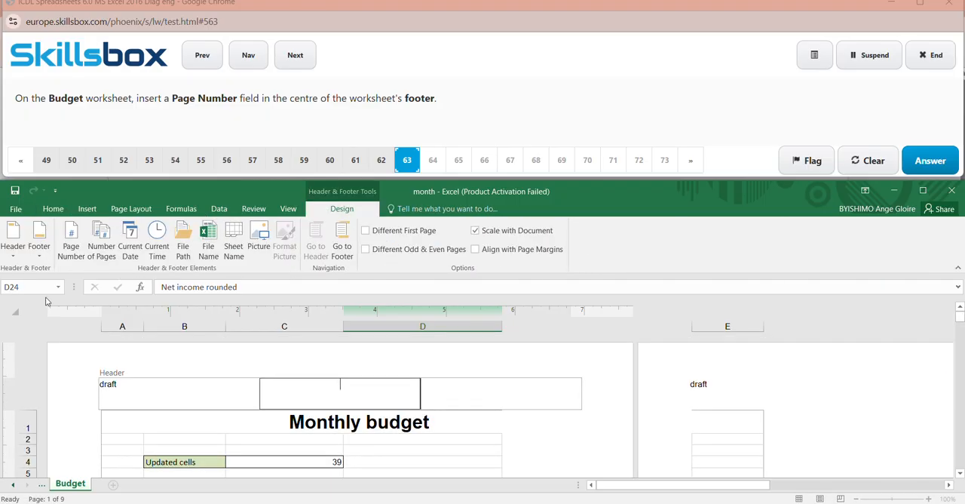
left_click(40, 242)
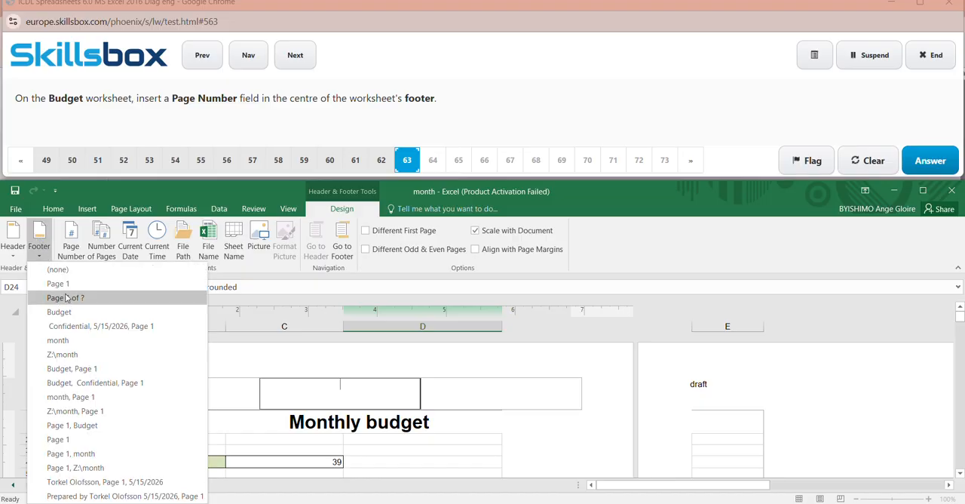
left_click(61, 284)
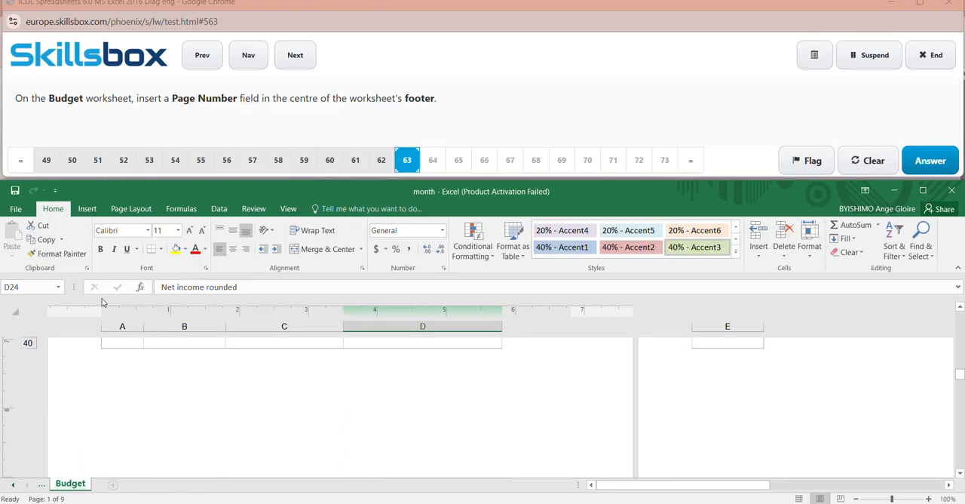
left_click_drag(960, 374, 960, 456)
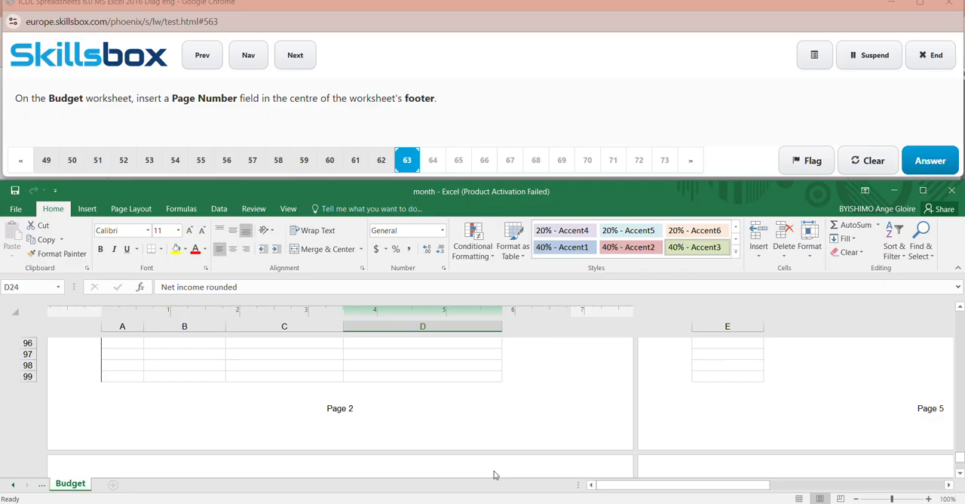
left_click(349, 412)
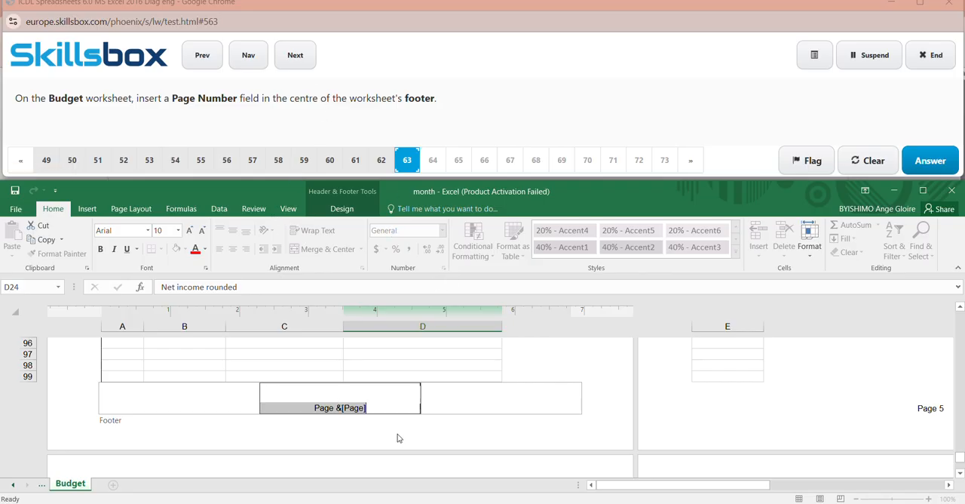
left_click(388, 408)
left_click(660, 404)
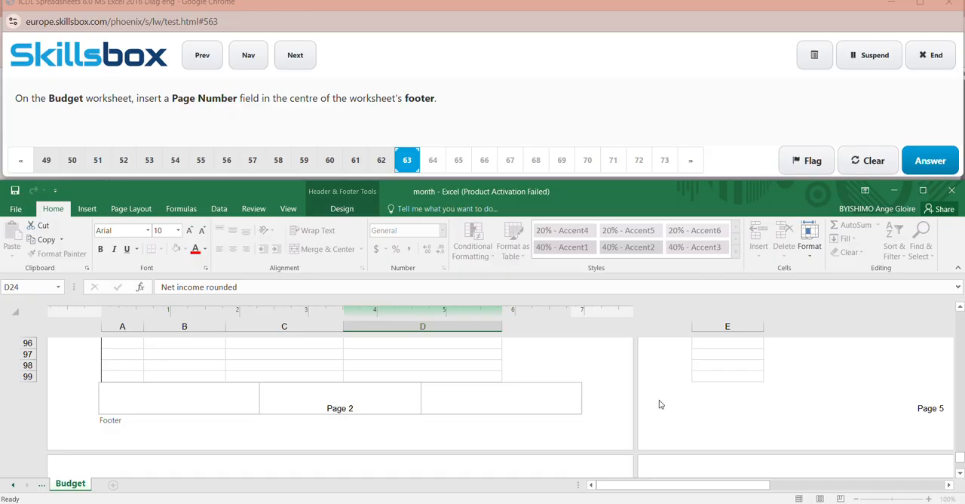
left_click(928, 161)
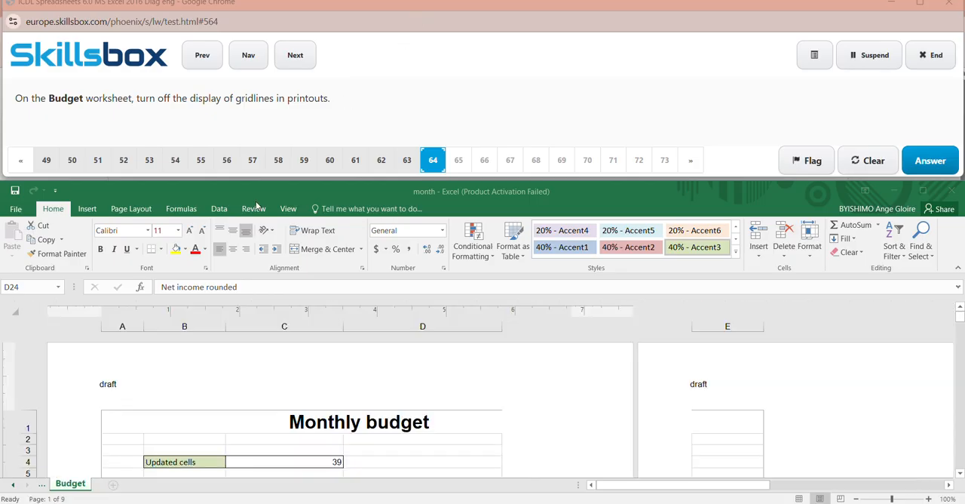
- Turn off both viewing and printing of gridlines on the Budget worksheet and submit the answer to question 64
left_click(128, 210)
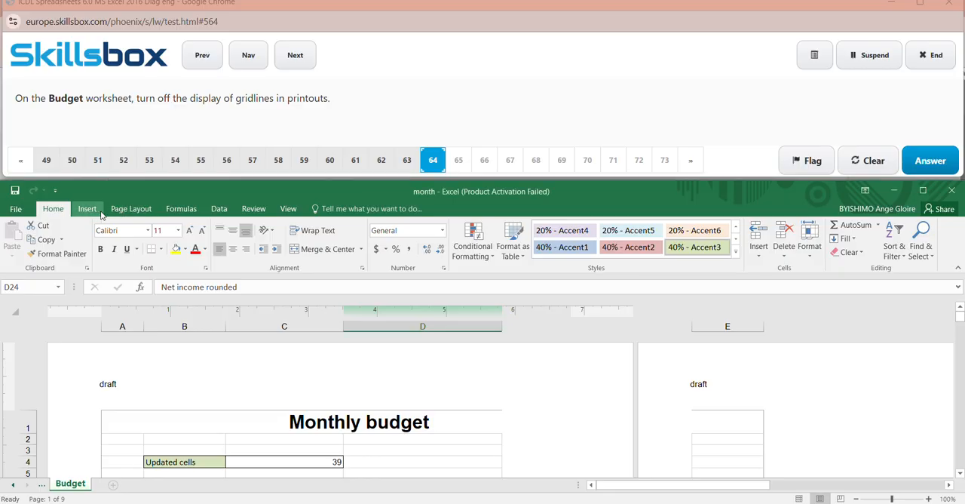
left_click(114, 212)
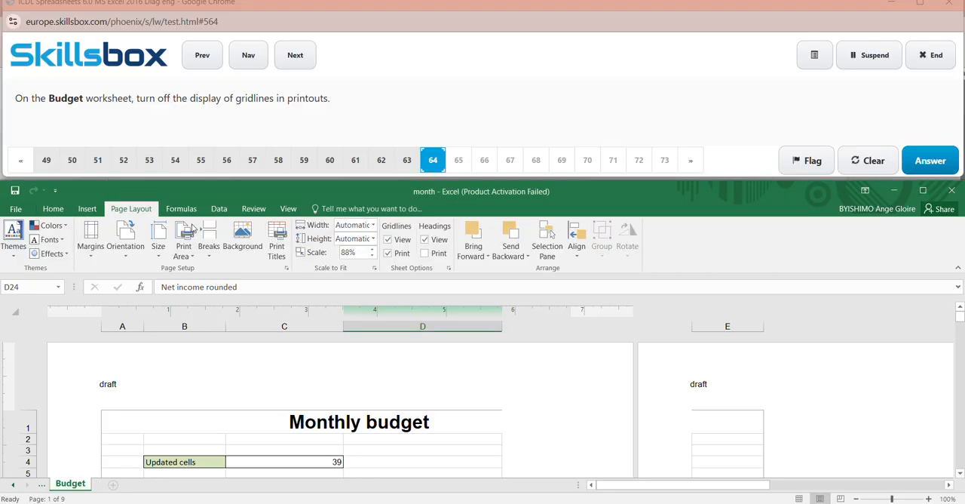
left_click(389, 253)
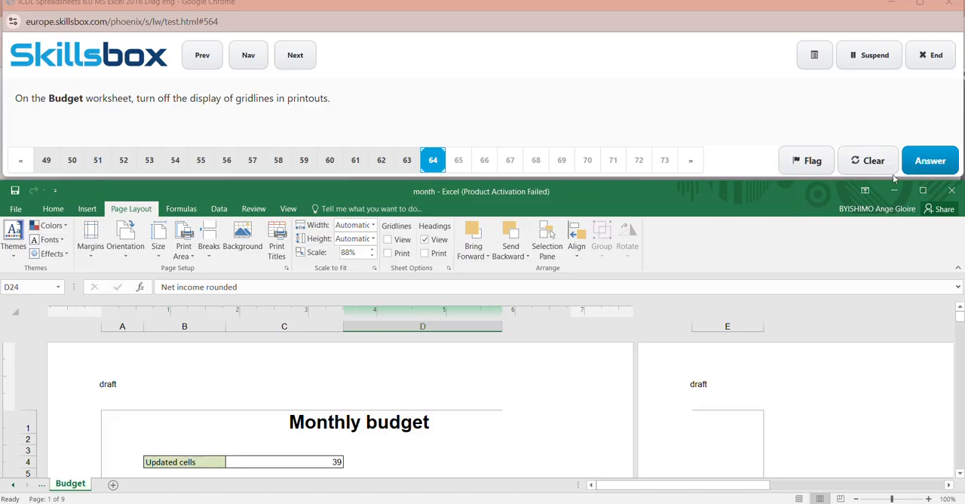
left_click(949, 153)
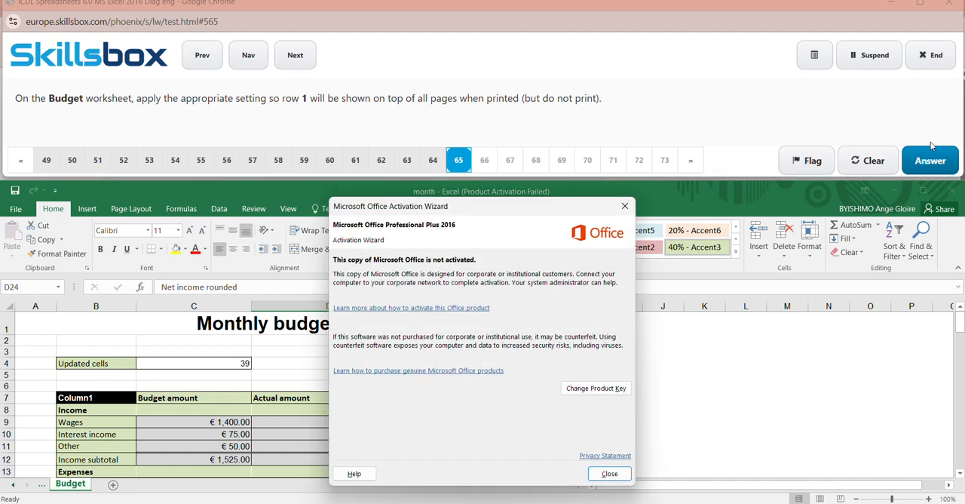
- Dismiss the activation notice and set row 1 ($1:$1) to repeat at the top of every printed page of the Budget worksheet
left_click(624, 206)
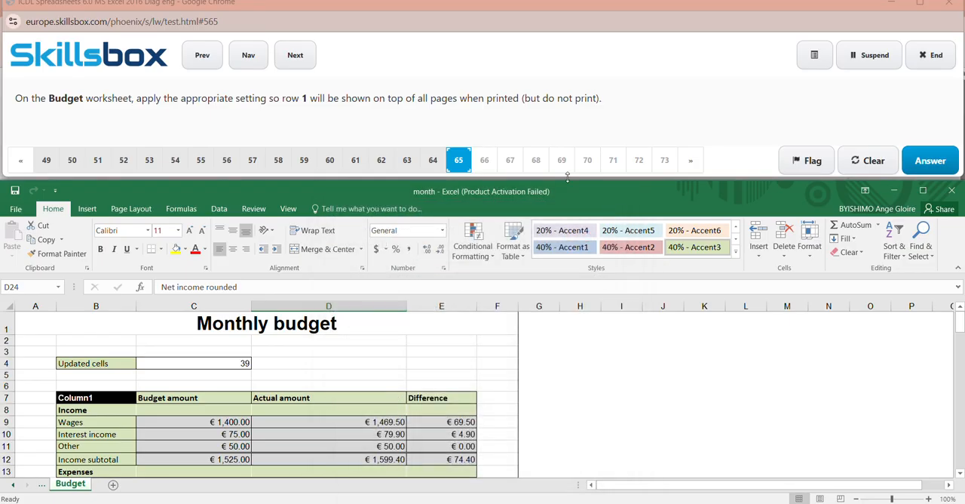
left_click(123, 211)
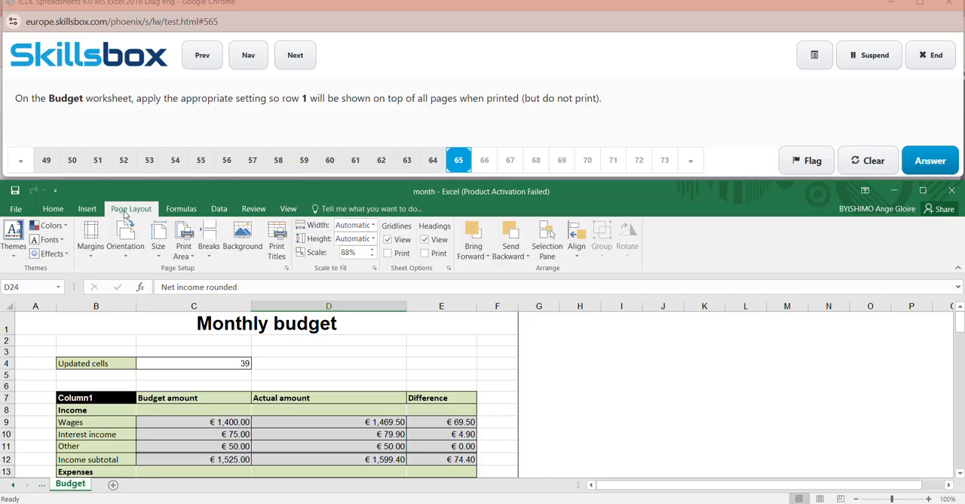
left_click(287, 268)
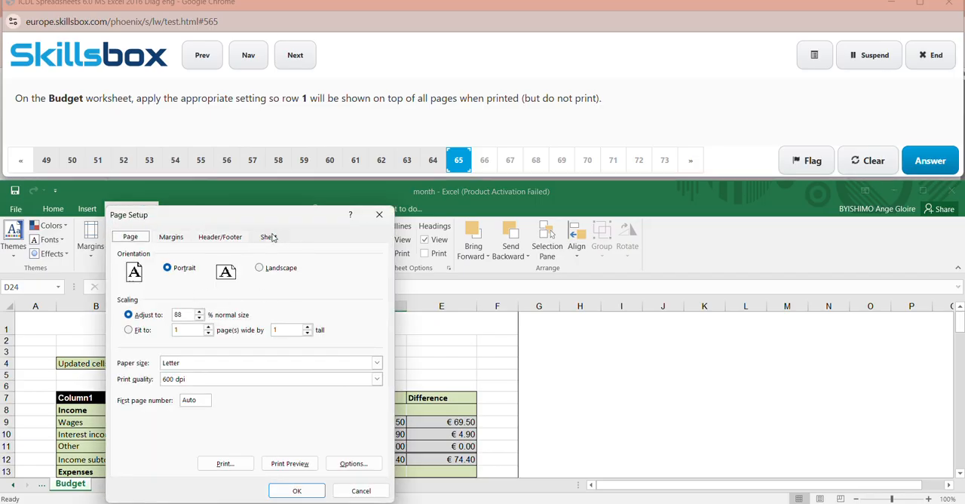
left_click(269, 237)
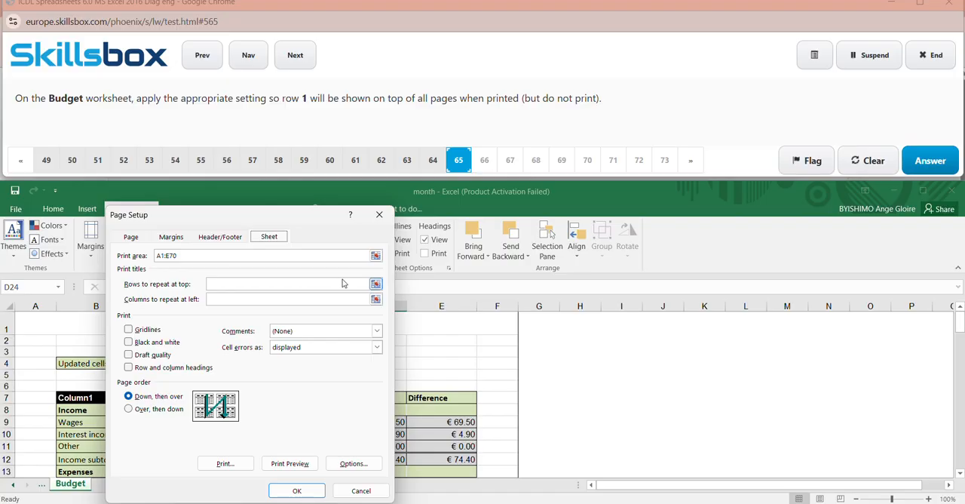
left_click(376, 285)
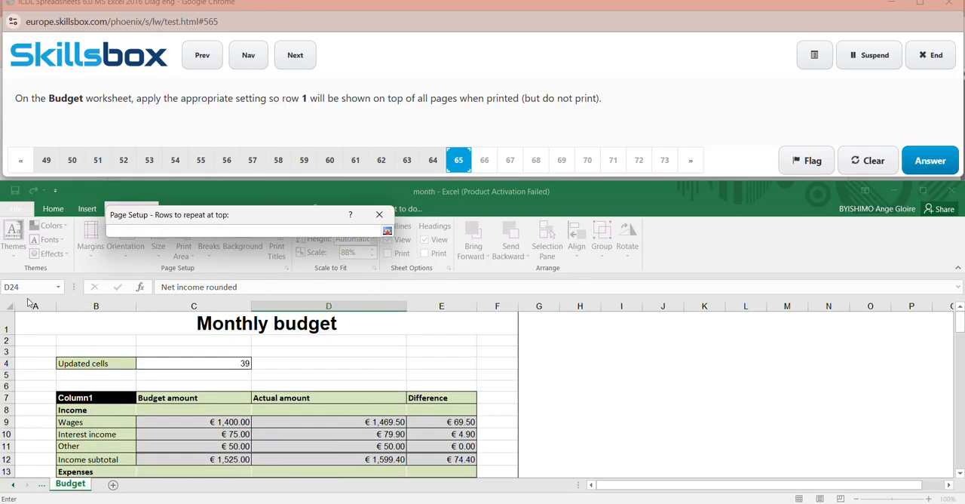
left_click(8, 324)
left_click(7, 324)
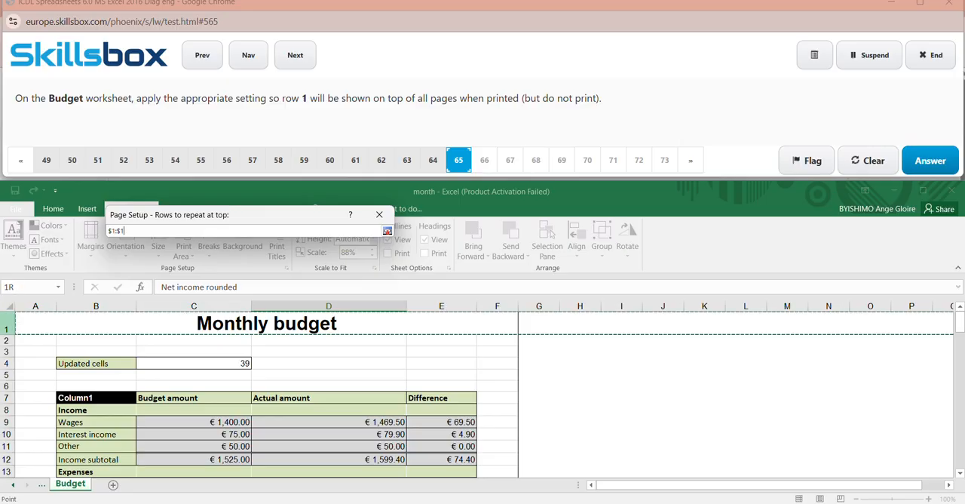
left_click(379, 215)
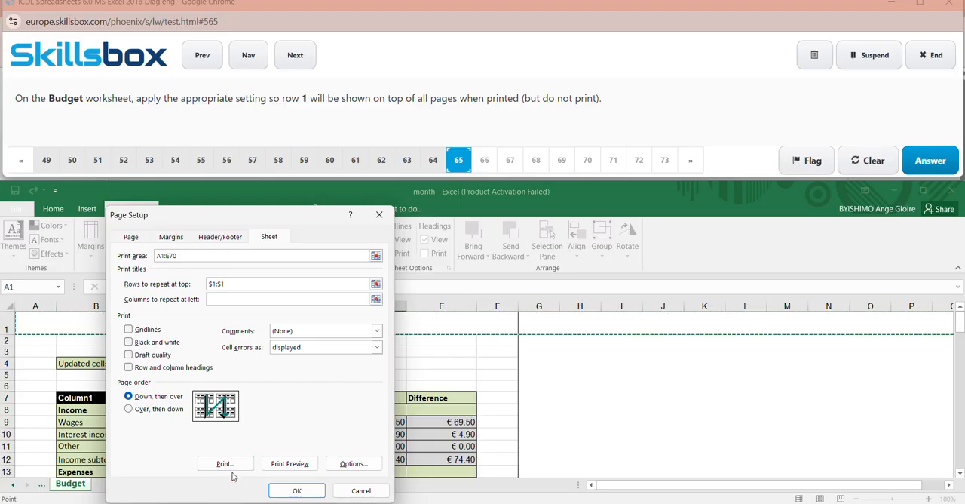
left_click(295, 489)
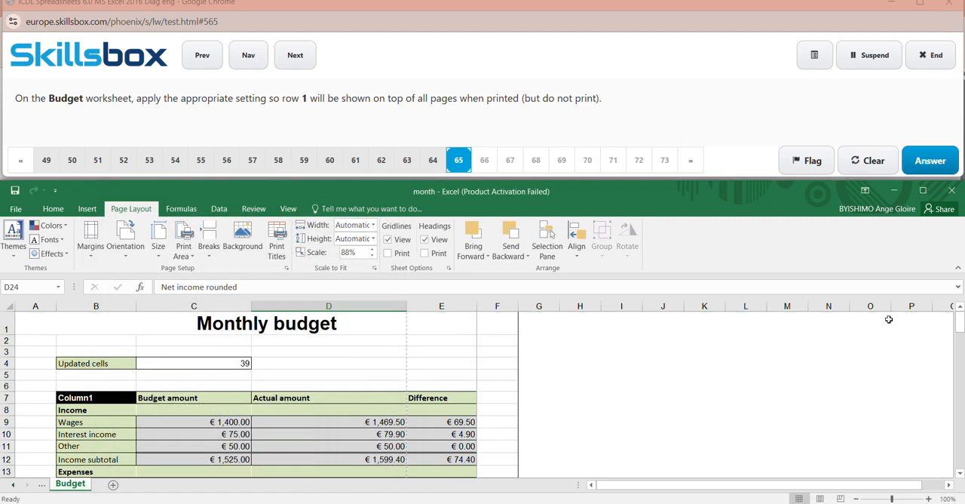
- Submit the answer to question 65 and dismiss the activation notice that covers the workbook for question 66
left_click(939, 162)
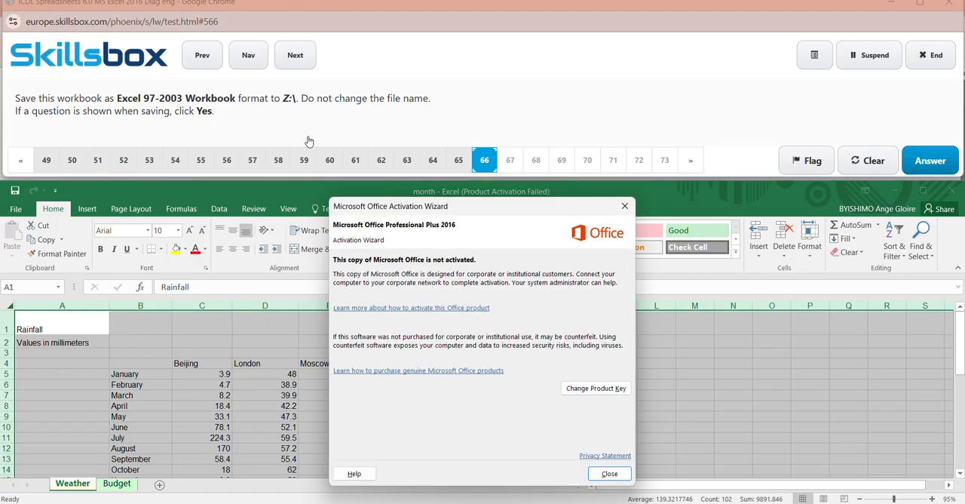
left_click(625, 205)
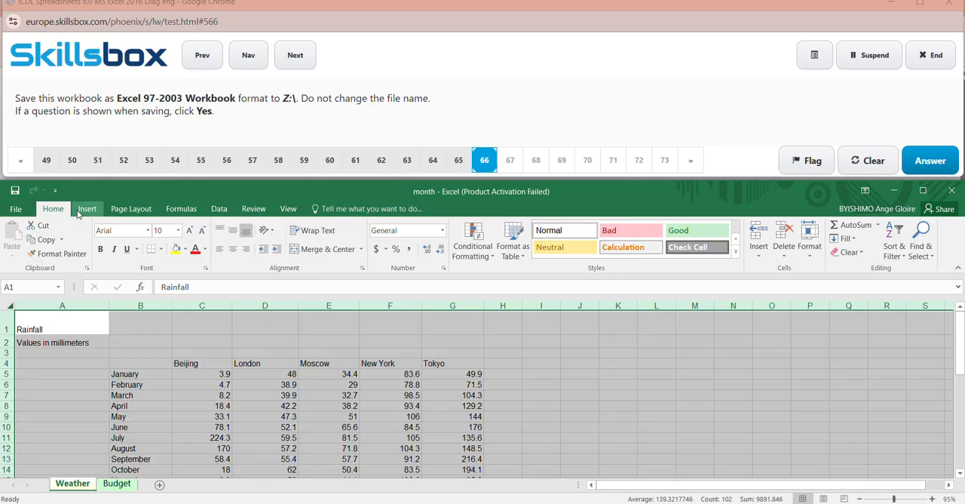
- Start saving the month workbook under Z:\ and set its file type to Excel 97-2003 Workbook
left_click(15, 211)
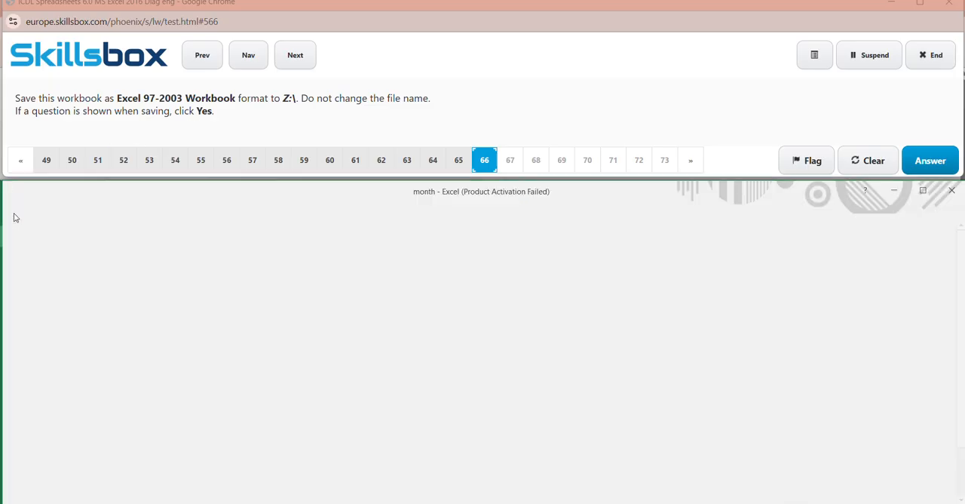
left_click(25, 322)
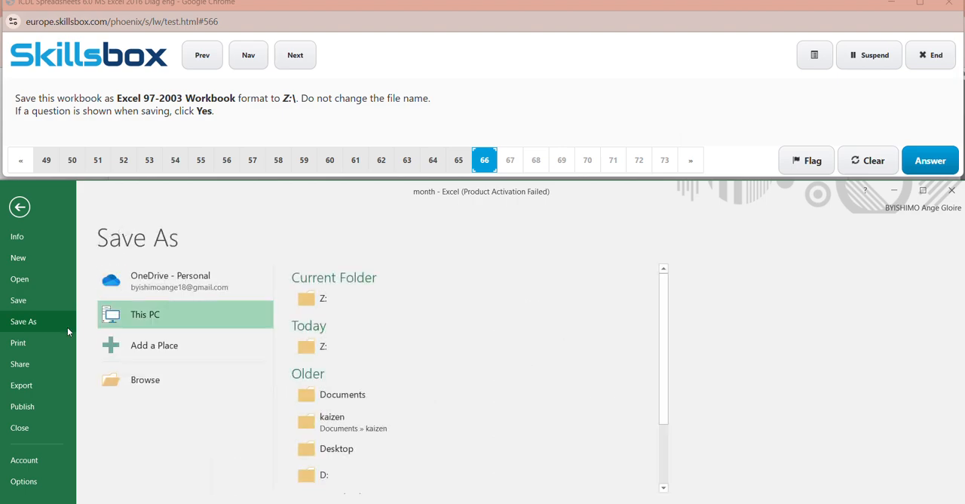
left_click(133, 377)
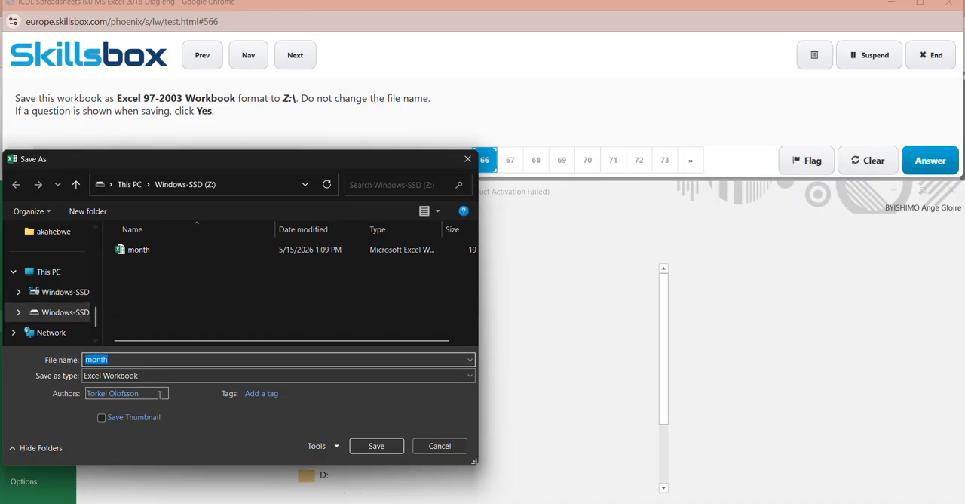
left_click(193, 375)
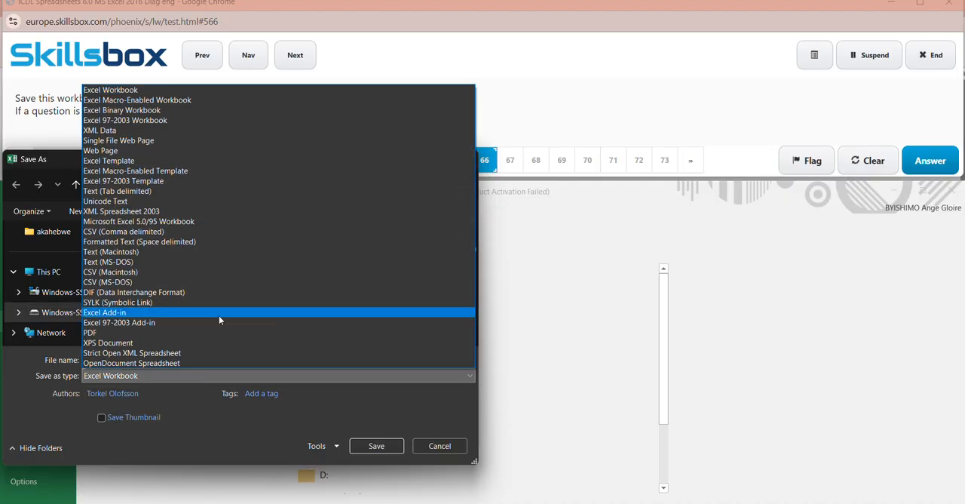
left_click(377, 44)
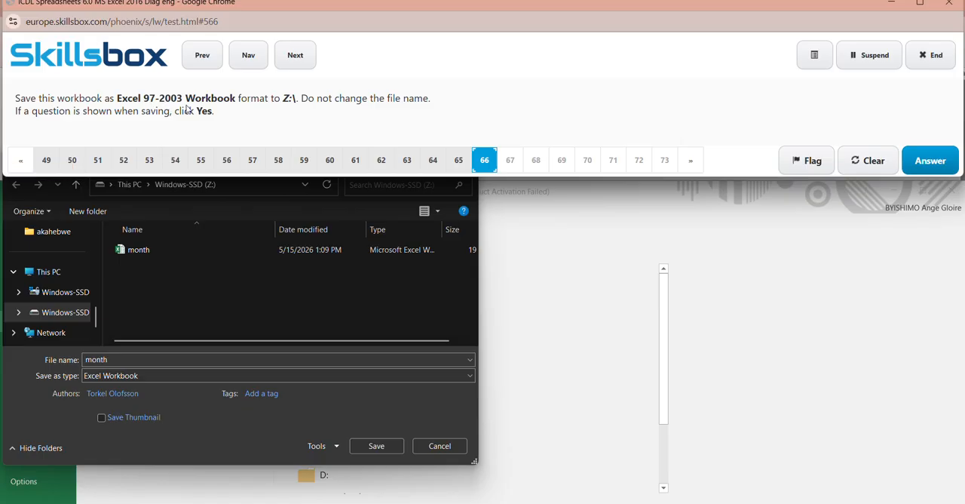
left_click(150, 377)
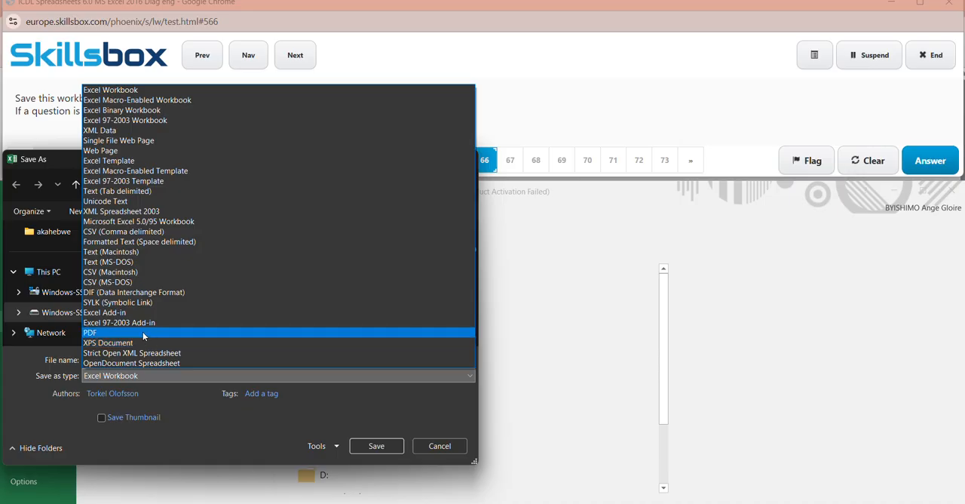
left_click(130, 122)
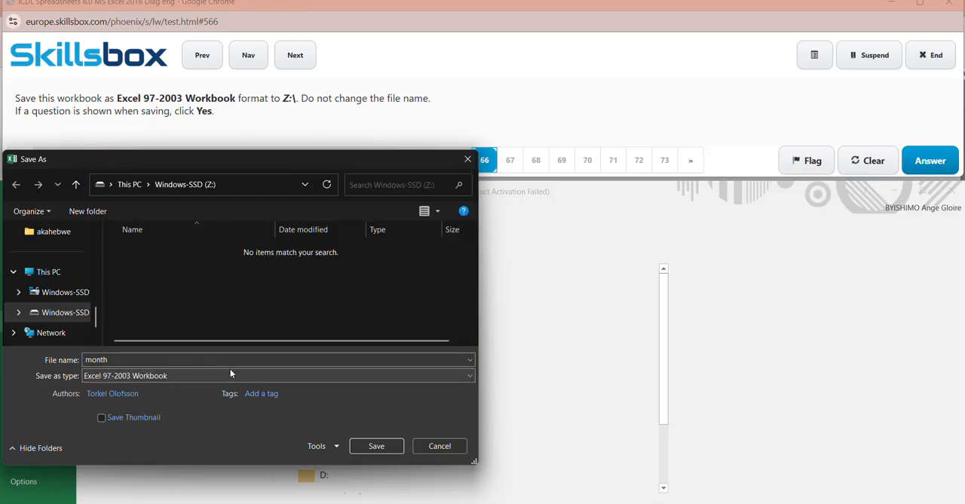
- Save the workbook as month, continuing past the compatibility check, and submit the answer to question 66
left_click(191, 364)
left_click(192, 364)
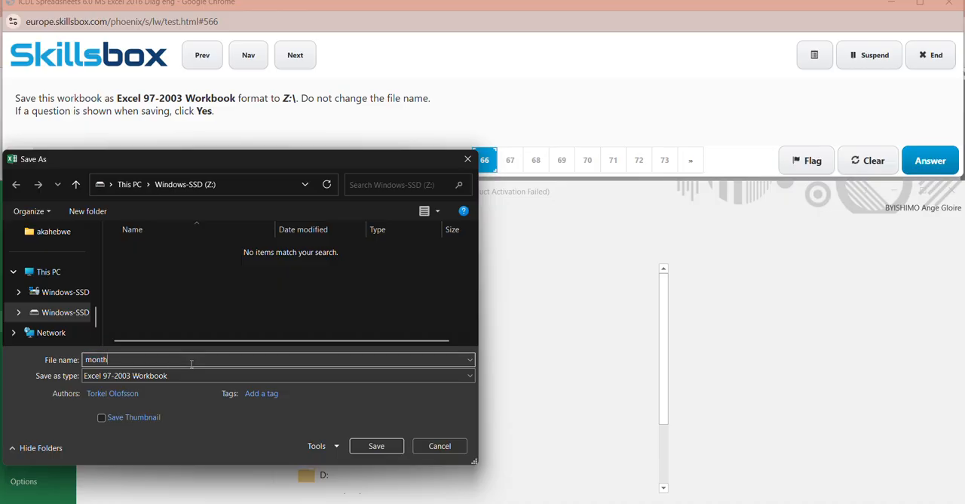
left_click(379, 448)
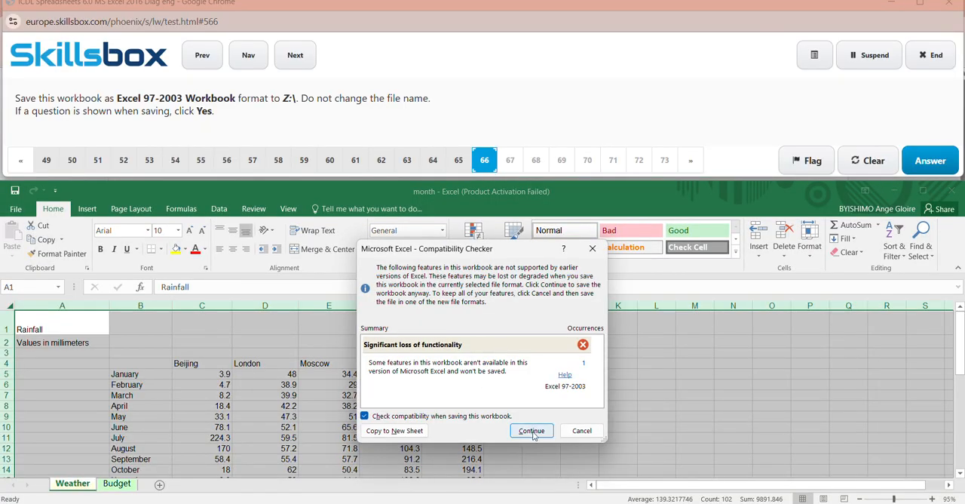
left_click(532, 430)
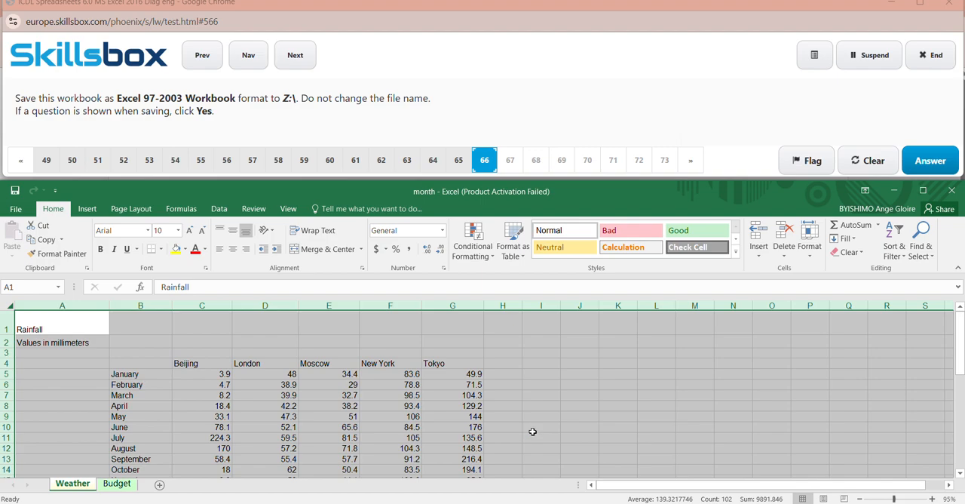
left_click(930, 161)
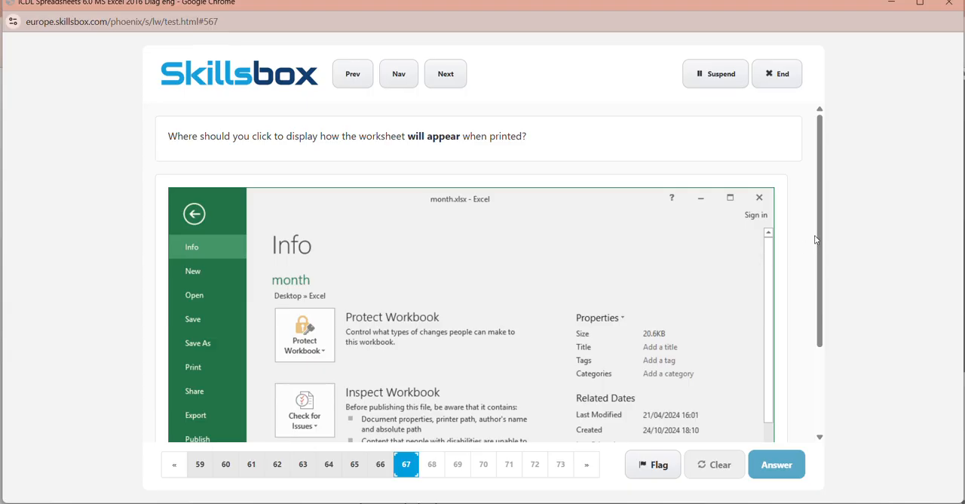
- Mark Print as the answer to question 67 and the Copies increase arrow as the answer to question 68, submitting both
left_click_drag(818, 239, 852, 370)
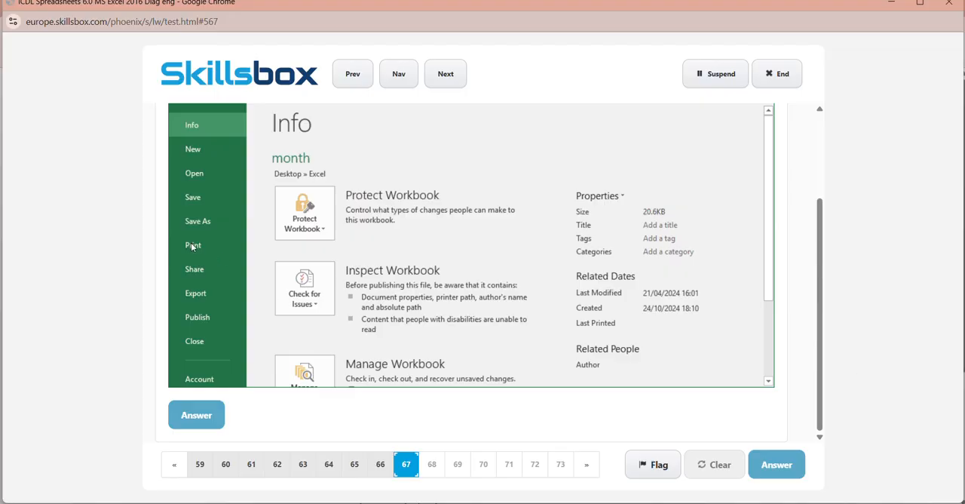
left_click(195, 423)
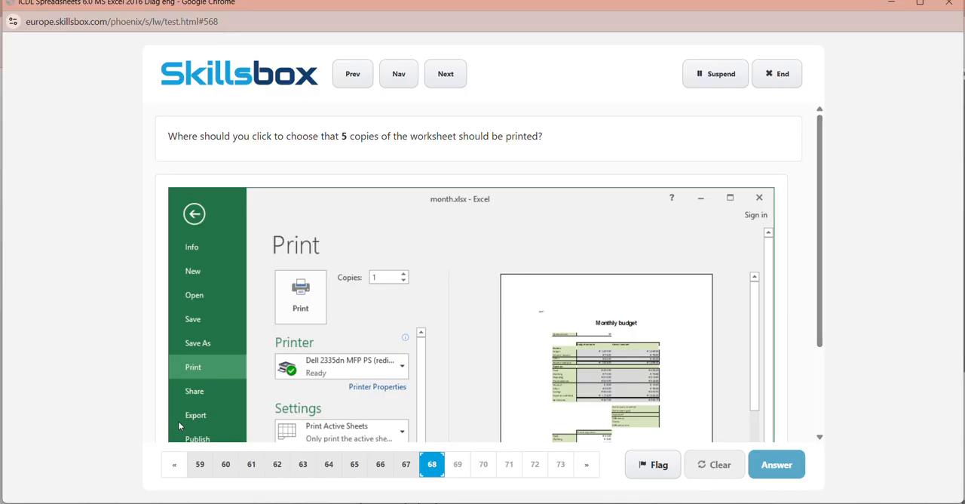
left_click(403, 277)
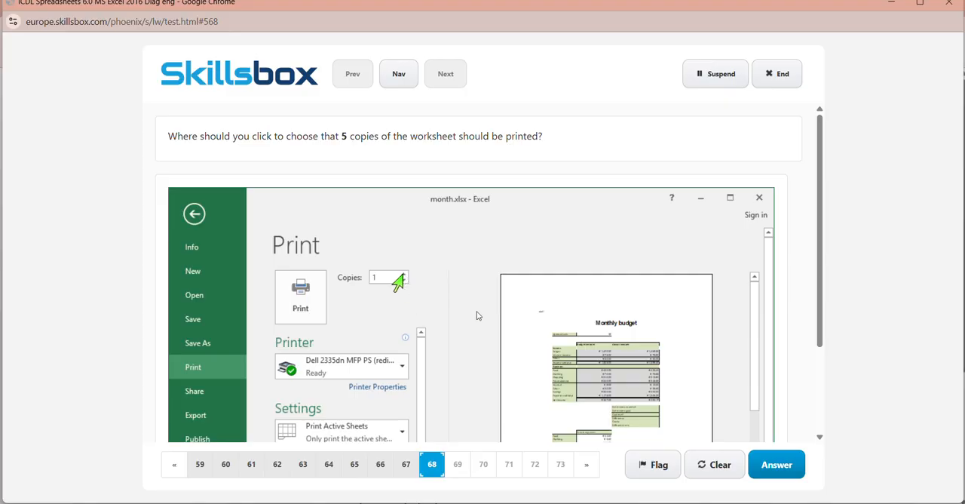
left_click(781, 468)
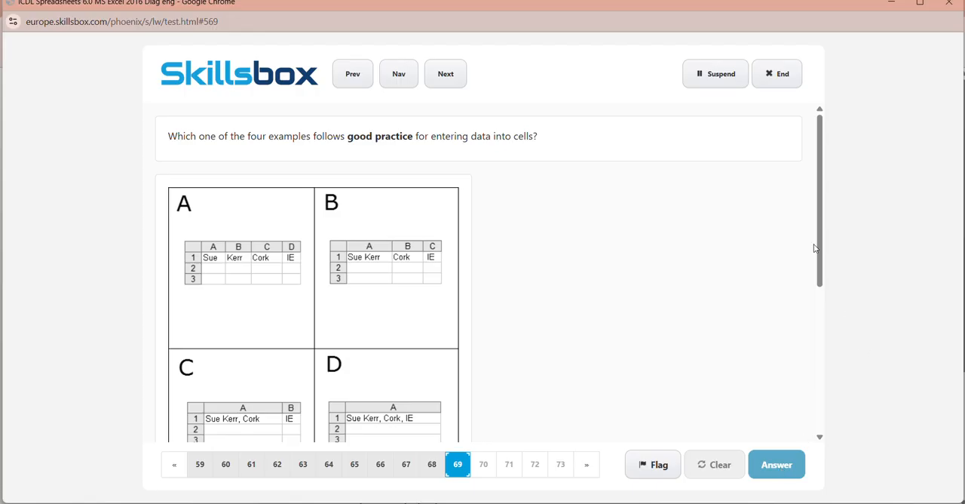
- Review the four data entry examples in question 69, choose Example A and submit it
scroll(825, 218, "down", 1)
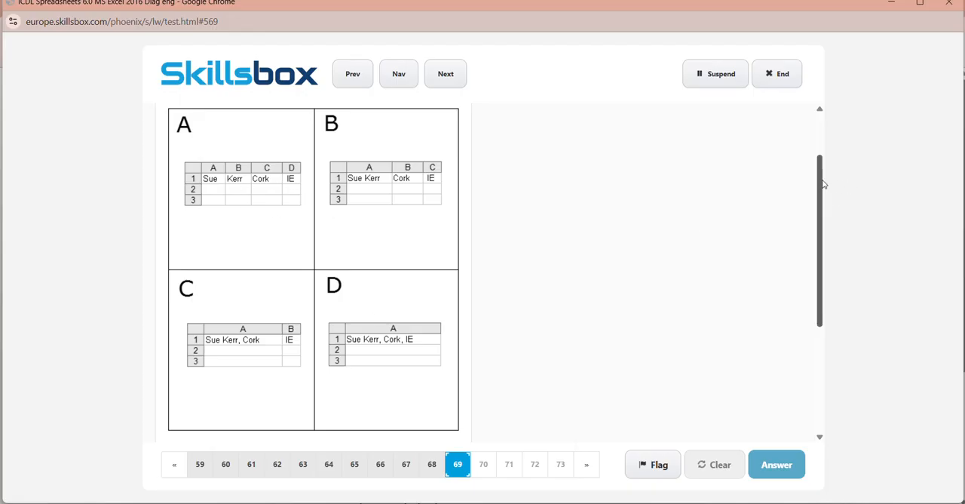
left_click_drag(822, 187, 828, 283)
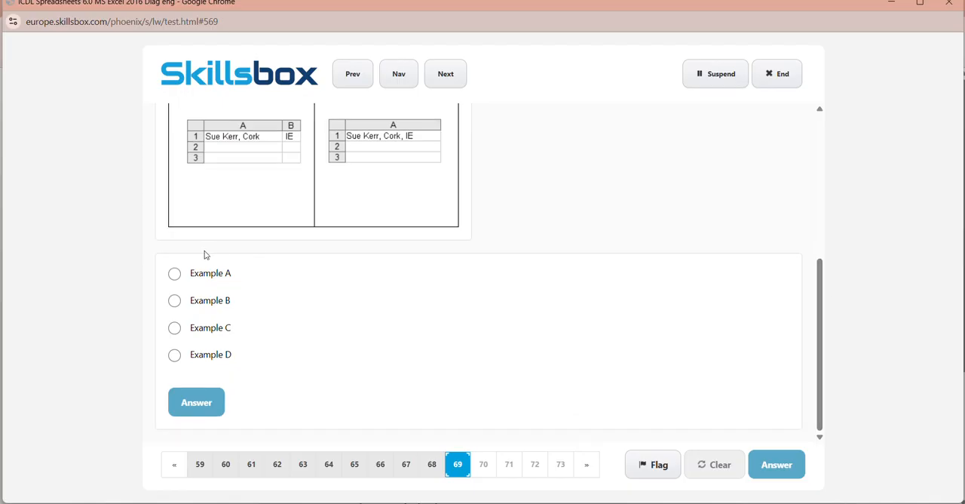
left_click(180, 276)
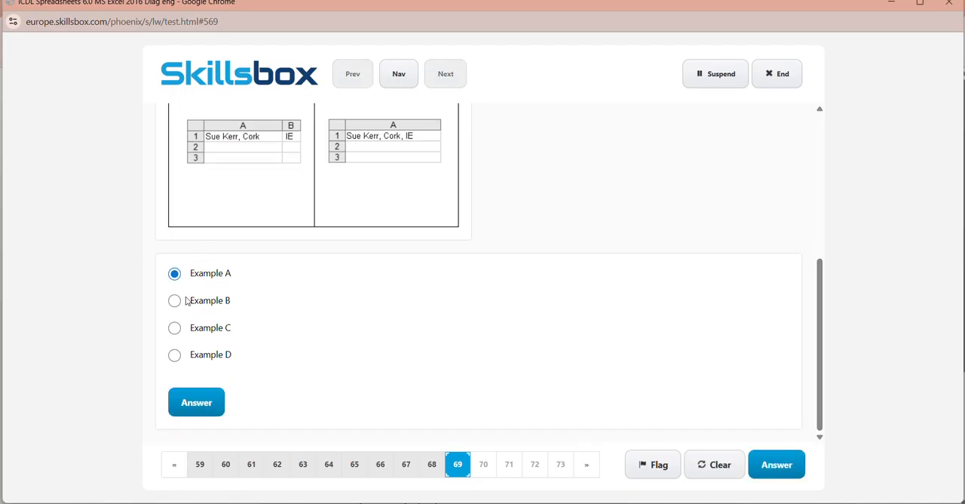
left_click(209, 400)
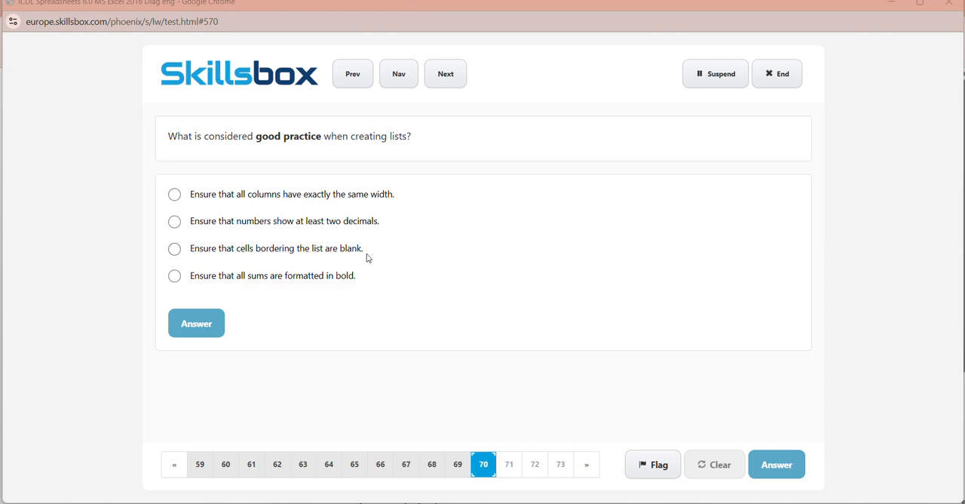
- Submit "Ensure that cells bordering the list are blank." for question 70 and "Worksheet names should be meaningful for a user." for question 71
left_click(253, 257)
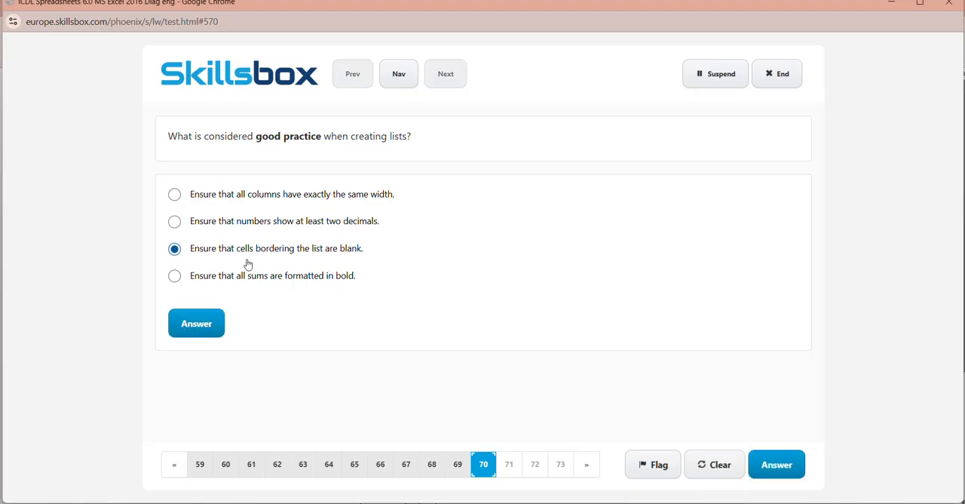
left_click(204, 317)
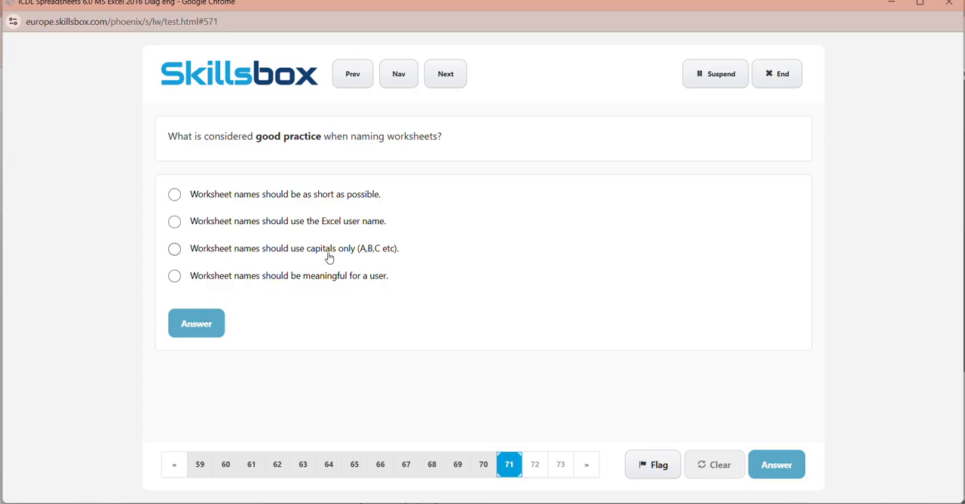
left_click(281, 256)
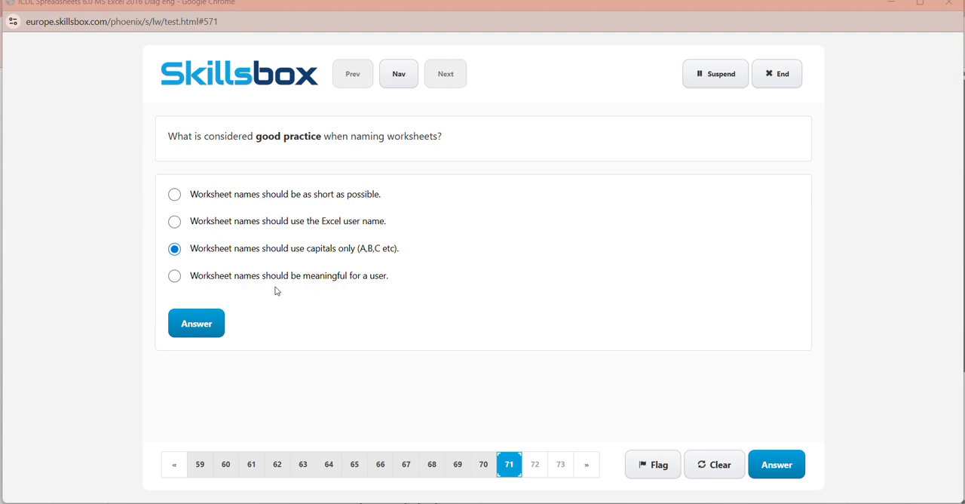
left_click(213, 283)
left_click(209, 325)
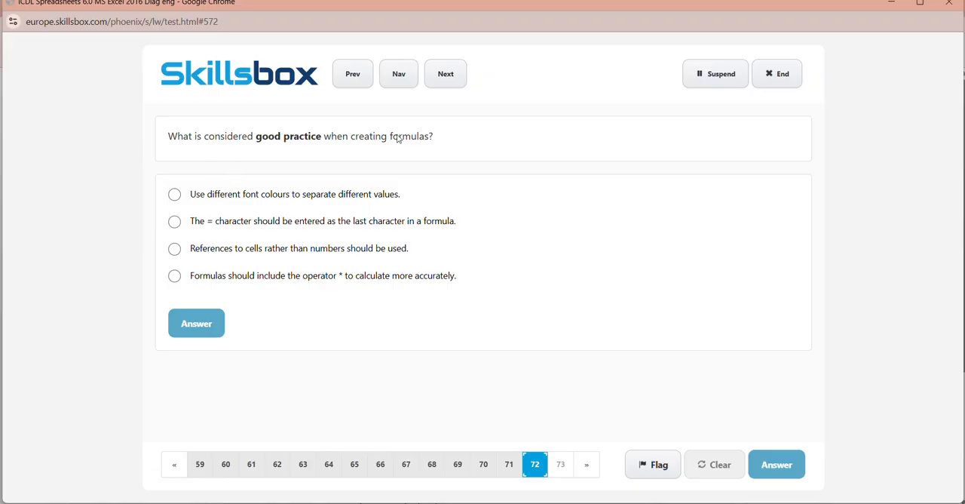
- Submit "References to cells rather than numbers should be used." for question 72 and "#REF!" for question 73
left_click(264, 252)
left_click(199, 326)
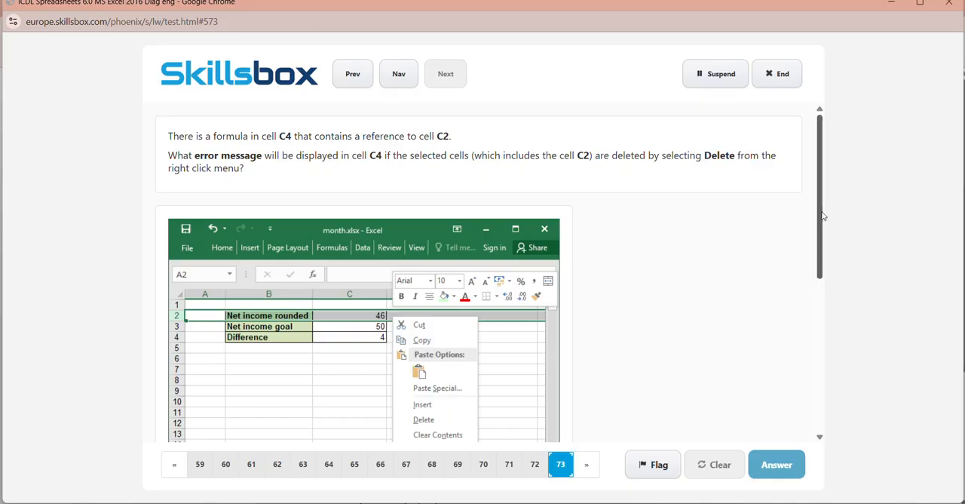
left_click_drag(824, 214, 825, 190)
left_click_drag(820, 176, 837, 327)
left_click(197, 333)
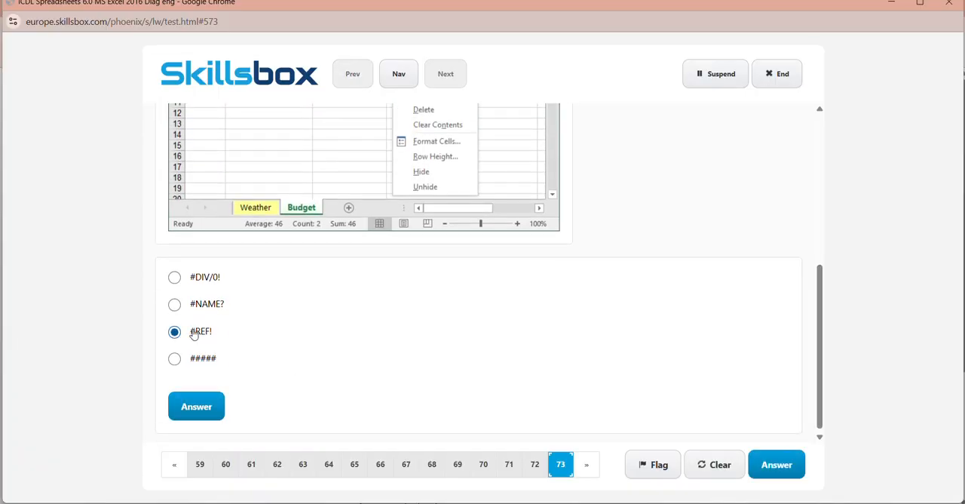
left_click(196, 406)
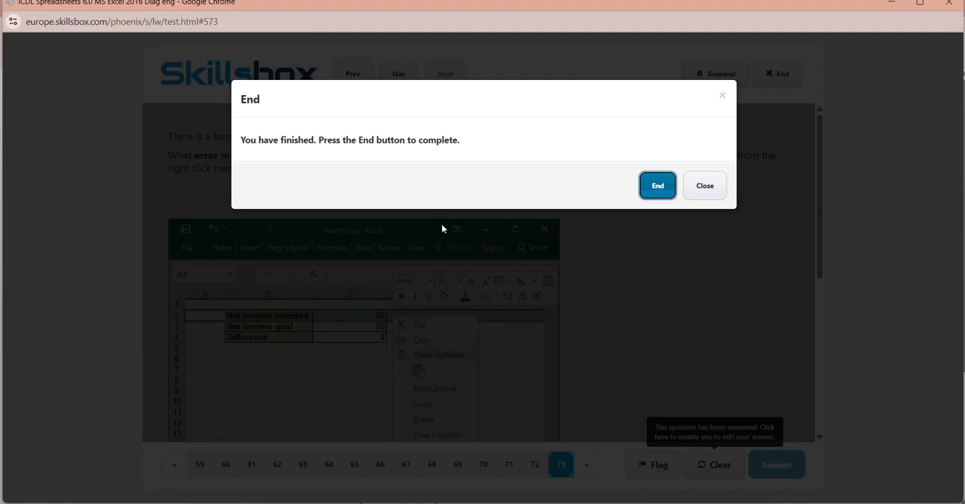
- End the finished diagnostic assessment and confirm the ending to open its result page
left_click(657, 188)
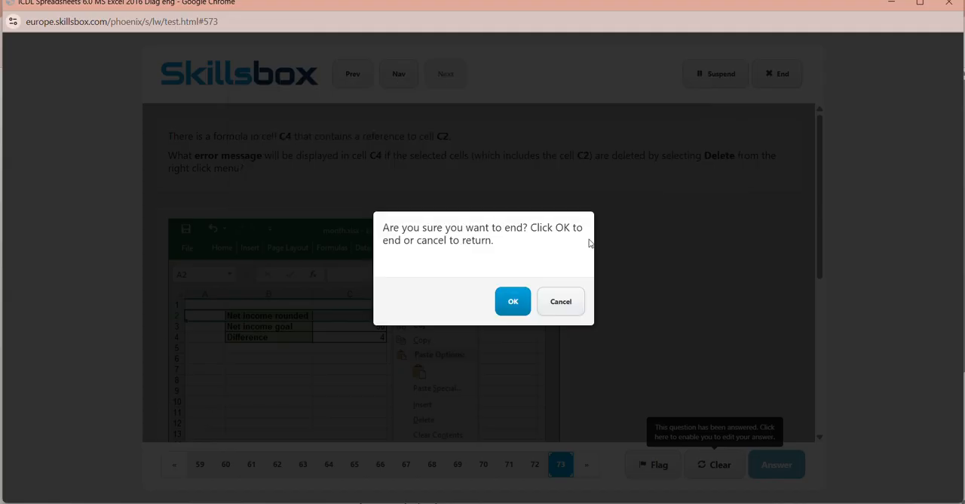
left_click(516, 302)
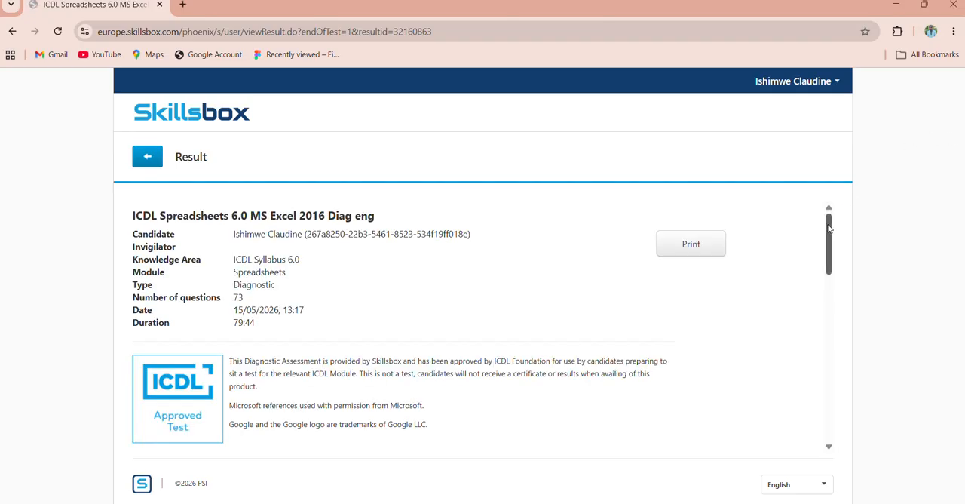
- Examine the assessment result page, including the total score, the scores by category and the listing of incorrect answers
scroll(828, 230, "down", 1)
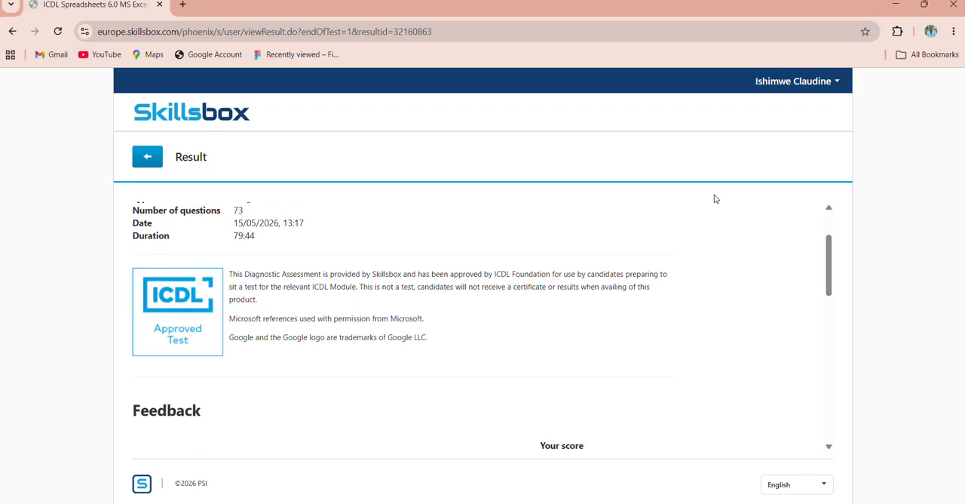
scroll(754, 196, "up", 1)
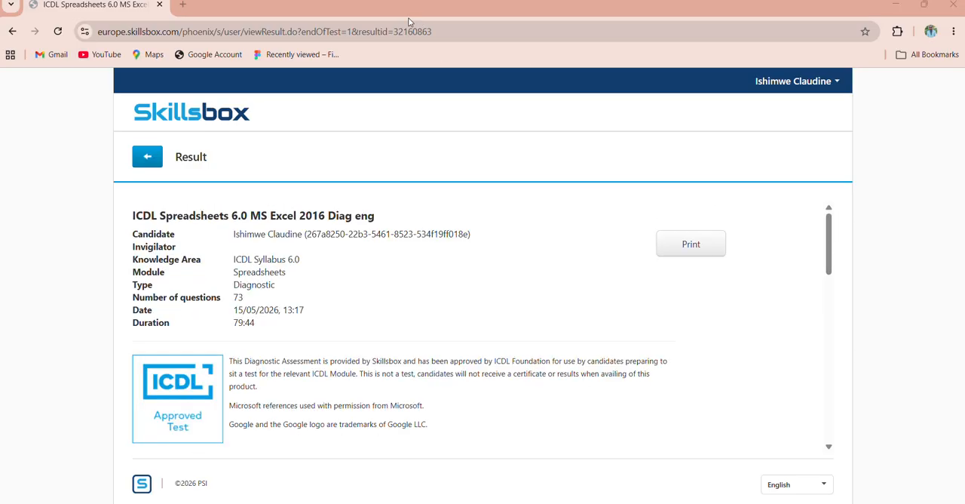
left_click_drag(826, 237, 829, 289)
left_click_drag(830, 298, 833, 299)
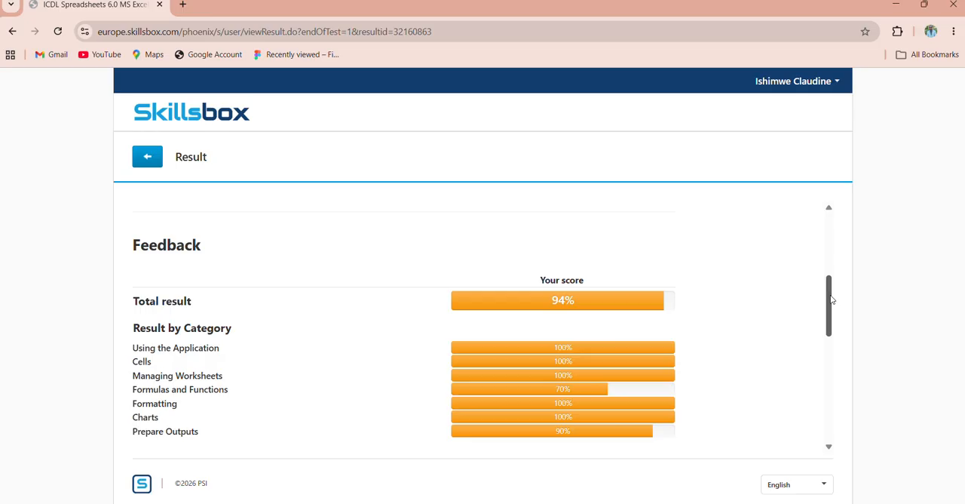
left_click_drag(833, 300, 839, 343)
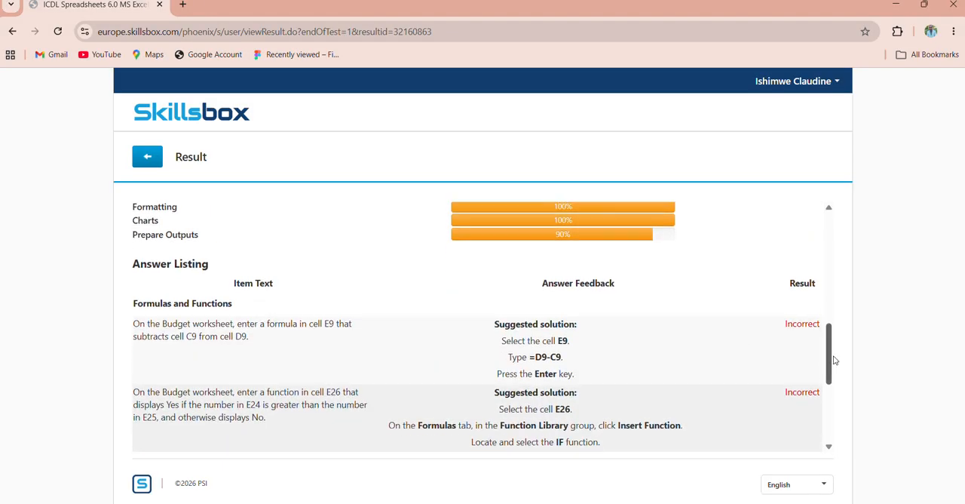
left_click_drag(833, 361, 844, 295)
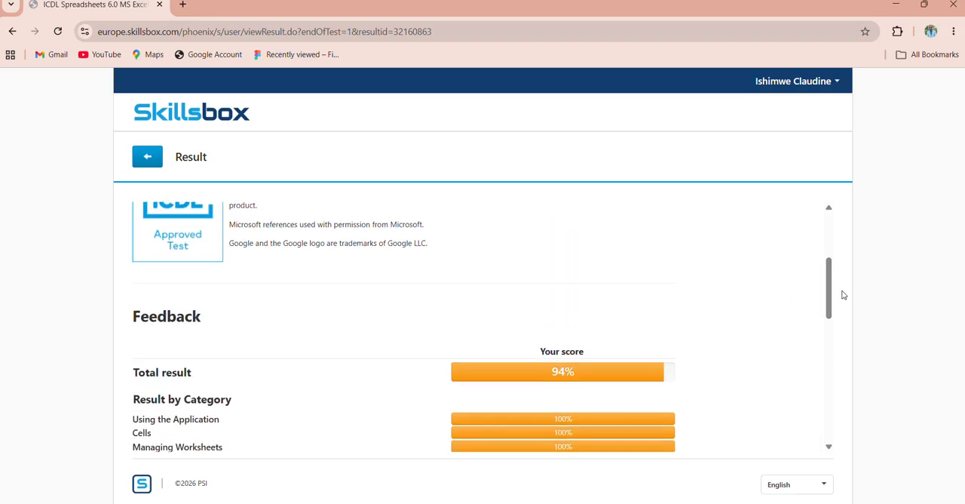